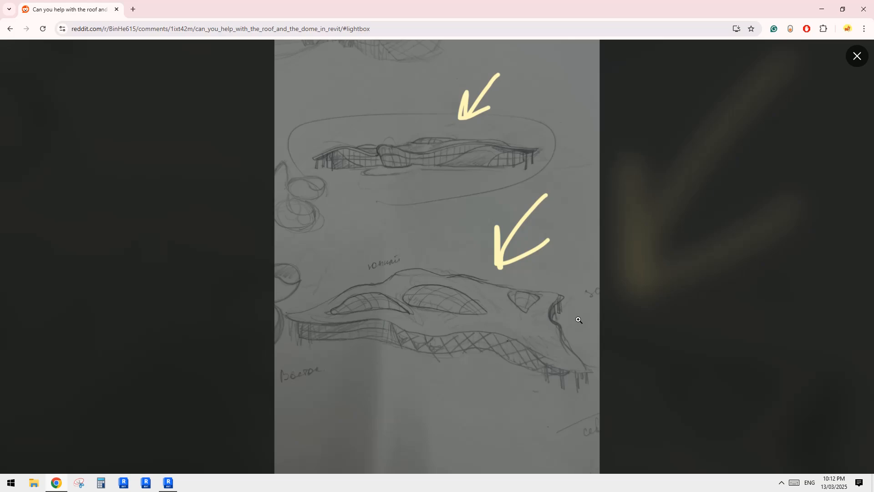
# Switch to Revit and create a new project from the Architectural Template.
pyautogui.click(170, 485)
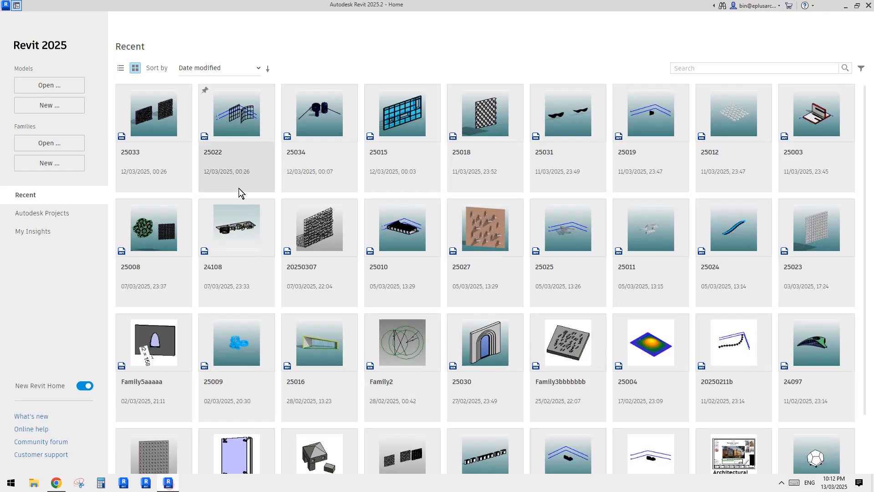
pyautogui.click(52, 110)
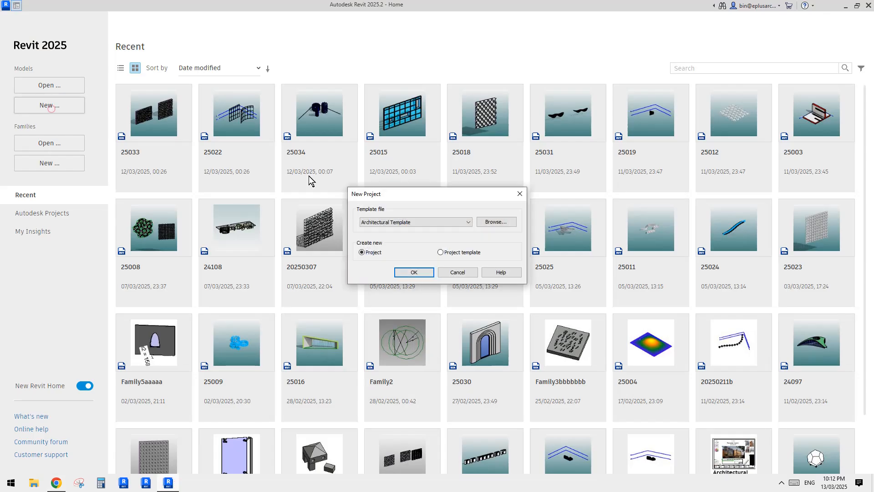
pyautogui.click(443, 221)
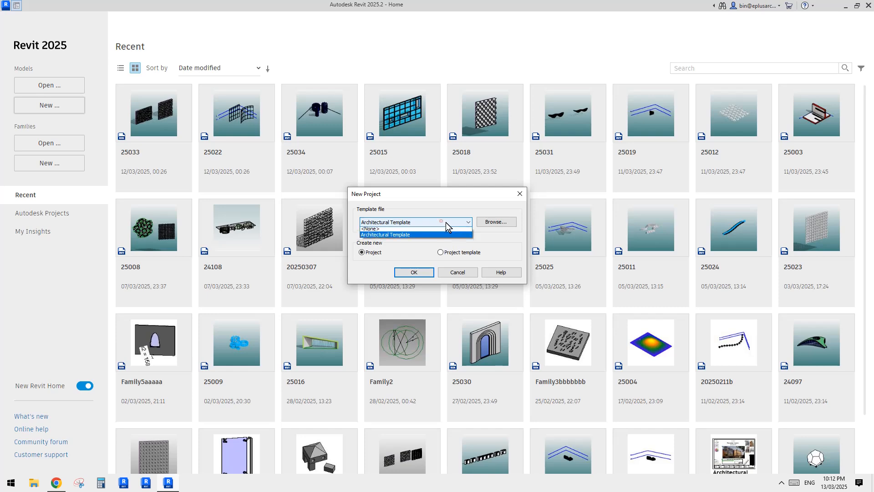
pyautogui.click(435, 221)
pyautogui.click(417, 269)
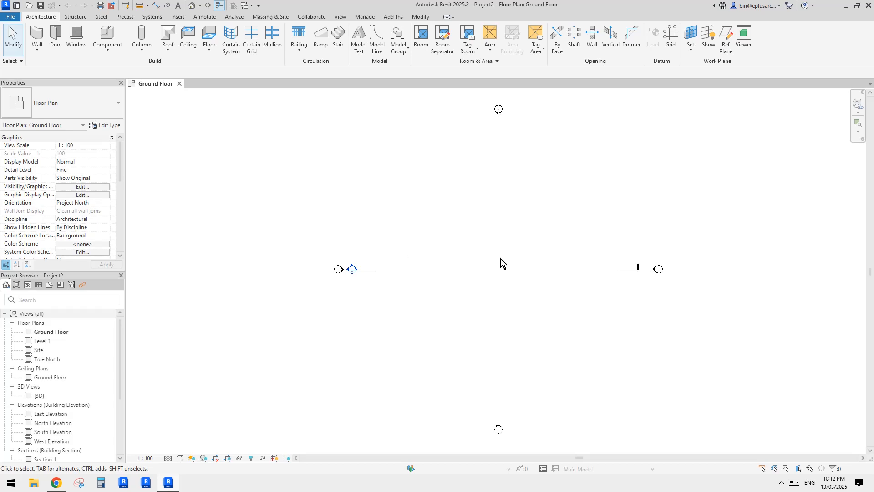
# Open the Ground Floor plan and start an in-place model in the Mass category, accepting the default name.
pyautogui.moveTo(501, 258); pyautogui.dragTo(495, 260, button='middle')
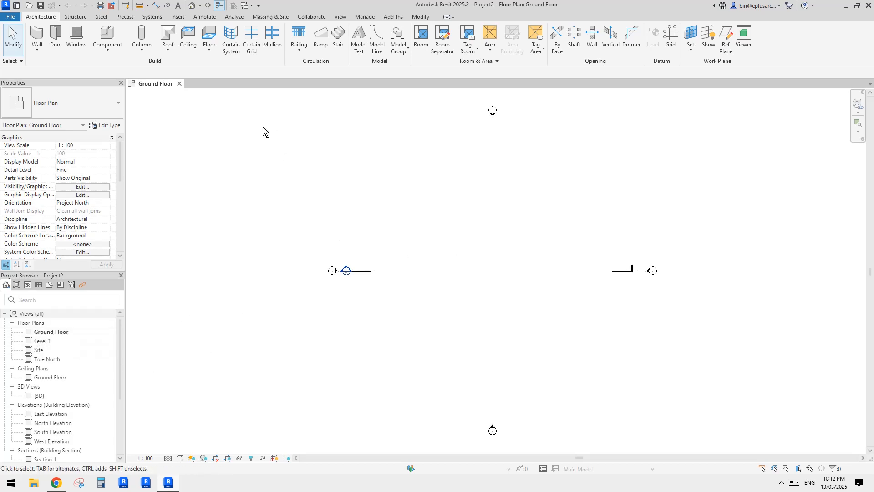
pyautogui.click(193, 6)
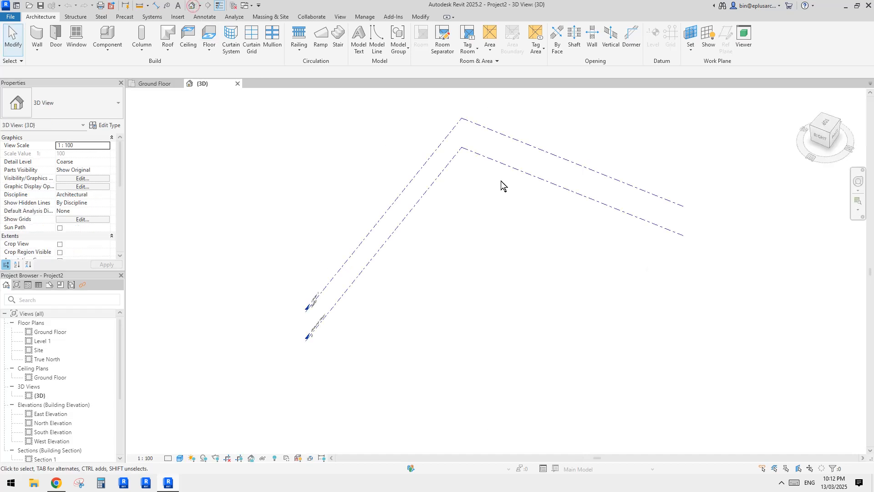
pyautogui.doubleClick(50, 332)
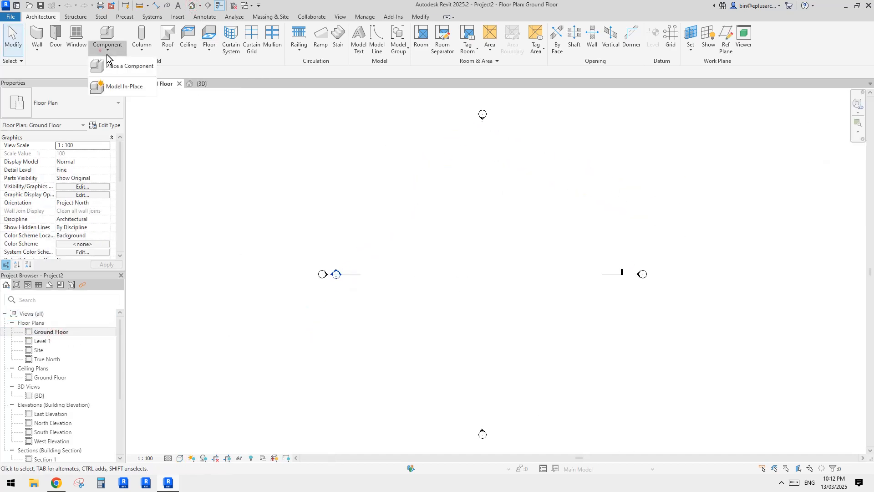
pyautogui.click(126, 87)
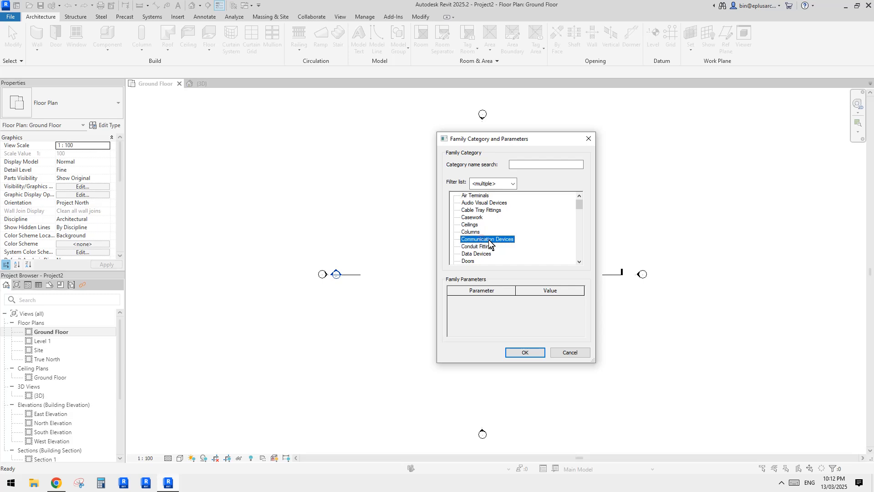
pyautogui.press('m')
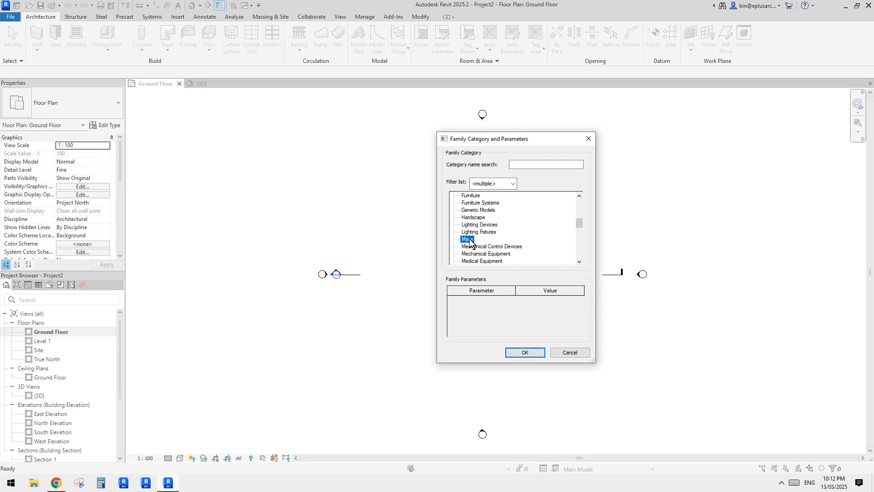
pyautogui.click(525, 352)
pyautogui.click(413, 291)
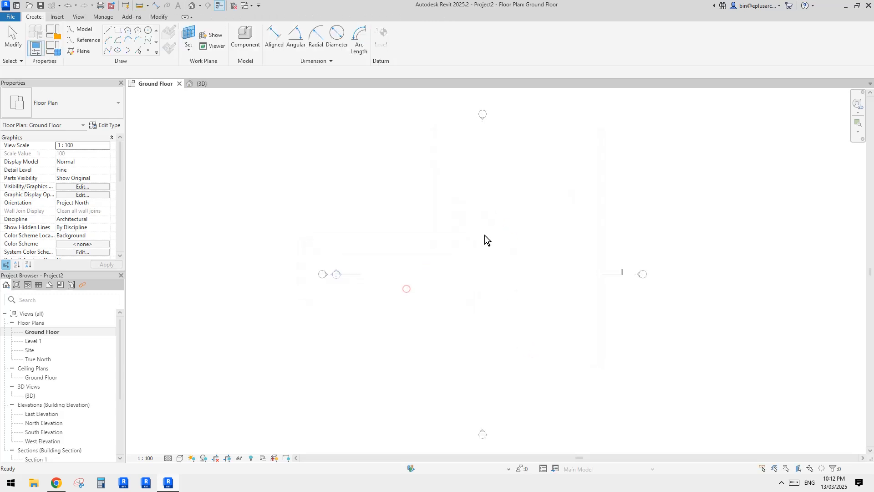
# Draw a roughly vertical four-point reference spline through points on the Ground Floor work plane, about 14865 mm long.
pyautogui.click(82, 40)
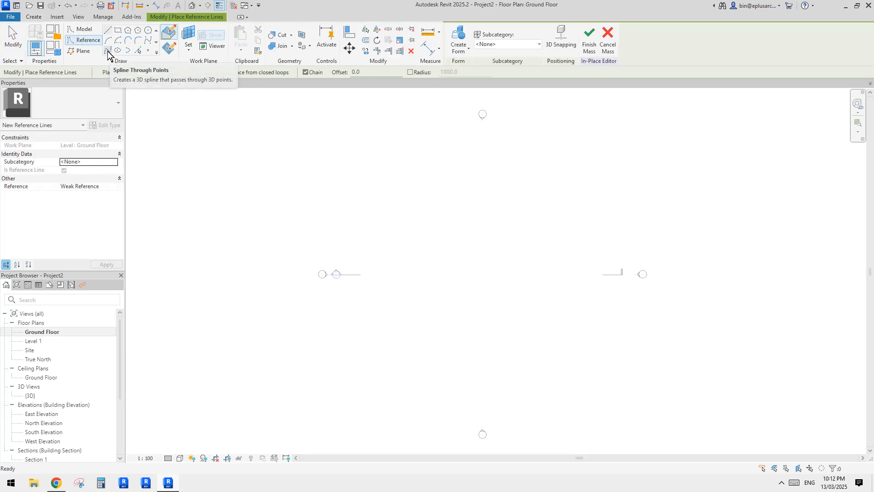
pyautogui.click(108, 50)
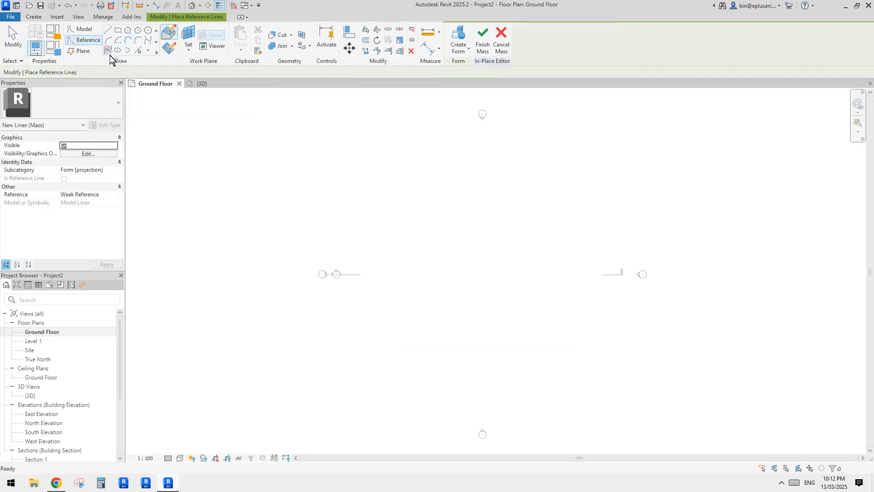
pyautogui.click(168, 48)
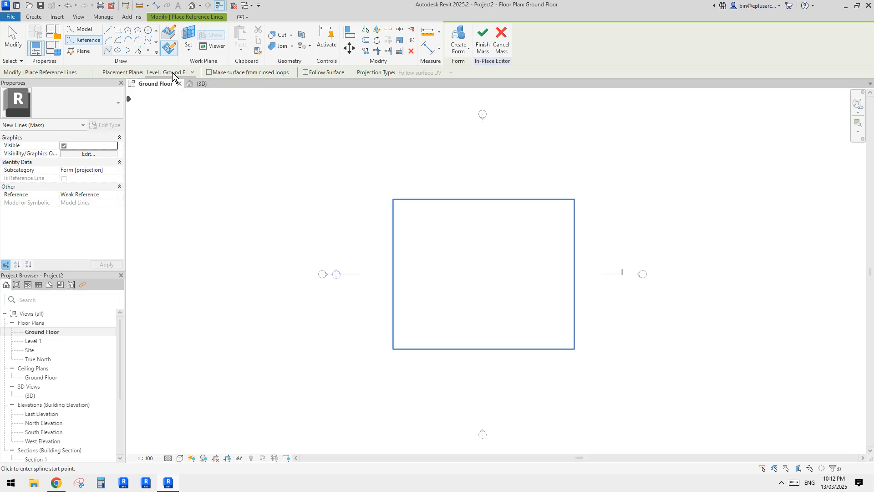
pyautogui.scroll(2, 460, 244)
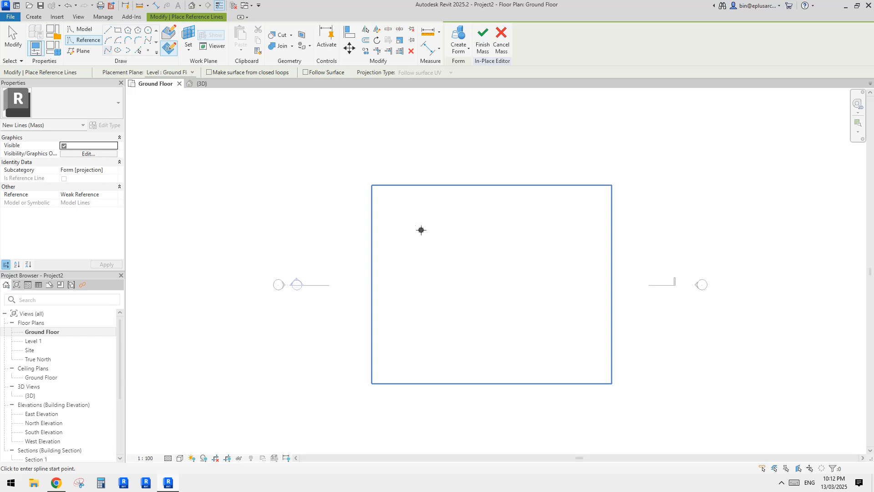
pyautogui.click(418, 328)
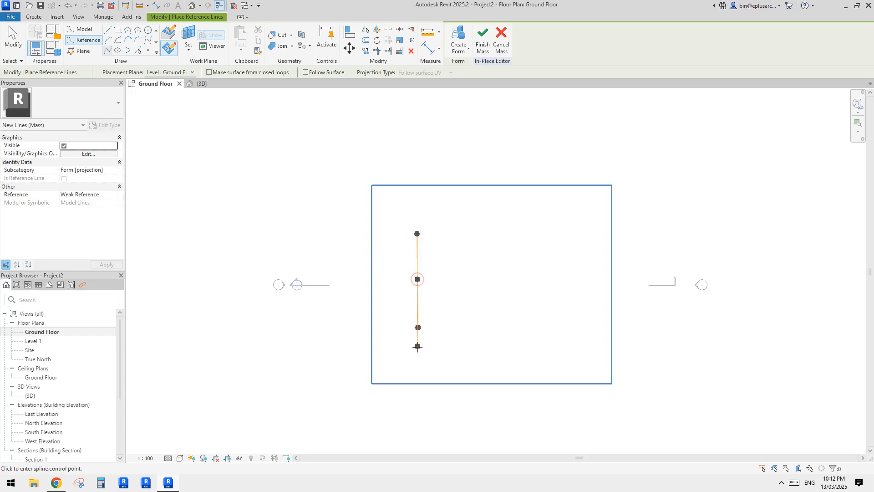
pyautogui.click(416, 358)
pyautogui.press('Escape')
pyautogui.press('Escape')
# Copy the reference spline three times toward the east, leaving four roughly parallel splines with uneven spacing.
pyautogui.click(420, 307)
pyautogui.press('c')
pyautogui.press('o')
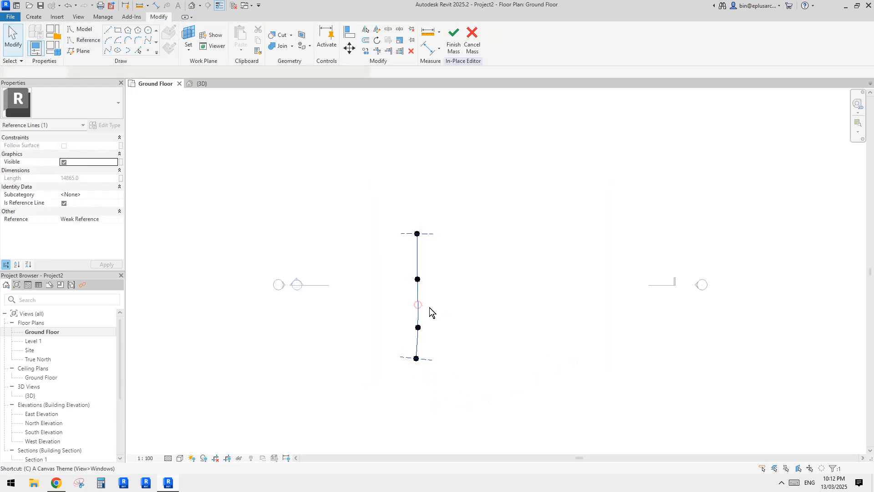
pyautogui.click(420, 305)
pyautogui.click(475, 306)
pyautogui.click(513, 307)
pyautogui.click(577, 309)
pyautogui.press('Escape')
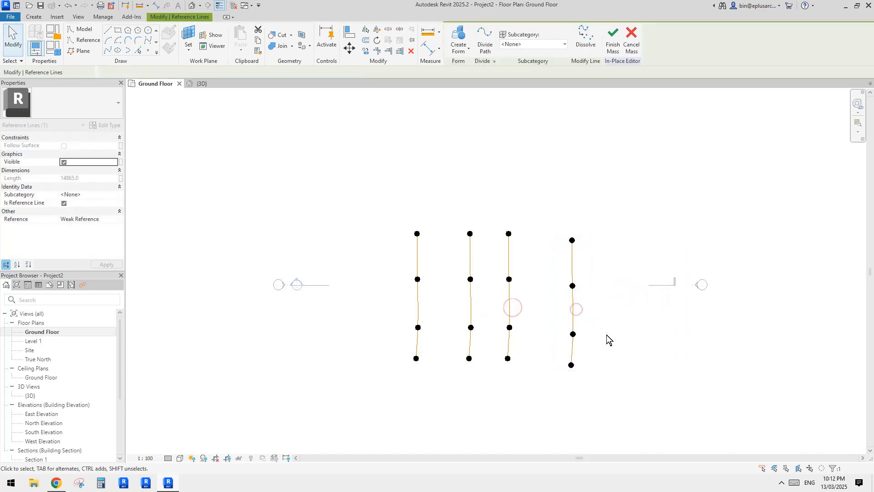
# Create a form from all four reference splines and open the default 3D view.
pyautogui.moveTo(622, 303); pyautogui.dragTo(364, 309)
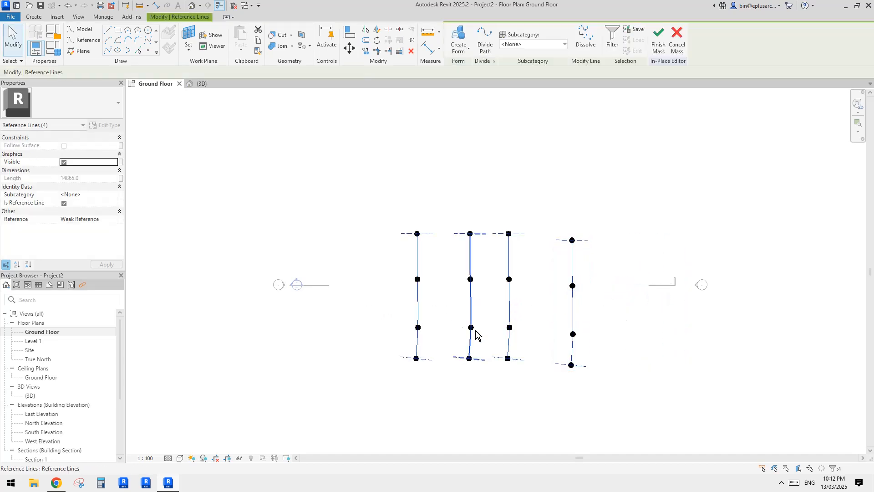
pyautogui.click(458, 42)
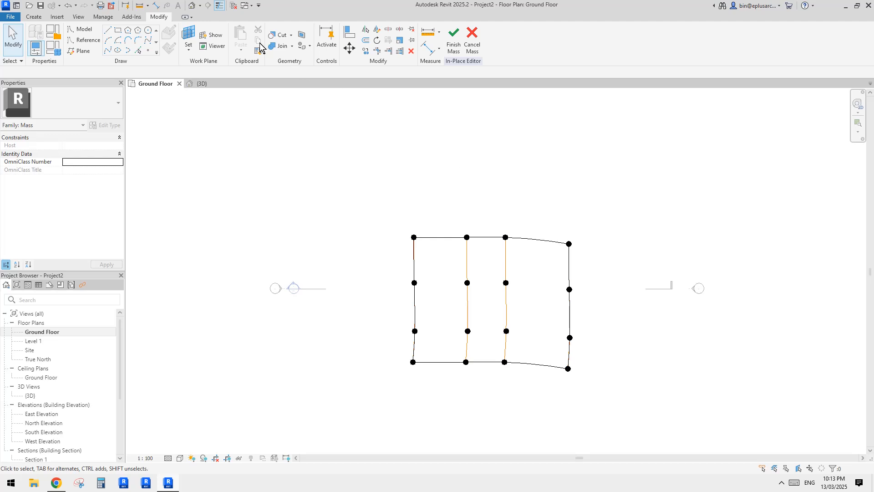
pyautogui.click(191, 5)
# Raise the inner point nearer the south end of the easternmost spline to an offset of about 1170 mm.
pyautogui.keyDown('shift'); pyautogui.moveTo(577, 201); pyautogui.dragTo(357, 244, button='middle'); pyautogui.keyUp('shift')
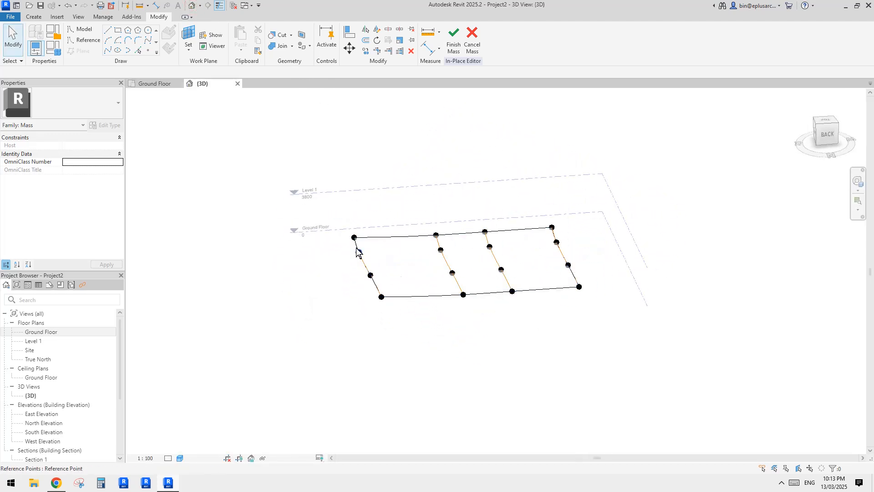
pyautogui.scroll(1, 375, 274)
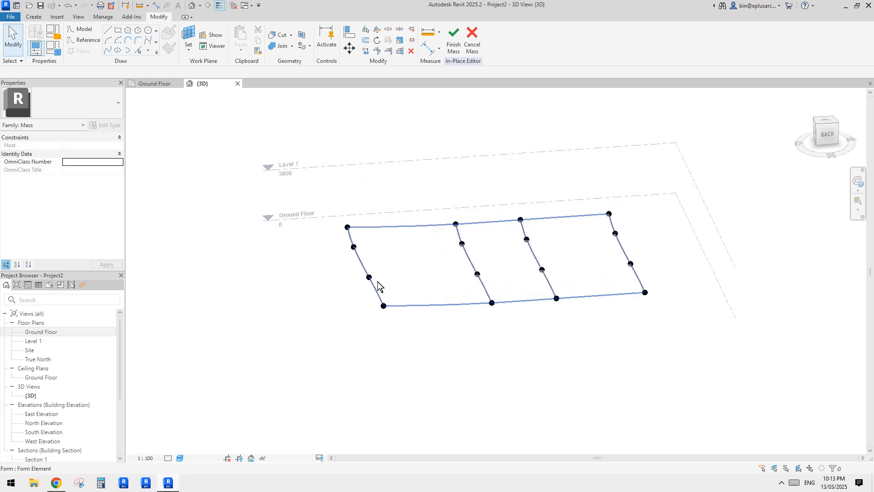
pyautogui.keyDown('shift'); pyautogui.moveTo(378, 280); pyautogui.dragTo(366, 259, button='middle'); pyautogui.keyUp('shift')
pyautogui.keyDown('shift'); pyautogui.moveTo(307, 244); pyautogui.dragTo(412, 309, button='middle'); pyautogui.keyUp('shift')
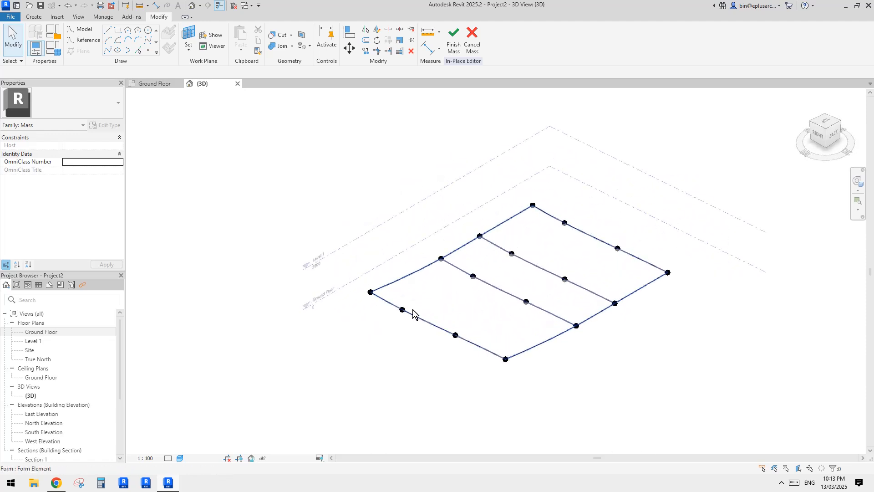
pyautogui.click(395, 306)
pyautogui.moveTo(397, 292); pyautogui.dragTo(397, 275)
# Raise the inner point nearer the north end of the second spline from the east to form a hump.
pyautogui.scroll(1, 460, 292)
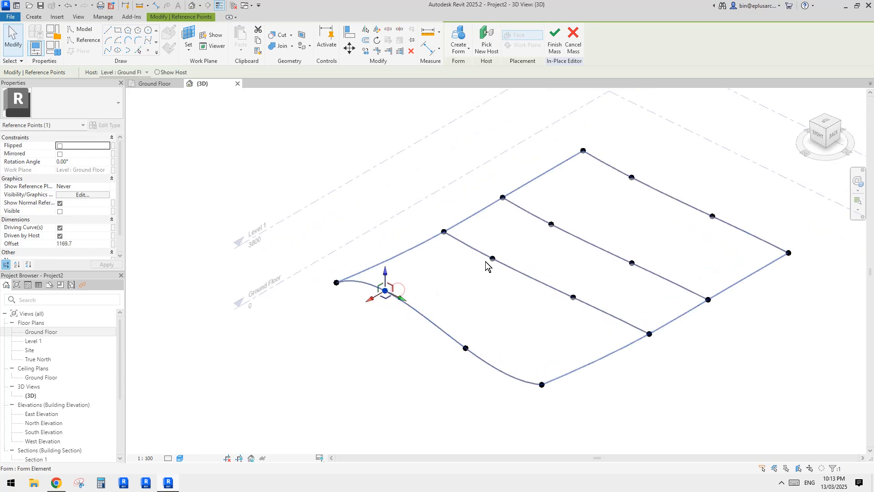
pyautogui.click(493, 262)
pyautogui.press('Escape')
pyautogui.click(574, 299)
pyautogui.press('Escape')
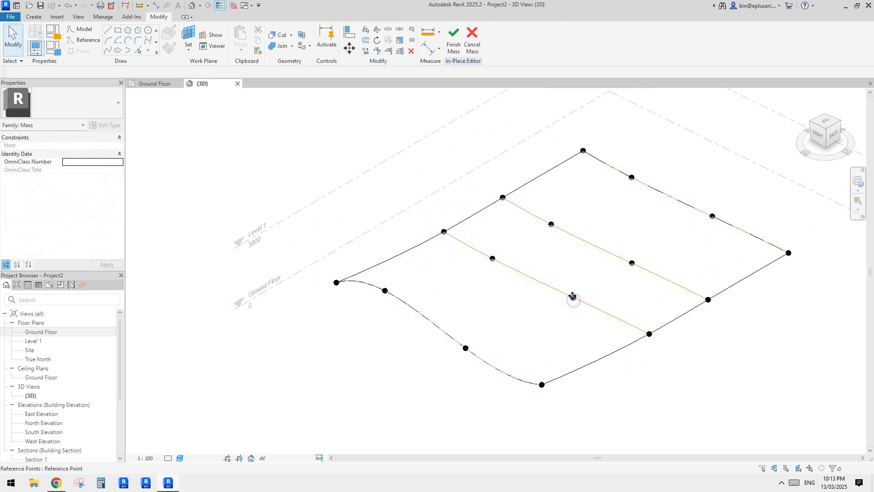
pyautogui.click(572, 295)
pyautogui.moveTo(572, 277); pyautogui.dragTo(573, 258)
# Raise the inner point nearer the north end of the westernmost spline to curve that edge upward.
pyautogui.moveTo(701, 193); pyautogui.dragTo(696, 191, button='middle')
pyautogui.click(708, 214)
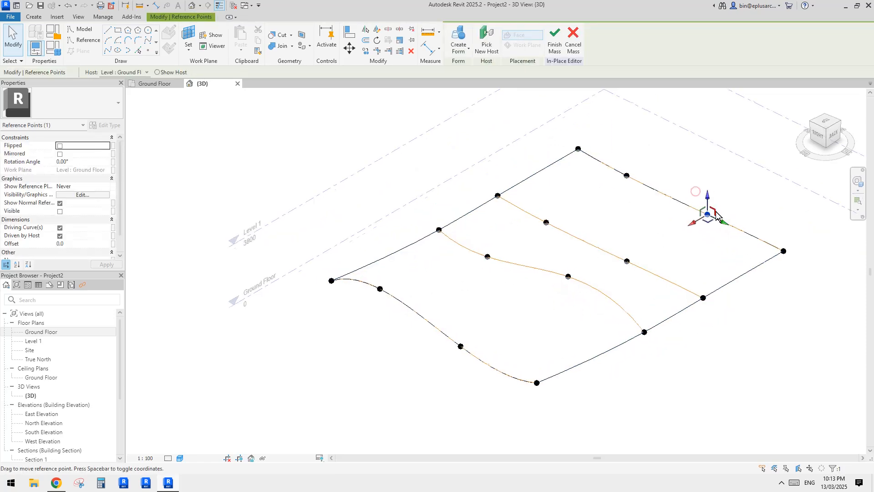
pyautogui.moveTo(710, 196); pyautogui.dragTo(710, 172)
pyautogui.press('Escape')
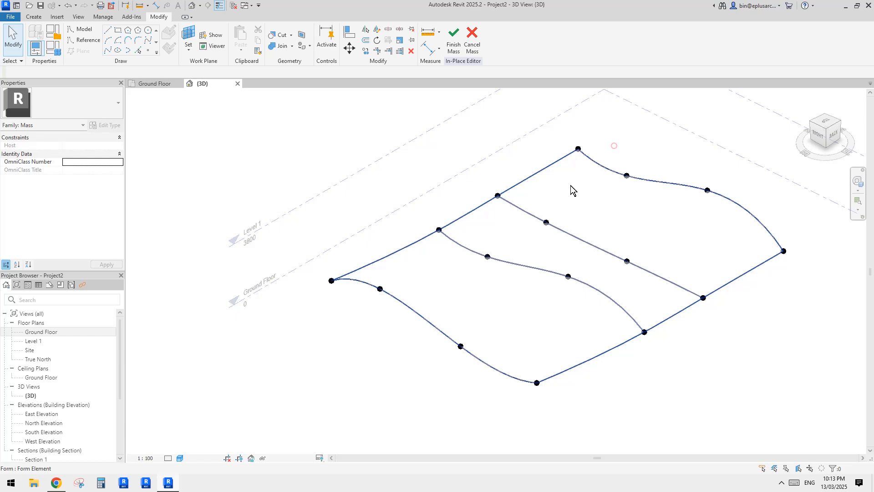
# Raise the inner point nearer the south end of the second spline from the west.
pyautogui.click(546, 222)
pyautogui.moveTo(546, 207); pyautogui.dragTo(546, 187)
pyautogui.keyDown('shift'); pyautogui.moveTo(597, 209); pyautogui.dragTo(558, 283, button='middle'); pyautogui.keyUp('shift')
pyautogui.press('Escape')
# Select the wavy form and create a new material for it in the Material Browser.
pyautogui.click(542, 261)
pyautogui.scroll(1, 549, 259)
pyautogui.moveTo(558, 243); pyautogui.dragTo(485, 260, button='middle')
pyautogui.scroll(1, 549, 259)
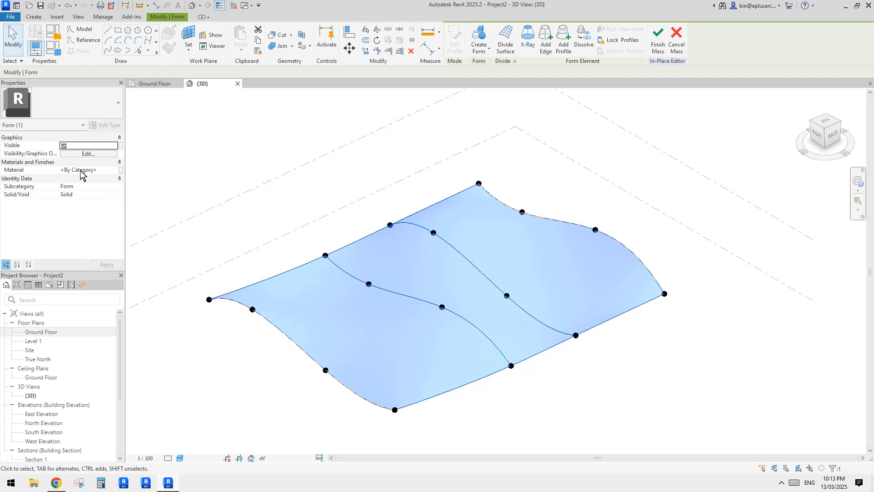
pyautogui.click(115, 169)
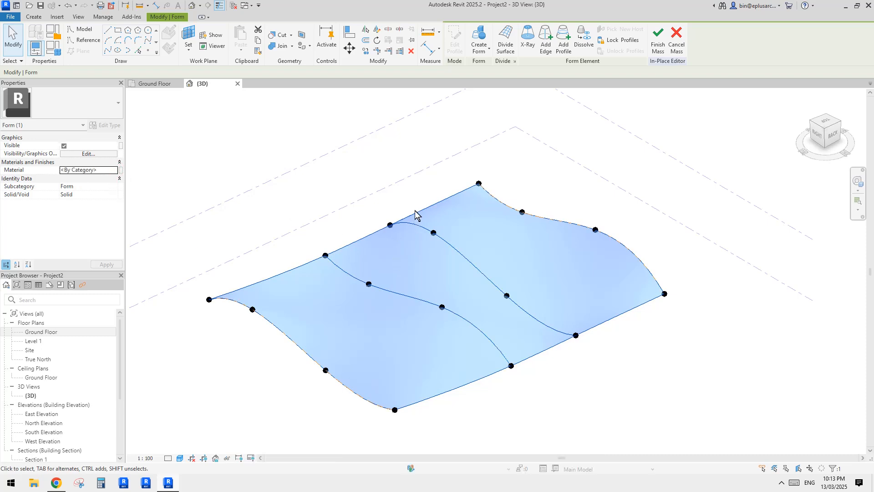
pyautogui.click(120, 171)
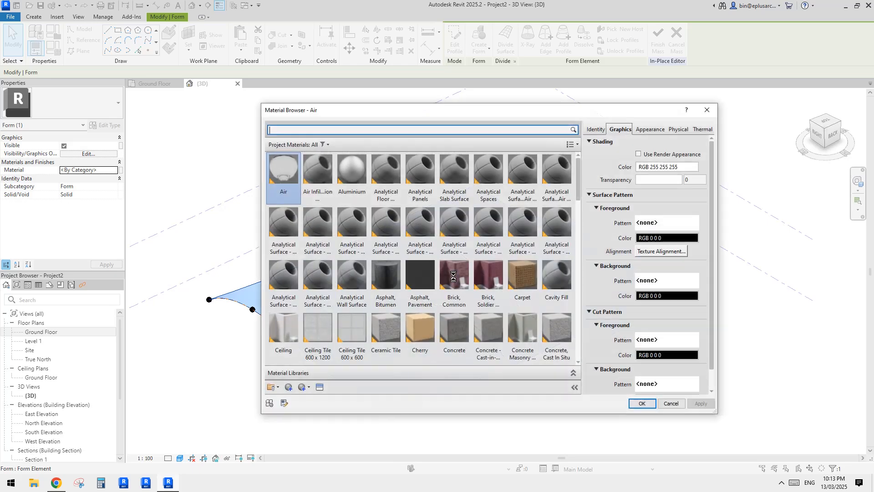
pyautogui.scroll(-1, 501, 300)
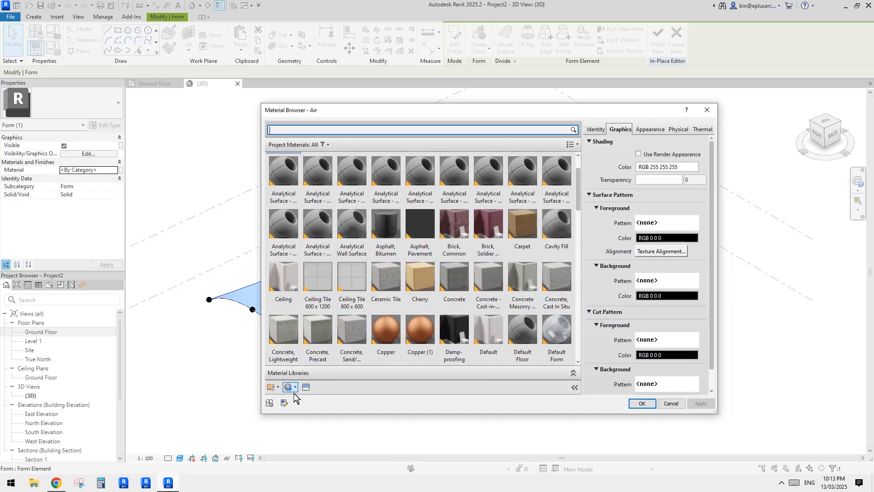
pyautogui.click(288, 388)
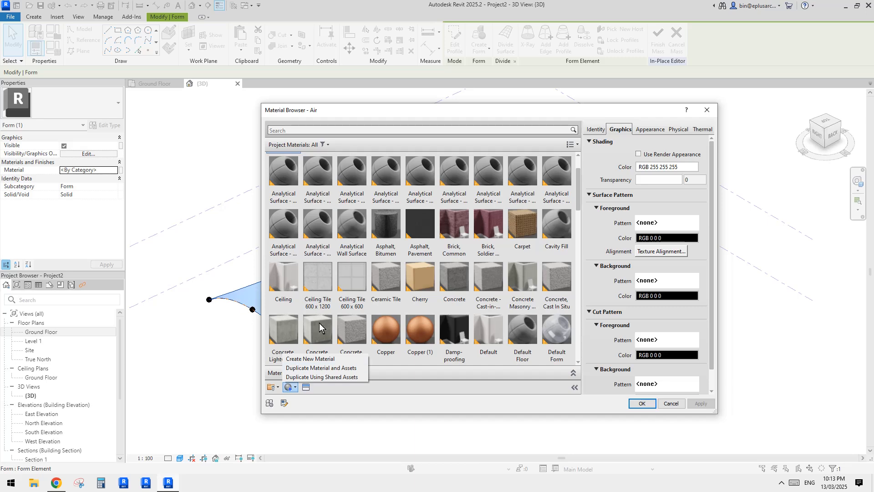
pyautogui.click(322, 360)
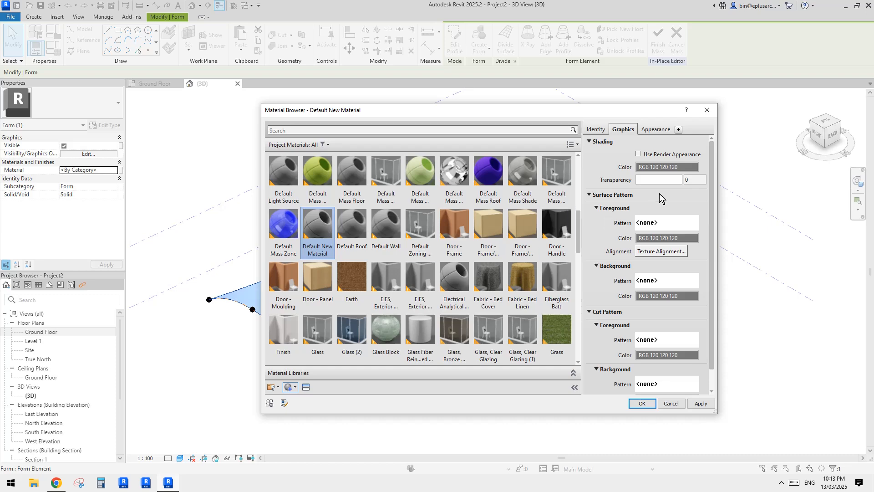
# Set the new material's shading color to dark green, RGB 0-128-0, and assign the material to the form.
pyautogui.click(666, 167)
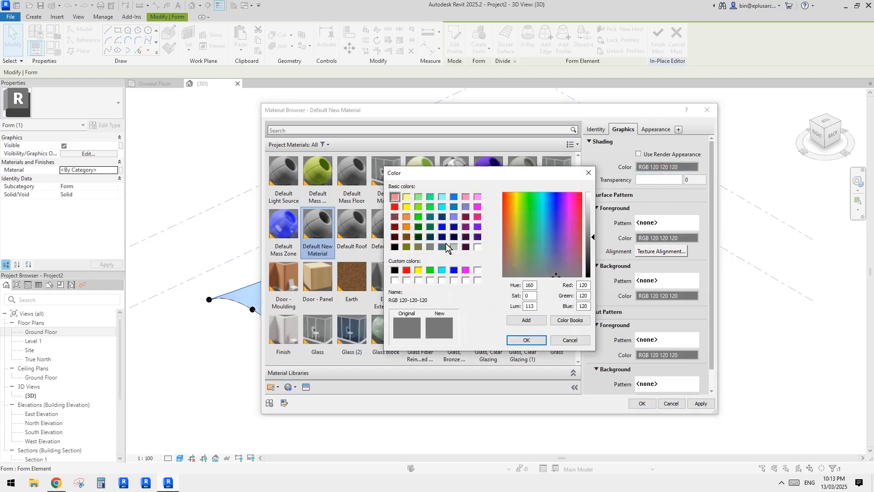
pyautogui.click(418, 226)
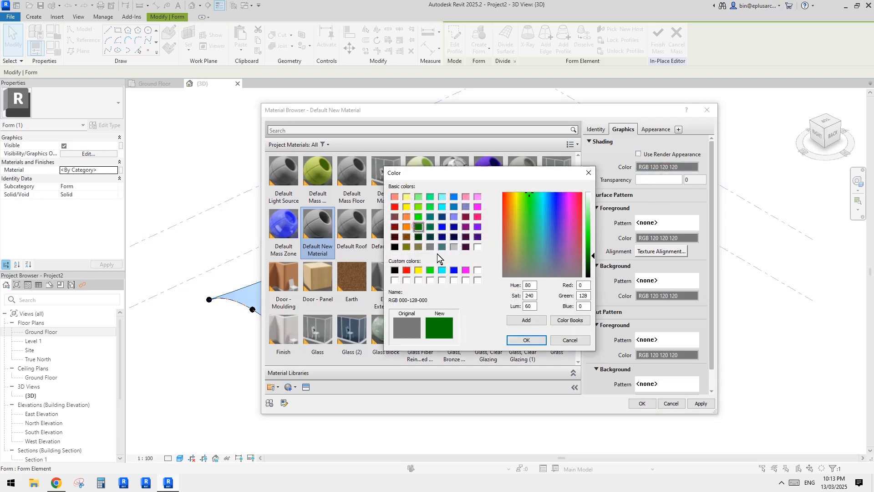
pyautogui.click(528, 341)
pyautogui.click(642, 404)
pyautogui.click(718, 375)
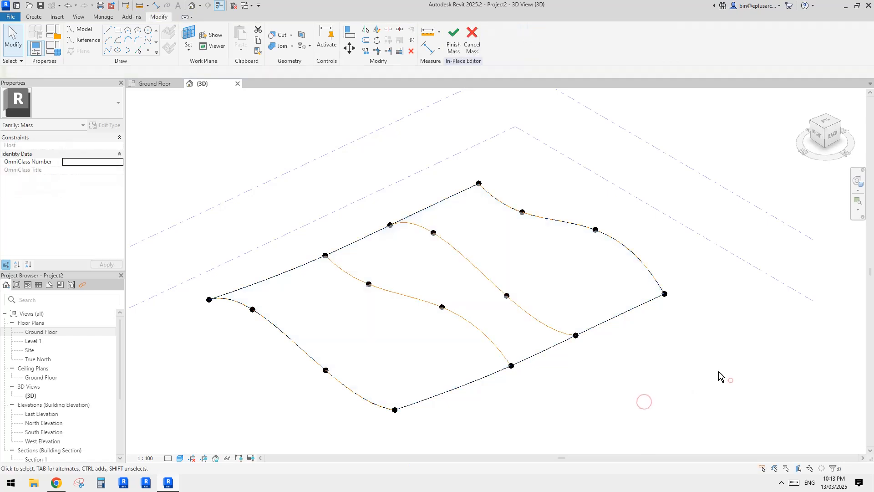
# Select the wavy form and assign the dark green Default New Material to it.
pyautogui.click(554, 281)
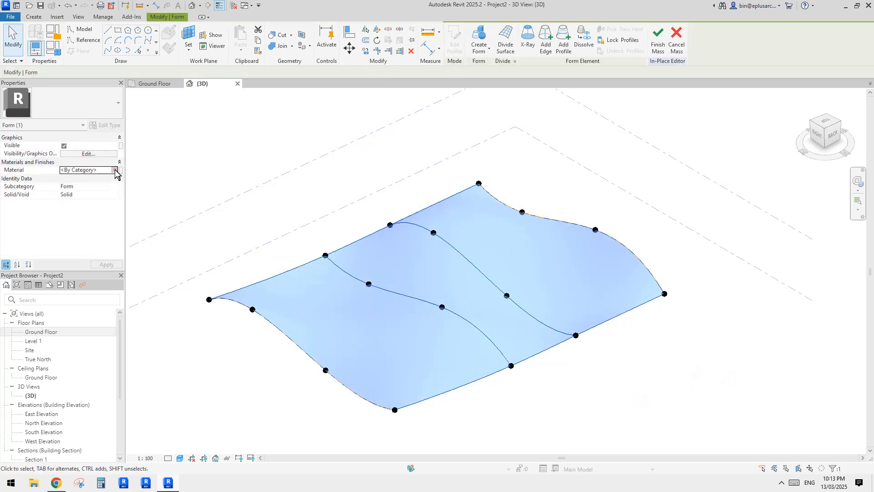
pyautogui.click(114, 170)
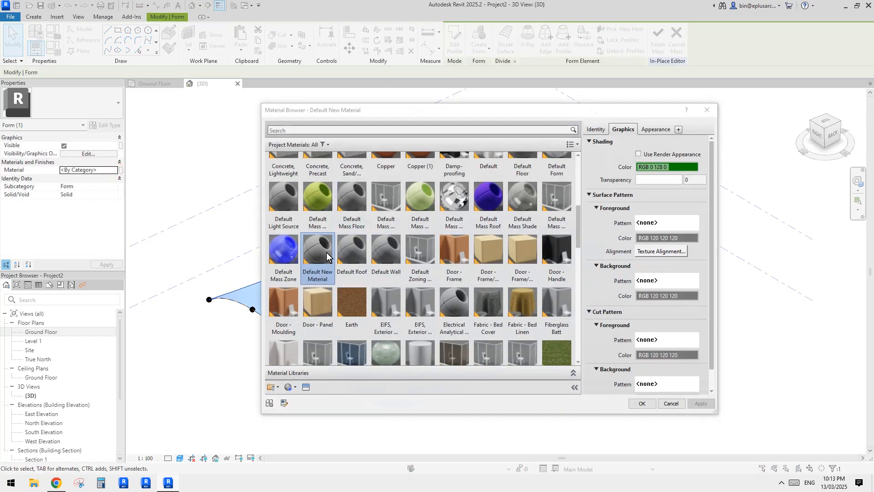
pyautogui.click(644, 403)
pyautogui.click(658, 405)
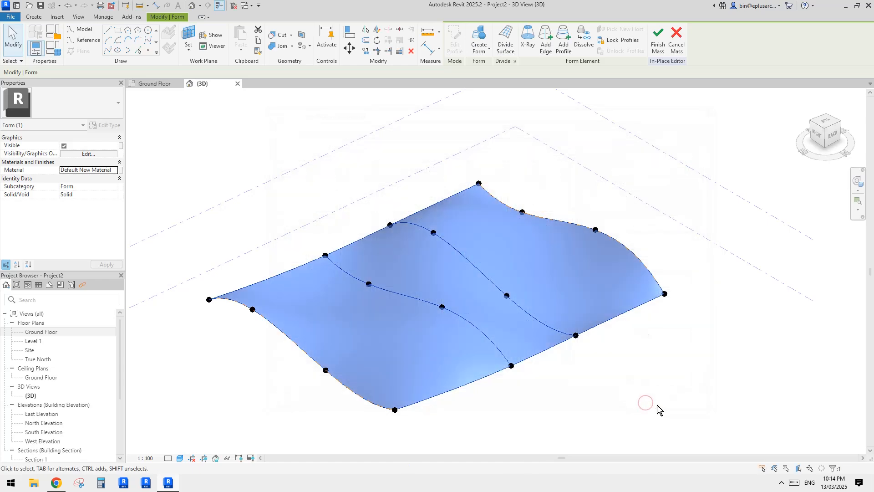
# Select the form together with all its splines and reference points and move them vertically up from Ground Floor to Level 1.
pyautogui.keyDown('shift'); pyautogui.moveTo(618, 321); pyautogui.dragTo(577, 329, button='middle'); pyautogui.keyUp('shift')
pyautogui.click(504, 351)
pyautogui.click(578, 329)
pyautogui.keyDown('shift'); pyautogui.moveTo(521, 336); pyautogui.dragTo(384, 296, button='middle'); pyautogui.keyUp('shift')
pyautogui.moveTo(266, 178); pyautogui.dragTo(644, 354)
pyautogui.keyDown('shift'); pyautogui.moveTo(644, 353); pyautogui.dragTo(506, 349, button='middle'); pyautogui.keyUp('shift')
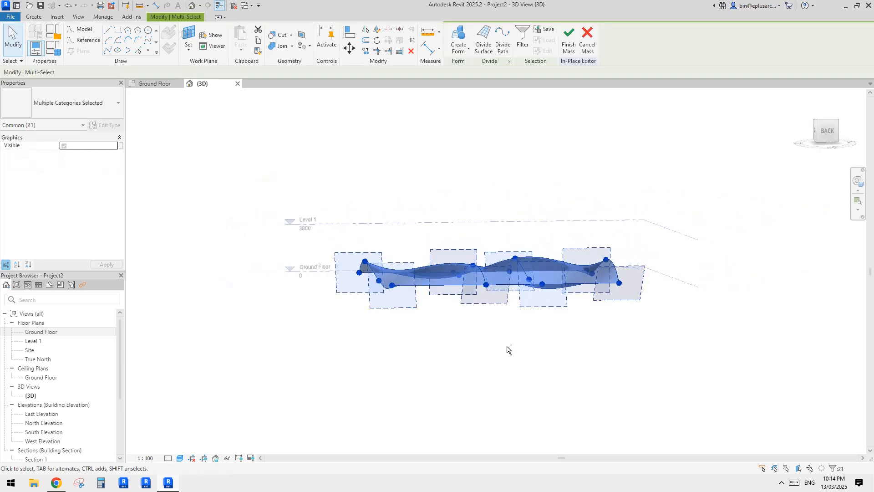
pyautogui.scroll(1, 316, 271)
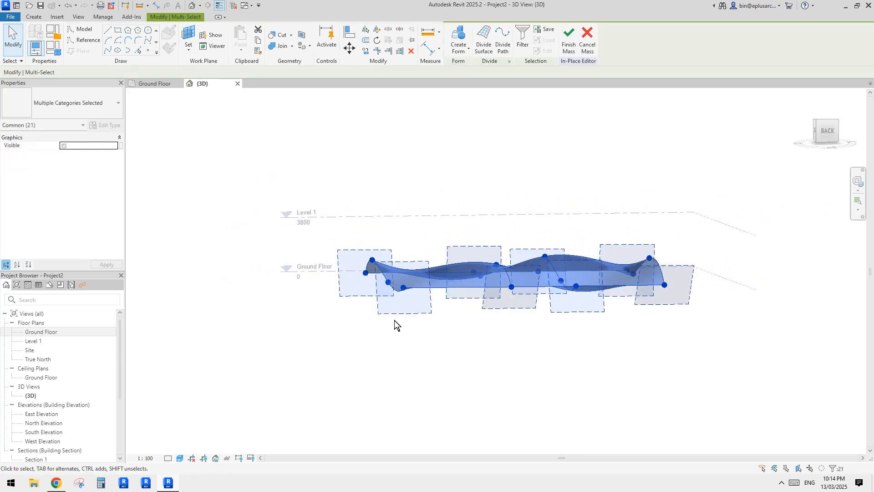
pyautogui.keyDown('shift'); pyautogui.moveTo(472, 346); pyautogui.dragTo(392, 303, button='middle'); pyautogui.keyUp('shift')
pyautogui.click(826, 131)
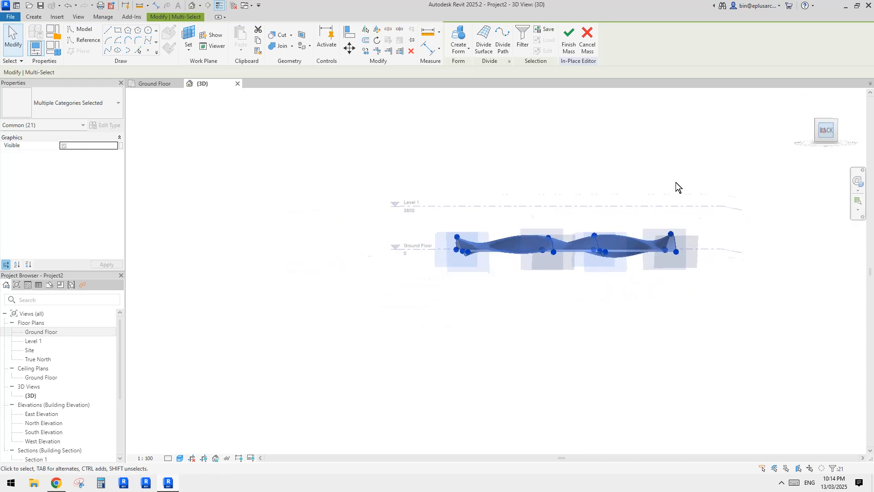
pyautogui.scroll(3, 505, 278)
pyautogui.moveTo(468, 285); pyautogui.dragTo(446, 290, button='middle')
pyautogui.press('m')
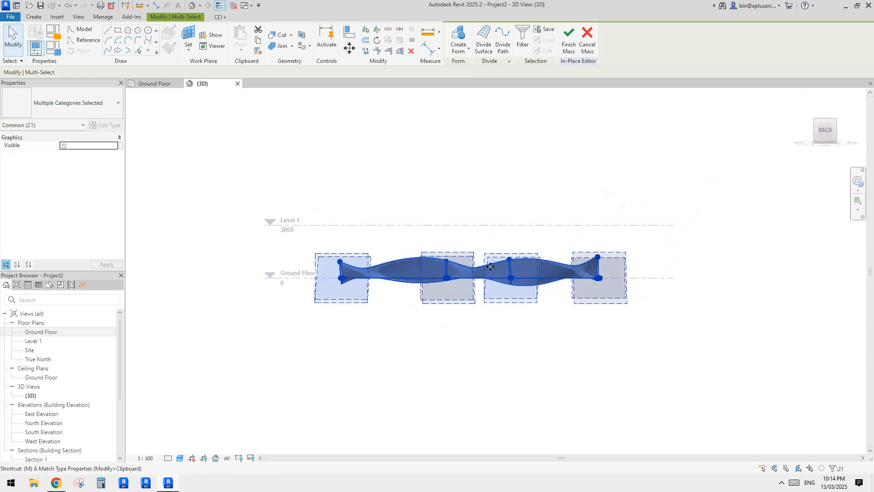
pyautogui.press('v')
pyautogui.click(507, 275)
pyautogui.click(508, 225)
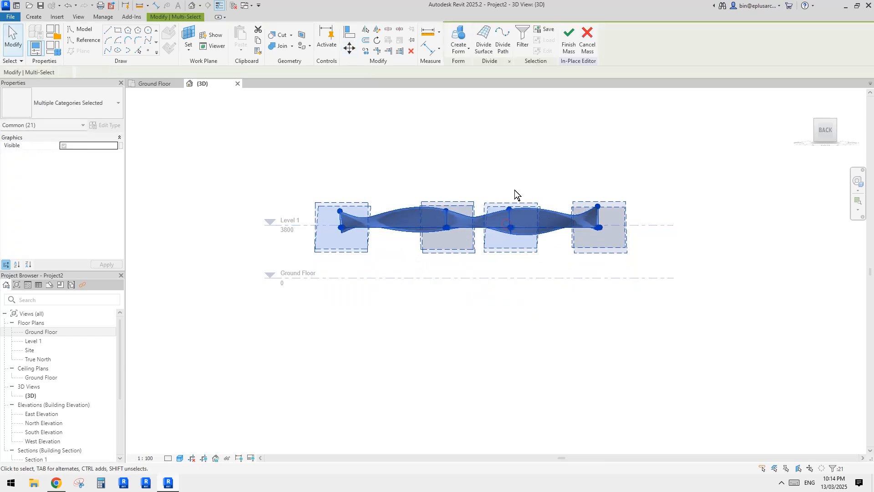
# Move the selected form and its points further up so the roof sits above Level 1.
pyautogui.moveTo(500, 217); pyautogui.dragTo(629, 310, button='middle')
pyautogui.press('m')
pyautogui.press('v')
pyautogui.click(520, 231)
pyautogui.click(520, 207)
pyautogui.click(636, 247)
# Raise the southeast corner point to an offset of about 6421 and pull it out eastward.
pyautogui.keyDown('shift'); pyautogui.moveTo(587, 290); pyautogui.dragTo(355, 260, button='middle'); pyautogui.keyUp('shift')
pyautogui.scroll(3, 359, 259)
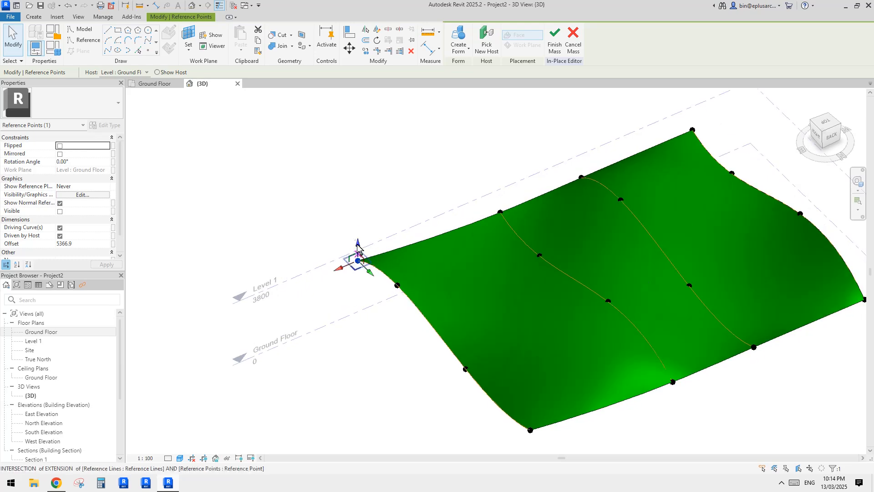
pyautogui.moveTo(358, 240); pyautogui.dragTo(364, 284)
pyautogui.keyDown('shift'); pyautogui.moveTo(410, 241); pyautogui.dragTo(457, 204, button='middle'); pyautogui.keyUp('shift')
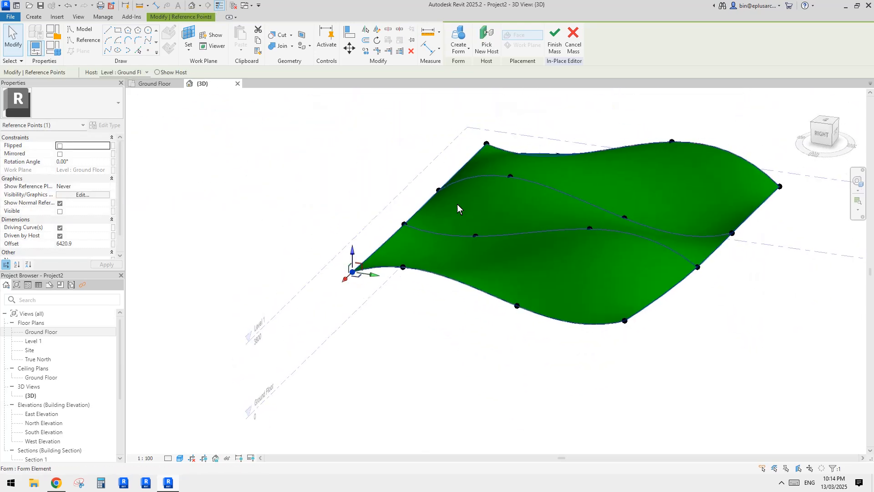
# In plan, nudge the two southernmost points of each of the two middle splines four increments east and two south.
pyautogui.click(824, 124)
pyautogui.scroll(3, 594, 287)
pyautogui.press('Escape')
pyautogui.moveTo(516, 200); pyautogui.dragTo(514, 234, button='middle')
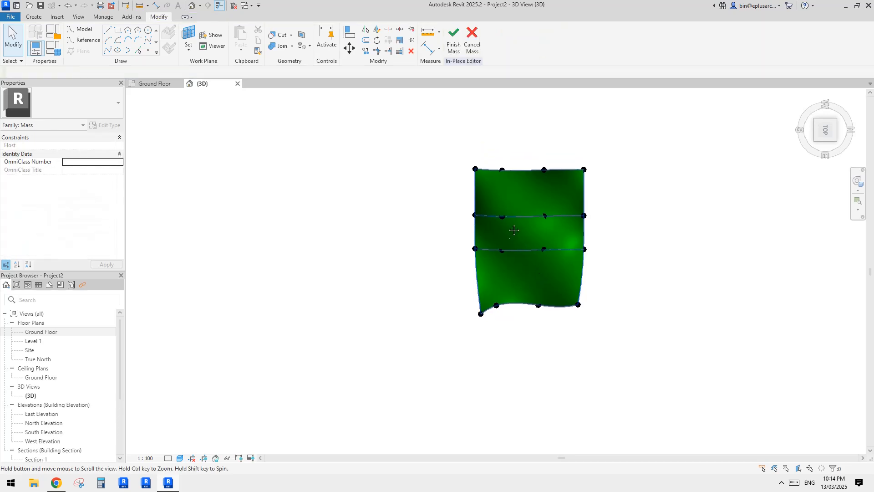
pyautogui.moveTo(439, 204); pyautogui.dragTo(511, 272)
pyautogui.moveTo(508, 245); pyautogui.dragTo(465, 243, button='middle')
pyautogui.press('Down')
pyautogui.press('Down')
pyautogui.press('Down')
pyautogui.press('Down')
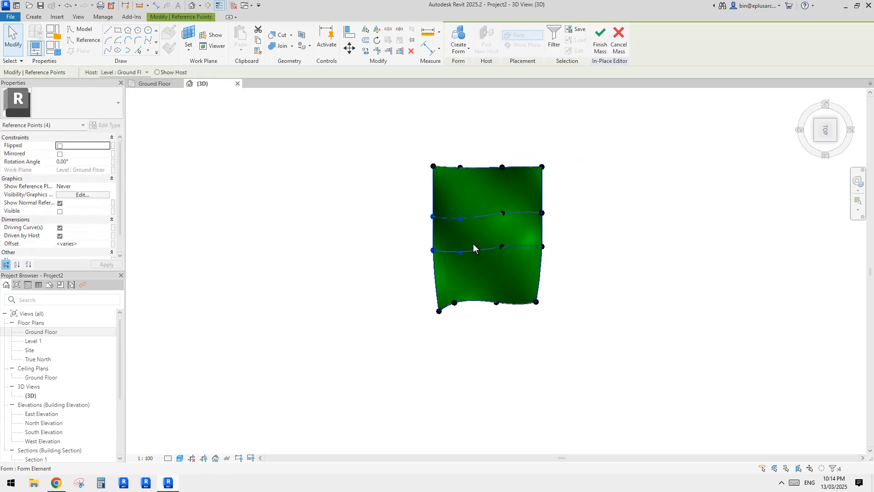
pyautogui.press('Left')
pyautogui.press('Left')
# Nudge the westernmost spline's inner point nearer the south end outward to the west.
pyautogui.moveTo(444, 137); pyautogui.dragTo(474, 170)
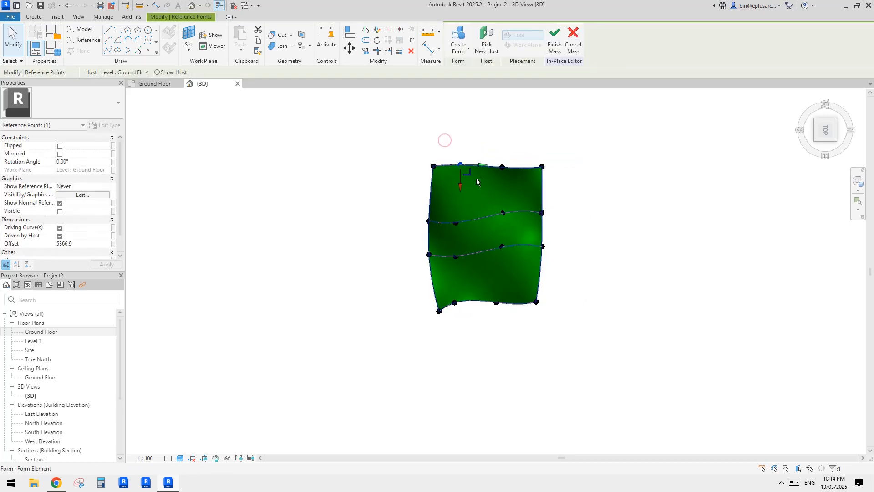
pyautogui.press('Up')
pyautogui.press('Up')
pyautogui.press('Up')
pyautogui.press('Up')
pyautogui.press('Up')
# Nudge the northwest corner point six increments outward to the west.
pyautogui.moveTo(537, 147); pyautogui.dragTo(561, 181)
pyautogui.press('Up')
pyautogui.press('Up')
pyautogui.press('Up')
pyautogui.press('Up')
pyautogui.press('Up')
pyautogui.press('Up')
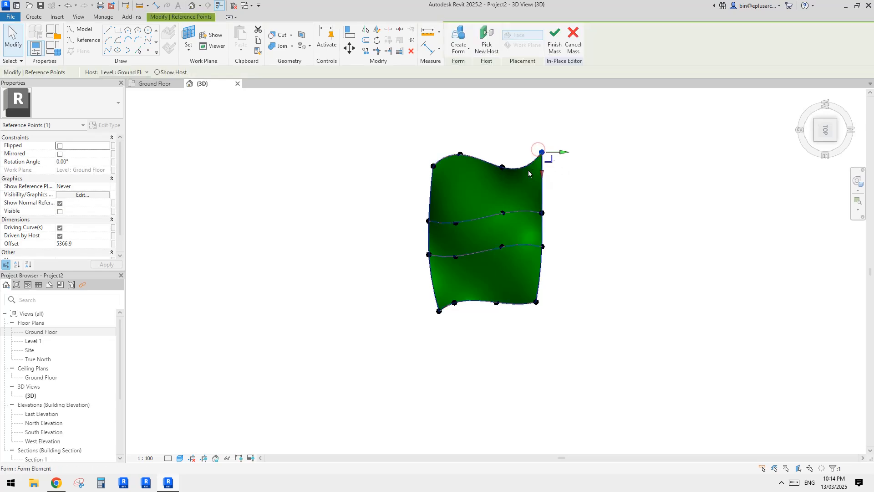
# Nudge the westernmost spline's inner point nearer the north end outward to the west.
pyautogui.moveTo(485, 146); pyautogui.dragTo(517, 180)
pyautogui.press('Up')
pyautogui.press('Up')
pyautogui.press('Up')
pyautogui.press('Up')
pyautogui.press('Up')
pyautogui.press('Up')
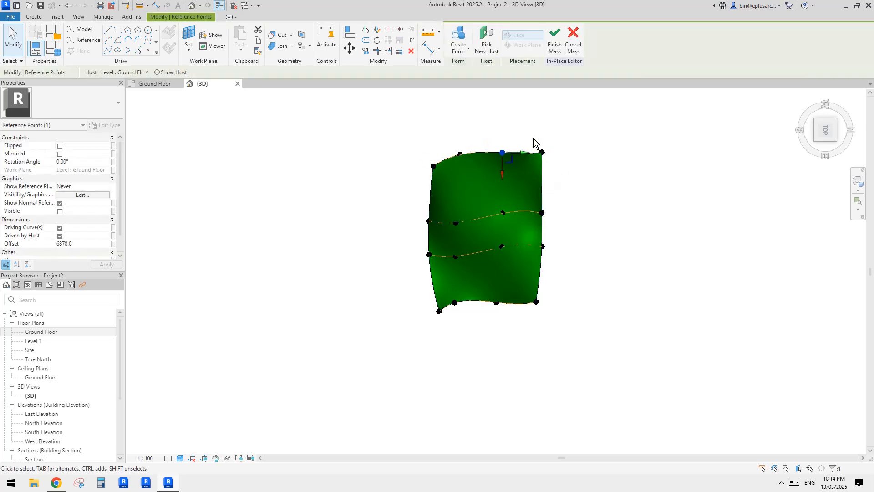
# Nudge the northwest corner point six increments back to the east.
pyautogui.moveTo(534, 142); pyautogui.dragTo(570, 168)
pyautogui.press('Down')
pyautogui.press('Down')
pyautogui.press('Down')
pyautogui.press('Down')
pyautogui.press('Down')
pyautogui.press('Down')
# From the west side, select the inner points nearer the north ends of all four splines and raise them together.
pyautogui.click(855, 133)
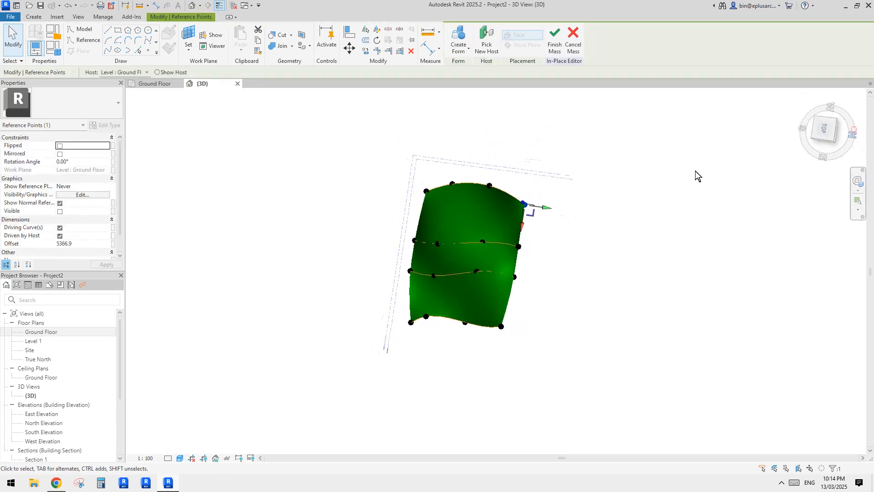
pyautogui.click(587, 262)
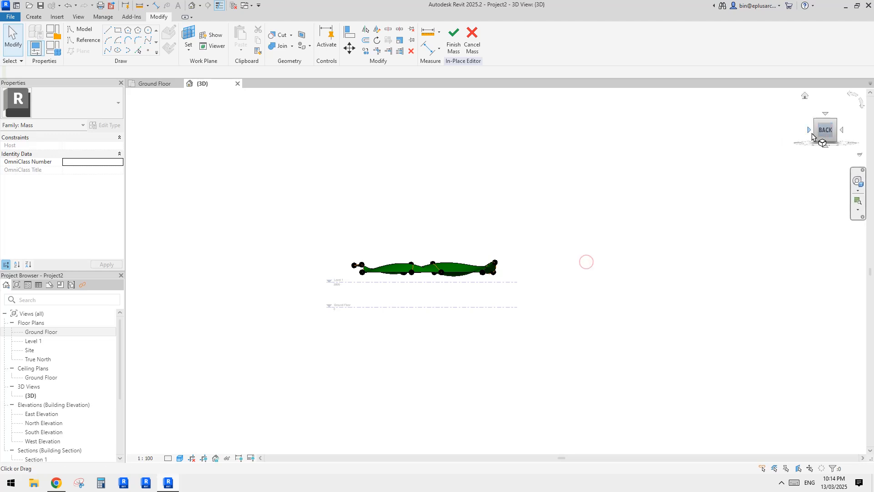
pyautogui.moveTo(672, 196); pyautogui.dragTo(663, 200, button='middle')
pyautogui.click(829, 130)
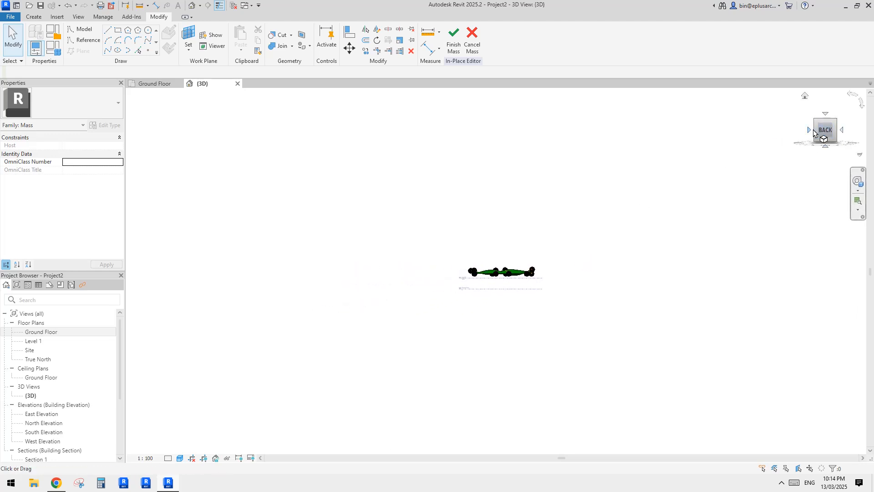
pyautogui.click(810, 131)
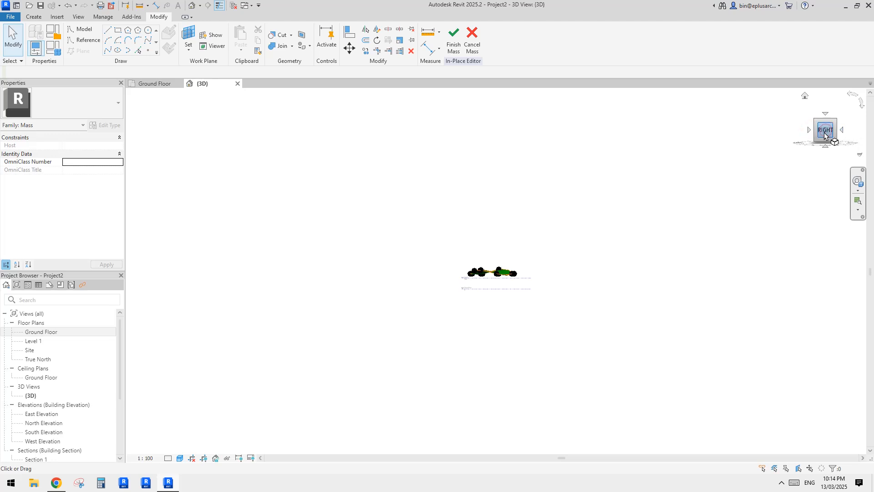
pyautogui.click(843, 131)
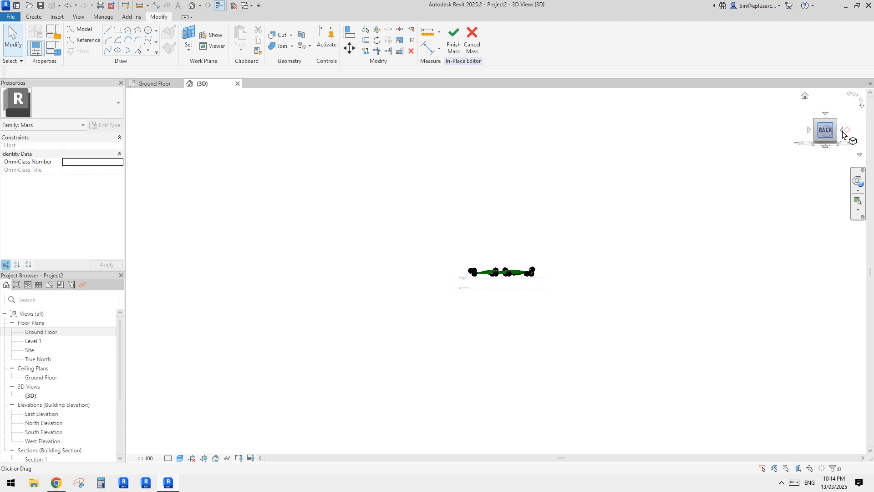
pyautogui.click(842, 131)
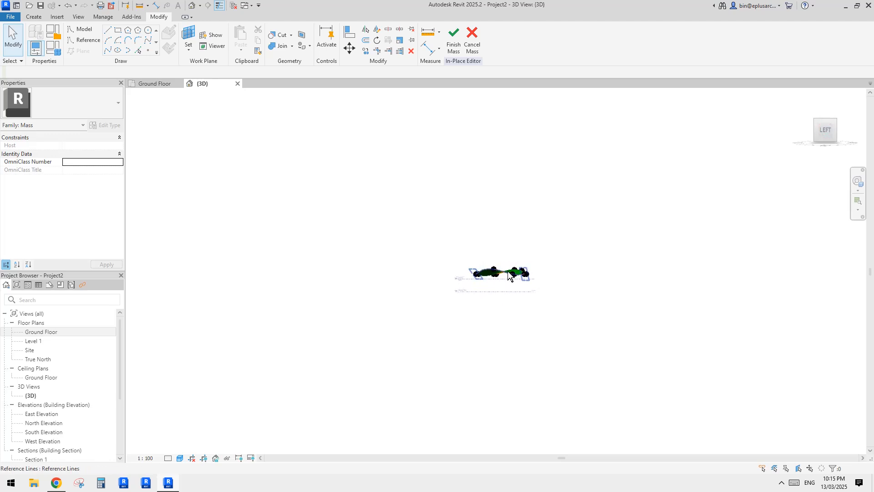
pyautogui.scroll(8, 508, 275)
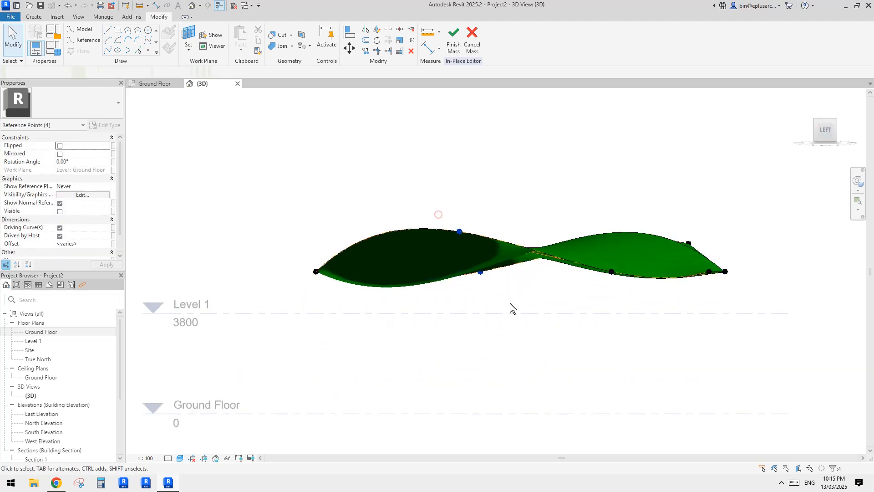
pyautogui.hotkey('shift', 'Up')
pyautogui.hotkey('shift', 'Down')
pyautogui.hotkey('shift', 'Up')
pyautogui.hotkey('shift', 'Up')
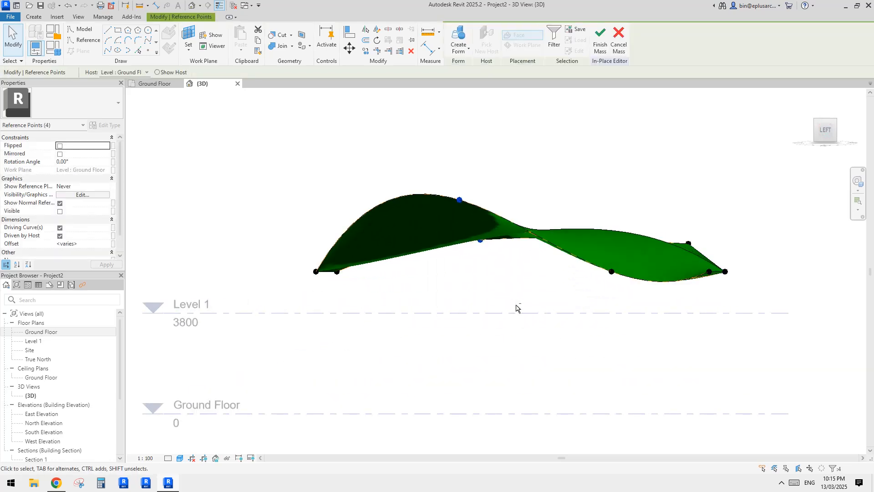
pyautogui.press('Down')
pyautogui.press('Down')
# Lower the inner point nearer the north end of the westernmost spline to flatten the hump in that edge.
pyautogui.moveTo(537, 252); pyautogui.dragTo(549, 205, button='middle')
pyautogui.click(540, 257)
pyautogui.click(672, 266)
pyautogui.keyDown('shift'); pyautogui.moveTo(672, 266); pyautogui.dragTo(628, 266, button='middle'); pyautogui.keyUp('shift')
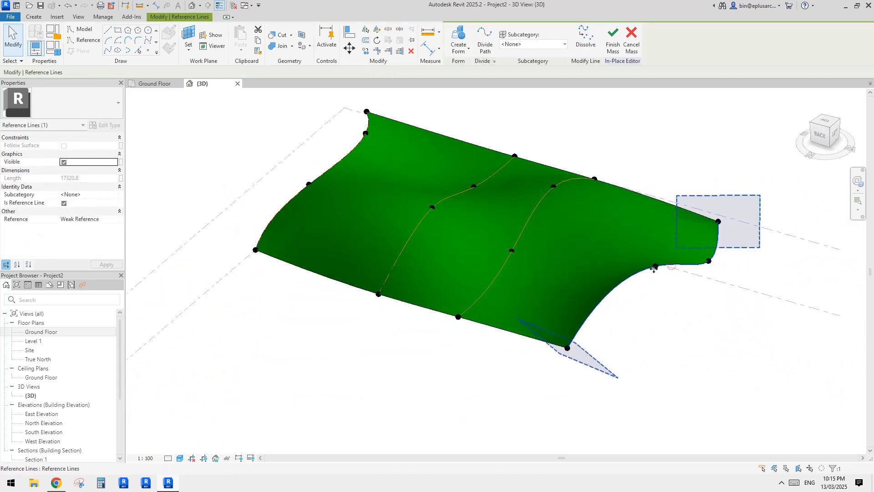
pyautogui.click(672, 265)
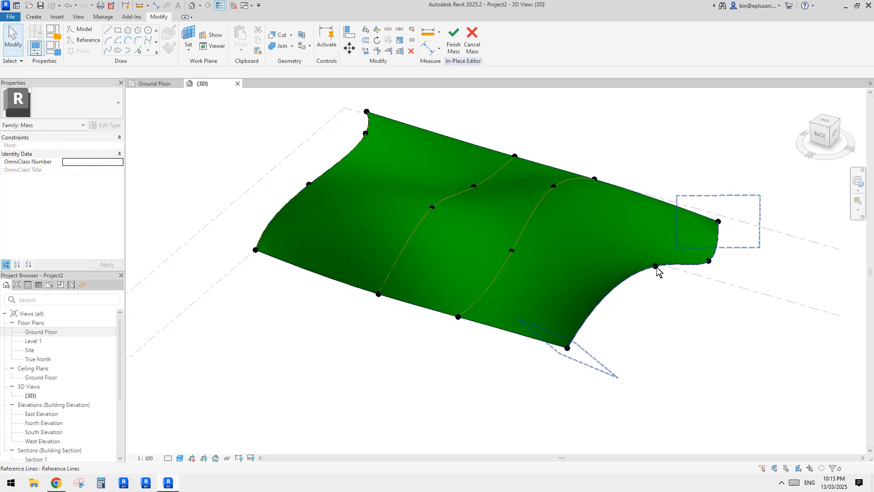
pyautogui.click(657, 268)
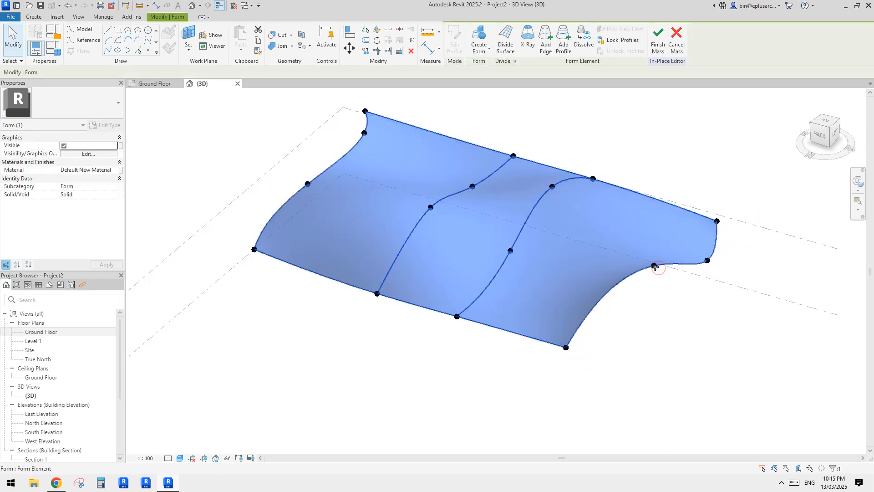
pyautogui.click(655, 267)
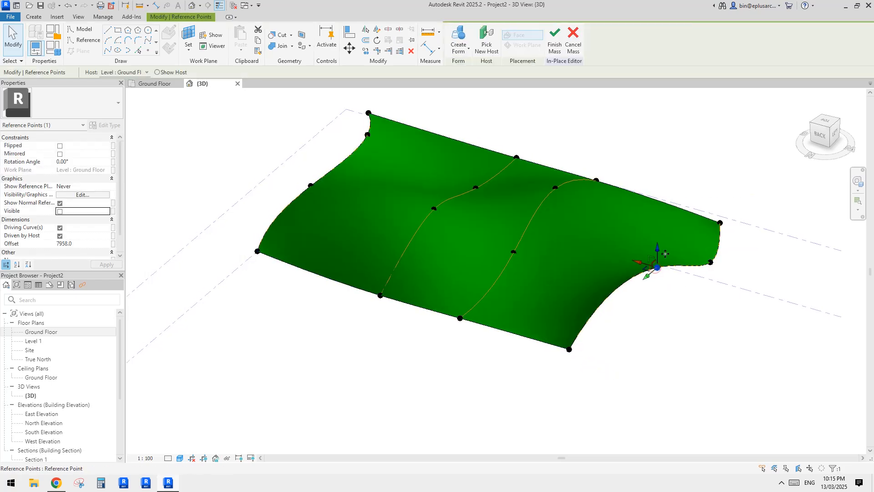
pyautogui.moveTo(667, 277); pyautogui.dragTo(666, 278)
pyautogui.click(696, 301)
# Inspect the roof form from the northwest and compare it with the roof sketch in the browser.
pyautogui.keyDown('shift'); pyautogui.moveTo(696, 301); pyautogui.dragTo(460, 266, button='middle'); pyautogui.keyUp('shift')
pyautogui.scroll(1, 535, 232)
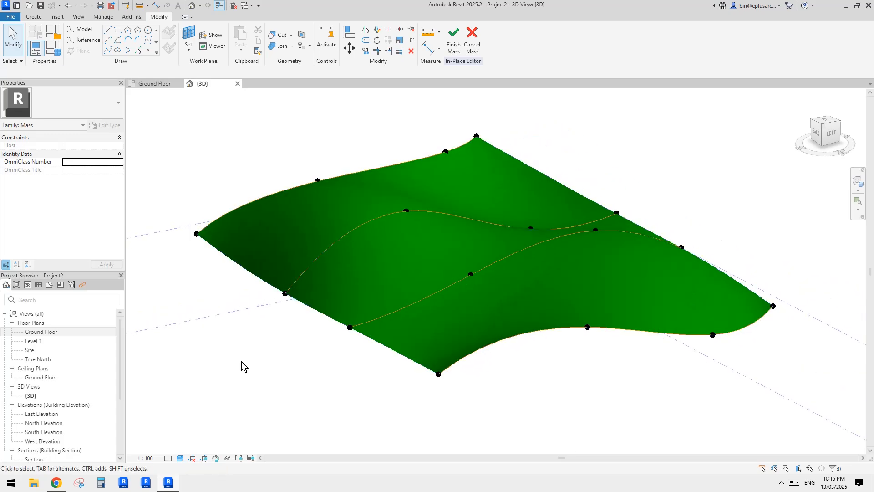
pyautogui.moveTo(342, 297); pyautogui.dragTo(371, 335, button='middle')
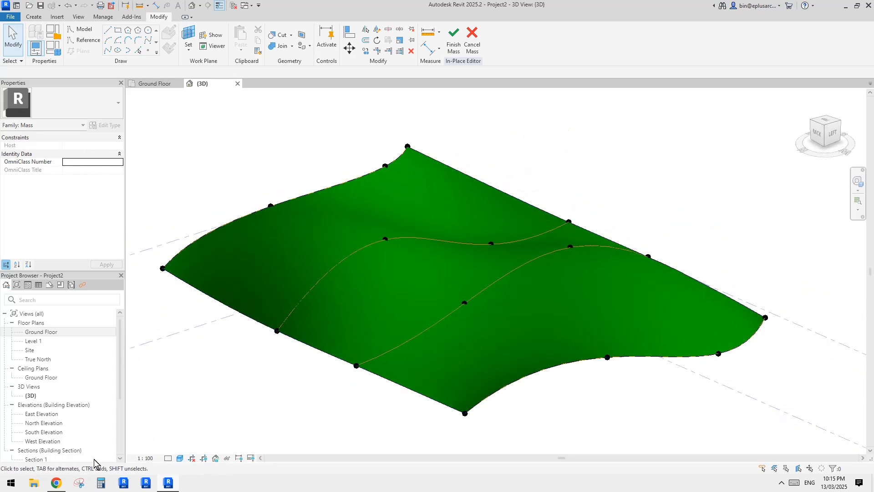
pyautogui.click(59, 484)
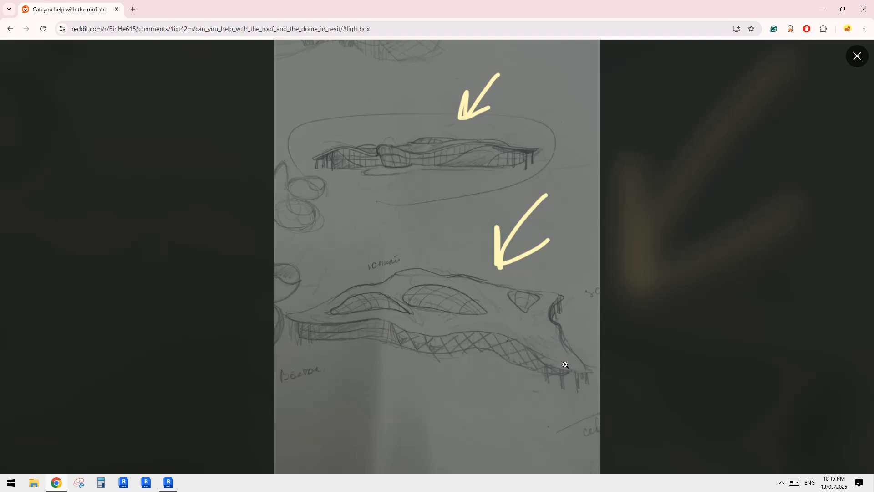
pyautogui.click(168, 483)
# Pull the southwest corner point outward to the south and move the adjacent inner point of the westernmost spline inward to the east.
pyautogui.keyDown('shift'); pyautogui.moveTo(455, 332); pyautogui.dragTo(609, 342, button='middle'); pyautogui.keyUp('shift')
pyautogui.click(593, 337)
pyautogui.moveTo(569, 339); pyautogui.dragTo(626, 341)
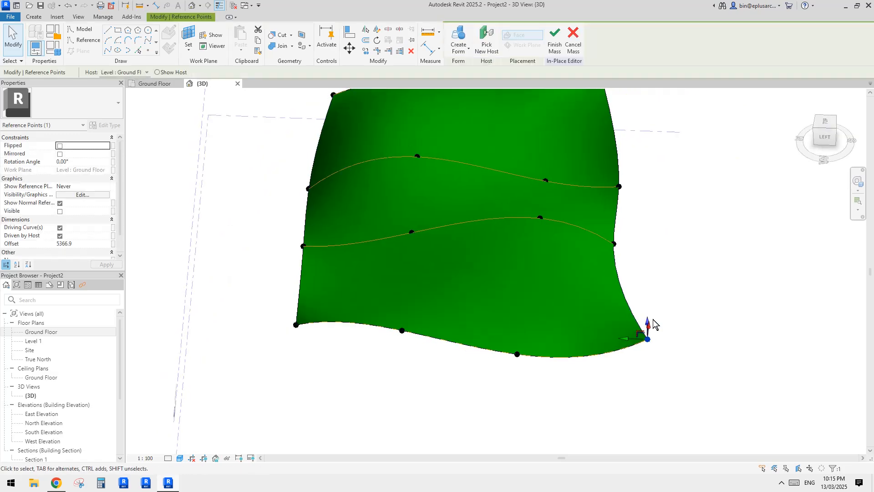
pyautogui.keyDown('shift'); pyautogui.moveTo(654, 324); pyautogui.dragTo(526, 286, button='middle'); pyautogui.keyUp('shift')
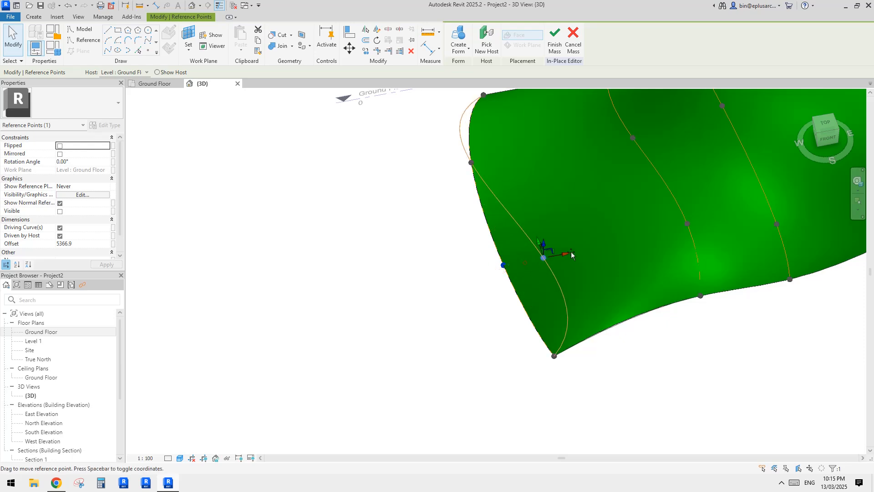
pyautogui.keyDown('shift'); pyautogui.moveTo(571, 255); pyautogui.dragTo(582, 342, button='middle'); pyautogui.keyUp('shift')
# Check the roof sketch in the browser, shift the south end point of the second spline from the west southward, and select the form.
pyautogui.click(55, 483)
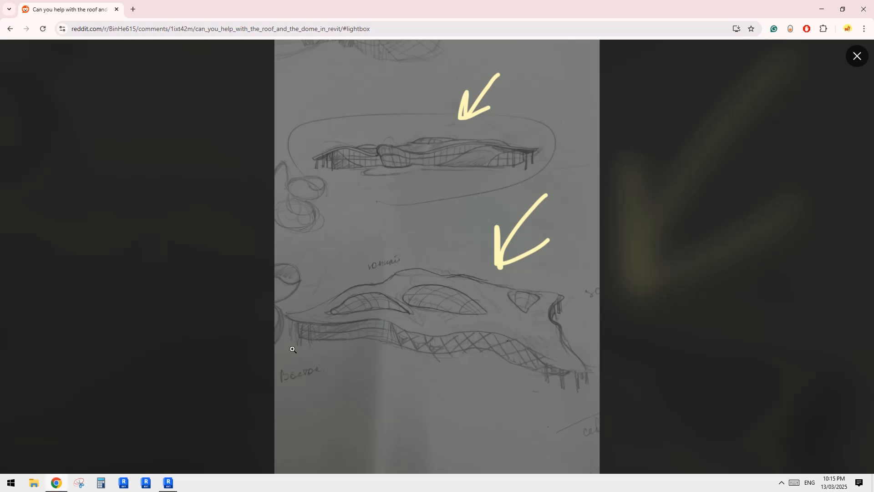
pyautogui.click(168, 484)
pyautogui.keyDown('shift'); pyautogui.moveTo(490, 357); pyautogui.dragTo(663, 331, button='middle'); pyautogui.keyUp('shift')
pyautogui.press('Escape')
pyautogui.click(656, 322)
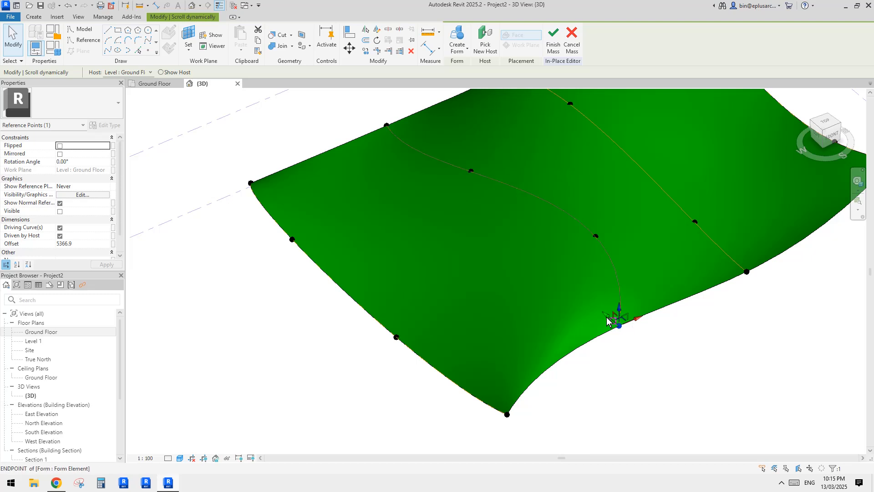
pyautogui.moveTo(607, 317); pyautogui.dragTo(619, 327)
pyautogui.moveTo(572, 372); pyautogui.dragTo(568, 359, button='middle')
pyautogui.click(541, 296)
pyautogui.scroll(-1, 541, 296)
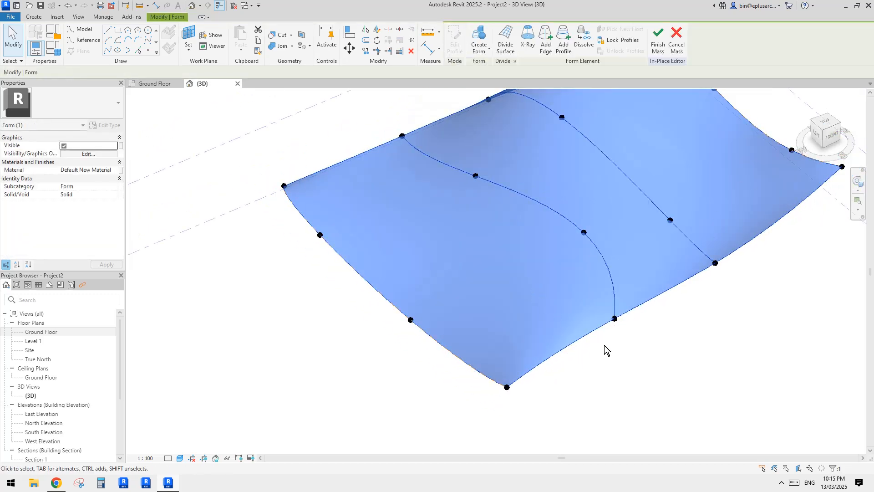
# Move the inner point nearer the south end of the second spline from the west toward the west to straighten it.
pyautogui.click(585, 233)
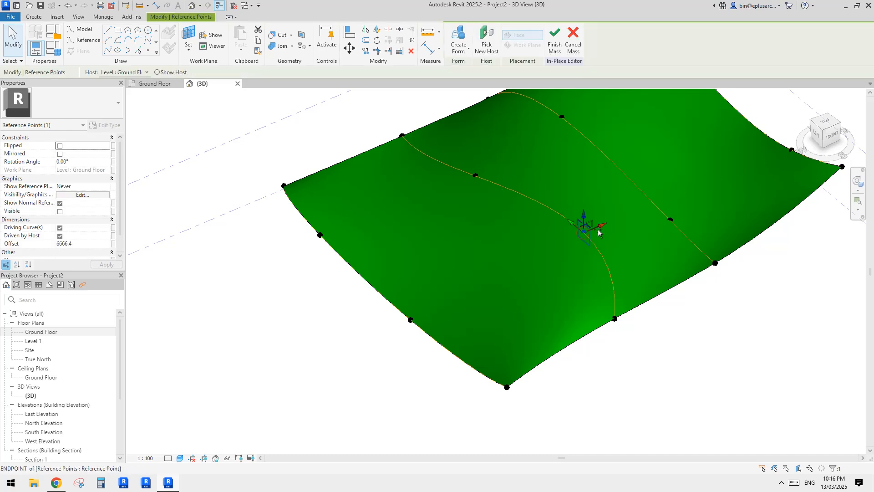
pyautogui.moveTo(602, 225); pyautogui.dragTo(570, 238)
pyautogui.moveTo(485, 327); pyautogui.dragTo(441, 352, button='middle')
pyautogui.click(452, 367)
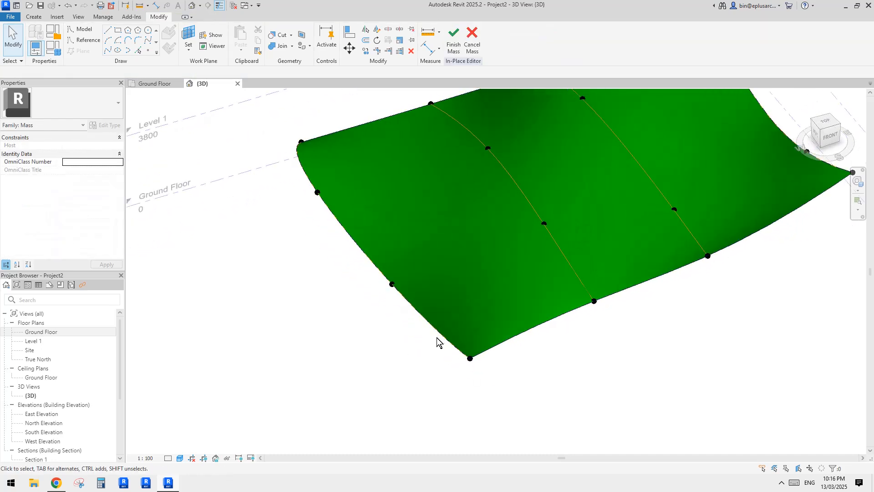
# Temporarily hide the roof form to expose its defining splines.
pyautogui.click(438, 333)
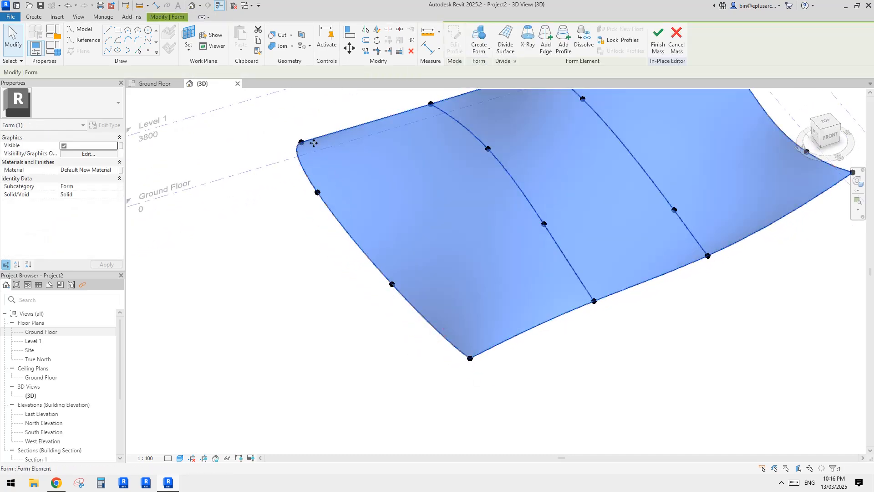
pyautogui.moveTo(478, 299); pyautogui.dragTo(479, 302, button='middle')
pyautogui.moveTo(490, 256); pyautogui.dragTo(493, 267, button='middle')
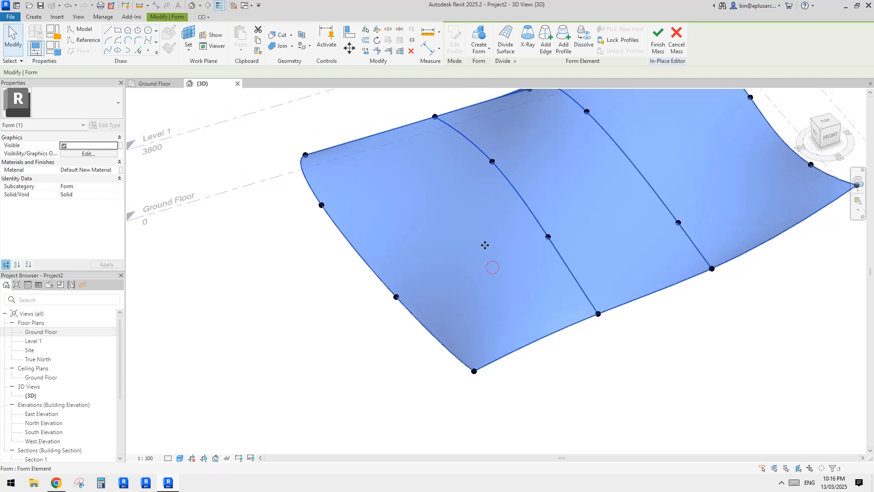
pyautogui.press('h')
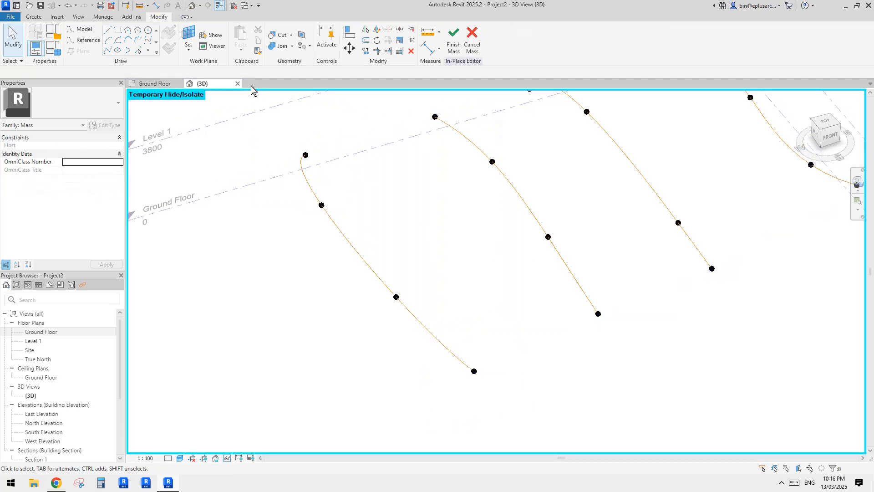
# Add a reference point on the westernmost spline between its south end and the adjacent inner point, and make it driving.
pyautogui.click(149, 52)
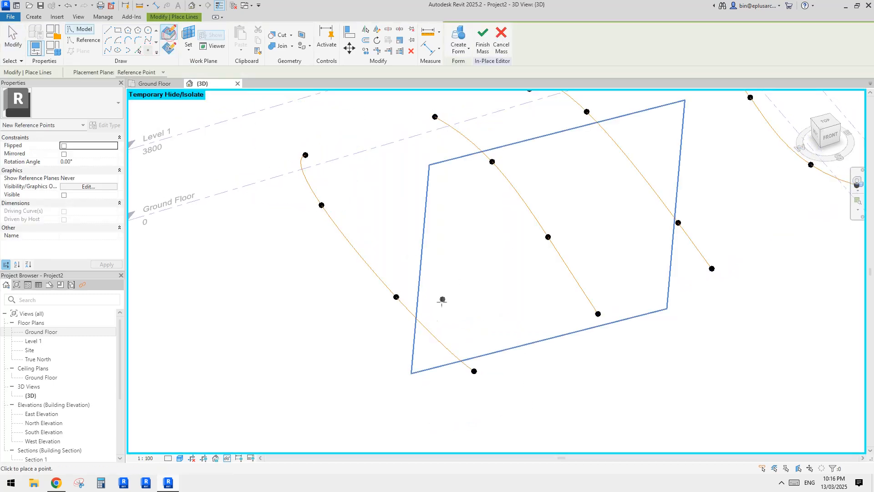
pyautogui.click(442, 344)
pyautogui.press('Escape')
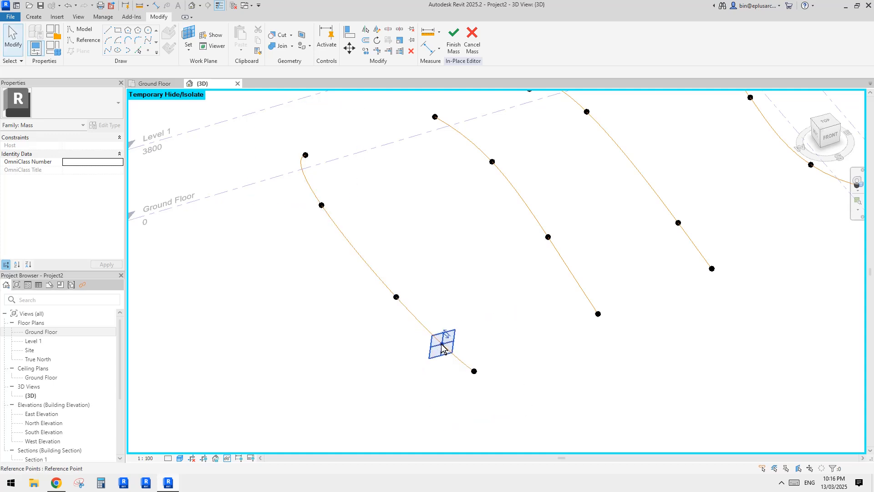
pyautogui.click(445, 346)
pyautogui.click(303, 71)
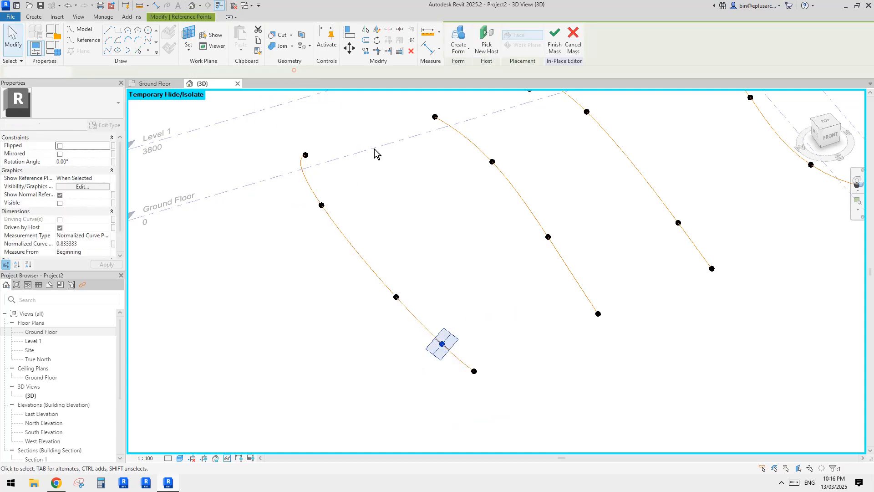
# Bring back the temporarily hidden roof form.
pyautogui.keyDown('shift'); pyautogui.moveTo(512, 255); pyautogui.dragTo(482, 264, button='middle'); pyautogui.keyUp('shift')
pyautogui.click(497, 304)
pyautogui.keyDown('shift'); pyautogui.moveTo(443, 343); pyautogui.dragTo(409, 220, button='middle'); pyautogui.keyUp('shift')
pyautogui.moveTo(457, 342); pyautogui.dragTo(508, 256, button='middle')
pyautogui.click(483, 328)
pyautogui.scroll(1, 483, 329)
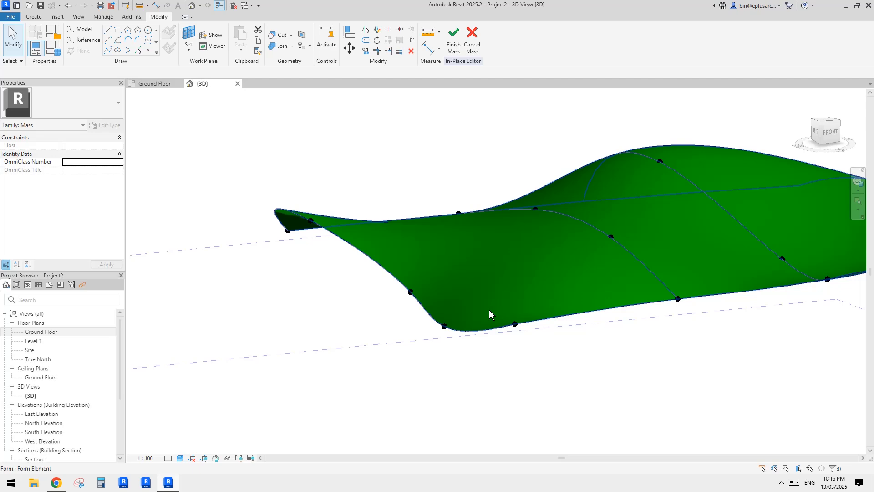
# Move the added point on the westernmost spline outward to the west and set it at an offset of about 5137 mm.
pyautogui.keyDown('shift'); pyautogui.moveTo(489, 309); pyautogui.dragTo(559, 342, button='middle'); pyautogui.keyUp('shift')
pyautogui.click(417, 337)
pyautogui.moveTo(417, 342)
pyautogui.mouseDown()
pyautogui.moveTo(381, 343)
pyautogui.moveTo(429, 347)
pyautogui.mouseUp()
pyautogui.keyDown('shift'); pyautogui.moveTo(471, 343); pyautogui.dragTo(549, 340, button='middle'); pyautogui.keyUp('shift')
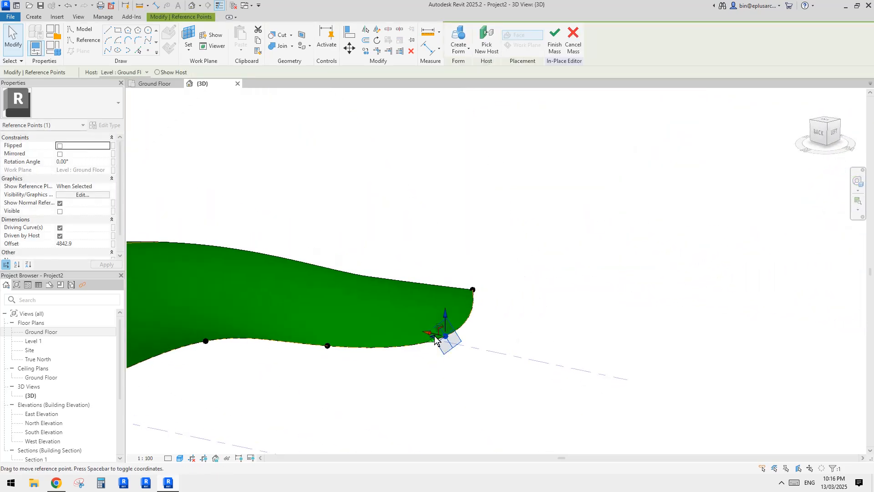
pyautogui.moveTo(426, 334); pyautogui.dragTo(480, 308)
# Inspect the southwest corner of the roof form from the west and southwest.
pyautogui.keyDown('shift'); pyautogui.moveTo(561, 311); pyautogui.dragTo(520, 310, button='middle'); pyautogui.keyUp('shift')
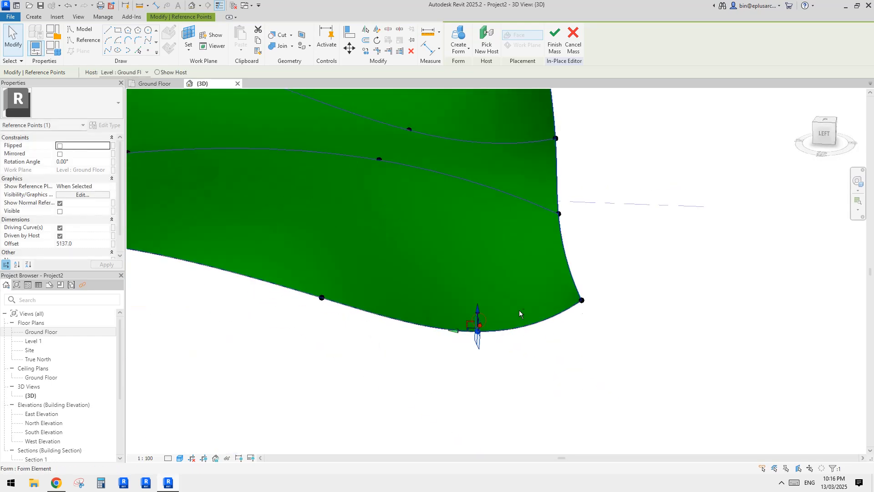
pyautogui.keyDown('shift'); pyautogui.moveTo(583, 296); pyautogui.dragTo(539, 299, button='middle'); pyautogui.keyUp('shift')
pyautogui.keyDown('shift'); pyautogui.moveTo(599, 328); pyautogui.dragTo(572, 355, button='middle'); pyautogui.keyUp('shift')
pyautogui.click(558, 341)
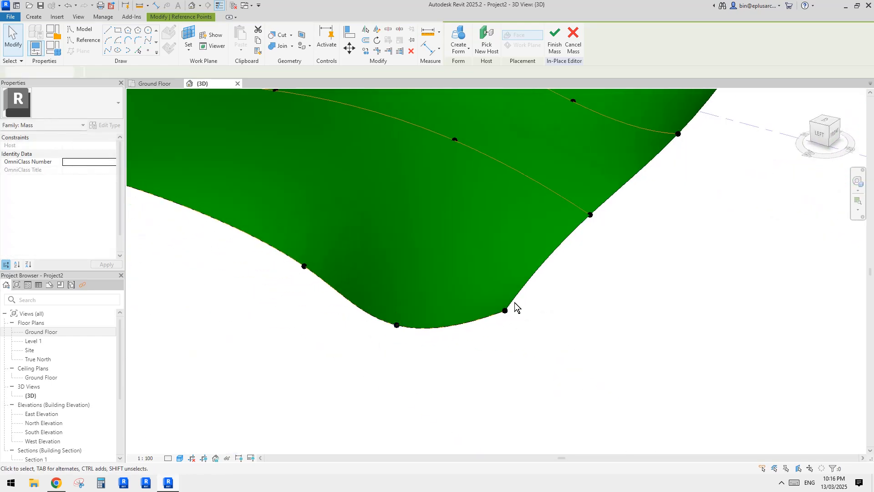
pyautogui.click(516, 302)
pyautogui.keyDown('shift'); pyautogui.moveTo(540, 263); pyautogui.dragTo(524, 282, button='middle'); pyautogui.keyUp('shift')
pyautogui.moveTo(524, 282); pyautogui.dragTo(536, 341, button='middle')
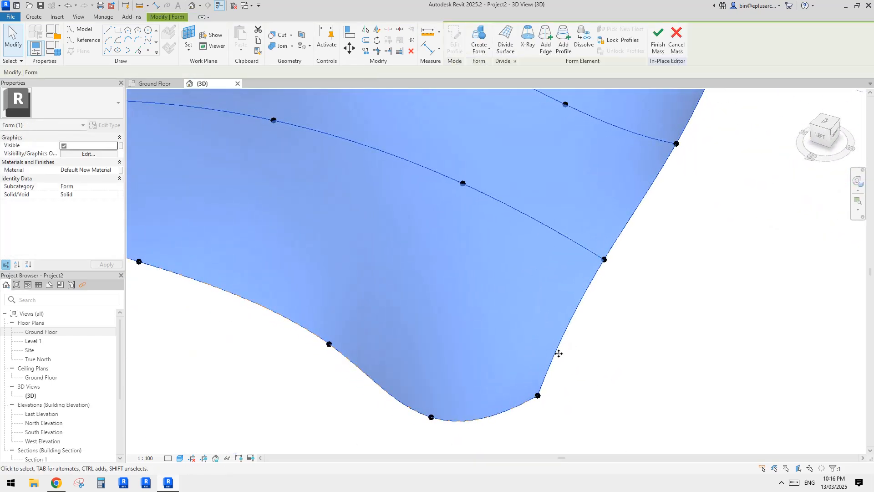
pyautogui.moveTo(605, 325); pyautogui.dragTo(599, 324, button='middle')
pyautogui.click(600, 323)
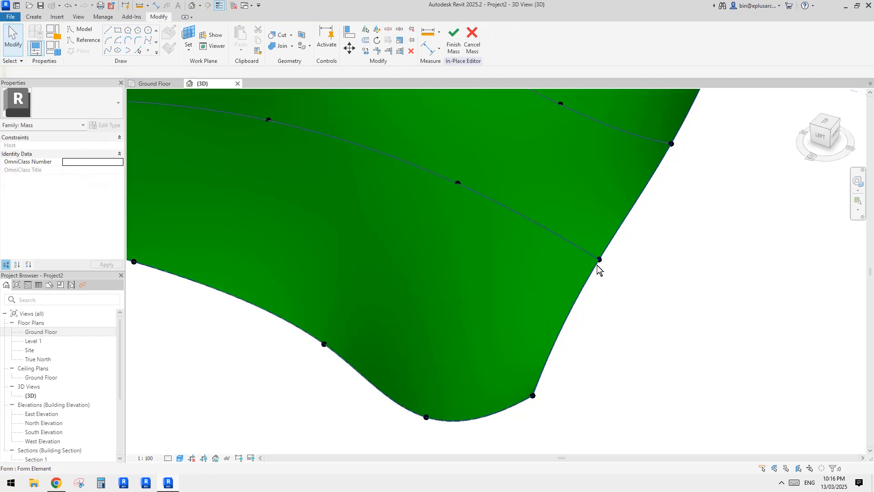
# Pull the south end point of the second spline from the west outward to the south.
pyautogui.click(599, 260)
pyautogui.keyDown('shift'); pyautogui.moveTo(598, 260); pyautogui.dragTo(626, 263, button='middle'); pyautogui.keyUp('shift')
pyautogui.moveTo(581, 261); pyautogui.dragTo(618, 273)
pyautogui.scroll(-1, 627, 275)
pyautogui.keyDown('shift'); pyautogui.moveTo(618, 286); pyautogui.dragTo(621, 269, button='middle'); pyautogui.keyUp('shift')
pyautogui.moveTo(622, 271); pyautogui.dragTo(619, 276)
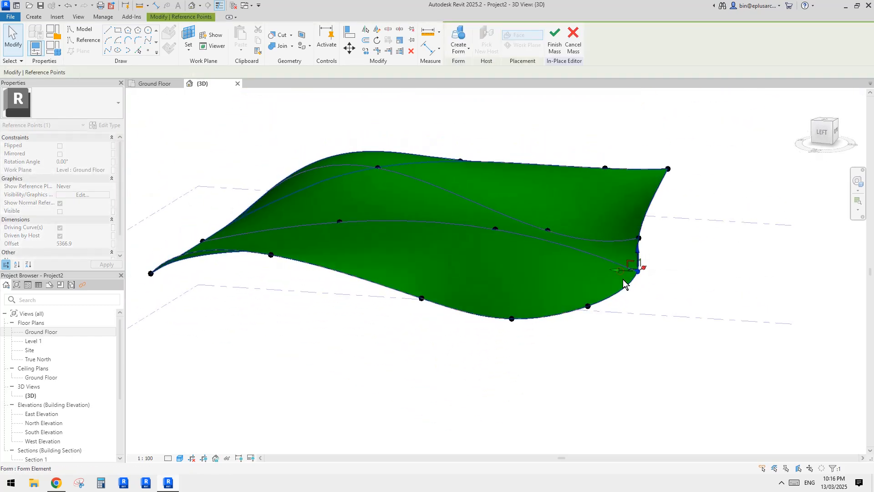
# Raise the added point near the south end of the westernmost spline and lift a neighbouring point on that edge.
pyautogui.keyDown('shift'); pyautogui.moveTo(623, 281); pyautogui.dragTo(462, 200, button='middle'); pyautogui.keyUp('shift')
pyautogui.keyDown('shift'); pyautogui.moveTo(488, 230); pyautogui.dragTo(482, 380, button='middle'); pyautogui.keyUp('shift')
pyautogui.click(575, 339)
pyautogui.click(617, 347)
pyautogui.scroll(5, 612, 350)
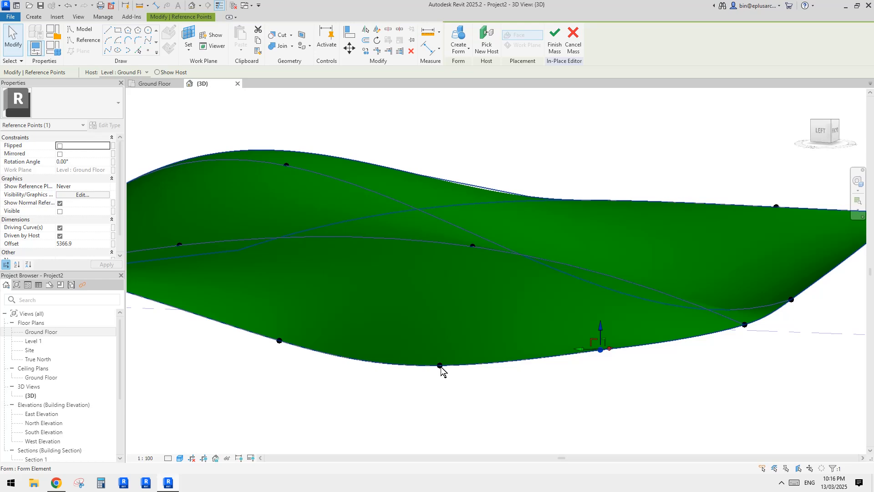
pyautogui.press('Tab')
pyautogui.scroll(-1, 512, 359)
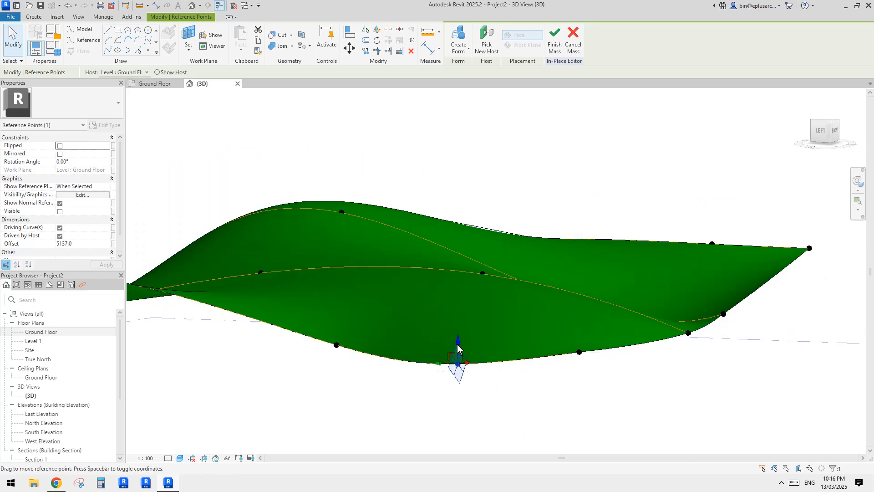
pyautogui.moveTo(458, 343); pyautogui.dragTo(462, 309)
pyautogui.keyDown('shift'); pyautogui.moveTo(470, 314); pyautogui.dragTo(581, 367, button='middle'); pyautogui.keyUp('shift')
pyautogui.click(582, 358)
pyautogui.scroll(1, 589, 347)
pyautogui.moveTo(579, 337); pyautogui.dragTo(582, 302)
pyautogui.click(636, 378)
# Inspect the overall roof form and its splines from the southwest and west.
pyautogui.keyDown('shift'); pyautogui.moveTo(635, 377); pyautogui.dragTo(512, 296, button='middle'); pyautogui.keyUp('shift')
pyautogui.click(512, 297)
pyautogui.keyDown('shift'); pyautogui.moveTo(594, 317); pyautogui.dragTo(543, 299, button='middle'); pyautogui.keyUp('shift')
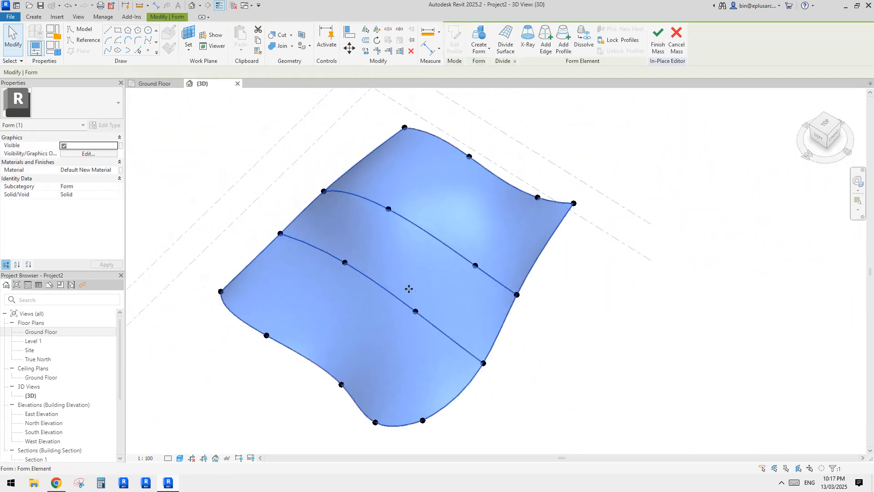
pyautogui.keyDown('shift'); pyautogui.moveTo(409, 289); pyautogui.dragTo(374, 319, button='middle'); pyautogui.keyUp('shift')
pyautogui.moveTo(373, 318); pyautogui.dragTo(556, 296, button='middle')
pyautogui.scroll(2, 355, 317)
pyautogui.click(360, 314)
# Move the northwest corner point inward toward the south and east to round off that corner of the roof.
pyautogui.click(408, 276)
pyautogui.keyDown('shift'); pyautogui.moveTo(409, 276); pyautogui.dragTo(467, 296, button='middle'); pyautogui.keyUp('shift')
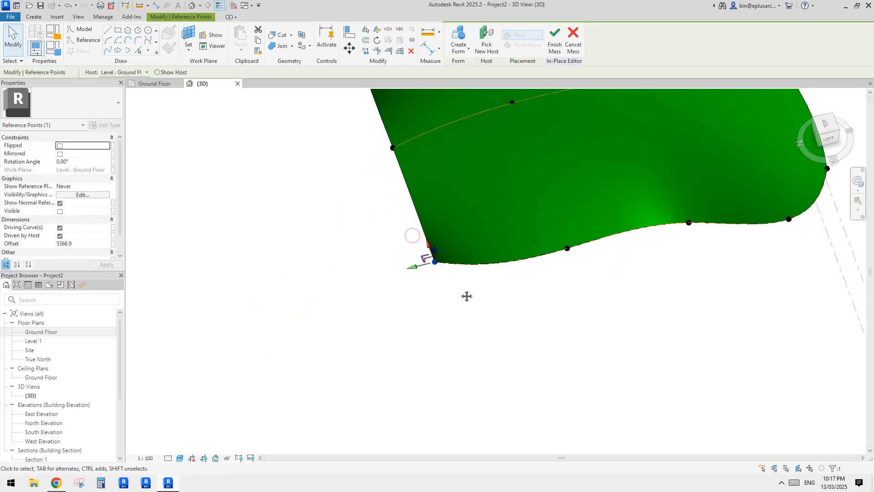
pyautogui.keyDown('shift'); pyautogui.moveTo(439, 263); pyautogui.dragTo(521, 278, button='middle'); pyautogui.keyUp('shift')
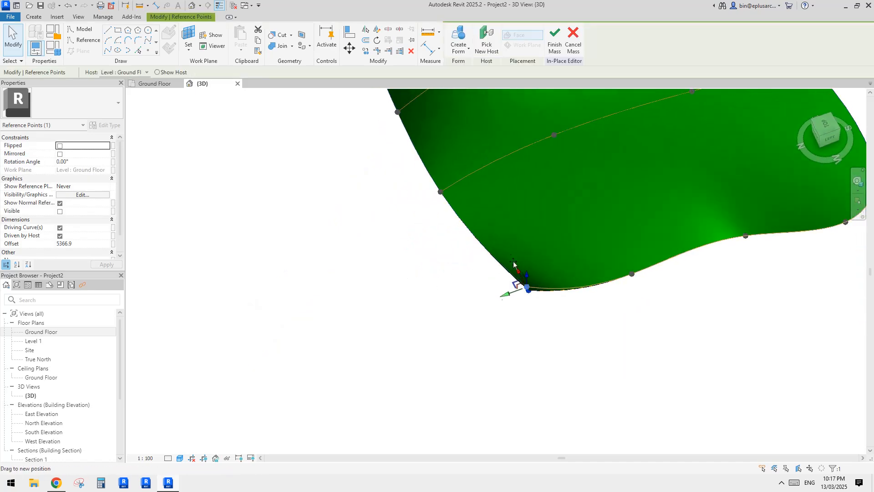
pyautogui.moveTo(514, 262); pyautogui.dragTo(510, 255)
pyautogui.keyDown('shift'); pyautogui.moveTo(511, 255); pyautogui.dragTo(588, 243, button='middle'); pyautogui.keyUp('shift')
pyautogui.scroll(2, 515, 256)
# Raise the northwest corner point to lift that end of the roof edge.
pyautogui.moveTo(526, 262); pyautogui.dragTo(528, 247)
pyautogui.keyDown('shift'); pyautogui.moveTo(527, 247); pyautogui.dragTo(546, 223, button='middle'); pyautogui.keyUp('shift')
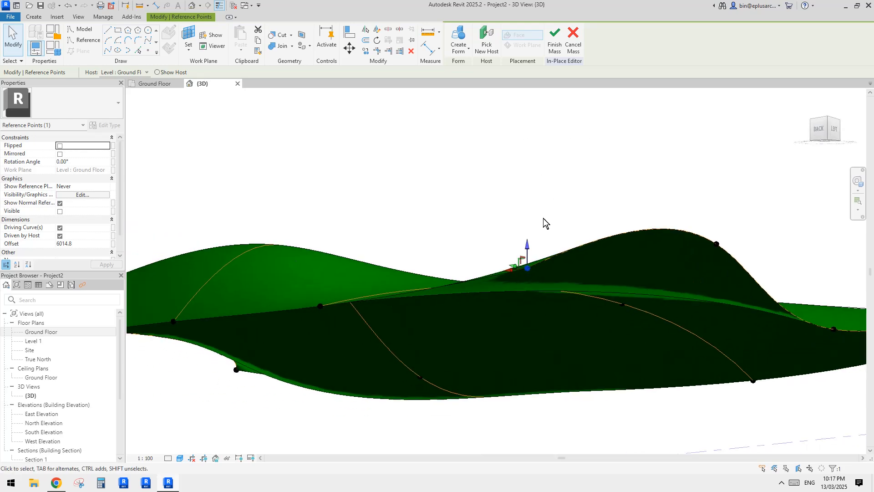
pyautogui.moveTo(527, 246); pyautogui.dragTo(528, 238)
pyautogui.keyDown('shift'); pyautogui.moveTo(515, 263); pyautogui.dragTo(510, 318, button='middle'); pyautogui.keyUp('shift')
pyautogui.click(615, 273)
pyautogui.scroll(3, 520, 360)
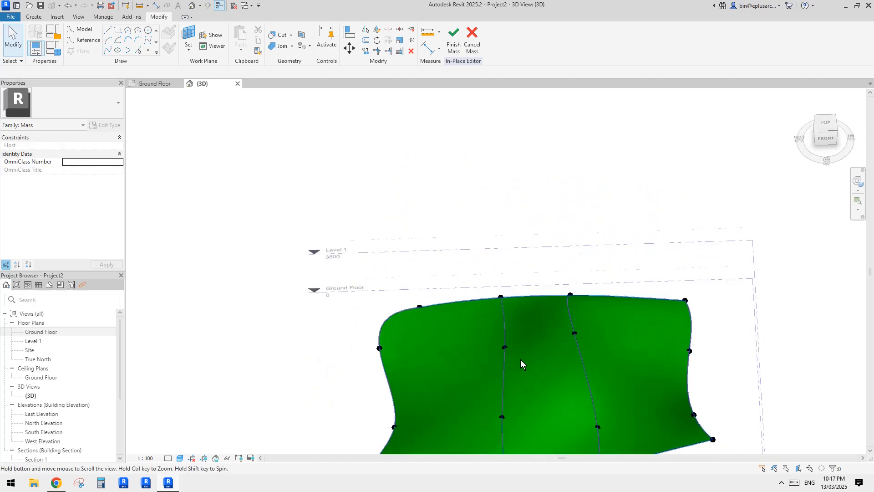
# Compare the roof form seen from the southwest with the roof sketch in the browser.
pyautogui.keyDown('shift'); pyautogui.moveTo(520, 359); pyautogui.dragTo(189, 396, button='middle'); pyautogui.keyUp('shift')
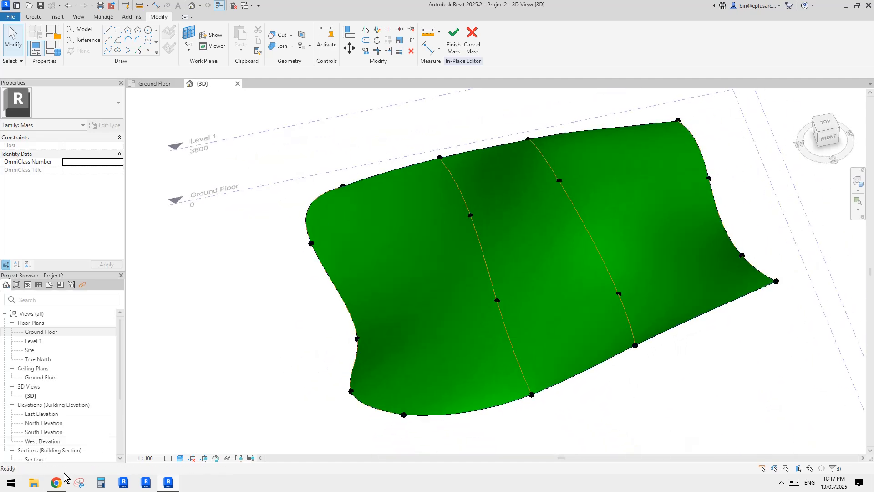
pyautogui.click(56, 483)
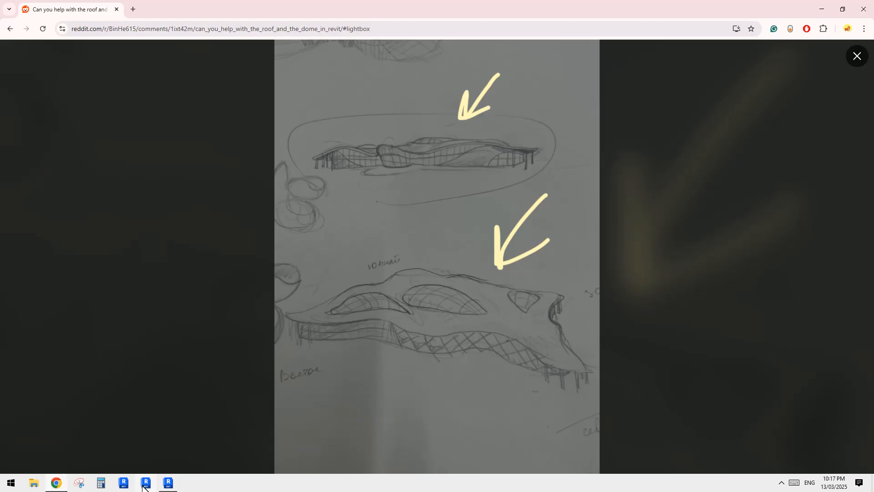
pyautogui.click(168, 484)
# Raise the south end point of the second spline and lift the southwest corner point to an offset of about 6040 mm.
pyautogui.click(534, 394)
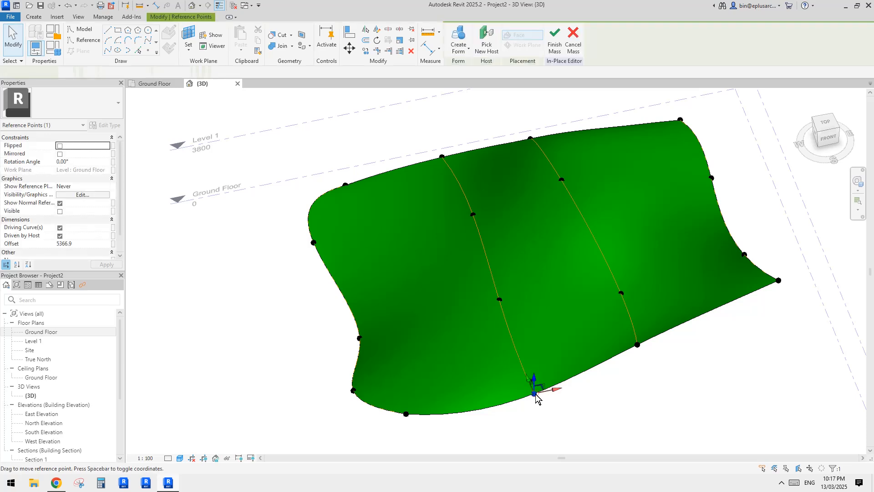
pyautogui.moveTo(537, 398); pyautogui.dragTo(518, 357)
pyautogui.click(407, 418)
pyautogui.scroll(2, 406, 417)
pyautogui.moveTo(403, 399); pyautogui.dragTo(392, 382)
pyautogui.scroll(-3, 395, 368)
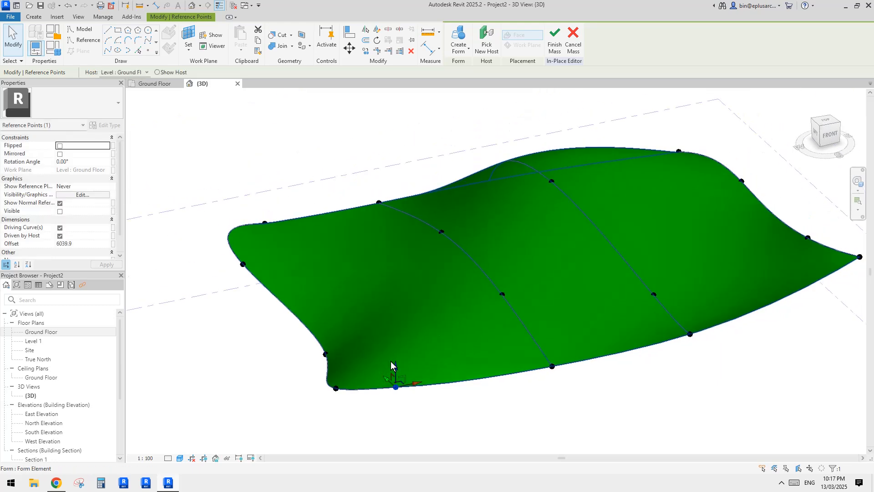
# Dissolve the roof form back into its separate splines.
pyautogui.keyDown('shift'); pyautogui.moveTo(395, 367); pyautogui.dragTo(401, 335, button='middle'); pyautogui.keyUp('shift')
pyautogui.moveTo(521, 360); pyautogui.dragTo(429, 367, button='middle')
pyautogui.click(628, 392)
pyautogui.keyDown('shift'); pyautogui.moveTo(625, 371); pyautogui.dragTo(612, 401, button='middle'); pyautogui.keyUp('shift')
pyautogui.scroll(-2, 578, 347)
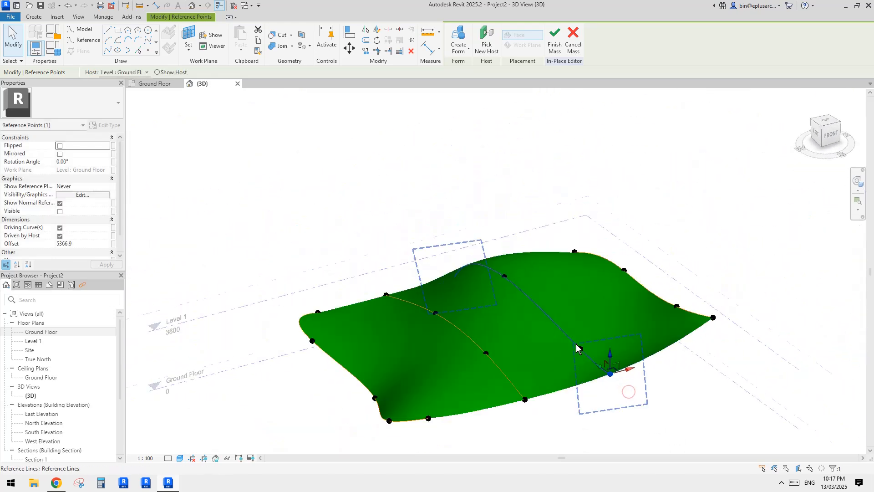
pyautogui.keyDown('shift'); pyautogui.moveTo(577, 348); pyautogui.dragTo(496, 382, button='middle'); pyautogui.keyUp('shift')
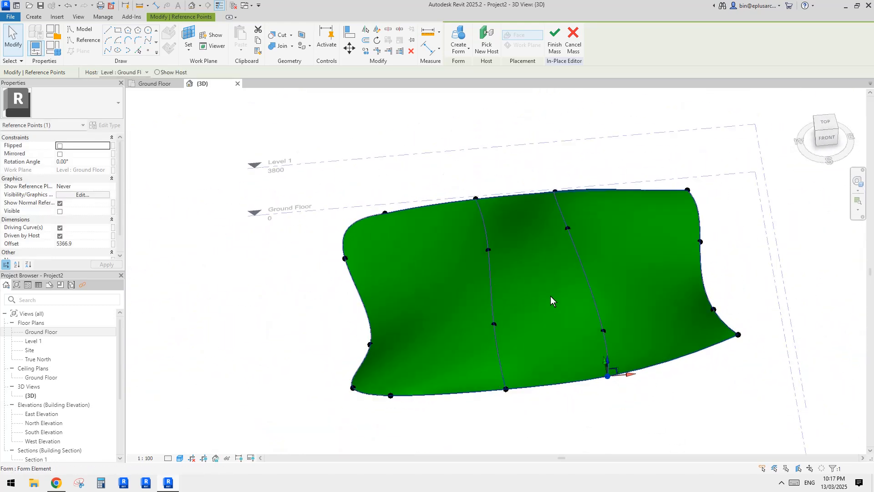
pyautogui.click(419, 321)
pyautogui.moveTo(554, 302); pyautogui.dragTo(537, 310, button='middle')
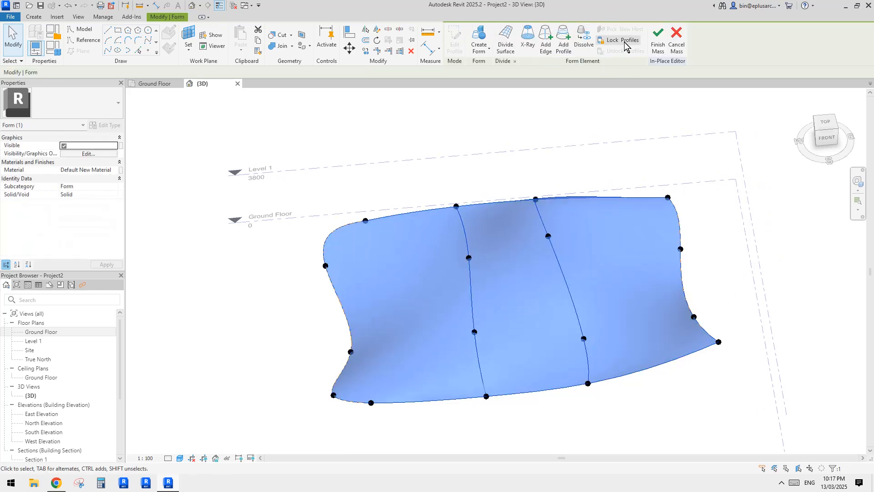
pyautogui.click(585, 41)
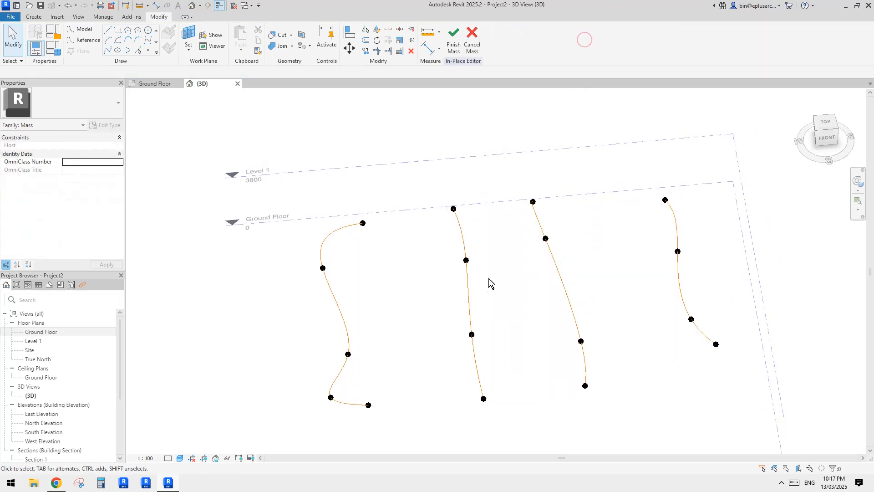
# Copy the second spline from the west once to its west side and once to its east side.
pyautogui.click(469, 293)
pyautogui.press('c')
pyautogui.press('o')
pyautogui.click(506, 294)
pyautogui.click(461, 306)
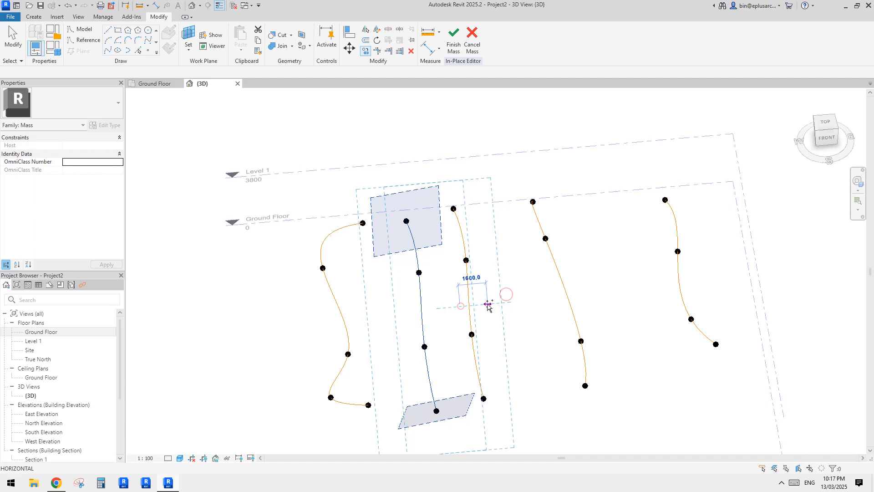
pyautogui.click(554, 289)
pyautogui.press('Escape')
pyautogui.press('Escape')
# Create a new roof surface form from all six splines.
pyautogui.moveTo(688, 277); pyautogui.dragTo(682, 267, button='middle')
pyautogui.moveTo(705, 268); pyautogui.dragTo(324, 317)
pyautogui.click(463, 36)
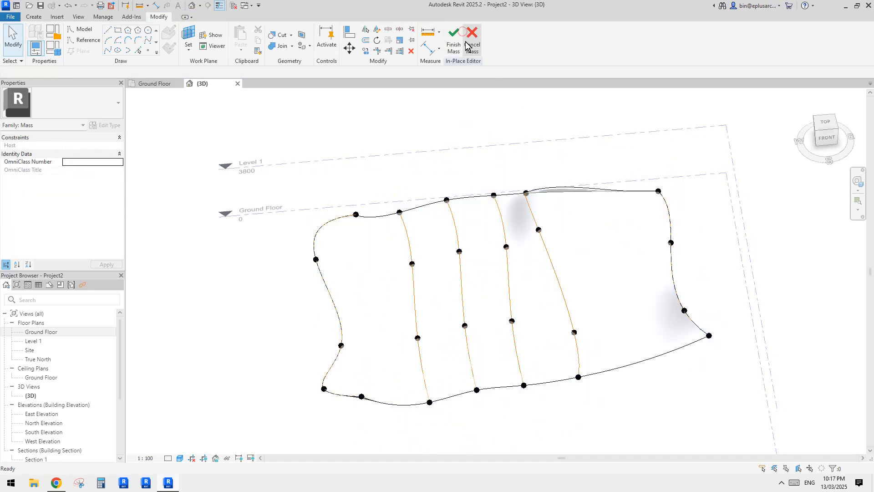
pyautogui.keyDown('shift'); pyautogui.moveTo(524, 205); pyautogui.dragTo(553, 255, button='middle'); pyautogui.keyUp('shift')
pyautogui.click(591, 267)
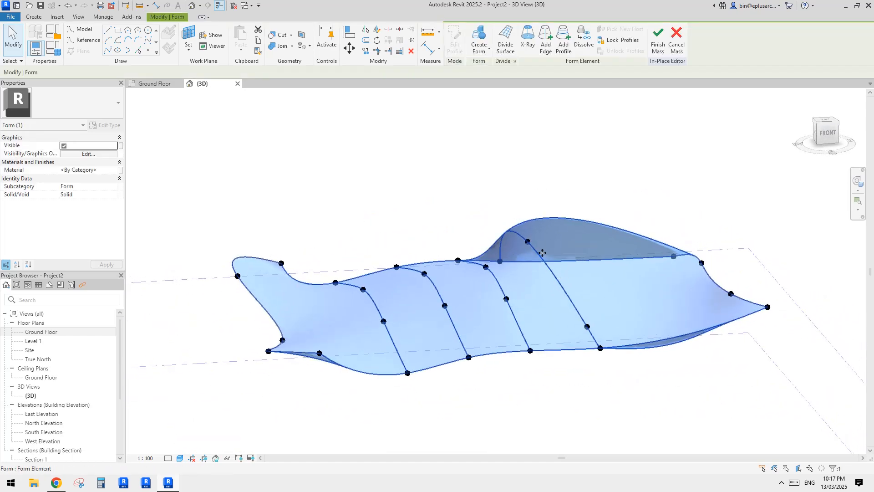
pyautogui.moveTo(525, 288)
pyautogui.keyDown('shift'); pyautogui.mouseDown(button='middle')
pyautogui.moveTo(556, 306)
pyautogui.moveTo(572, 288)
pyautogui.moveTo(527, 305)
pyautogui.moveTo(513, 286)
pyautogui.mouseUp(button='middle'); pyautogui.keyUp('shift')
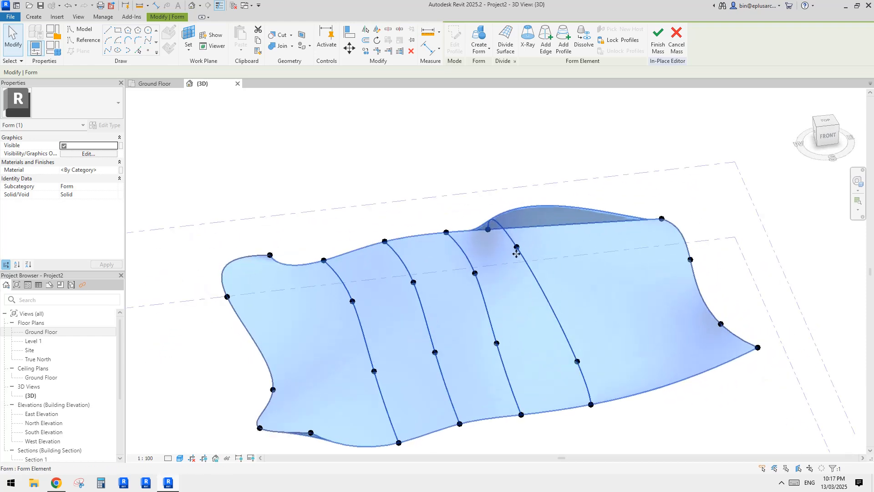
# Lower the inner point nearer the north end of the fifth spline from the west to an offset of about 6643 mm.
pyautogui.click(516, 247)
pyautogui.keyDown('shift'); pyautogui.moveTo(517, 248); pyautogui.dragTo(589, 261, button='middle'); pyautogui.keyUp('shift')
pyautogui.moveTo(550, 220); pyautogui.dragTo(551, 236)
pyautogui.keyDown('shift'); pyautogui.moveTo(552, 236); pyautogui.dragTo(453, 350, button='middle'); pyautogui.keyUp('shift')
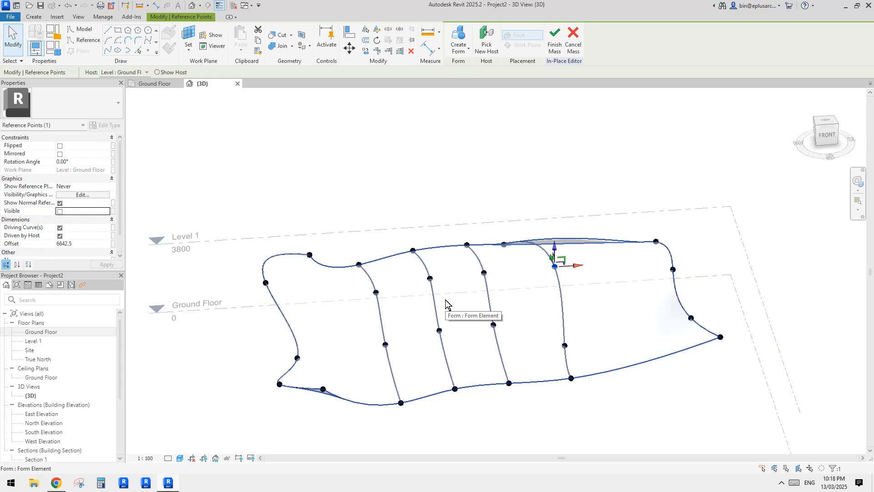
# Open the Site floor plan with clear space north of the roof in view.
pyautogui.keyDown('shift'); pyautogui.moveTo(445, 299); pyautogui.dragTo(418, 367, button='middle'); pyautogui.keyUp('shift')
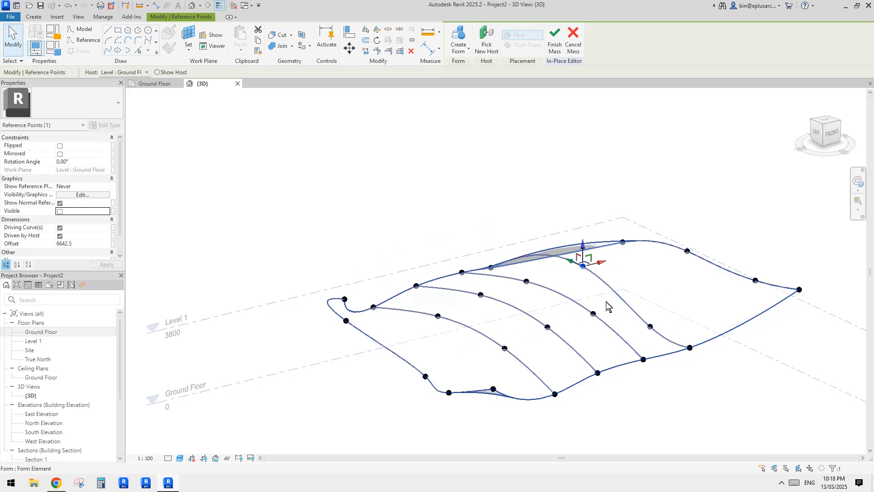
pyautogui.keyDown('shift'); pyautogui.moveTo(611, 306); pyautogui.dragTo(561, 368, button='middle'); pyautogui.keyUp('shift')
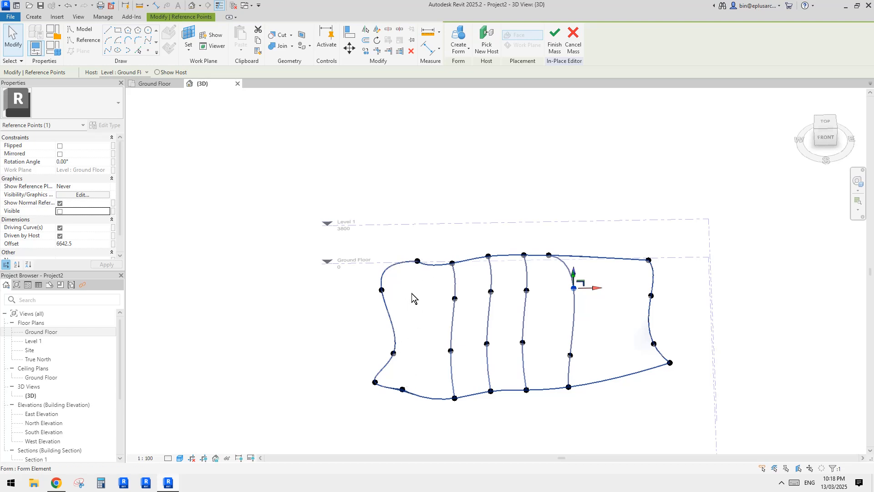
pyautogui.doubleClick(40, 332)
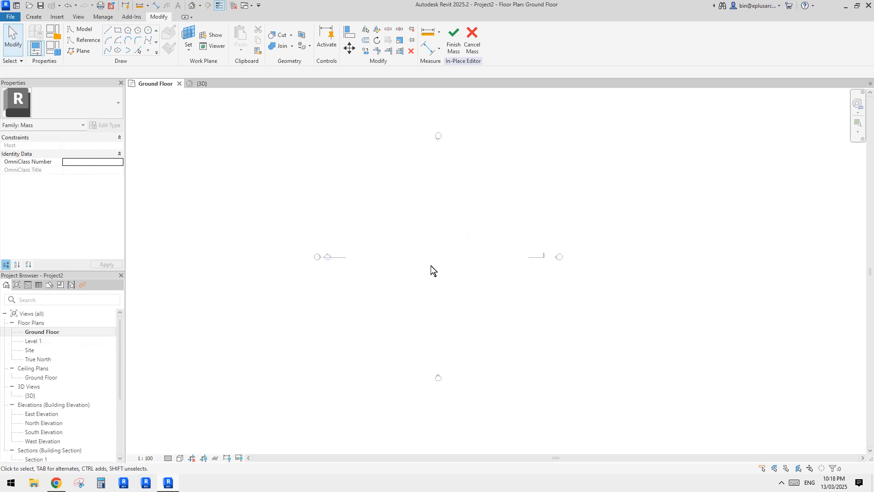
pyautogui.doubleClick(30, 350)
pyautogui.scroll(3, 401, 209)
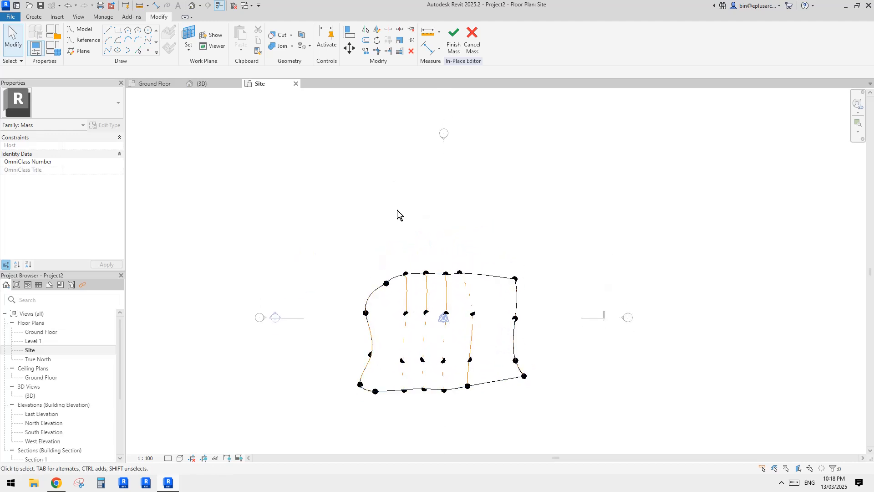
pyautogui.moveTo(397, 210); pyautogui.dragTo(398, 227, button='middle')
# Sketch a four-point spline running north to south in the empty area north of the roof.
pyautogui.click(109, 51)
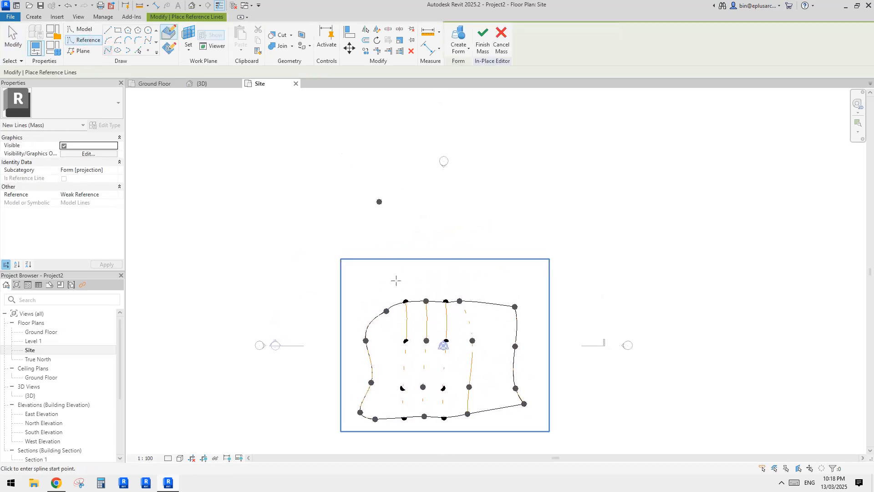
pyautogui.moveTo(396, 281); pyautogui.dragTo(396, 279, button='middle')
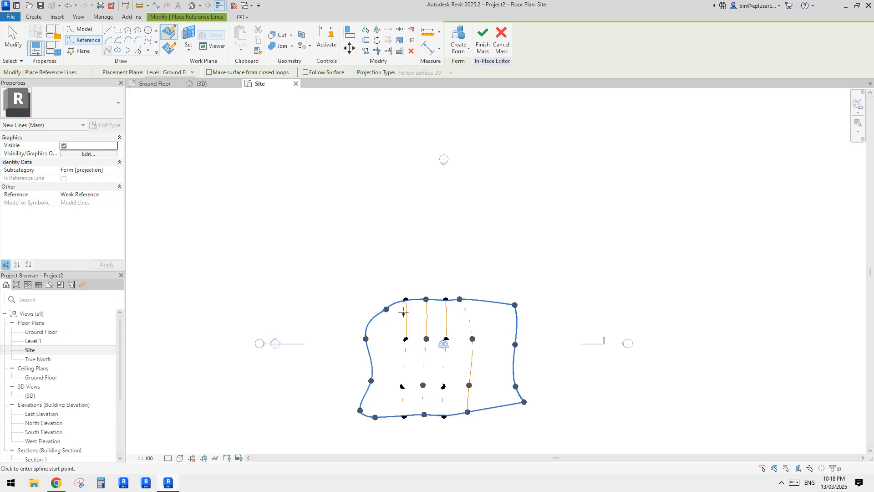
pyautogui.moveTo(385, 271); pyautogui.dragTo(388, 268, button='middle')
pyautogui.click(387, 177)
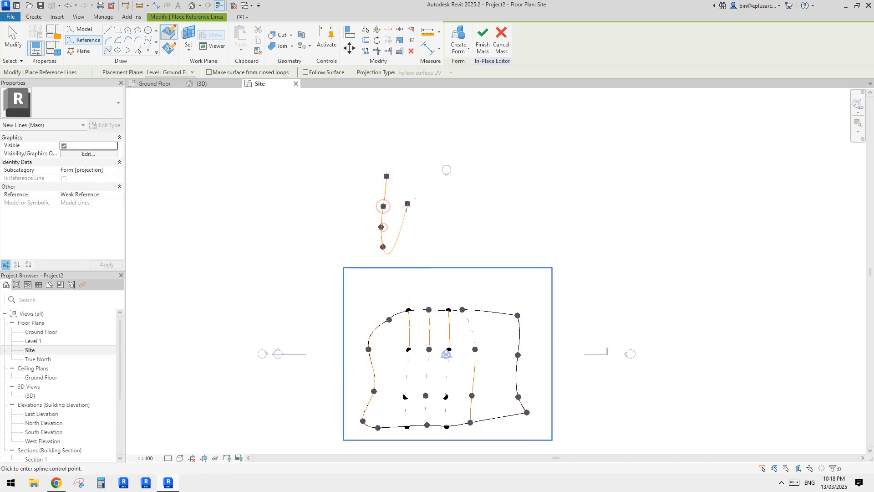
pyautogui.press('Escape')
pyautogui.press('Escape')
# Copy the new spline six times toward the east to make a row of seven.
pyautogui.scroll(3, 388, 195)
pyautogui.click(383, 198)
pyautogui.press('c')
pyautogui.press('o')
pyautogui.click(382, 198)
pyautogui.click(413, 195)
pyautogui.click(446, 198)
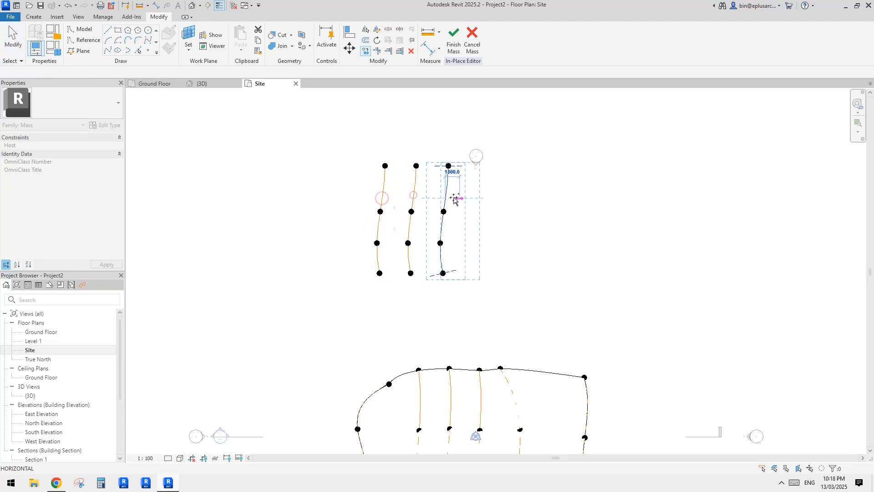
pyautogui.press('Escape')
pyautogui.press('Escape')
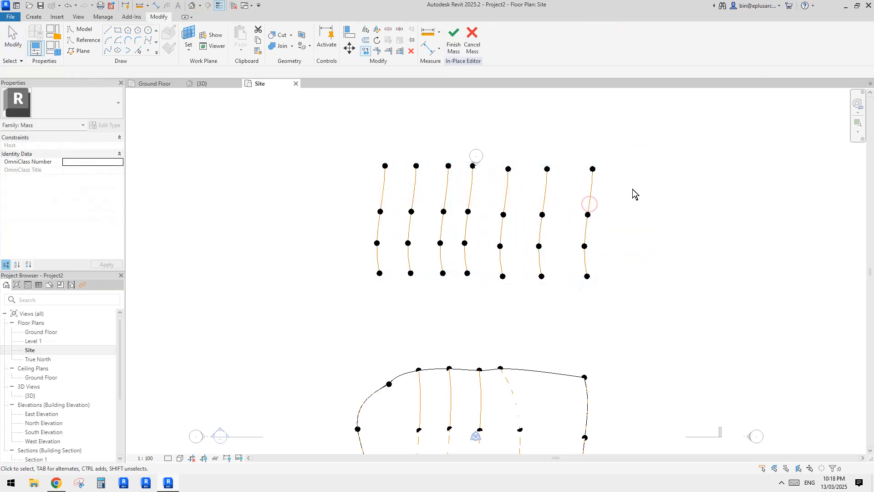
# Create a surface form from the seven new splines and show it in the 3D view.
pyautogui.moveTo(633, 190); pyautogui.dragTo(359, 198)
pyautogui.click(458, 39)
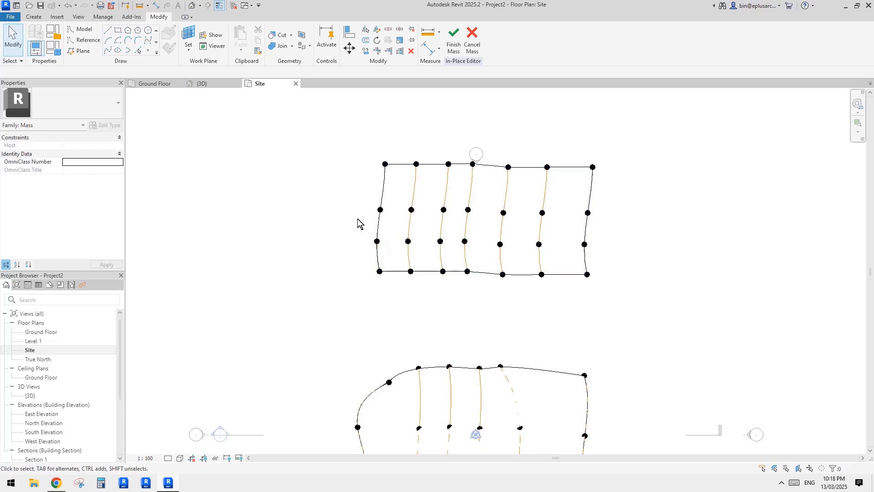
pyautogui.click(192, 5)
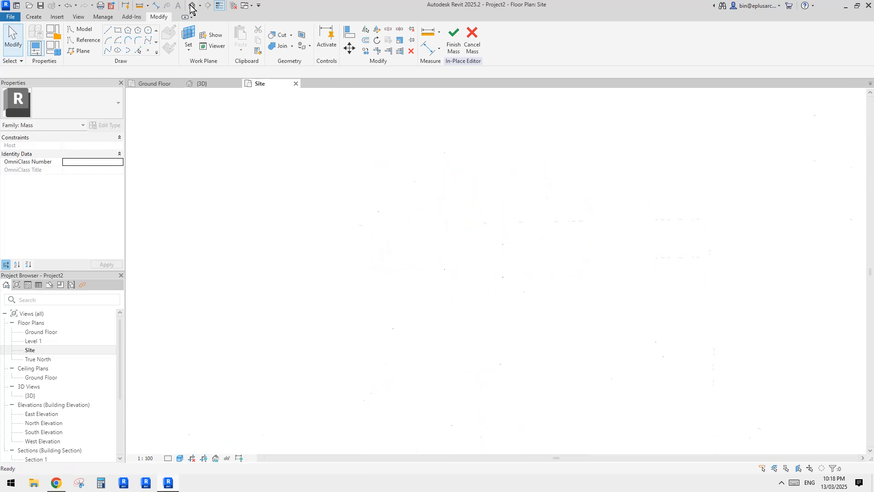
pyautogui.keyDown('shift'); pyautogui.moveTo(400, 150); pyautogui.dragTo(457, 310, button='middle'); pyautogui.keyUp('shift')
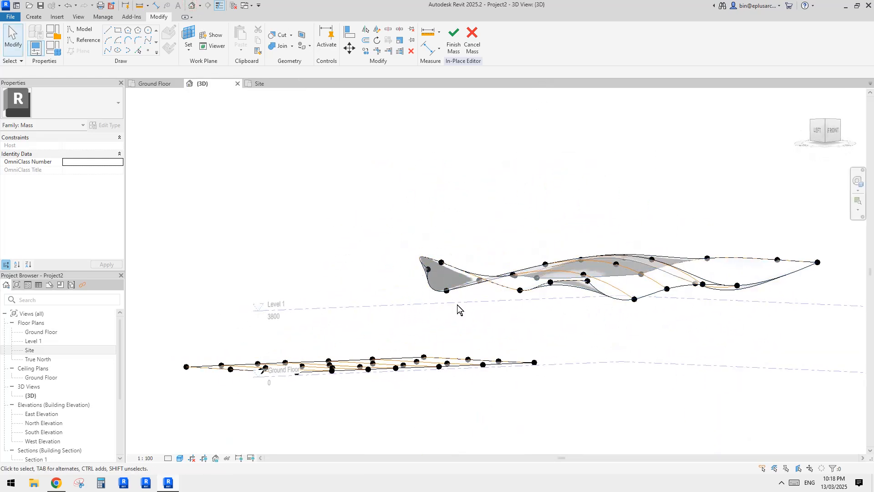
pyautogui.keyDown('shift'); pyautogui.moveTo(370, 367); pyautogui.dragTo(435, 344, button='middle'); pyautogui.keyUp('shift')
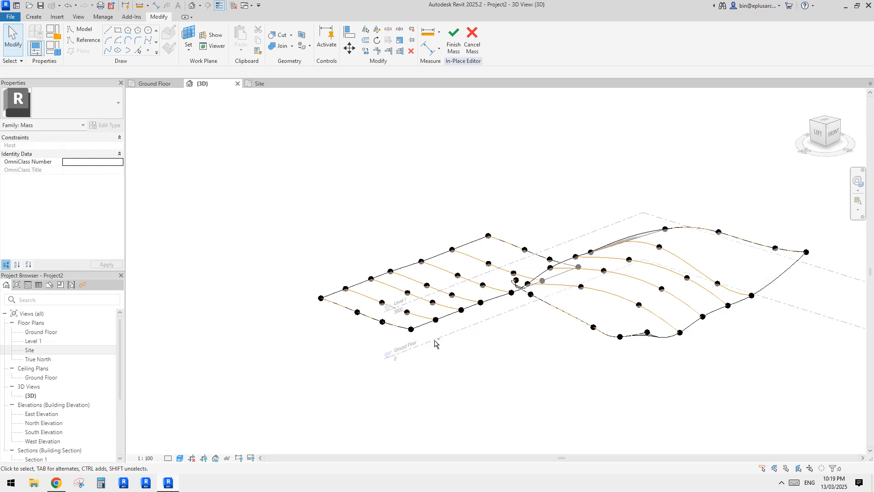
# Move the northern inner points of the test surface's second and fourth splines from the west to offsets of about 1426 mm and -1395 mm.
pyautogui.click(382, 303)
pyautogui.scroll(1, 383, 304)
pyautogui.moveTo(390, 288); pyautogui.dragTo(390, 268)
pyautogui.moveTo(431, 292); pyautogui.dragTo(437, 290, button='middle')
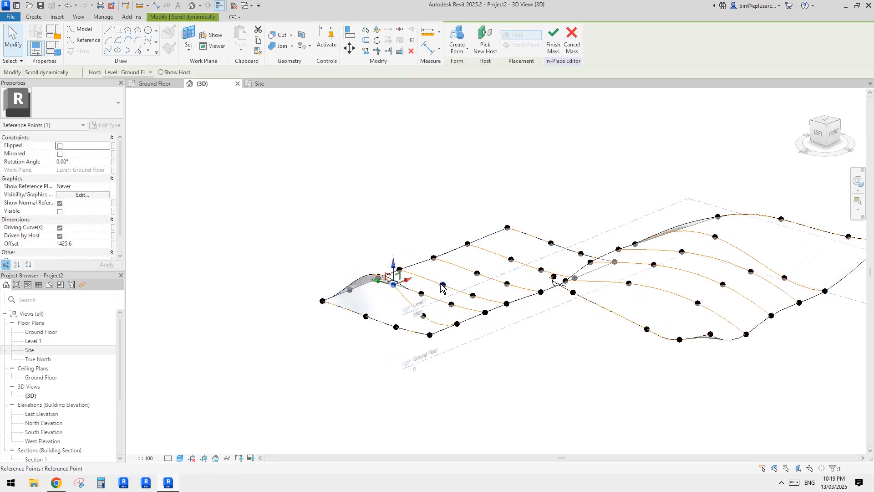
pyautogui.moveTo(442, 263); pyautogui.dragTo(442, 282)
pyautogui.keyDown('shift'); pyautogui.moveTo(469, 287); pyautogui.dragTo(482, 280, button='middle'); pyautogui.keyUp('shift')
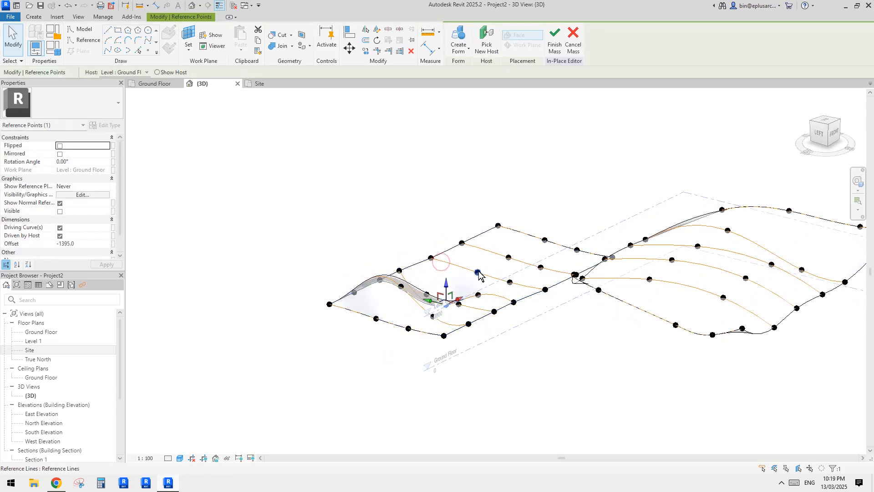
# Raise the northern inner points of the sixth and fifth splines from the west to offsets of about 1228 mm and 605 mm.
pyautogui.moveTo(509, 237); pyautogui.dragTo(509, 218)
pyautogui.keyDown('shift'); pyautogui.moveTo(483, 261); pyautogui.dragTo(514, 264, button='middle'); pyautogui.keyUp('shift')
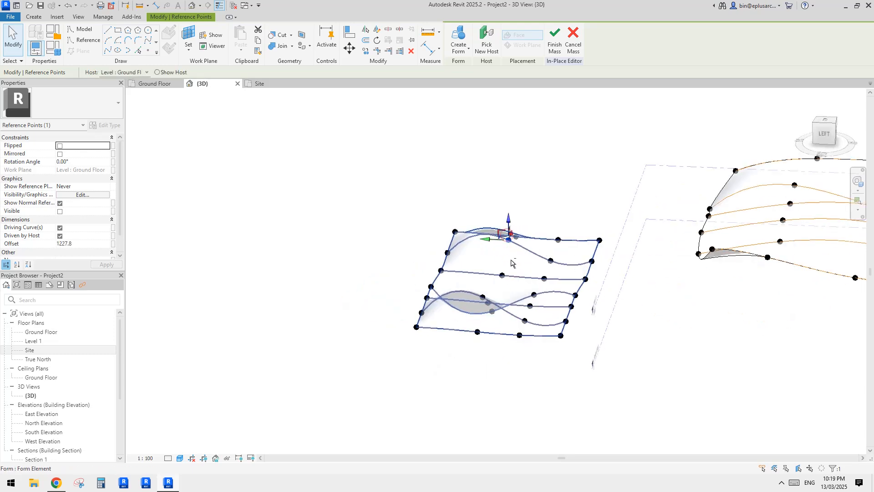
pyautogui.scroll(1, 512, 262)
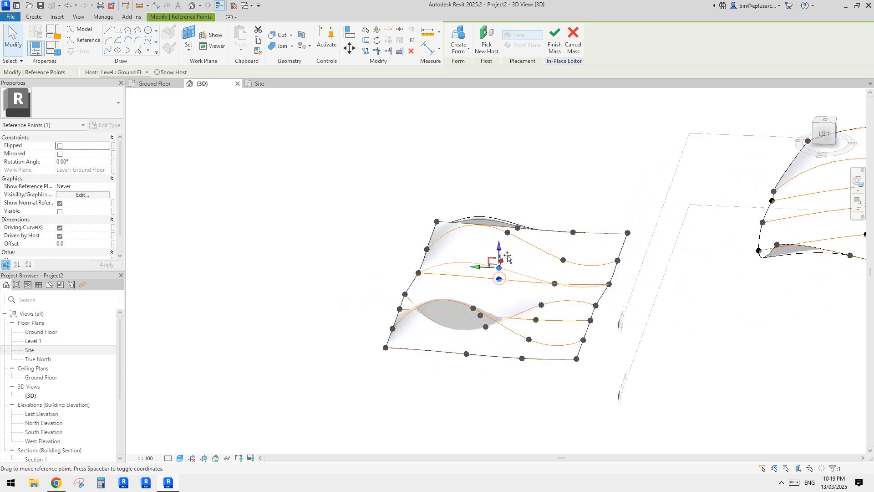
pyautogui.moveTo(508, 257); pyautogui.dragTo(508, 249)
# Raise the easternmost spline's southern inner point to an offset of about 1398 mm and lower the fifth spline's northern inner point.
pyautogui.keyDown('shift'); pyautogui.moveTo(519, 250); pyautogui.dragTo(626, 241, button='middle'); pyautogui.keyUp('shift')
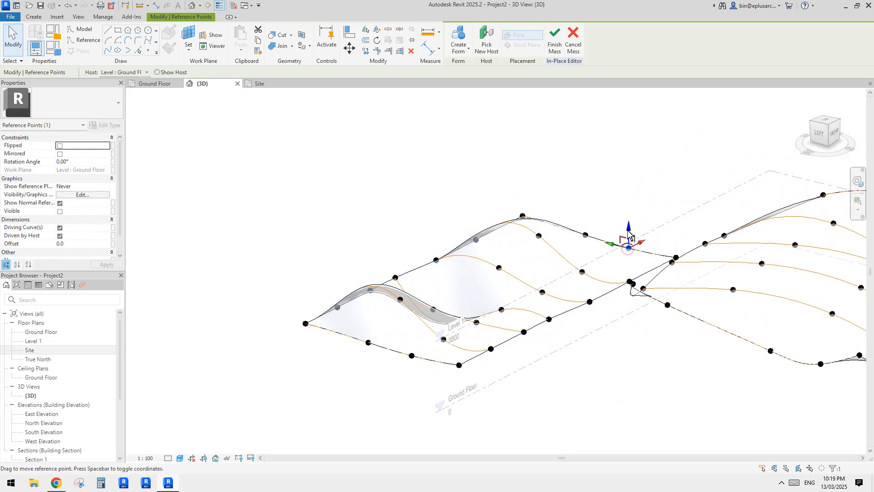
pyautogui.moveTo(629, 234); pyautogui.dragTo(629, 209)
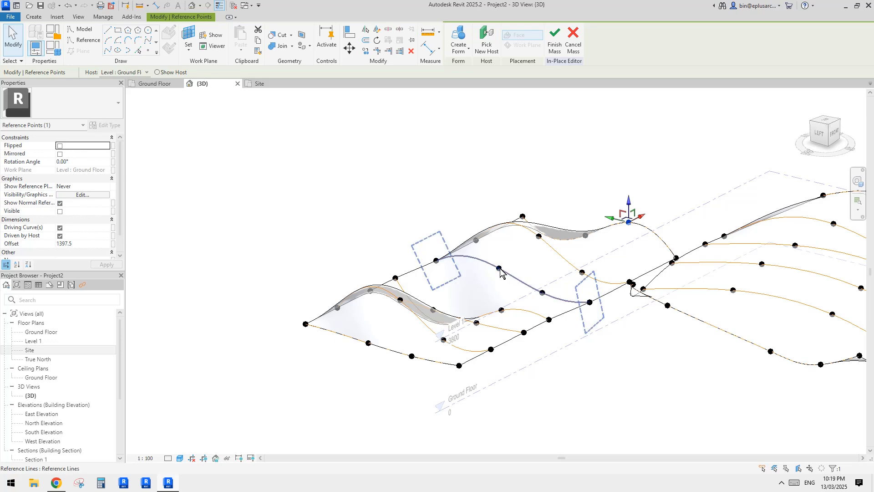
pyautogui.keyDown('shift'); pyautogui.moveTo(535, 275); pyautogui.dragTo(585, 278, button='middle'); pyautogui.keyUp('shift')
pyautogui.moveTo(499, 247); pyautogui.dragTo(498, 256)
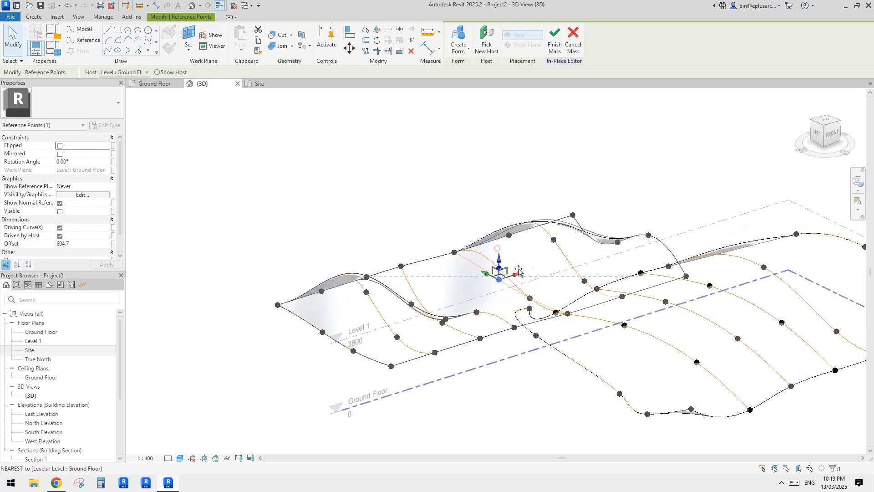
pyautogui.moveTo(505, 250)
pyautogui.keyDown('shift'); pyautogui.mouseDown(button='middle')
pyautogui.moveTo(563, 251)
pyautogui.moveTo(513, 244)
pyautogui.mouseUp(button='middle'); pyautogui.keyUp('shift')
# Raise the sixth spline's northern inner point to about the Level 1 height, forming a steep peak.
pyautogui.click(562, 245)
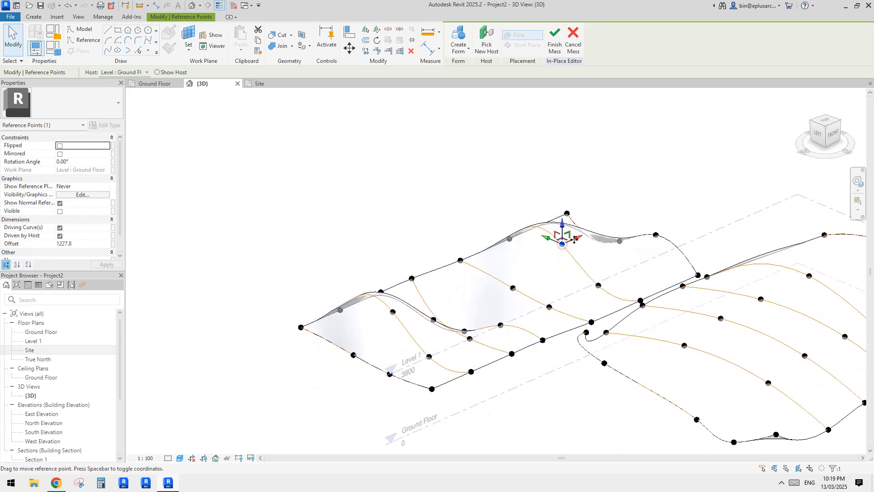
pyautogui.moveTo(562, 224); pyautogui.dragTo(563, 243)
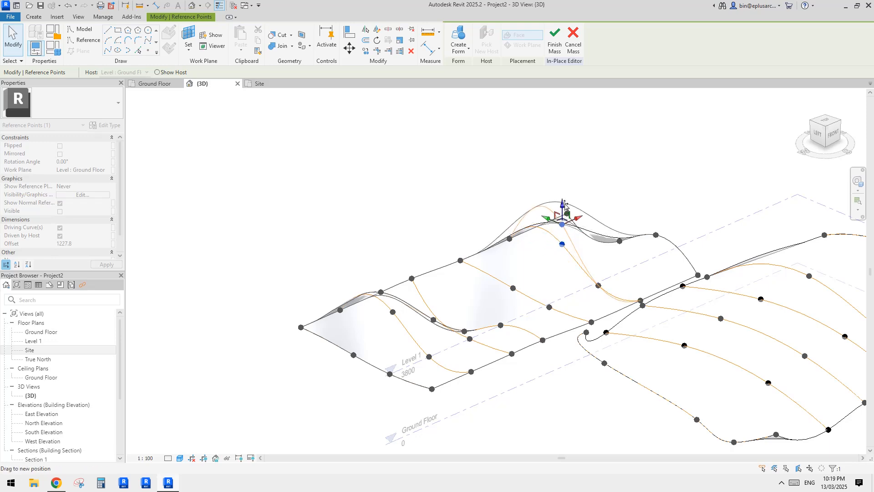
pyautogui.moveTo(569, 178); pyautogui.dragTo(569, 172)
pyautogui.moveTo(557, 281)
pyautogui.keyDown('shift'); pyautogui.mouseDown(button='middle')
pyautogui.moveTo(572, 283)
pyautogui.moveTo(610, 249)
pyautogui.moveTo(556, 275)
pyautogui.mouseUp(button='middle'); pyautogui.keyUp('shift')
pyautogui.click(610, 255)
# Dissolve the test surface form back into its seven separate splines.
pyautogui.click(518, 204)
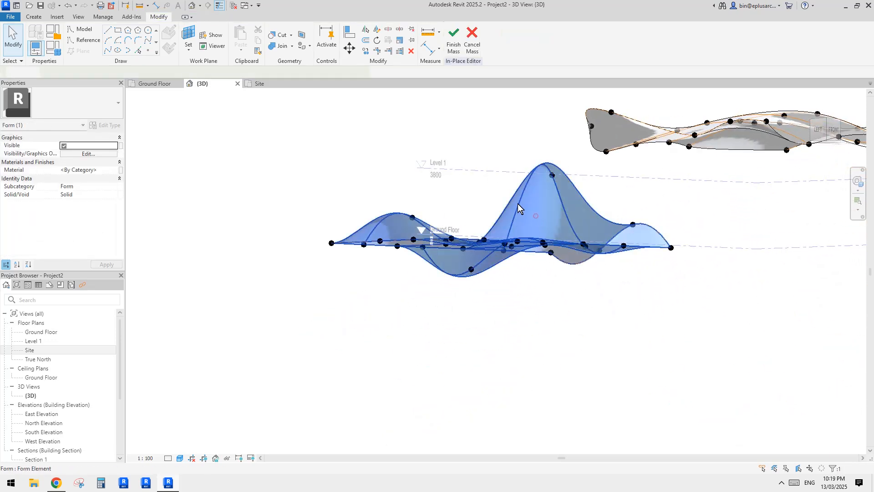
pyautogui.keyDown('shift'); pyautogui.moveTo(518, 204); pyautogui.dragTo(469, 305, button='middle'); pyautogui.keyUp('shift')
pyautogui.click(586, 49)
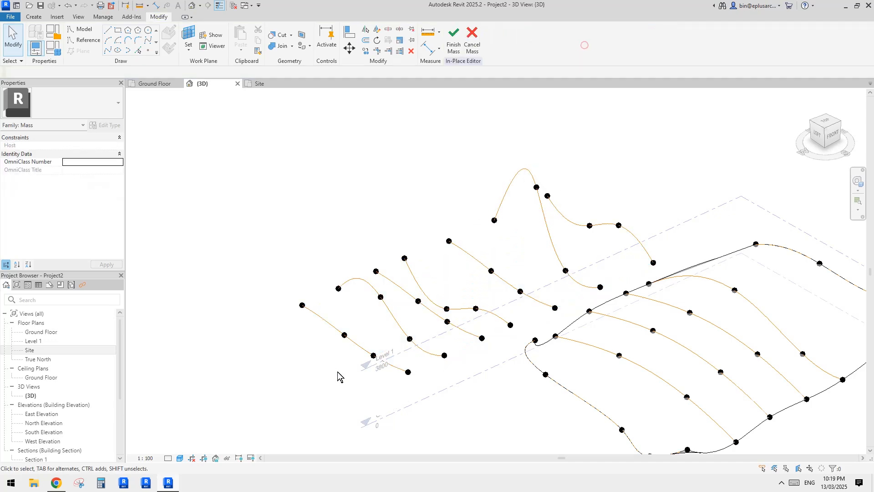
# Try to create a surface form again from the seven reshaped test splines.
pyautogui.keyDown('shift'); pyautogui.moveTo(488, 273); pyautogui.dragTo(490, 349, button='middle'); pyautogui.keyUp('shift')
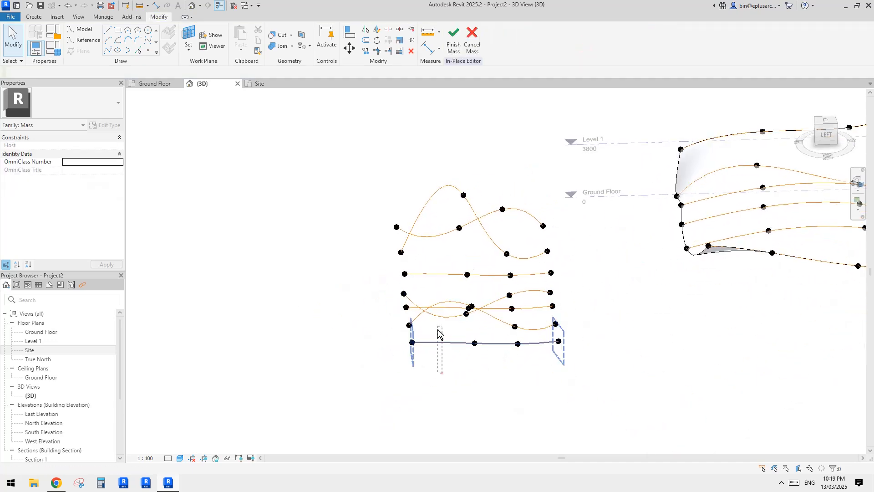
pyautogui.moveTo(438, 333); pyautogui.dragTo(436, 161)
pyautogui.keyDown('shift'); pyautogui.moveTo(453, 172); pyautogui.dragTo(519, 158, button='middle'); pyautogui.keyUp('shift')
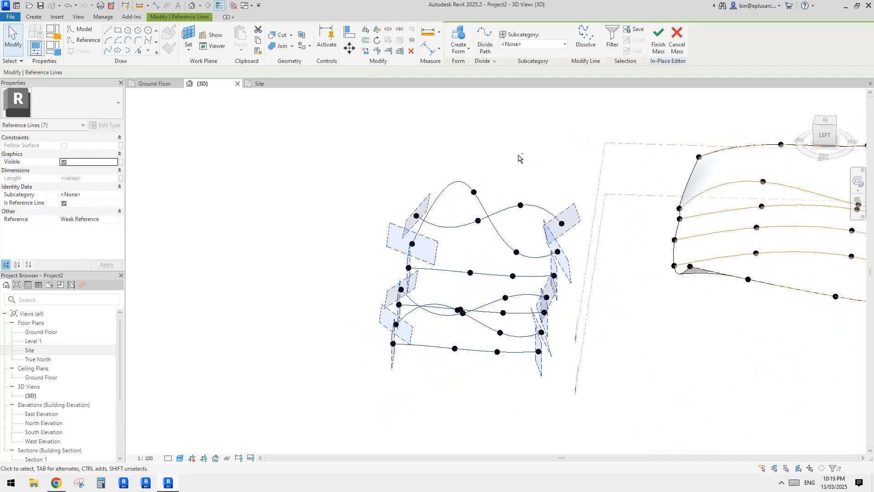
pyautogui.click(469, 35)
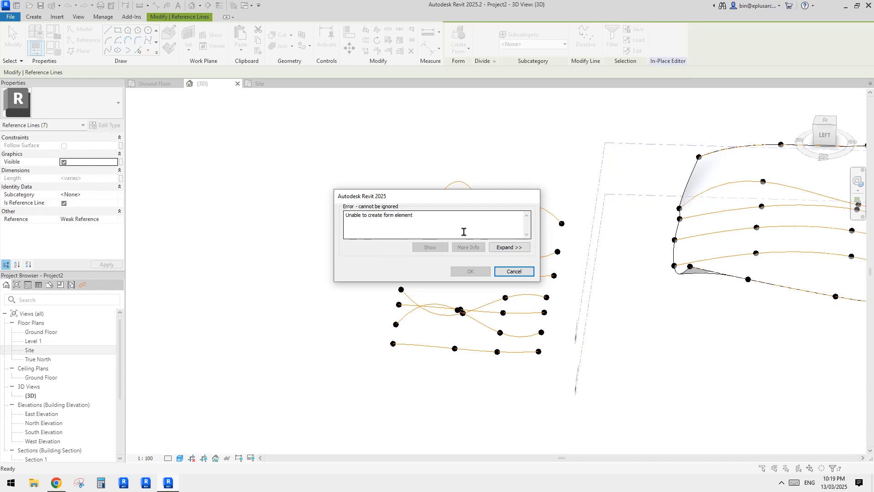
pyautogui.click(516, 271)
# Delete all seven test splines north of the roof.
pyautogui.moveTo(521, 266)
pyautogui.keyDown('shift'); pyautogui.mouseDown(button='middle')
pyautogui.moveTo(492, 315)
pyautogui.moveTo(512, 265)
pyautogui.mouseUp(button='middle'); pyautogui.keyUp('shift')
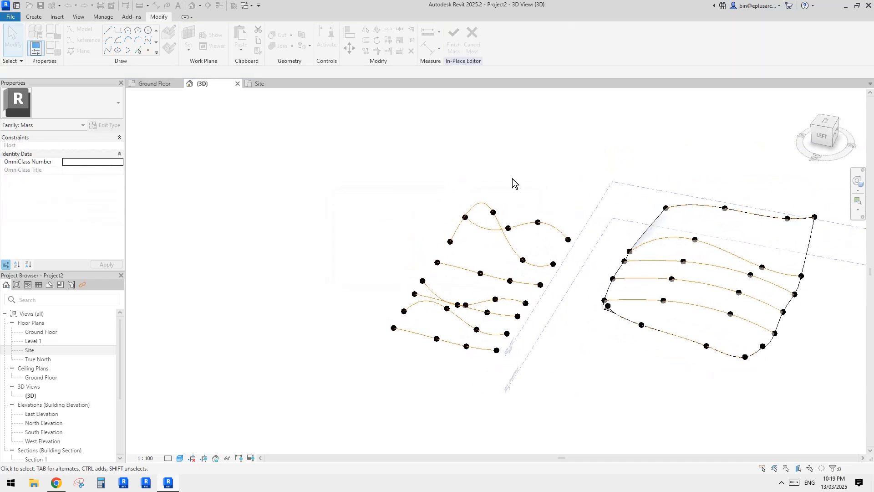
pyautogui.moveTo(511, 174); pyautogui.dragTo(385, 365)
pyautogui.moveTo(451, 274); pyautogui.dragTo(466, 265, button='middle')
pyautogui.press('Delete')
pyautogui.keyDown('shift'); pyautogui.moveTo(488, 293); pyautogui.dragTo(615, 291, button='middle'); pyautogui.keyUp('shift')
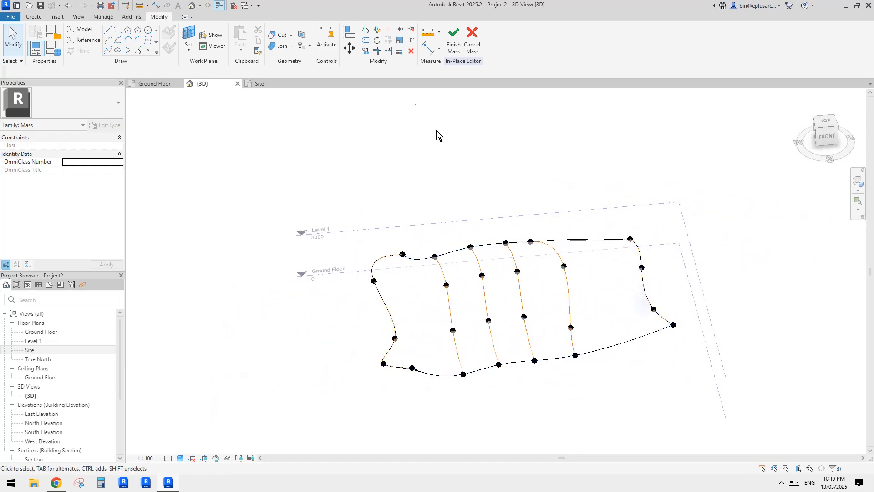
# Finish the in-place mass and look through the properties of the resulting roof mass.
pyautogui.click(453, 45)
pyautogui.keyDown('shift'); pyautogui.moveTo(509, 285); pyautogui.dragTo(484, 319, button='middle'); pyautogui.keyUp('shift')
pyautogui.click(484, 319)
pyautogui.click(600, 388)
pyautogui.moveTo(601, 392); pyautogui.dragTo(485, 310, button='middle')
pyautogui.click(485, 310)
pyautogui.scroll(-2, 73, 229)
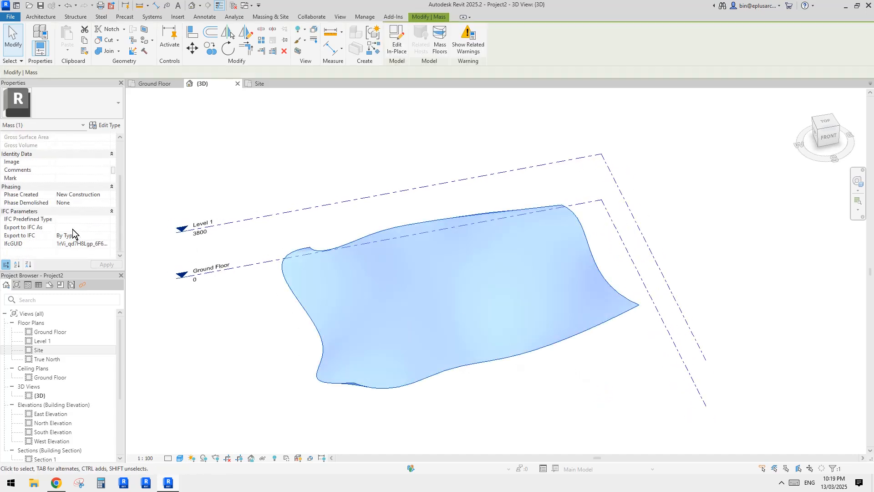
pyautogui.scroll(2, 72, 230)
# Edit the roof mass in place and assign the Default New Material to its form.
pyautogui.click(385, 40)
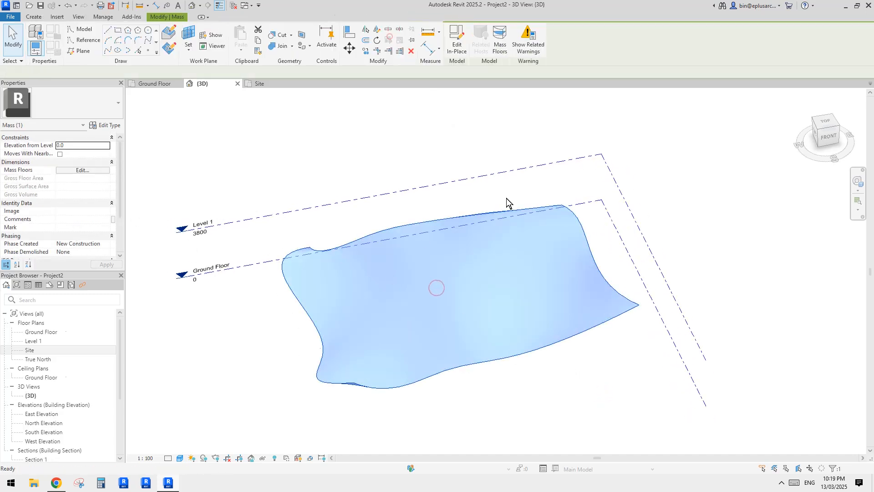
pyautogui.click(465, 269)
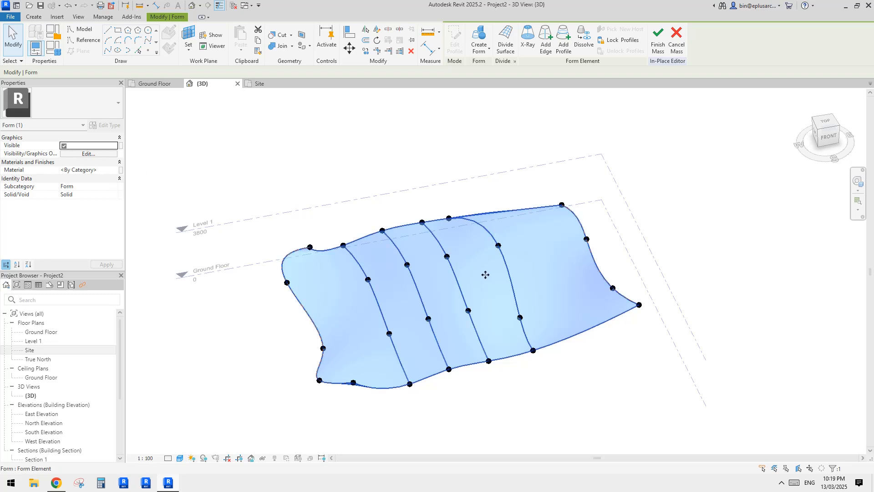
pyautogui.moveTo(495, 282); pyautogui.dragTo(465, 298, button='middle')
pyautogui.scroll(1, 466, 298)
pyautogui.moveTo(510, 280); pyautogui.dragTo(527, 268, button='middle')
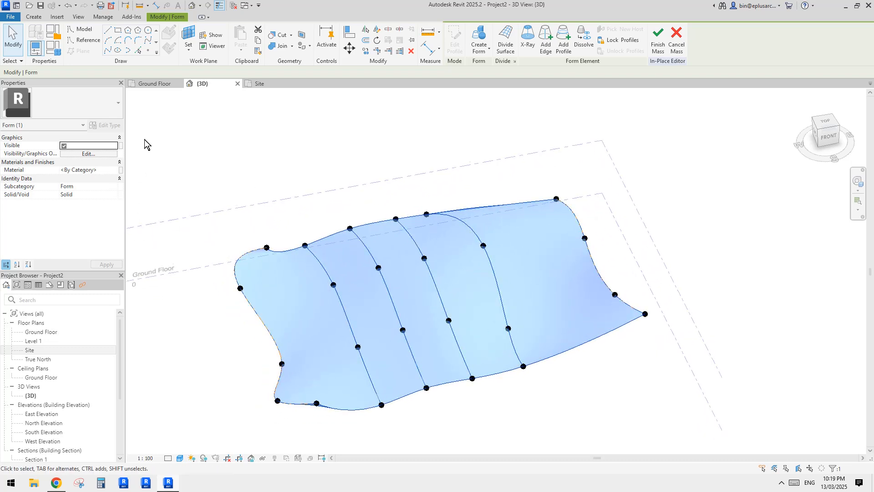
pyautogui.click(114, 170)
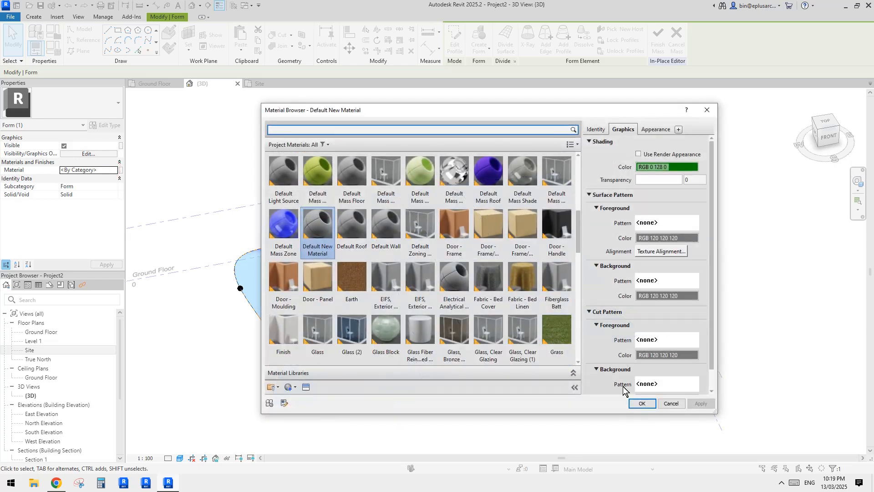
pyautogui.click(641, 404)
pyautogui.keyDown('shift'); pyautogui.moveTo(616, 376); pyautogui.dragTo(488, 268, button='middle'); pyautogui.keyUp('shift')
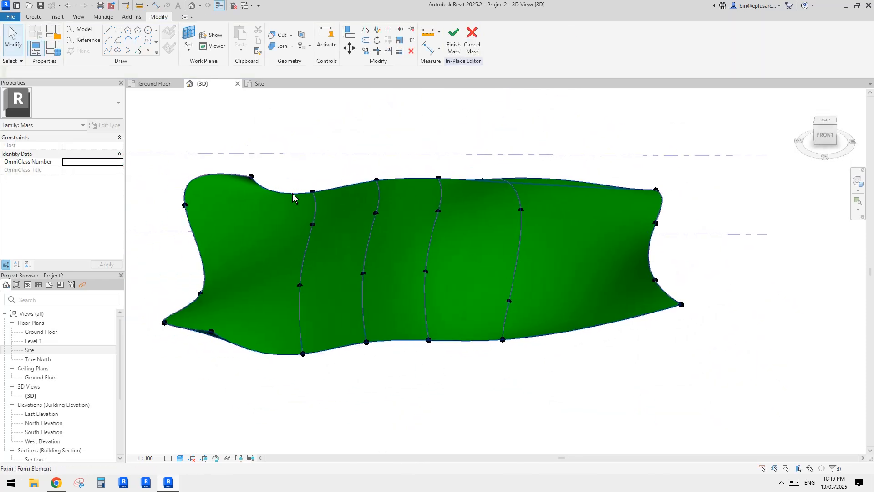
# Raise the low reference point at the southwest corner of the roof form.
pyautogui.keyDown('shift'); pyautogui.moveTo(292, 193); pyautogui.dragTo(390, 293, button='middle'); pyautogui.keyUp('shift')
pyautogui.click(226, 213)
pyautogui.keyDown('shift'); pyautogui.moveTo(221, 218); pyautogui.dragTo(209, 263, button='middle'); pyautogui.keyUp('shift')
pyautogui.moveTo(260, 255)
pyautogui.keyDown('shift'); pyautogui.mouseDown(button='middle')
pyautogui.moveTo(336, 204)
pyautogui.moveTo(314, 223)
pyautogui.moveTo(289, 222)
pyautogui.moveTo(437, 246)
pyautogui.moveTo(502, 250)
pyautogui.moveTo(501, 239)
pyautogui.moveTo(454, 284)
pyautogui.moveTo(503, 209)
pyautogui.mouseUp(button='middle'); pyautogui.keyUp('shift')
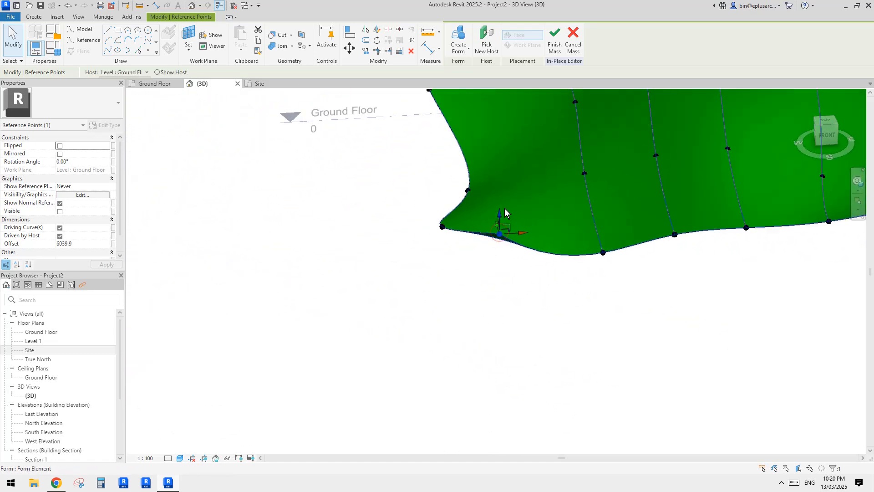
pyautogui.click(494, 211)
pyautogui.click(499, 235)
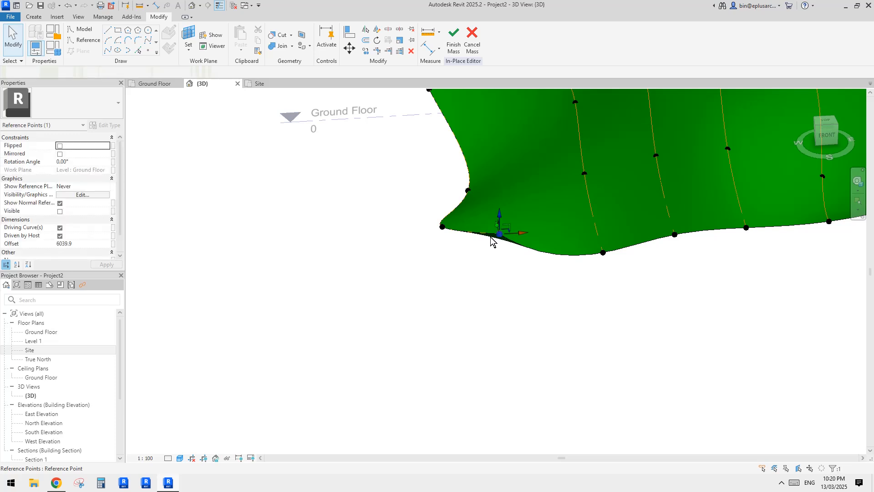
pyautogui.keyDown('shift'); pyautogui.moveTo(495, 240); pyautogui.dragTo(452, 149, button='middle'); pyautogui.keyUp('shift')
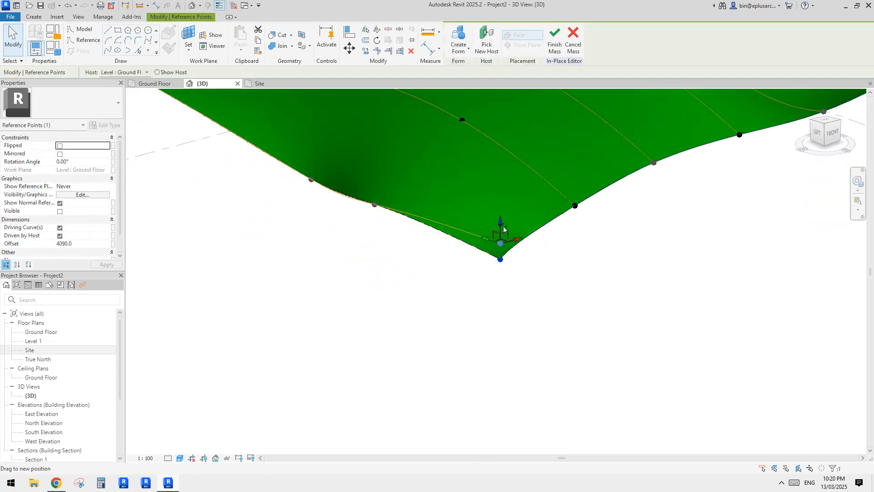
pyautogui.moveTo(504, 226); pyautogui.dragTo(502, 208)
pyautogui.click(642, 256)
# Reshape the third inner spline from the west by moving its south end, upper intermediate and north end reference points.
pyautogui.keyDown('shift'); pyautogui.moveTo(642, 256); pyautogui.dragTo(460, 278, button='middle'); pyautogui.keyUp('shift')
pyautogui.scroll(-4, 488, 262)
pyautogui.keyDown('shift'); pyautogui.moveTo(460, 279); pyautogui.dragTo(489, 297, button='middle'); pyautogui.keyUp('shift')
pyautogui.click(488, 245)
pyautogui.scroll(2, 488, 245)
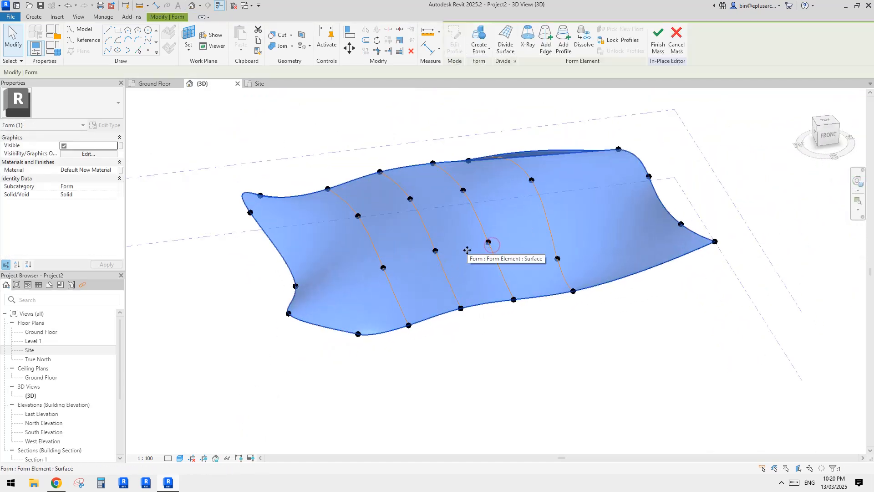
pyautogui.keyDown('shift'); pyautogui.moveTo(466, 248); pyautogui.dragTo(490, 331, button='middle'); pyautogui.keyUp('shift')
pyautogui.click(524, 318)
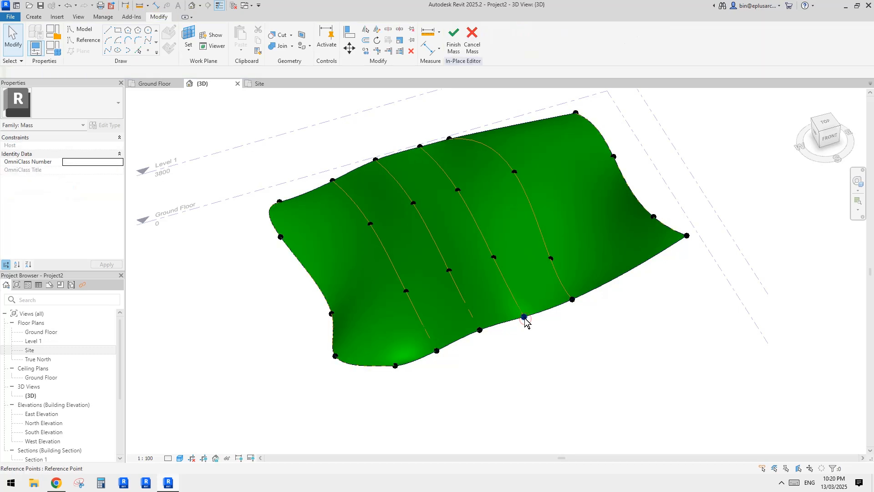
pyautogui.moveTo(506, 288); pyautogui.dragTo(503, 284)
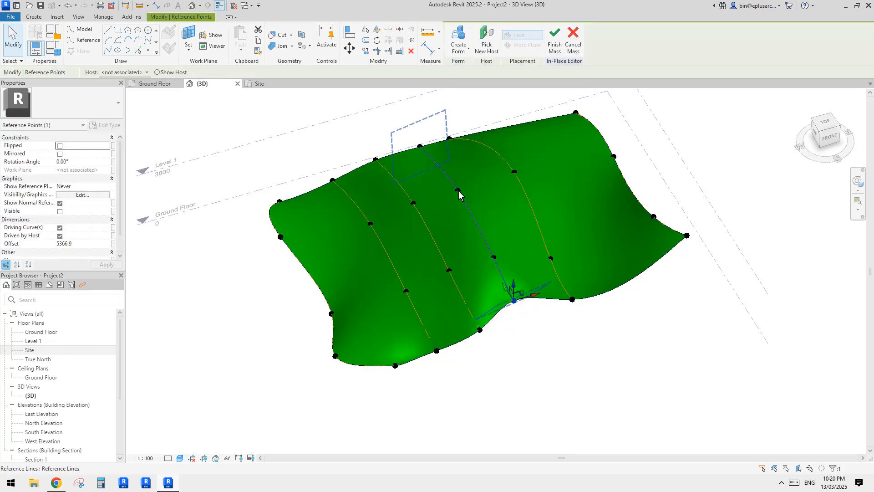
pyautogui.moveTo(458, 190); pyautogui.dragTo(457, 184)
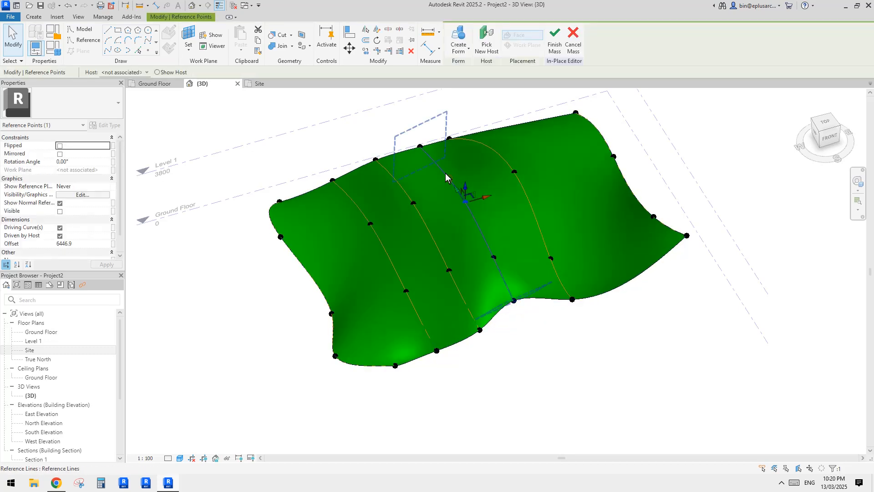
pyautogui.click(420, 145)
pyautogui.moveTo(420, 143); pyautogui.dragTo(429, 161)
pyautogui.press('Escape')
pyautogui.moveTo(559, 148); pyautogui.dragTo(542, 145, button='middle')
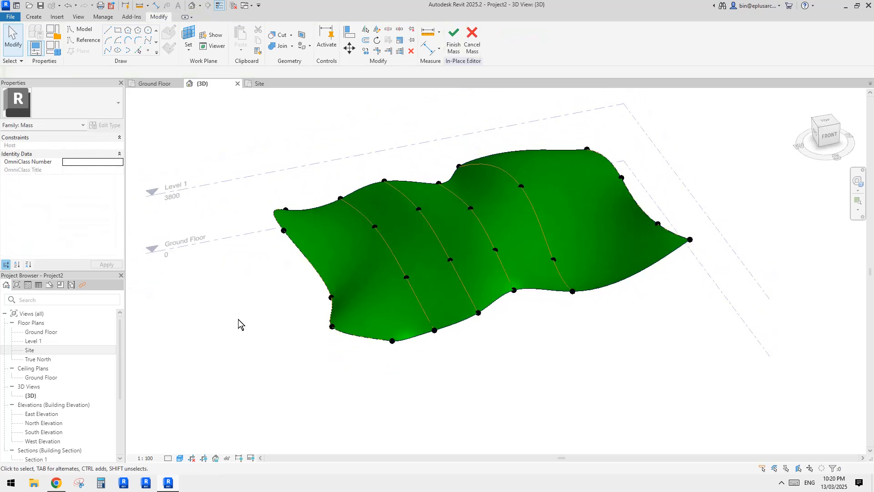
# Finish the in-place mass and compare the roof's shape with the reference sketch in the browser.
pyautogui.click(455, 47)
pyautogui.keyDown('shift'); pyautogui.moveTo(365, 158); pyautogui.dragTo(447, 188, button='middle'); pyautogui.keyUp('shift')
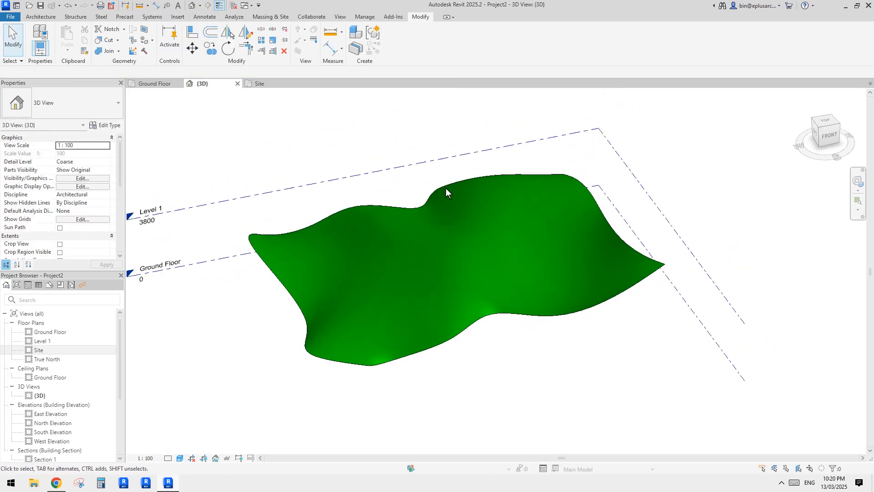
pyautogui.scroll(2, 449, 196)
pyautogui.click(463, 255)
pyautogui.moveTo(428, 255); pyautogui.dragTo(441, 234, button='middle')
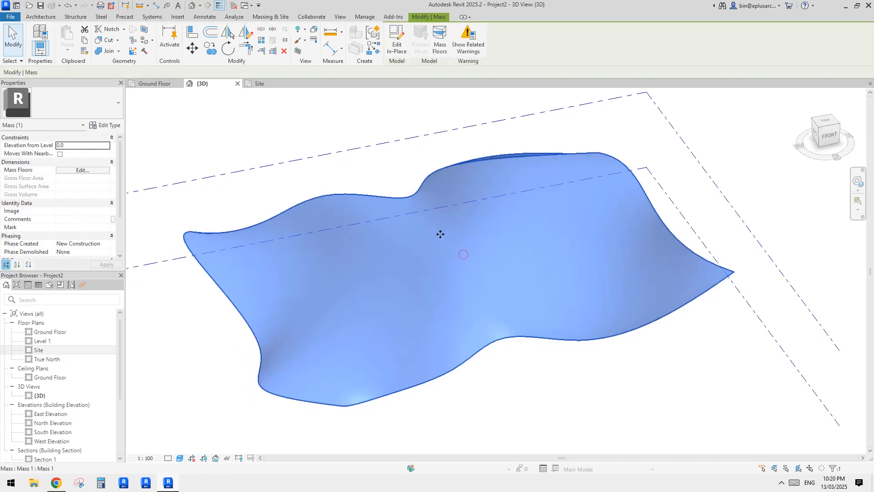
pyautogui.press('Escape')
pyautogui.click(56, 483)
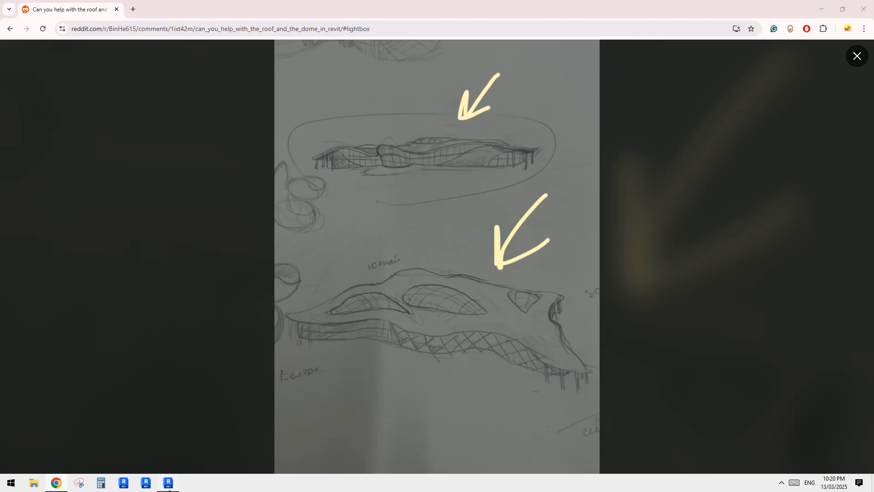
pyautogui.click(168, 483)
# Try to create a Generic - 400mm Roof by Face from the mass surface at Level 1.
pyautogui.click(41, 17)
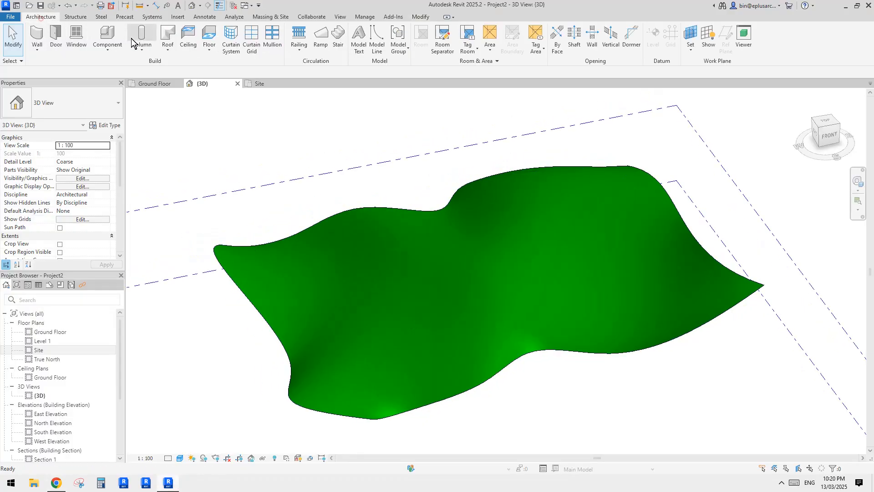
pyautogui.click(168, 50)
pyautogui.click(182, 102)
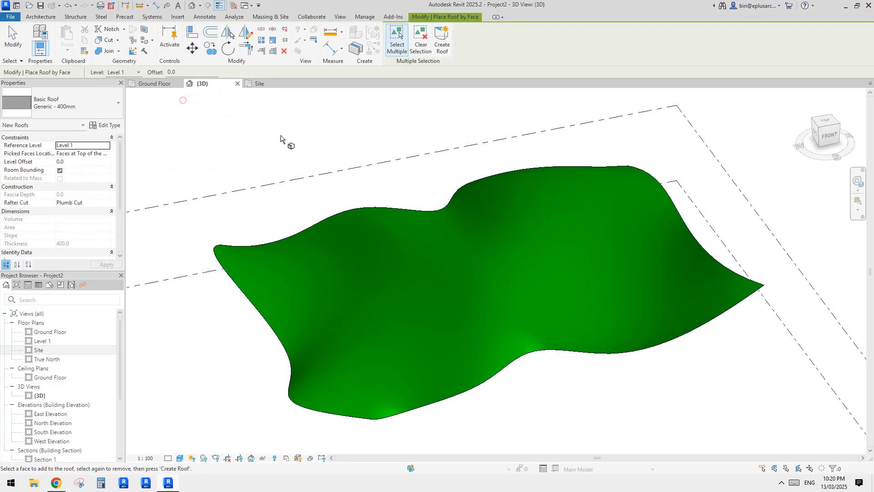
pyautogui.click(564, 293)
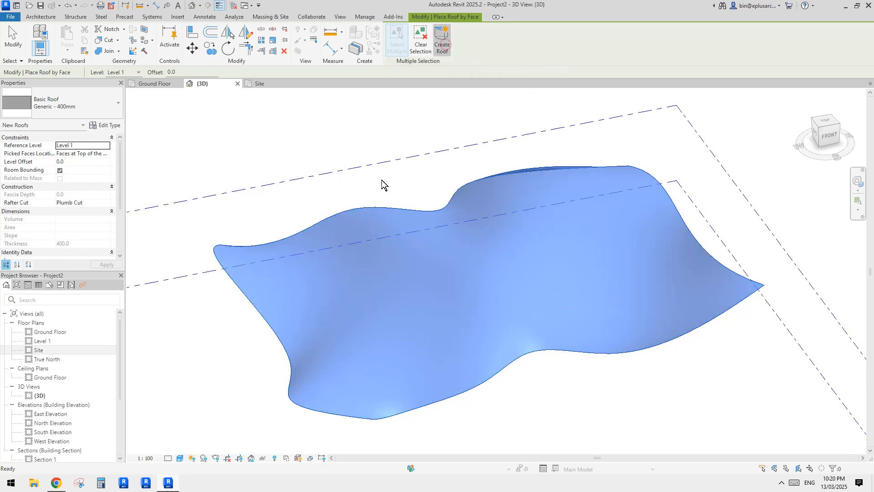
pyautogui.click(442, 44)
pyautogui.moveTo(403, 339); pyautogui.dragTo(401, 287, button='middle')
pyautogui.moveTo(512, 283); pyautogui.dragTo(396, 265, button='middle')
pyautogui.moveTo(713, 387); pyautogui.dragTo(601, 314)
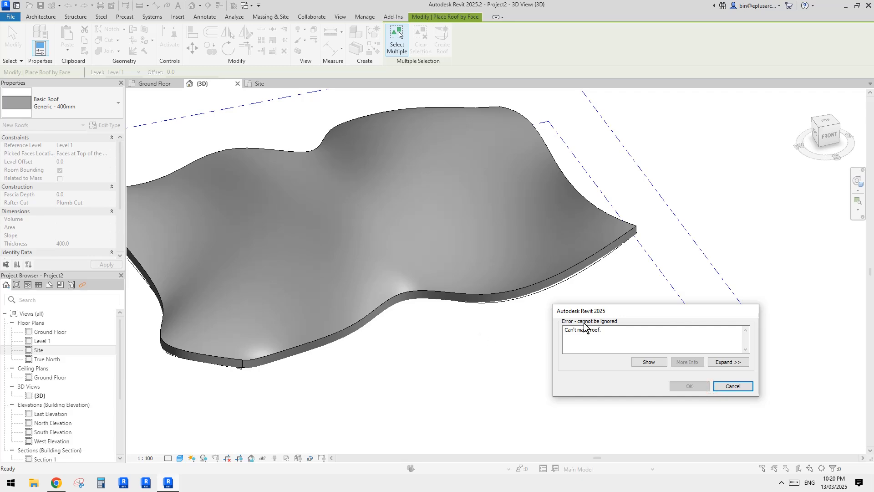
pyautogui.click(733, 386)
pyautogui.scroll(5, 474, 338)
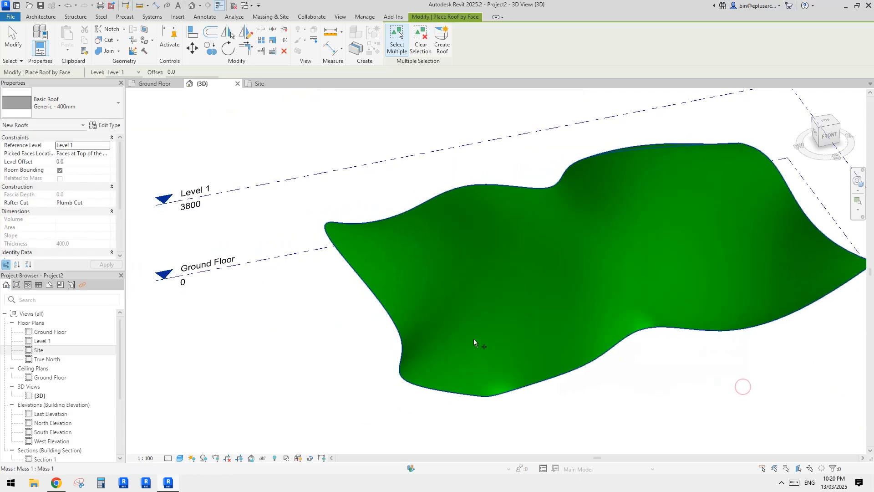
pyautogui.press('Escape')
# Examine the curvature and corners of the roof mass from several sides.
pyautogui.click(488, 386)
pyautogui.scroll(-5, 487, 385)
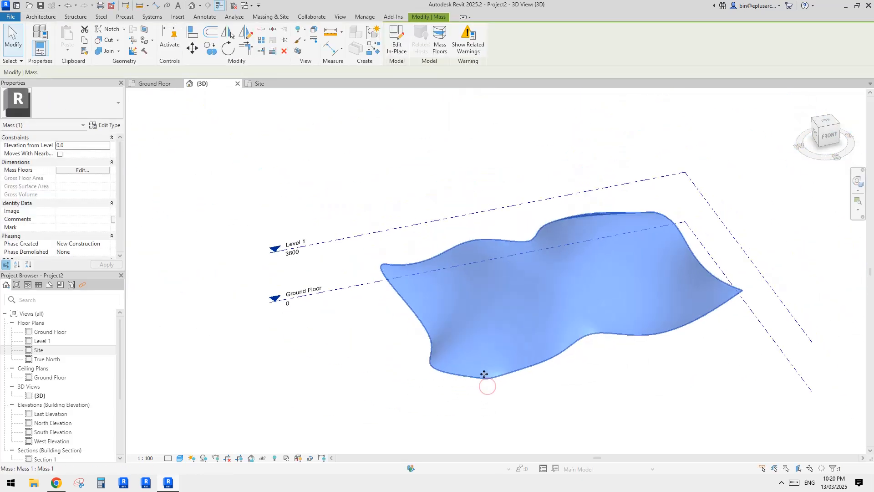
pyautogui.keyDown('shift'); pyautogui.moveTo(487, 383); pyautogui.dragTo(595, 379, button='middle'); pyautogui.keyUp('shift')
pyautogui.scroll(2, 425, 354)
pyautogui.click(424, 353)
pyautogui.click(455, 328)
pyautogui.moveTo(491, 324); pyautogui.dragTo(499, 302, button='middle')
pyautogui.scroll(-1, 498, 299)
pyautogui.moveTo(483, 272); pyautogui.dragTo(476, 274, button='middle')
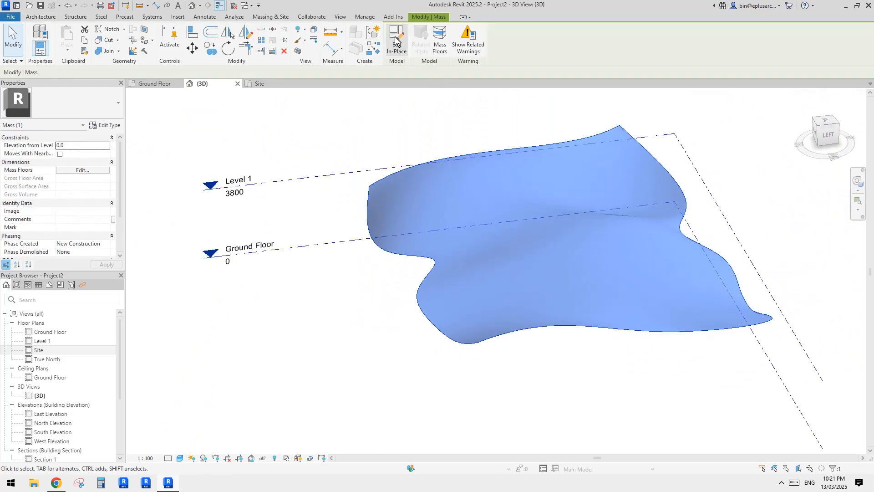
pyautogui.keyDown('shift'); pyautogui.moveTo(486, 197); pyautogui.dragTo(602, 132, button='middle'); pyautogui.keyUp('shift')
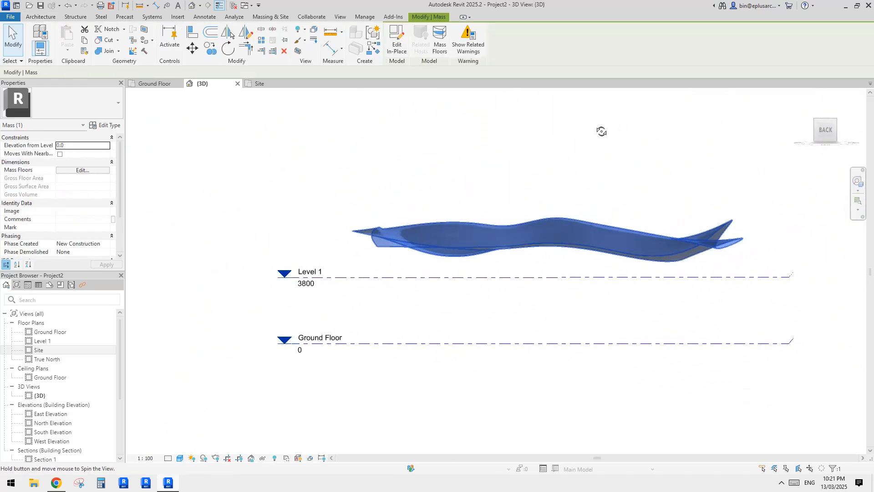
pyautogui.keyDown('shift'); pyautogui.moveTo(712, 240); pyautogui.dragTo(510, 244, button='middle'); pyautogui.keyUp('shift')
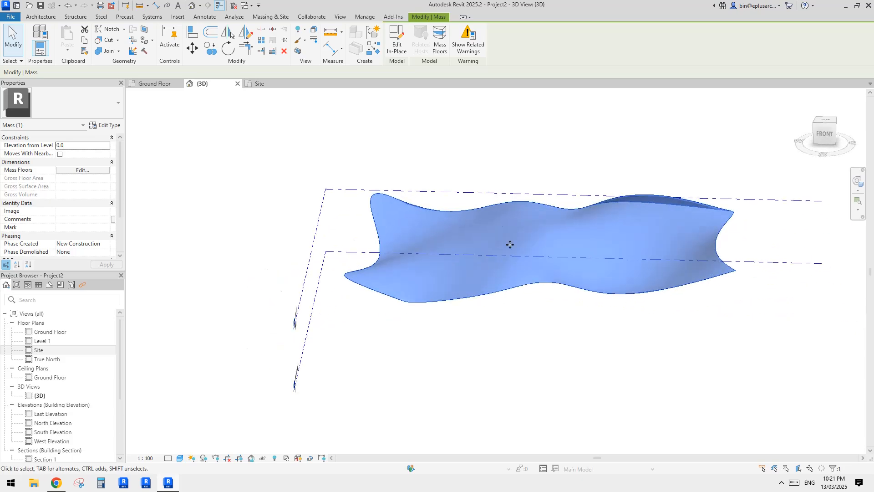
# Edit the roof mass in place and show the view as wireframe to expose the spline points.
pyautogui.click(394, 46)
pyautogui.scroll(3, 375, 234)
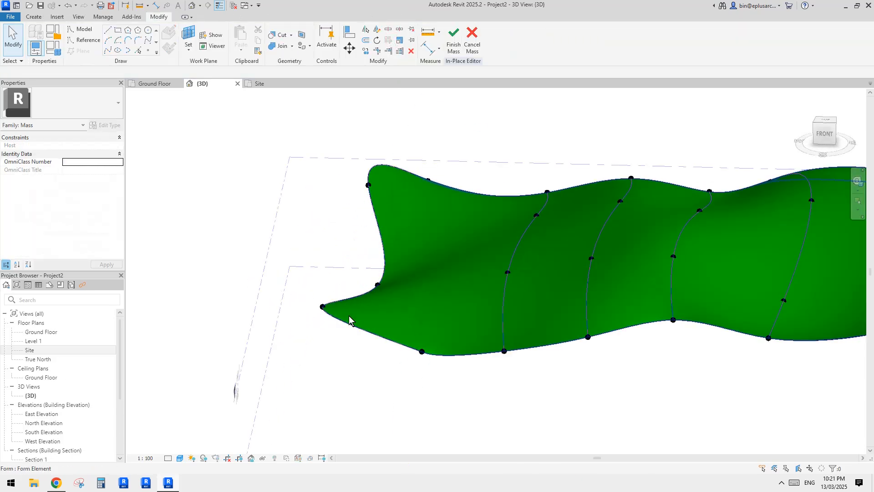
pyautogui.keyDown('shift'); pyautogui.moveTo(349, 315); pyautogui.dragTo(482, 360, button='middle'); pyautogui.keyUp('shift')
pyautogui.click(573, 397)
pyautogui.moveTo(578, 398); pyautogui.dragTo(449, 346, button='middle')
pyautogui.click(403, 377)
pyautogui.click(405, 372)
pyautogui.moveTo(405, 372)
pyautogui.keyDown('shift'); pyautogui.mouseDown(button='middle')
pyautogui.moveTo(335, 364)
pyautogui.moveTo(518, 357)
pyautogui.moveTo(485, 349)
pyautogui.moveTo(630, 234)
pyautogui.moveTo(617, 242)
pyautogui.moveTo(617, 324)
pyautogui.moveTo(472, 260)
pyautogui.moveTo(483, 234)
pyautogui.moveTo(461, 176)
pyautogui.moveTo(432, 154)
pyautogui.mouseUp(button='middle'); pyautogui.keyUp('shift')
pyautogui.press('f')
# Adjust the corner reference points at the roof's east edge and northwest corner.
pyautogui.moveTo(636, 197); pyautogui.dragTo(292, 159, button='middle')
pyautogui.scroll(1, 292, 159)
pyautogui.click(664, 224)
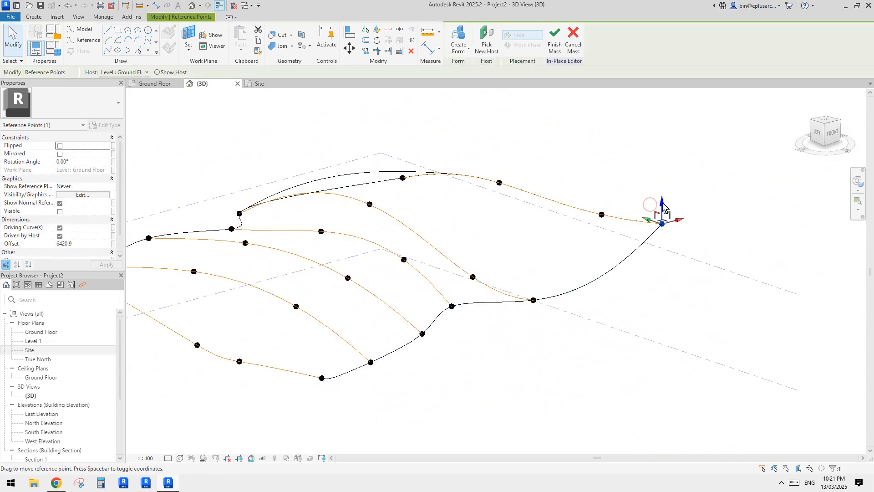
pyautogui.keyDown('shift'); pyautogui.moveTo(660, 214); pyautogui.dragTo(398, 117, button='middle'); pyautogui.keyUp('shift')
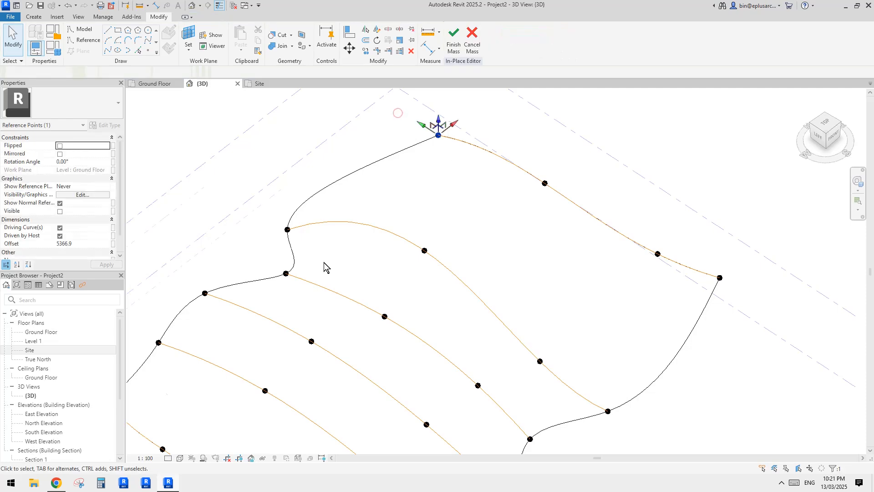
pyautogui.scroll(-1, 174, 370)
pyautogui.moveTo(174, 371); pyautogui.dragTo(380, 197, button='middle')
pyautogui.scroll(3, 326, 218)
pyautogui.moveTo(294, 205); pyautogui.dragTo(343, 237)
pyautogui.moveTo(344, 241)
pyautogui.keyDown('shift'); pyautogui.mouseDown(button='middle')
pyautogui.moveTo(324, 262)
pyautogui.moveTo(337, 228)
pyautogui.mouseUp(button='middle'); pyautogui.keyUp('shift')
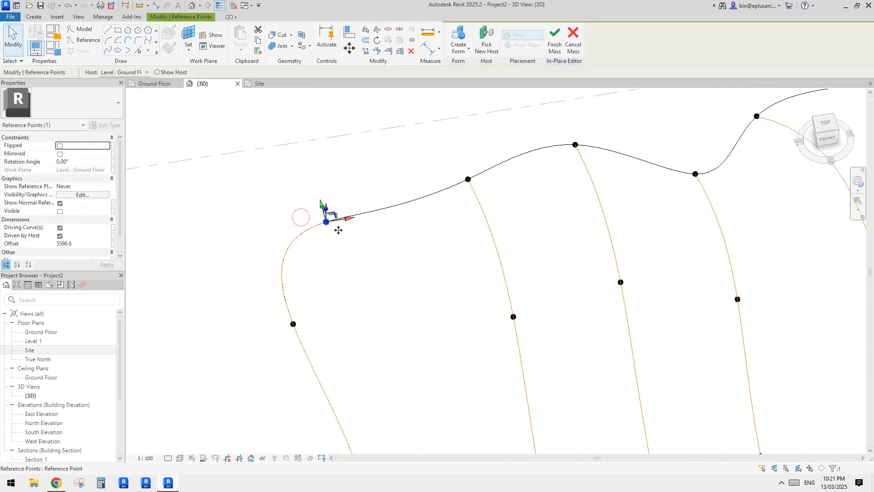
pyautogui.press('Escape')
# Move the south end point of the west edge spline westward and its neighbouring point eastward, and finish the mass.
pyautogui.keyDown('shift'); pyautogui.moveTo(268, 224); pyautogui.dragTo(407, 350, button='middle'); pyautogui.keyUp('shift')
pyautogui.click(421, 346)
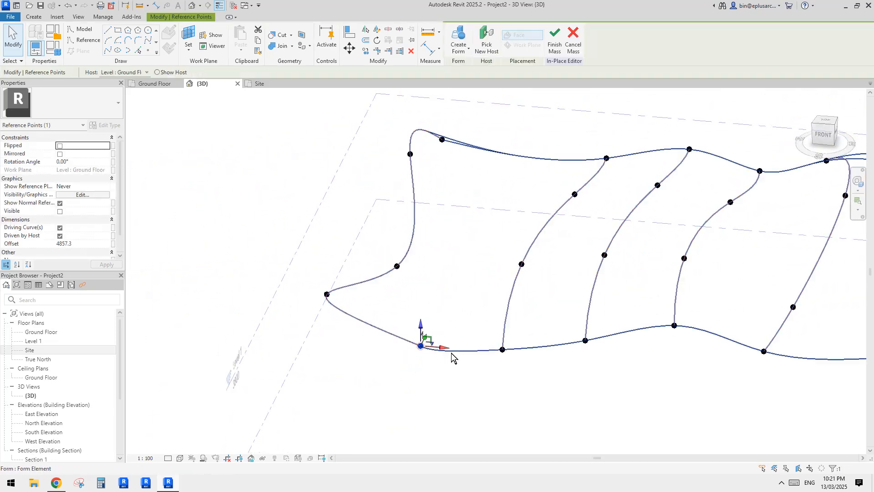
pyautogui.moveTo(446, 348); pyautogui.dragTo(366, 341)
pyautogui.keyDown('shift'); pyautogui.moveTo(389, 323); pyautogui.dragTo(324, 289, button='middle'); pyautogui.keyUp('shift')
pyautogui.click(324, 295)
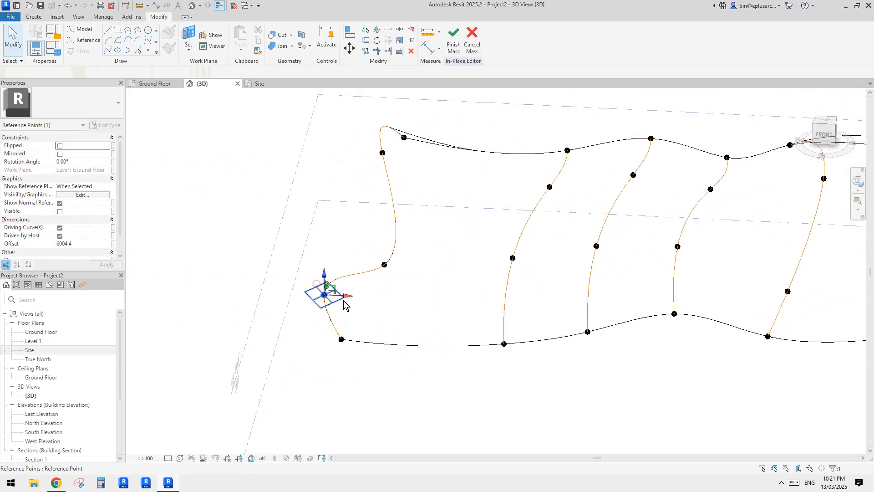
pyautogui.moveTo(345, 298); pyautogui.dragTo(371, 302)
pyautogui.keyDown('shift'); pyautogui.moveTo(375, 296); pyautogui.dragTo(439, 275, button='middle'); pyautogui.keyUp('shift')
pyautogui.click(440, 273)
pyautogui.click(451, 45)
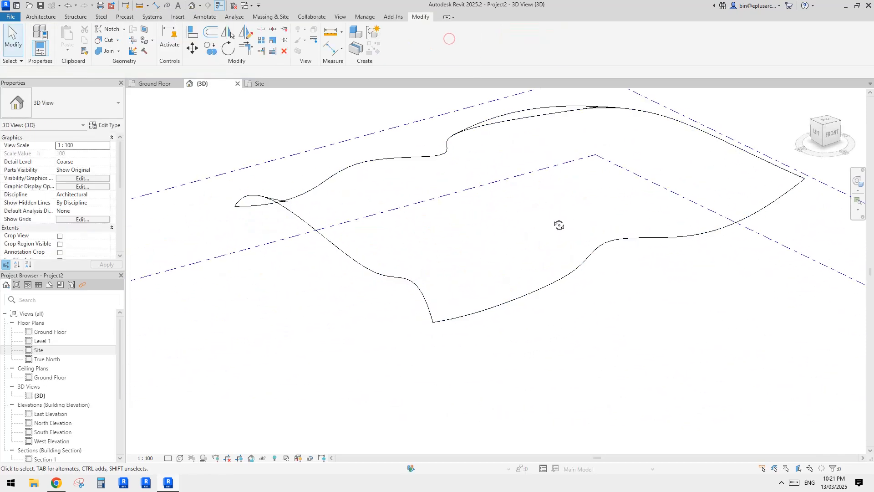
pyautogui.moveTo(561, 226)
pyautogui.keyDown('shift'); pyautogui.mouseDown(button='middle')
pyautogui.moveTo(534, 162)
pyautogui.moveTo(539, 214)
pyautogui.mouseUp(button='middle'); pyautogui.keyUp('shift')
pyautogui.keyDown('shift'); pyautogui.moveTo(591, 222); pyautogui.dragTo(605, 243, button='middle'); pyautogui.keyUp('shift')
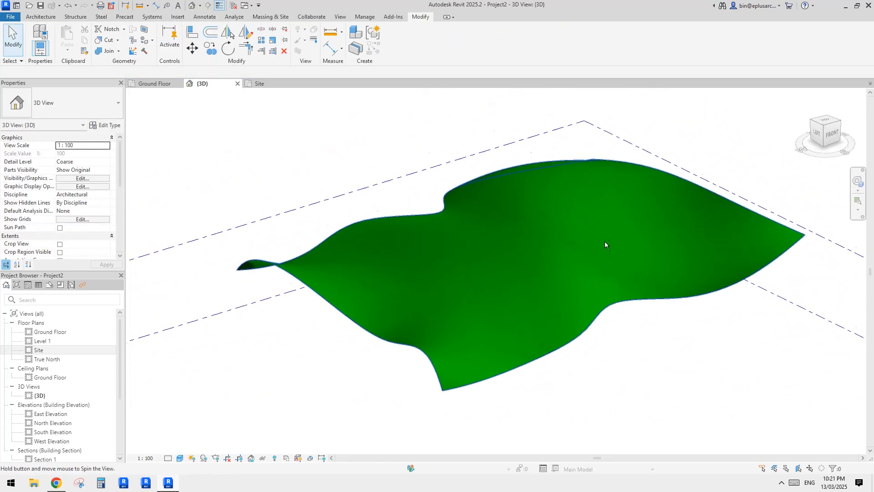
# Try again to create the Generic - 400mm Roof by Face, using the reshaped mass surface.
pyautogui.click(464, 233)
pyautogui.click(39, 17)
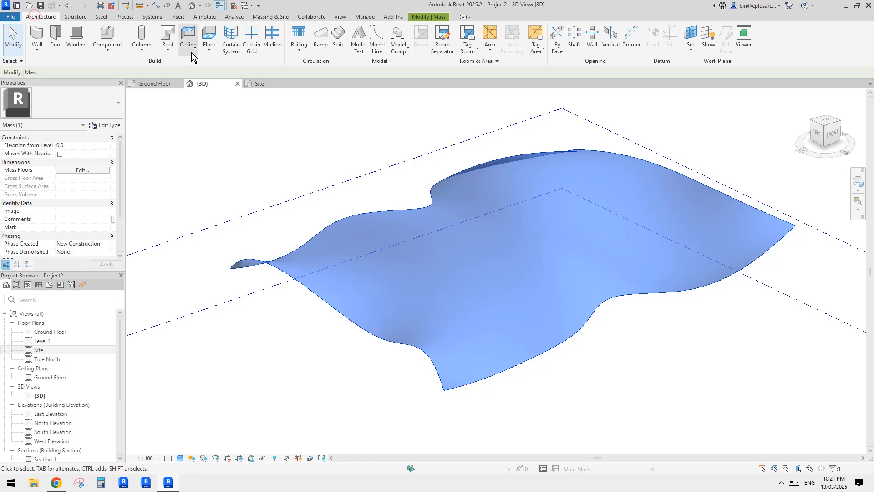
pyautogui.click(202, 103)
pyautogui.click(484, 262)
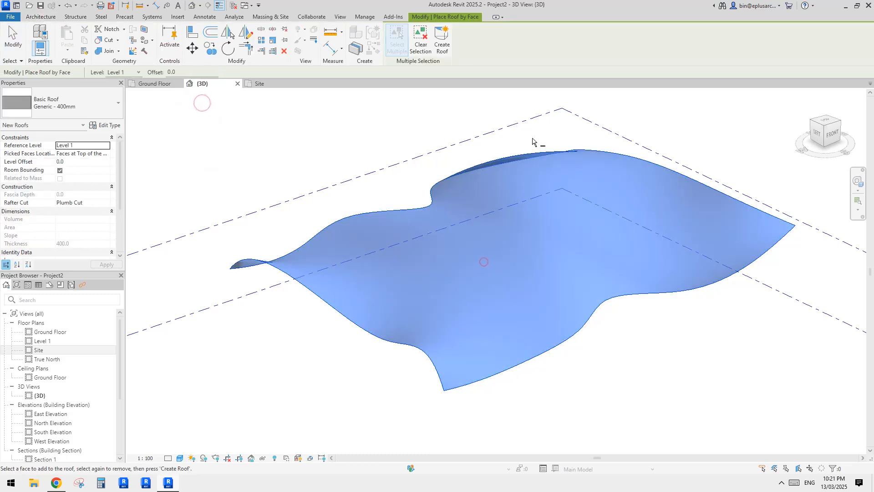
pyautogui.click(441, 47)
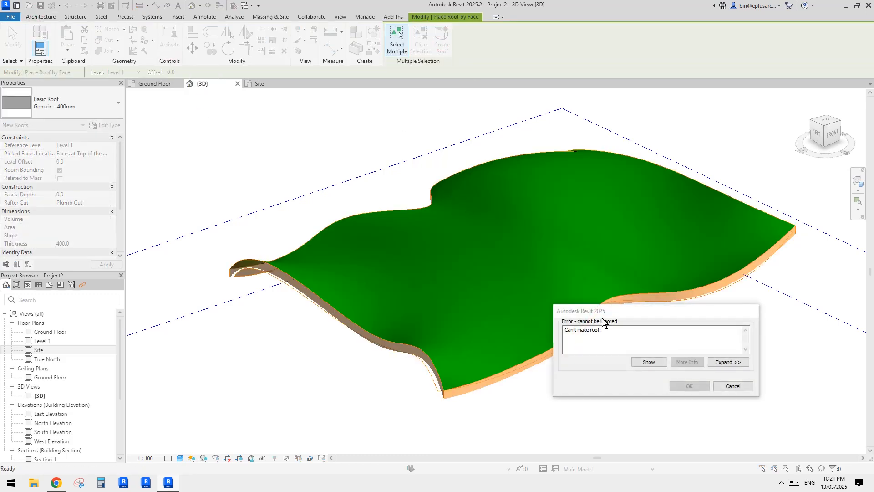
pyautogui.click(731, 387)
pyautogui.press('Escape')
pyautogui.scroll(-1, 642, 339)
pyautogui.moveTo(644, 339); pyautogui.dragTo(552, 355, button='middle')
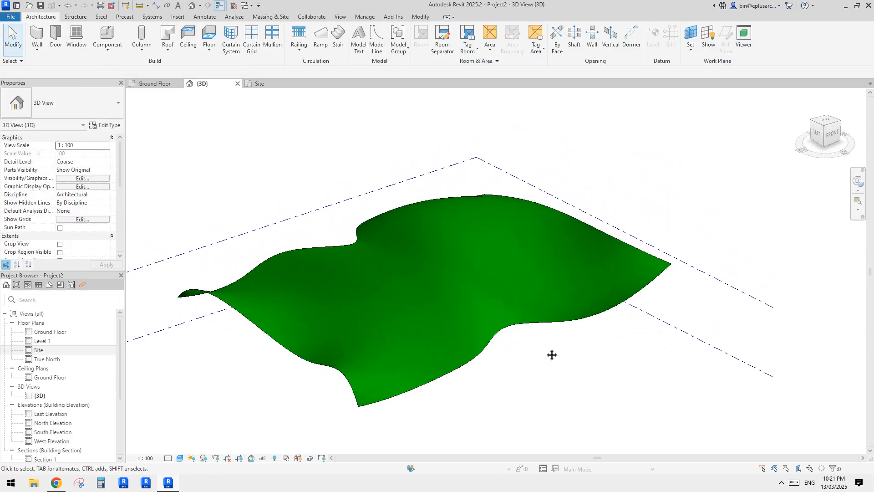
# Create a Roof by Face on the mass surface using the Generic - 125mm roof type.
pyautogui.moveTo(468, 302)
pyautogui.mouseDown(button='middle')
pyautogui.moveTo(494, 300)
pyautogui.moveTo(478, 293)
pyautogui.mouseUp(button='middle')
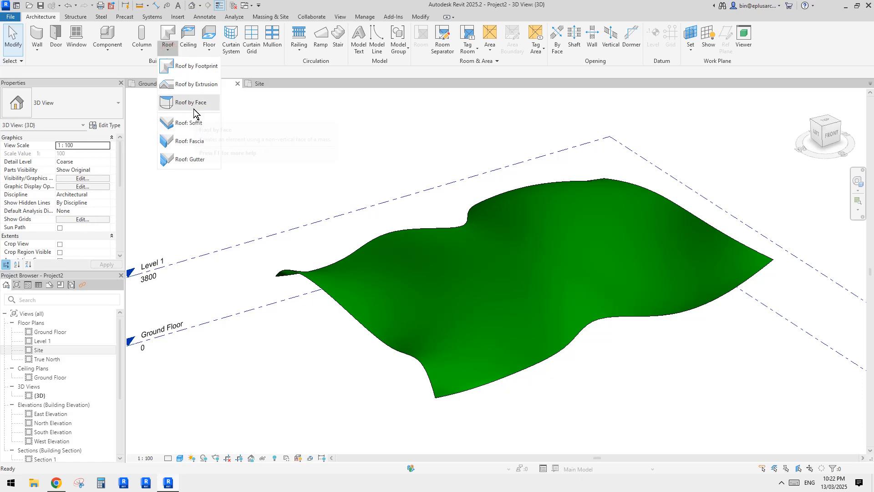
pyautogui.click(193, 105)
pyautogui.click(85, 102)
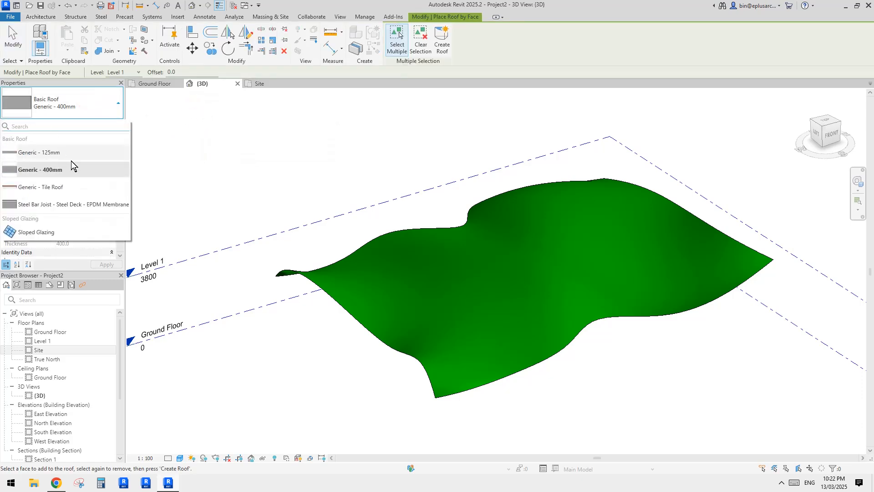
pyautogui.click(53, 155)
pyautogui.click(461, 278)
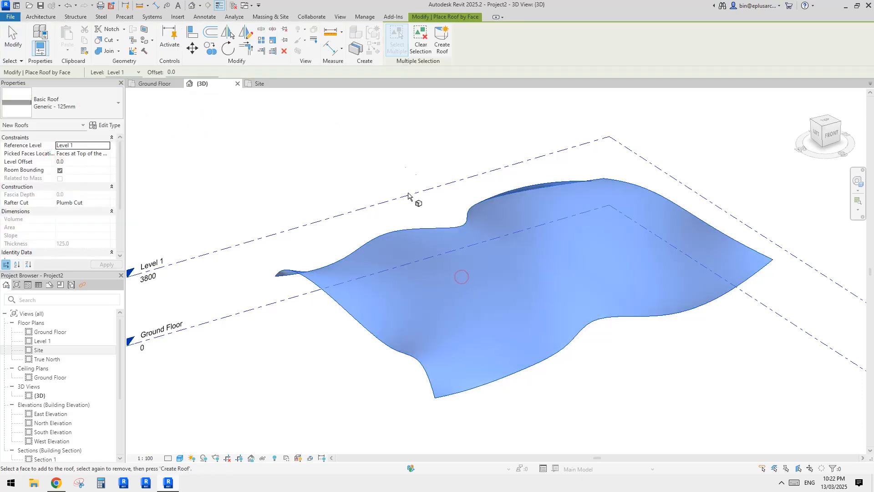
pyautogui.click(443, 46)
pyautogui.press('Escape')
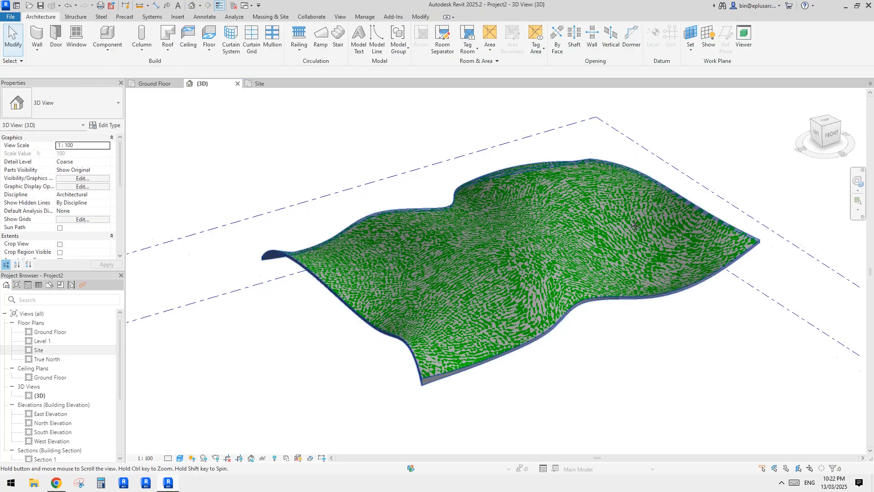
pyautogui.keyDown('shift'); pyautogui.moveTo(564, 287); pyautogui.dragTo(530, 262, button='middle'); pyautogui.keyUp('shift')
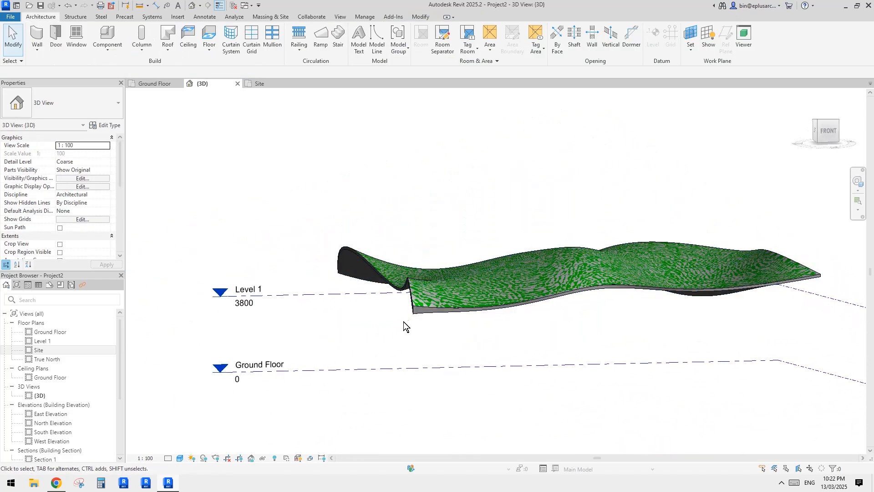
# Set the structure layer thickness of the new roof's Generic - 125mm type to 200 mm.
pyautogui.click(415, 316)
pyautogui.keyDown('shift'); pyautogui.moveTo(416, 315); pyautogui.dragTo(456, 328, button='middle'); pyautogui.keyUp('shift')
pyautogui.click(113, 128)
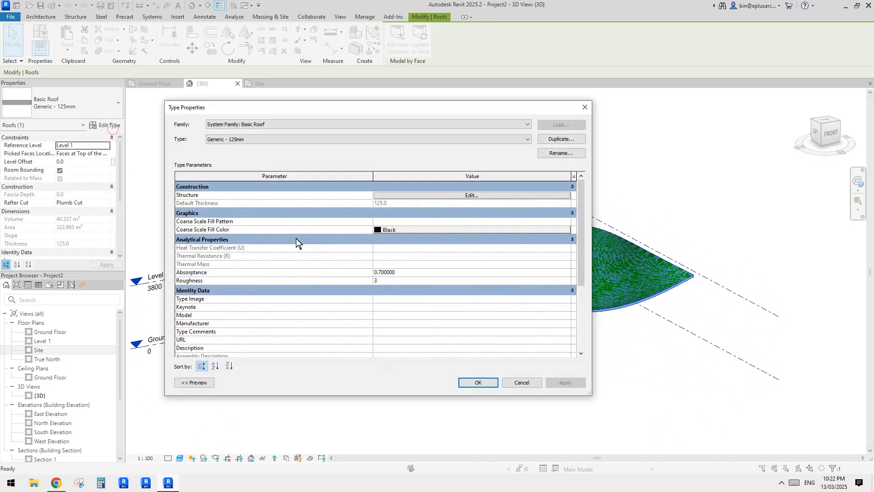
pyautogui.click(423, 200)
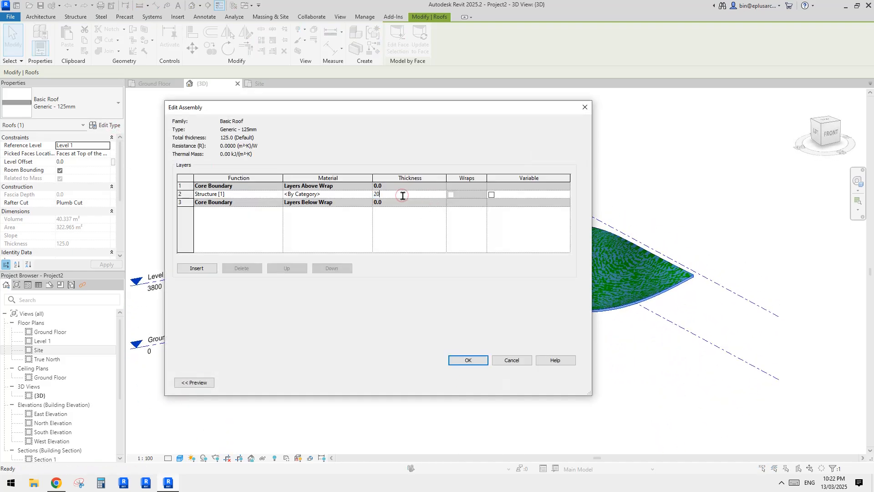
pyautogui.click(476, 379)
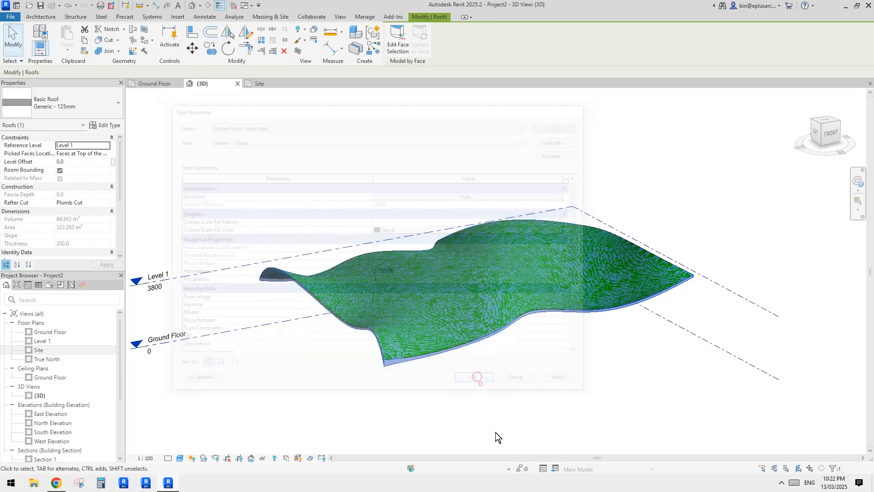
pyautogui.click(521, 405)
# Inspect the roof's southwest corner, then select the mass beneath it and edit it in place.
pyautogui.keyDown('shift'); pyautogui.moveTo(438, 338); pyautogui.dragTo(526, 305, button='middle'); pyautogui.keyUp('shift')
pyautogui.scroll(3, 466, 348)
pyautogui.click(494, 343)
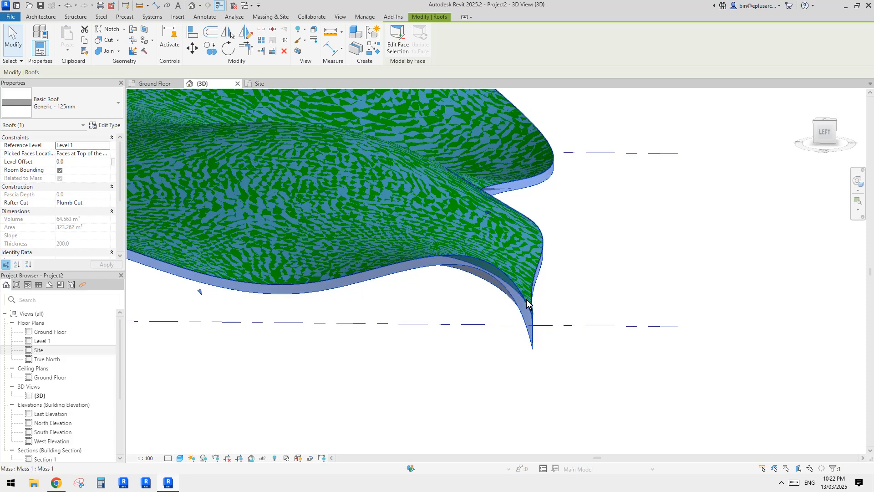
pyautogui.click(528, 303)
pyautogui.moveTo(526, 306)
pyautogui.keyDown('shift'); pyautogui.mouseDown(button='middle')
pyautogui.moveTo(540, 307)
pyautogui.moveTo(530, 283)
pyautogui.moveTo(514, 309)
pyautogui.moveTo(541, 299)
pyautogui.moveTo(641, 314)
pyautogui.moveTo(699, 267)
pyautogui.moveTo(679, 226)
pyautogui.moveTo(611, 309)
pyautogui.moveTo(556, 290)
pyautogui.moveTo(412, 343)
pyautogui.moveTo(475, 305)
pyautogui.mouseUp(button='middle'); pyautogui.keyUp('shift')
pyautogui.click(528, 276)
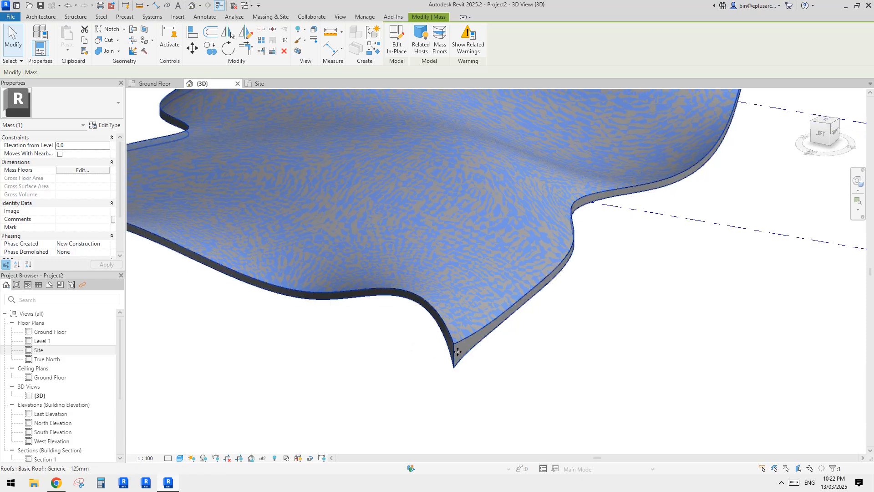
pyautogui.press('Escape')
pyautogui.click(475, 304)
pyautogui.click(473, 212)
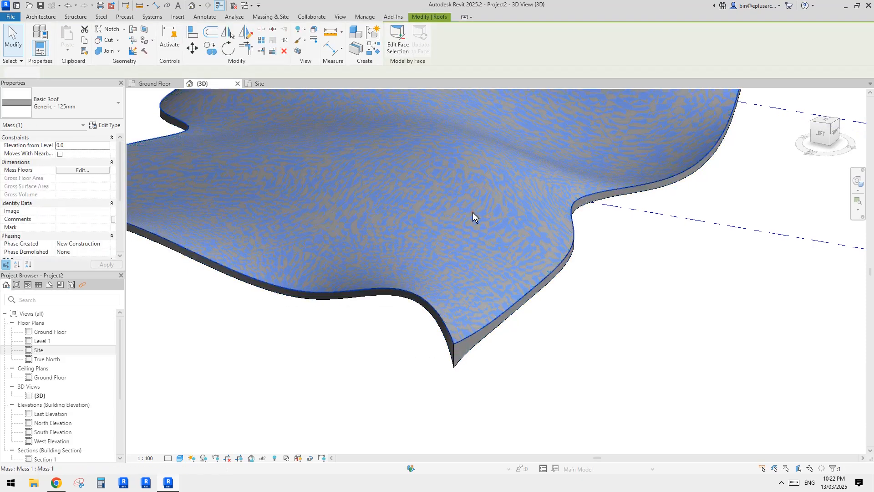
pyautogui.click(403, 55)
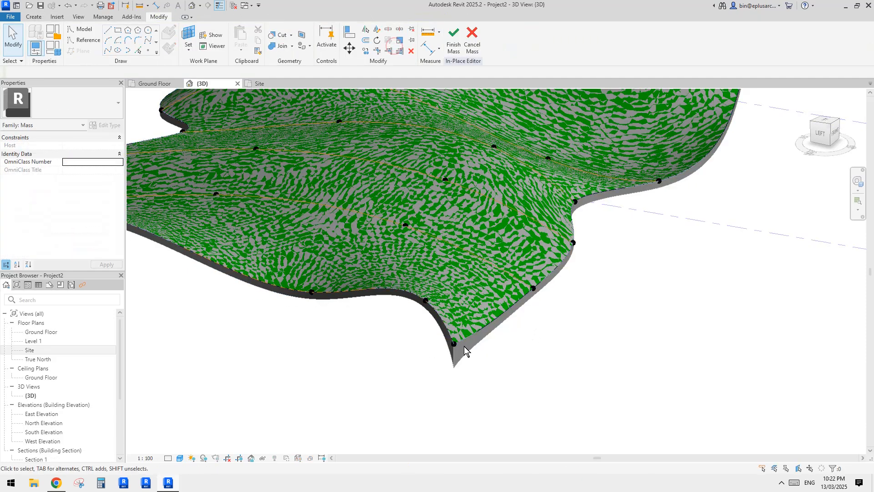
# Raise the reference point at the mass's southwest corner and finish the mass.
pyautogui.keyDown('shift'); pyautogui.moveTo(456, 341); pyautogui.dragTo(436, 291, button='middle'); pyautogui.keyUp('shift')
pyautogui.click(407, 336)
pyautogui.press('Escape')
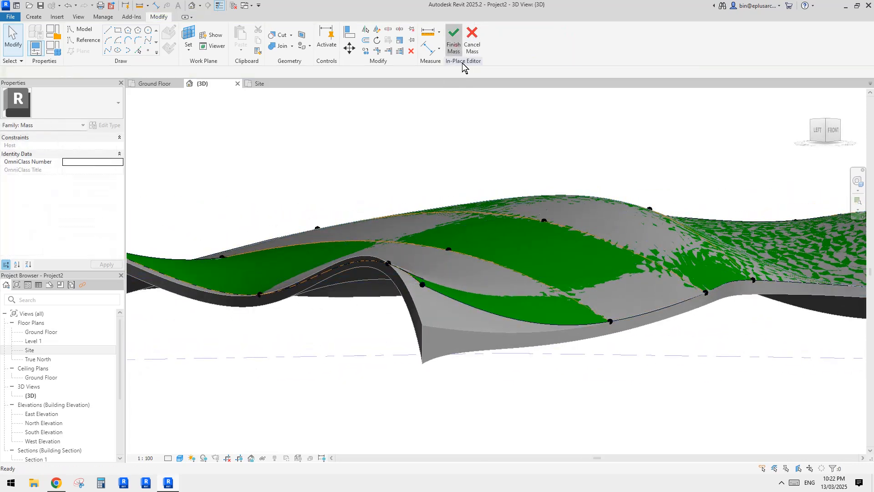
pyautogui.click(454, 41)
# Update the roof to match the reshaped mass face.
pyautogui.click(493, 315)
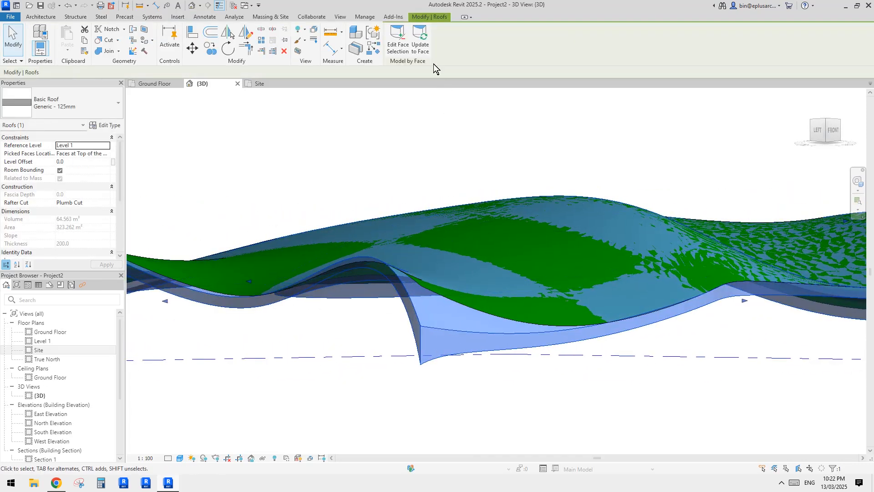
pyautogui.click(424, 48)
pyautogui.press('Escape')
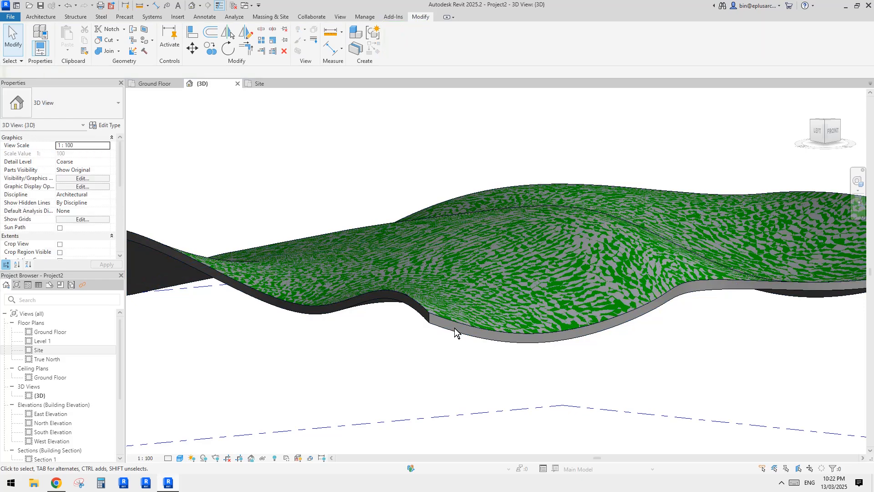
# Change the roof's type to Generic - 400mm.
pyautogui.click(420, 316)
pyautogui.click(98, 107)
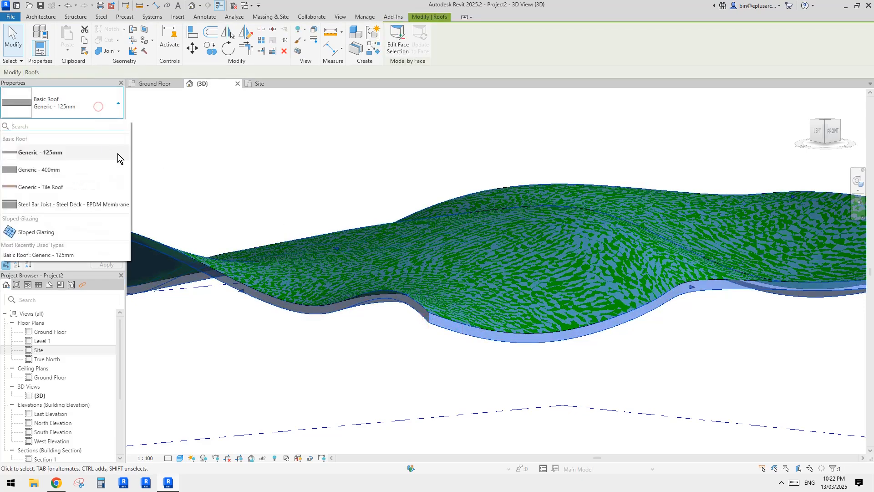
pyautogui.click(60, 169)
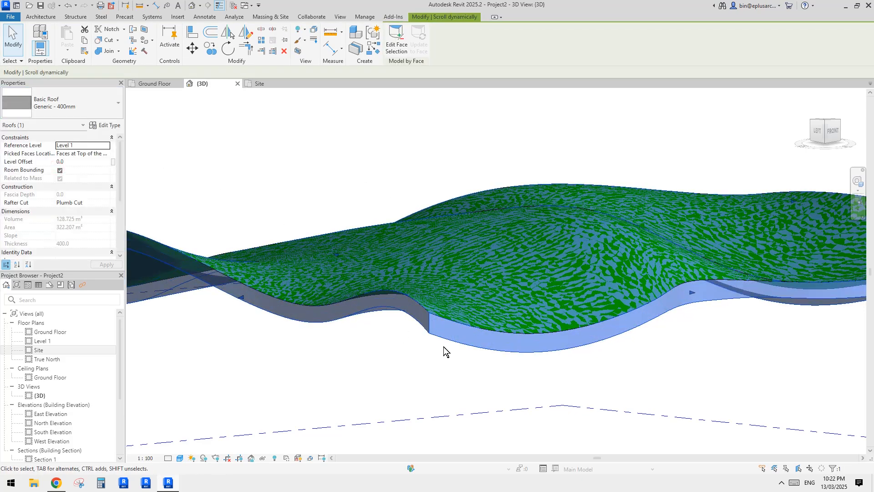
pyautogui.scroll(-3, 532, 339)
pyautogui.keyDown('shift'); pyautogui.moveTo(532, 339); pyautogui.dragTo(493, 353, button='middle'); pyautogui.keyUp('shift')
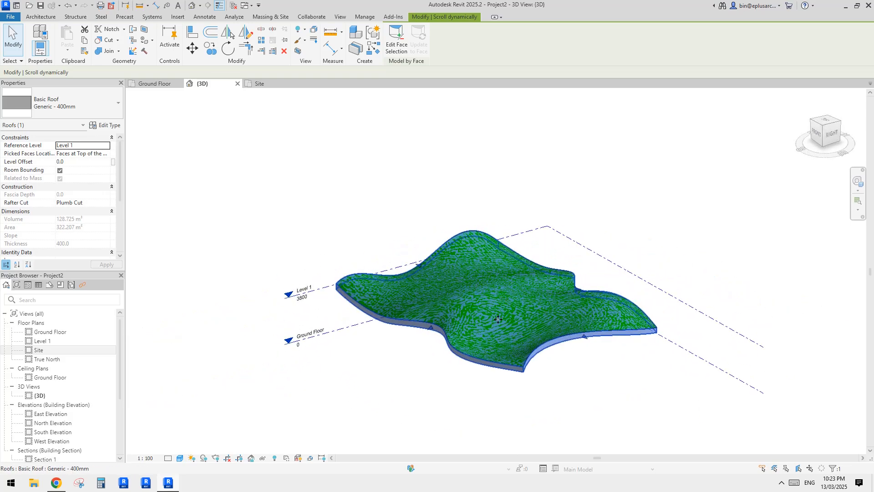
pyautogui.press('Escape')
pyautogui.keyDown('shift'); pyautogui.moveTo(498, 319); pyautogui.dragTo(499, 367, button='middle'); pyautogui.keyUp('shift')
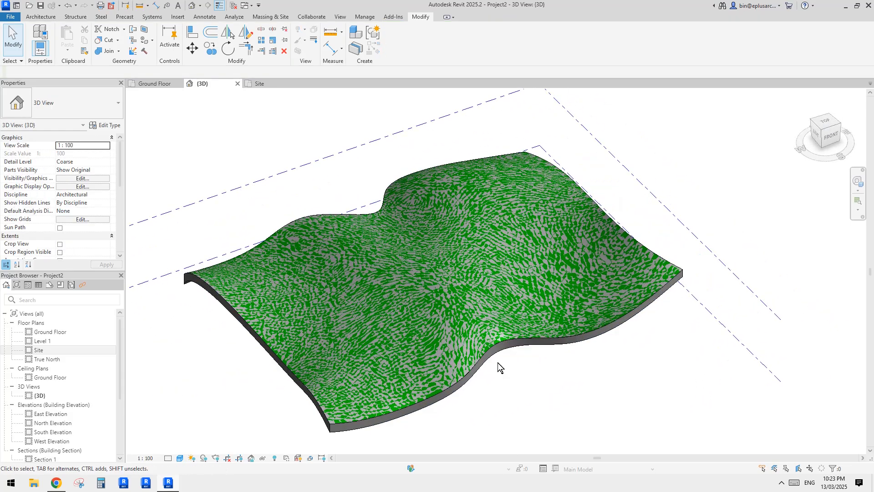
# Copy the roof to a clear area away from the mass.
pyautogui.click(451, 356)
pyautogui.scroll(-5, 483, 328)
pyautogui.press('c')
pyautogui.press('o')
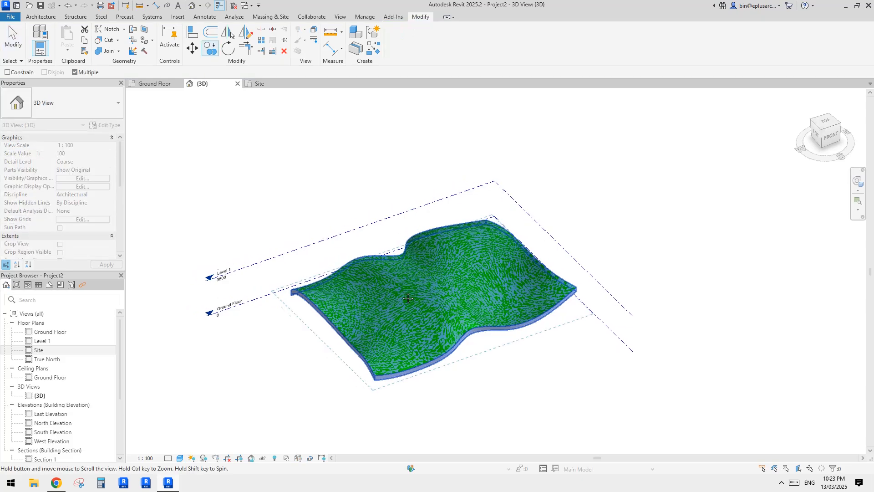
pyautogui.click(410, 290)
pyautogui.moveTo(410, 290); pyautogui.dragTo(603, 328, button='middle')
pyautogui.click(425, 180)
pyautogui.moveTo(425, 180); pyautogui.dragTo(374, 171, button='middle')
pyautogui.press('Escape')
pyautogui.press('Escape')
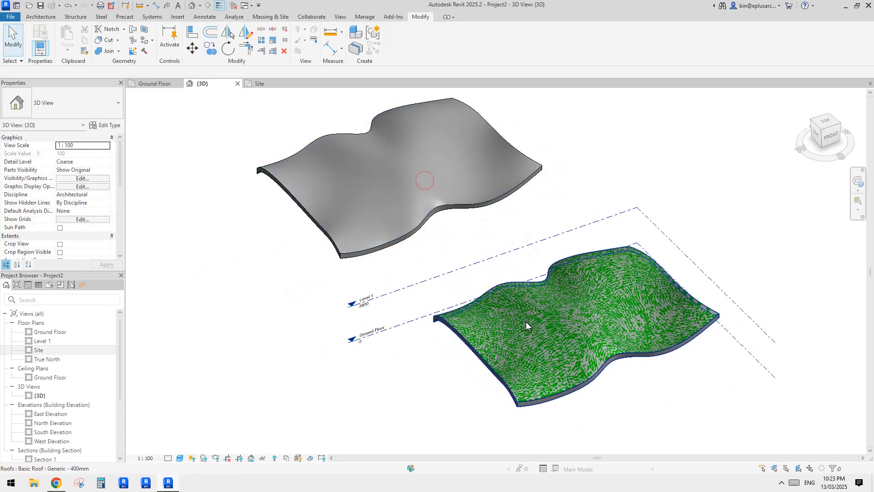
# Delete the original roof lying on the mass, keeping the mass and the copied roof.
pyautogui.click(630, 356)
pyautogui.moveTo(631, 356); pyautogui.dragTo(606, 349, button='middle')
pyautogui.press('Delete')
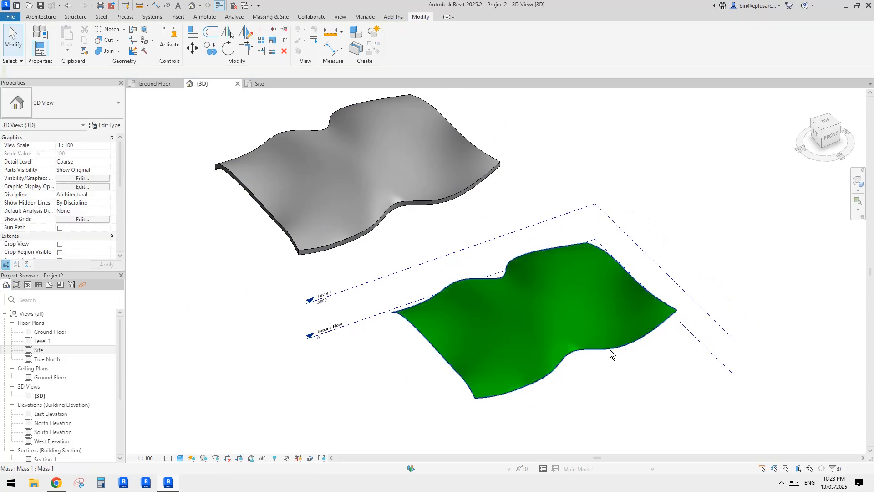
# Examine the bare mass surface and the copied roof from several angles.
pyautogui.click(569, 318)
pyautogui.click(351, 172)
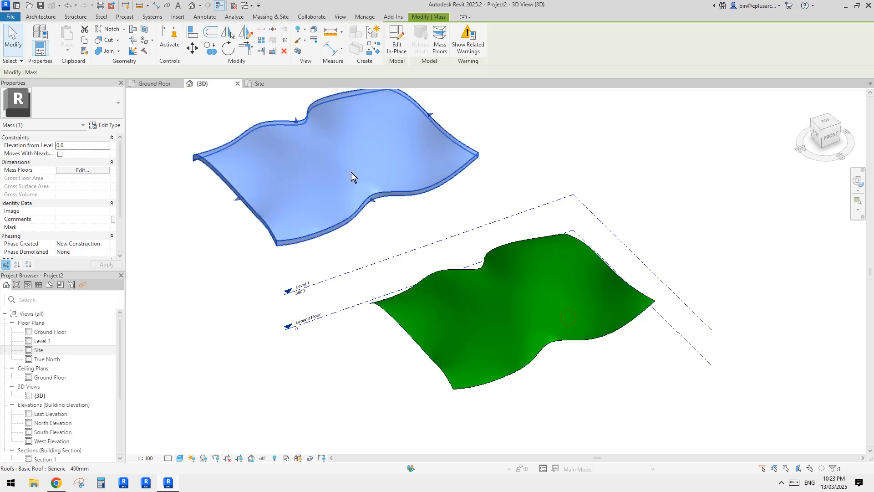
pyautogui.keyDown('shift'); pyautogui.moveTo(524, 307); pyautogui.dragTo(526, 254, button='middle'); pyautogui.keyUp('shift')
pyautogui.click(455, 245)
pyautogui.press('Escape')
pyautogui.click(525, 253)
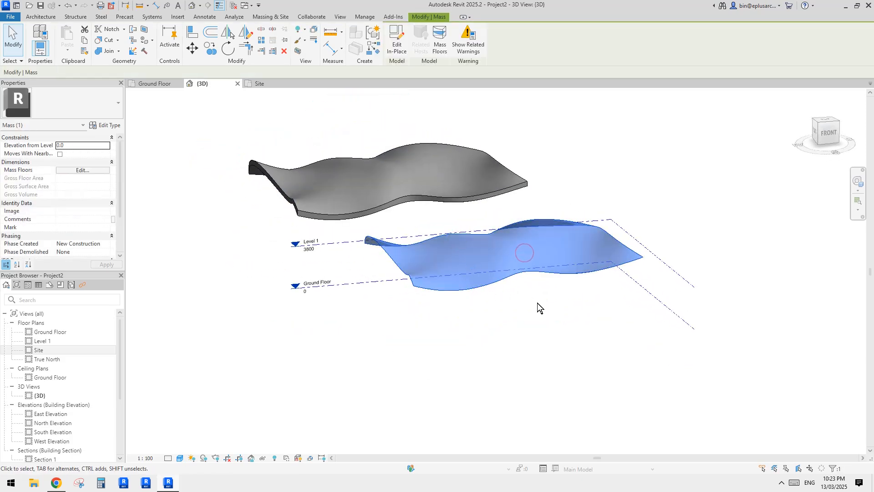
pyautogui.scroll(3, 520, 280)
pyautogui.click(502, 286)
pyautogui.scroll(-1, 501, 286)
pyautogui.keyDown('shift'); pyautogui.moveTo(502, 287); pyautogui.dragTo(507, 330, button='middle'); pyautogui.keyUp('shift')
pyautogui.click(508, 329)
pyautogui.scroll(1, 535, 300)
pyautogui.moveTo(536, 299); pyautogui.dragTo(511, 295, button='middle')
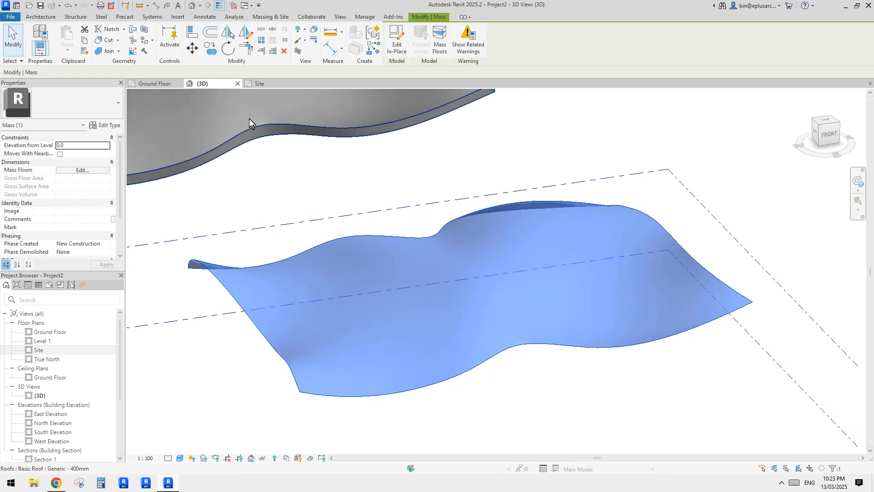
# Create a Double brick - 270 Wall by Face on the mass surface.
pyautogui.click(43, 19)
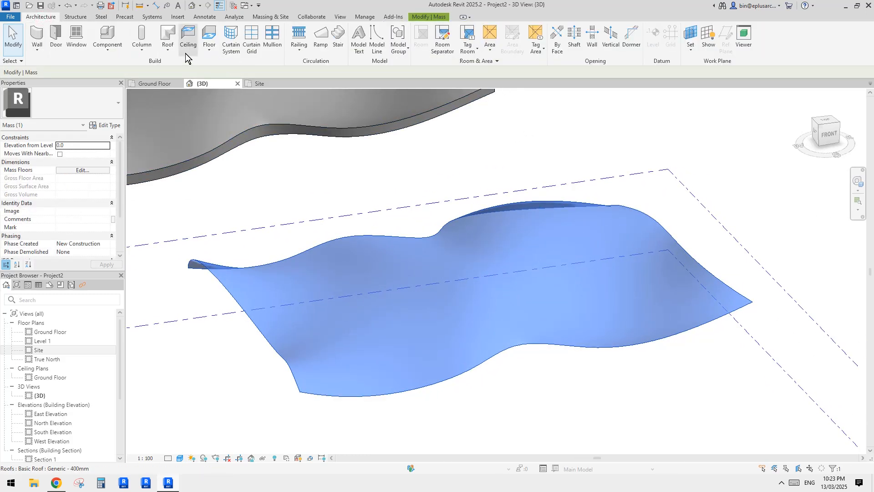
pyautogui.click(40, 50)
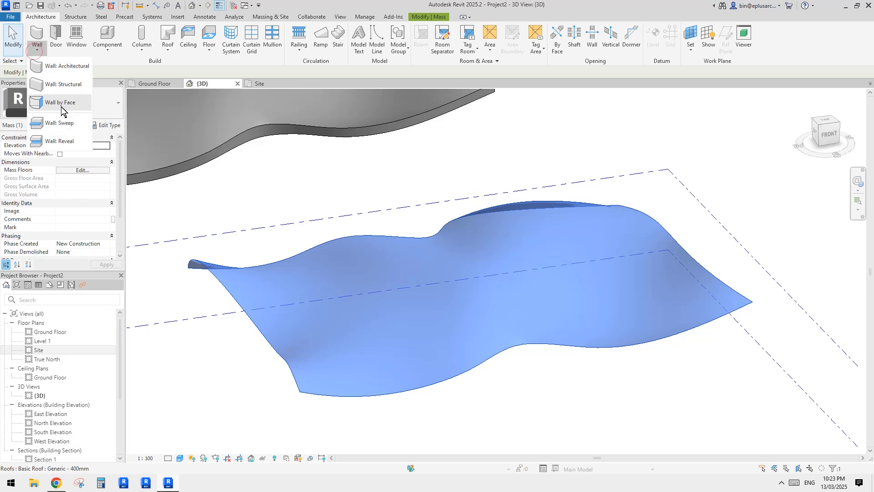
pyautogui.click(61, 106)
pyautogui.click(460, 288)
pyautogui.press('Escape')
pyautogui.press('Escape')
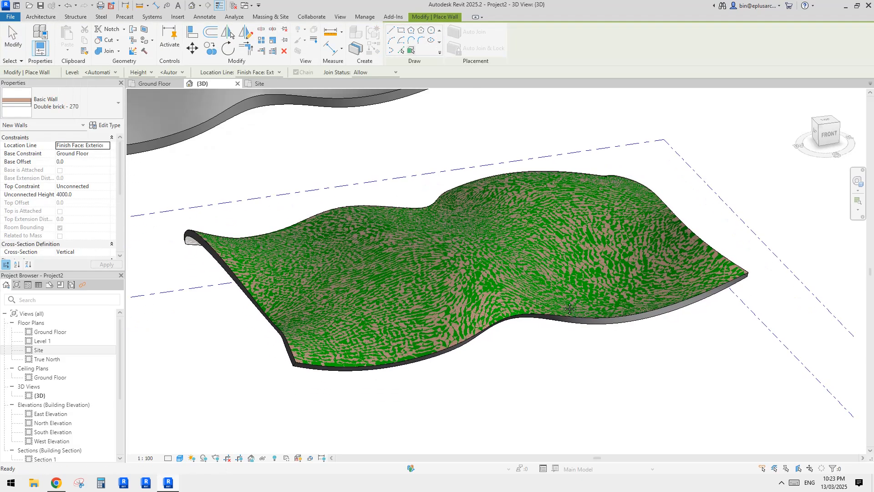
# Move the face-based wall about 37500 mm away from the mass to a clear area.
pyautogui.click(595, 324)
pyautogui.scroll(-1, 546, 298)
pyautogui.keyDown('shift'); pyautogui.moveTo(502, 293); pyautogui.dragTo(516, 315, button='middle'); pyautogui.keyUp('shift')
pyautogui.scroll(-2, 485, 270)
pyautogui.press('m')
pyautogui.press('v')
pyautogui.click(497, 292)
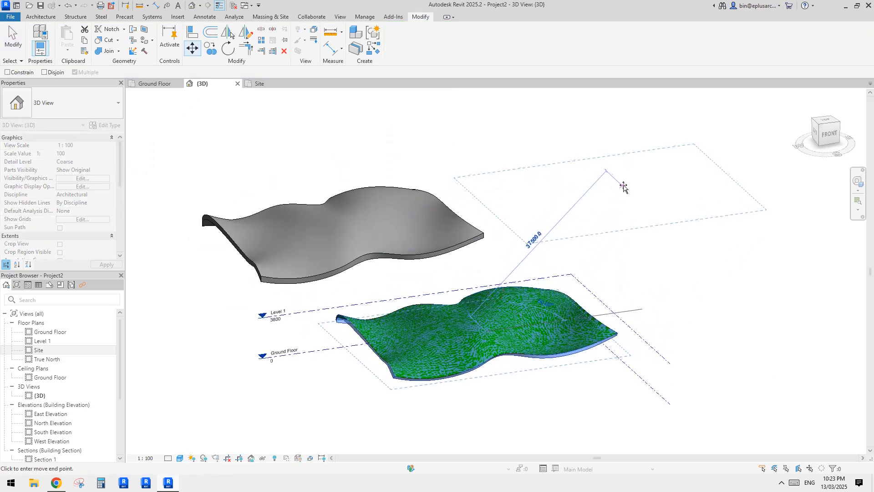
pyautogui.click(623, 186)
pyautogui.press('Escape')
# Create a 1500 x 3000mm curtain system on the mass surface.
pyautogui.scroll(3, 469, 359)
pyautogui.moveTo(466, 358); pyautogui.dragTo(467, 363, button='middle')
pyautogui.click(437, 330)
pyautogui.scroll(2, 440, 330)
pyautogui.press('Escape')
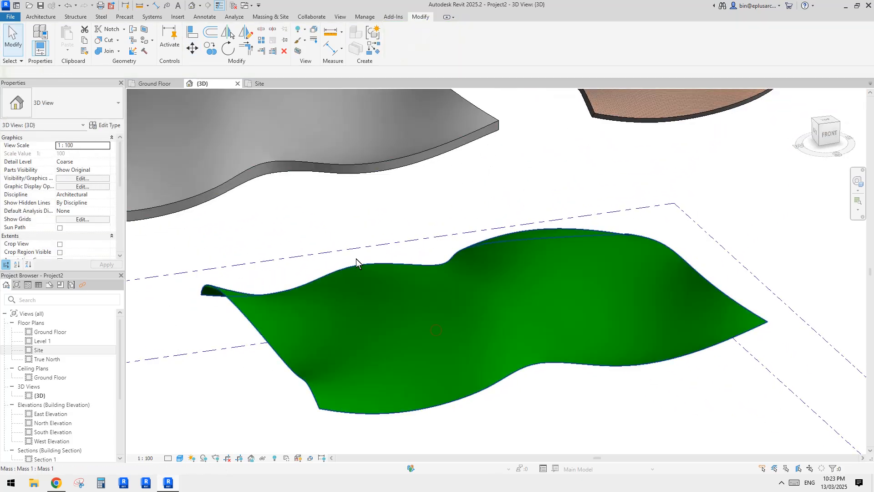
pyautogui.click(44, 17)
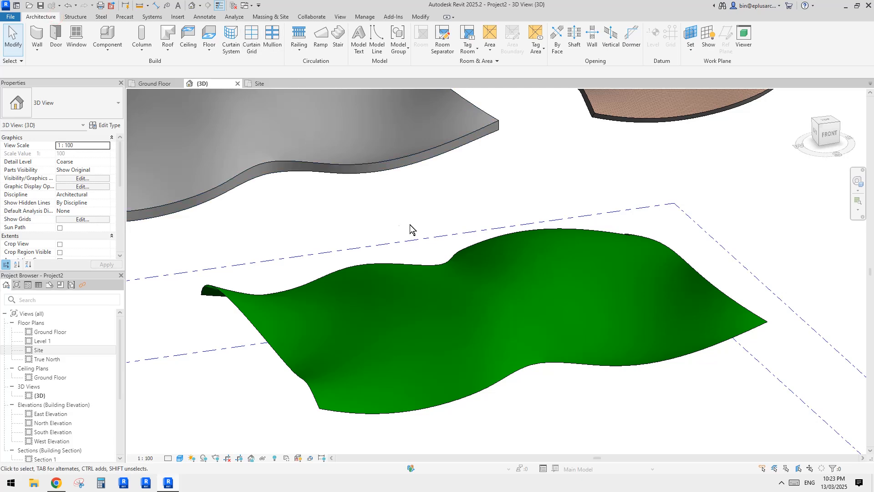
pyautogui.moveTo(410, 228); pyautogui.dragTo(373, 220, button='middle')
pyautogui.click(231, 40)
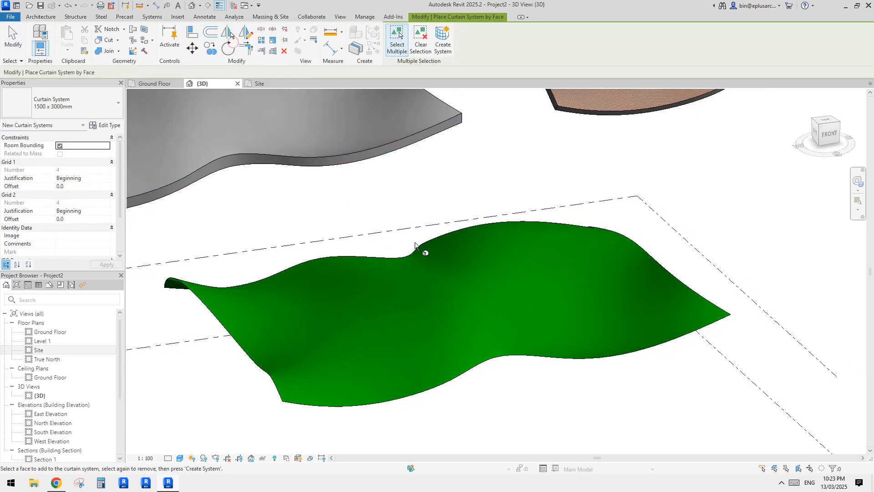
pyautogui.click(472, 318)
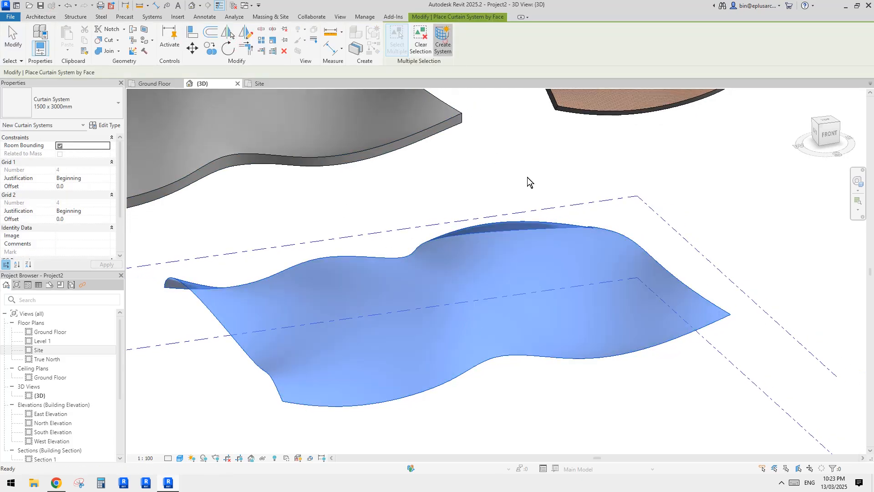
pyautogui.keyDown('shift'); pyautogui.moveTo(430, 299); pyautogui.dragTo(414, 314, button='middle'); pyautogui.keyUp('shift')
pyautogui.press('Escape')
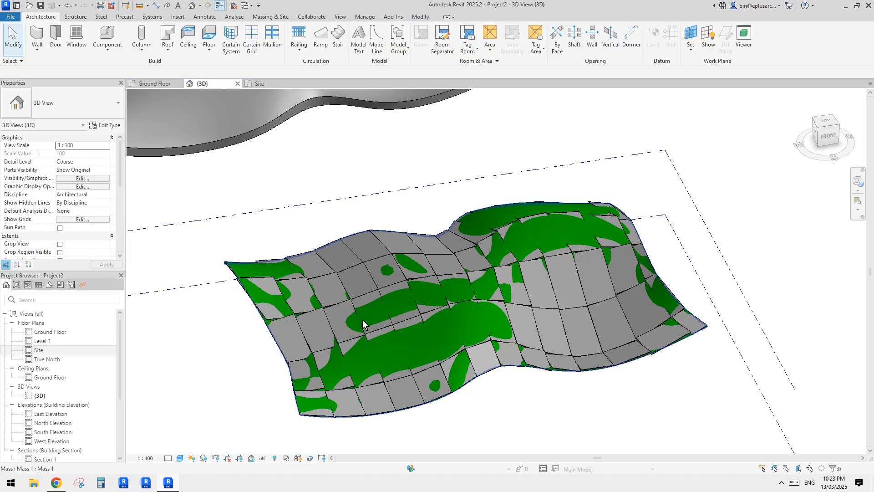
# Set the curtain panel of the mass surface's 1500 x 3000mm curtain system type to System Panel : Glazed.
pyautogui.press('Tab')
pyautogui.click(344, 321)
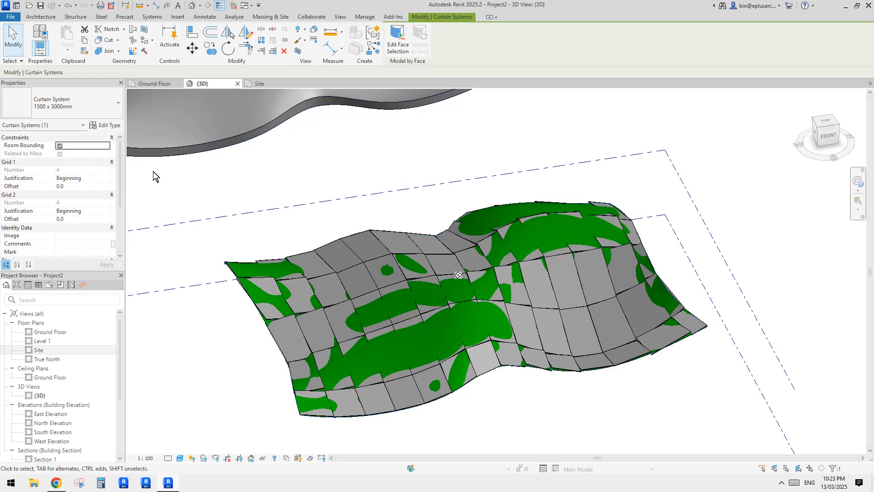
pyautogui.click(111, 129)
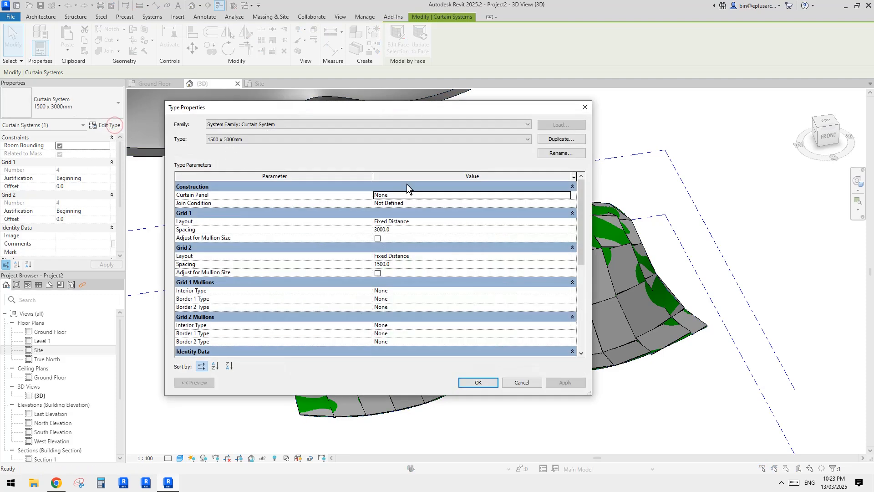
pyautogui.click(397, 196)
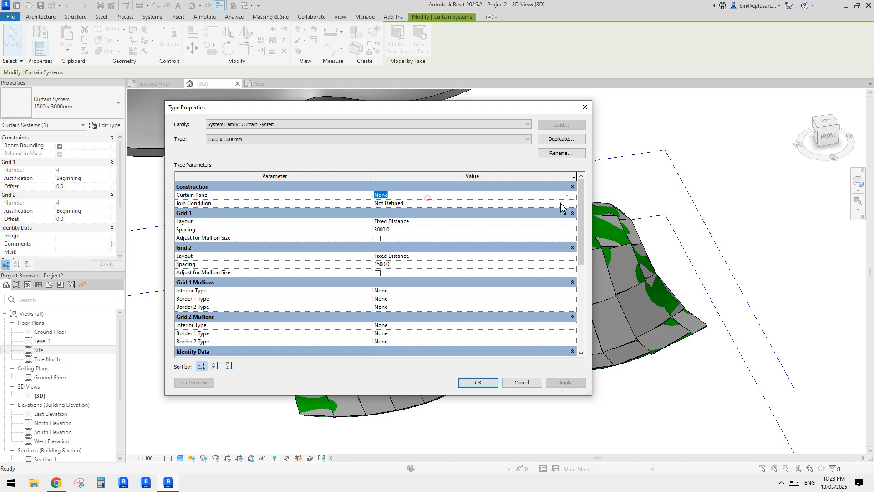
pyautogui.click(428, 197)
pyautogui.click(417, 210)
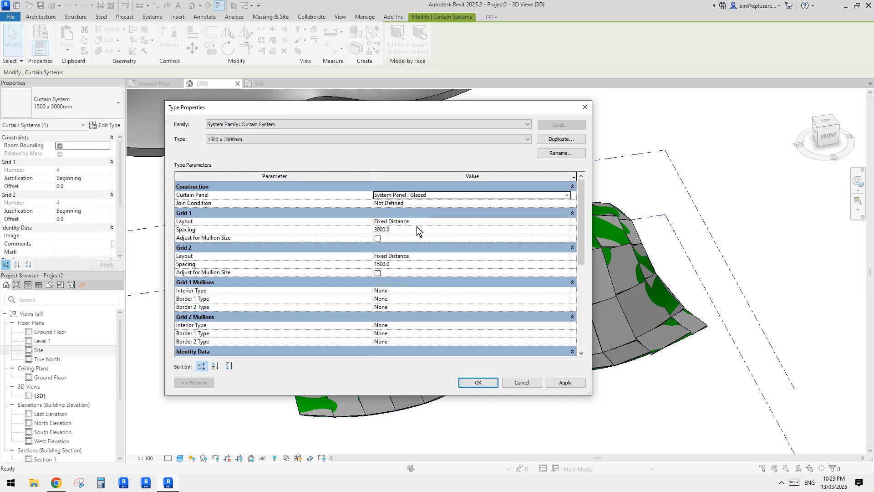
# Assign Rectangular Mullion : 50 x 150mm to all interior and border mullions of both grids and apply the type changes.
pyautogui.click(414, 292)
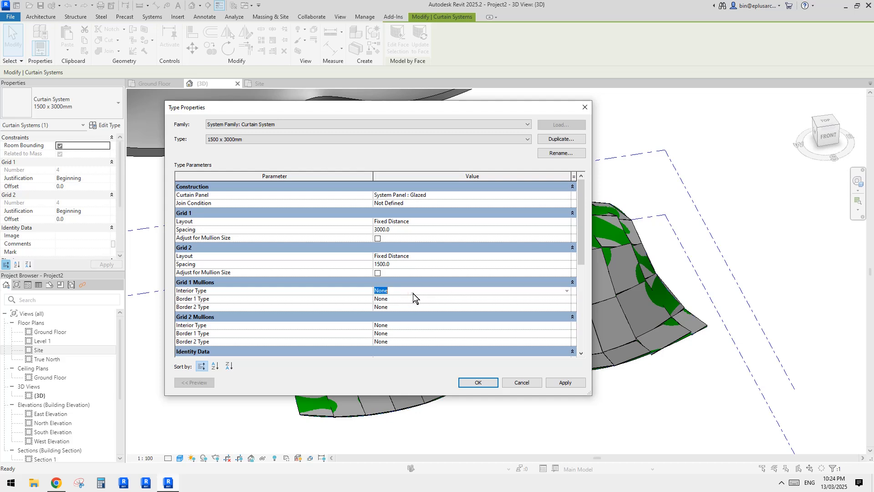
pyautogui.click(567, 292)
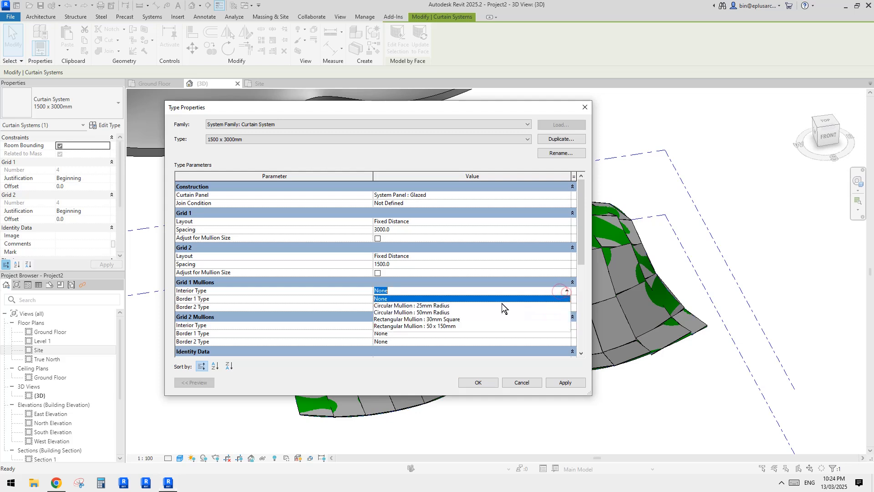
pyautogui.click(451, 326)
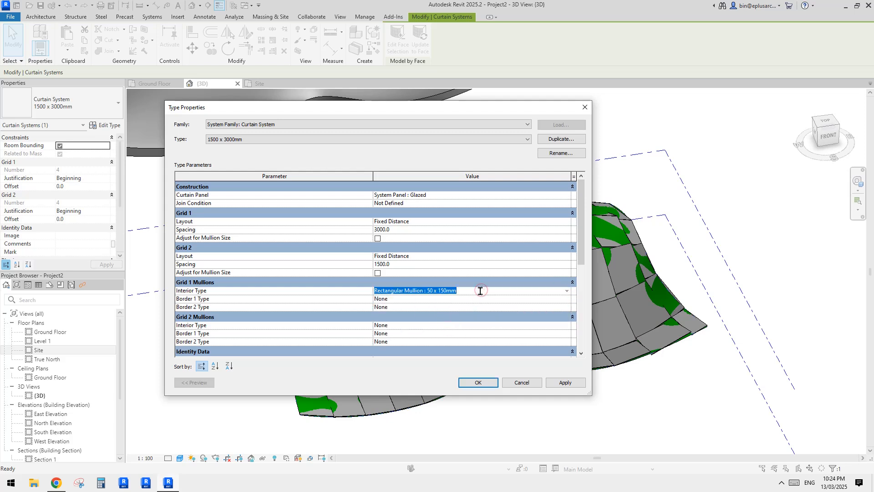
pyautogui.write('Rectangular Mullion : 50 x 150mm')
pyautogui.click(472, 291)
pyautogui.click(474, 326)
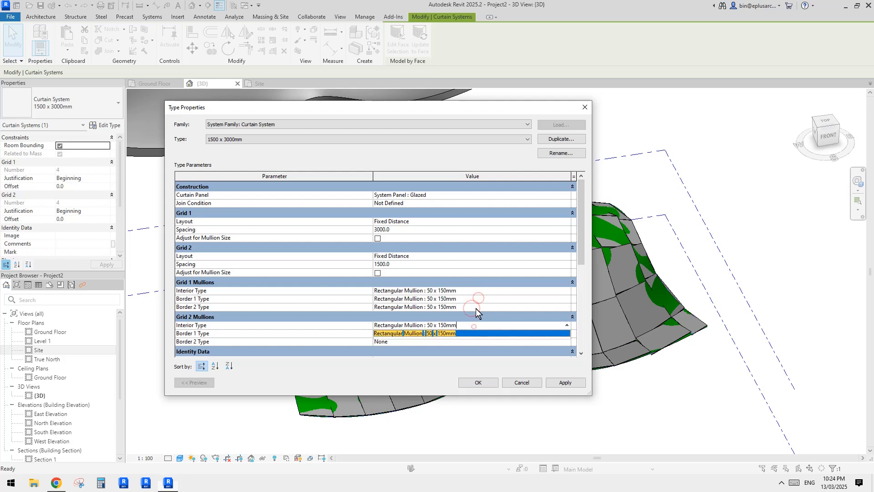
pyautogui.write('Rectangular Mullion : 50 x 150mm')
pyautogui.write('Rectangular Mullion : 50 x 150mm')
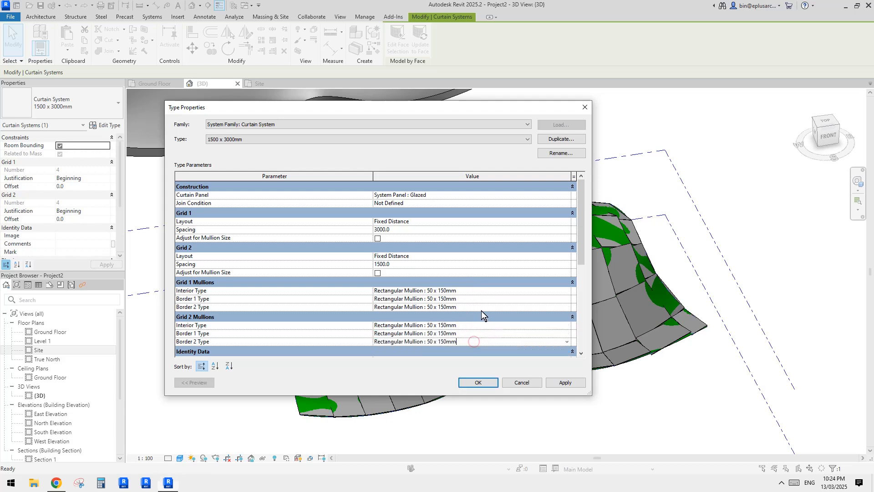
pyautogui.click(480, 300)
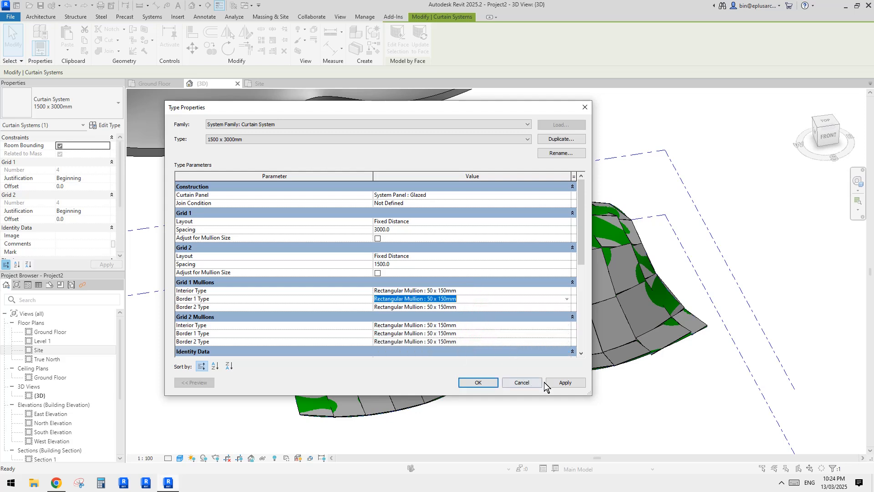
pyautogui.click(563, 385)
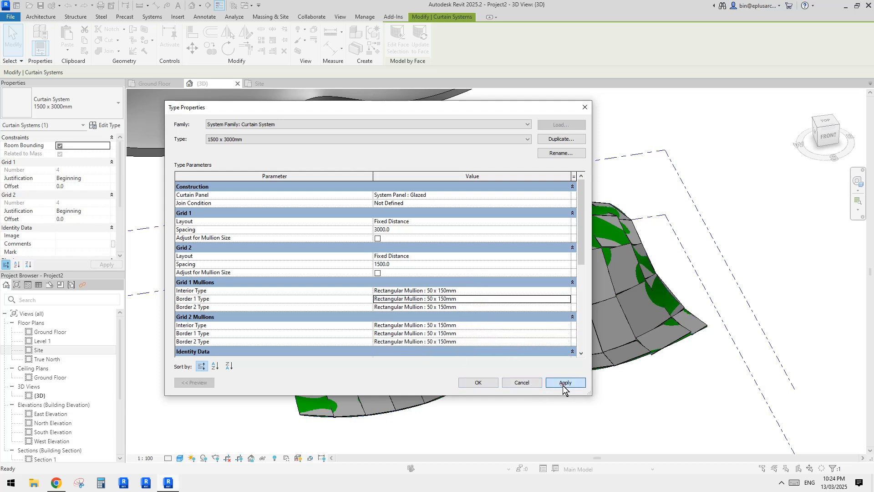
pyautogui.click(479, 383)
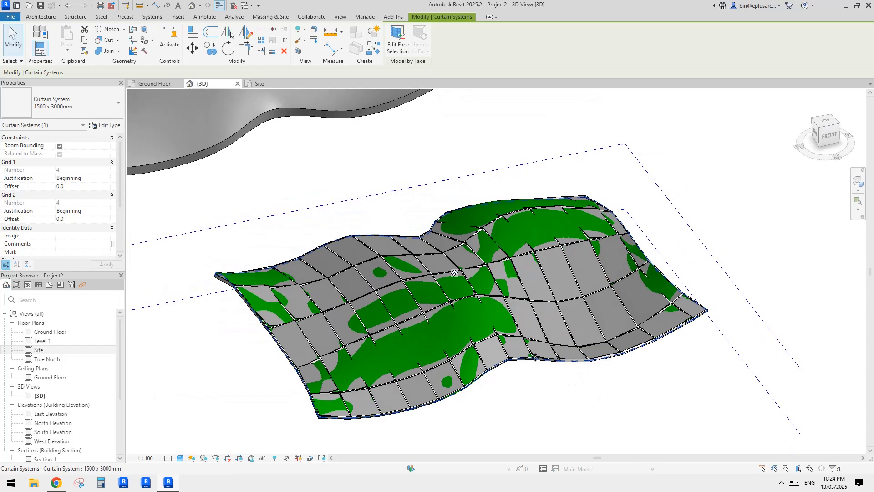
pyautogui.press('Escape')
# Set the material of the curtain system's Glazed panel type to GLASS.
pyautogui.scroll(5, 351, 357)
pyautogui.click(292, 336)
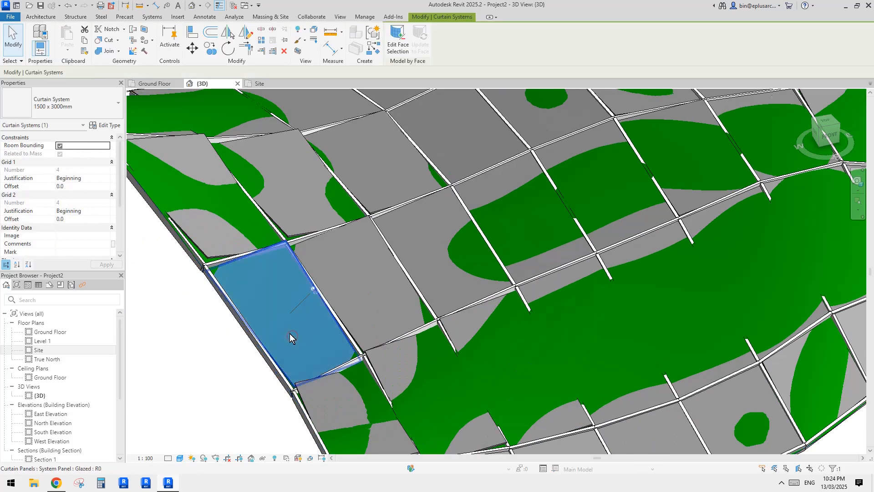
pyautogui.click(109, 125)
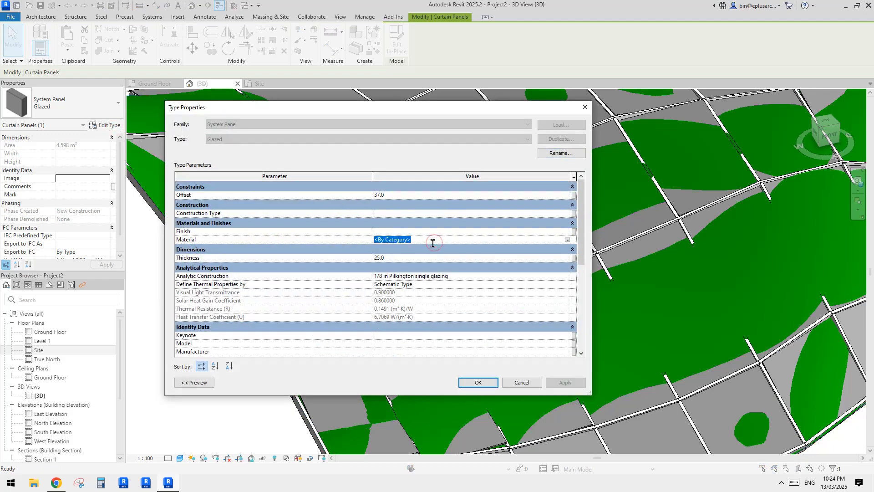
pyautogui.click(426, 244)
pyautogui.write('GLASS')
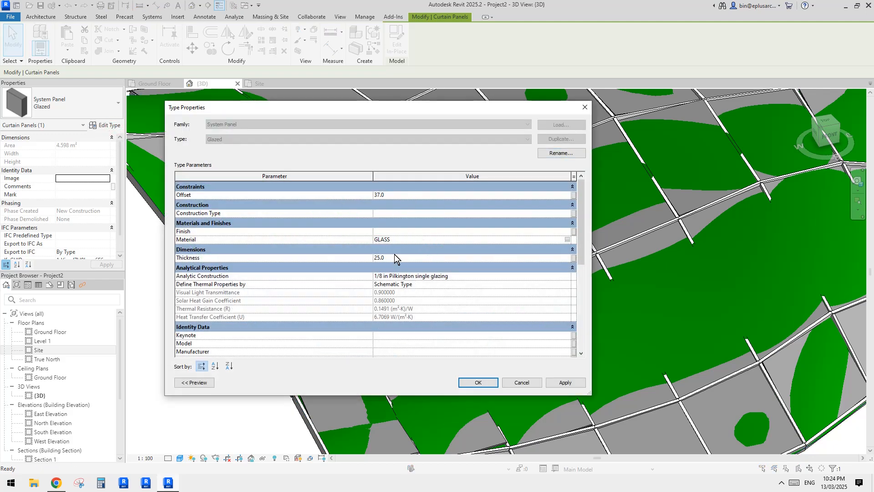
pyautogui.click(397, 195)
pyautogui.click(564, 384)
pyautogui.click(476, 382)
pyautogui.scroll(-5, 475, 378)
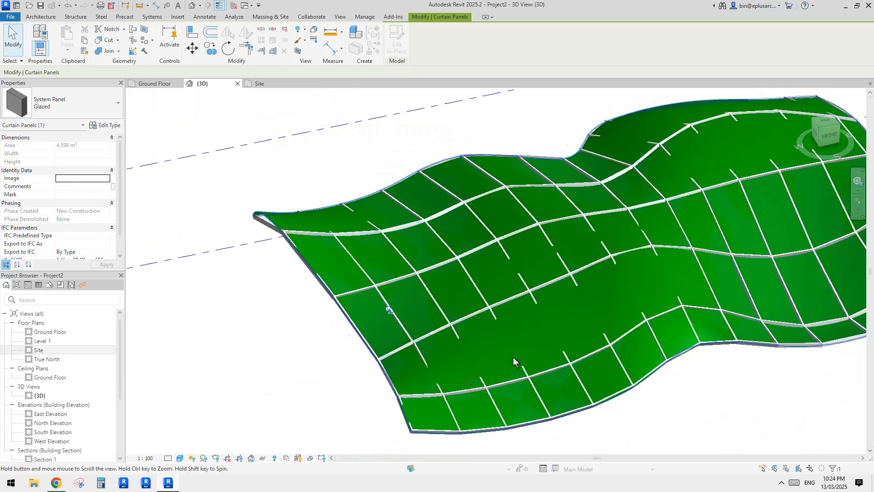
pyautogui.press('Escape')
# Temporarily hide the mass category in the 3D view to isolate the curtain system from the mass surface.
pyautogui.click(445, 327)
pyautogui.scroll(-4, 455, 327)
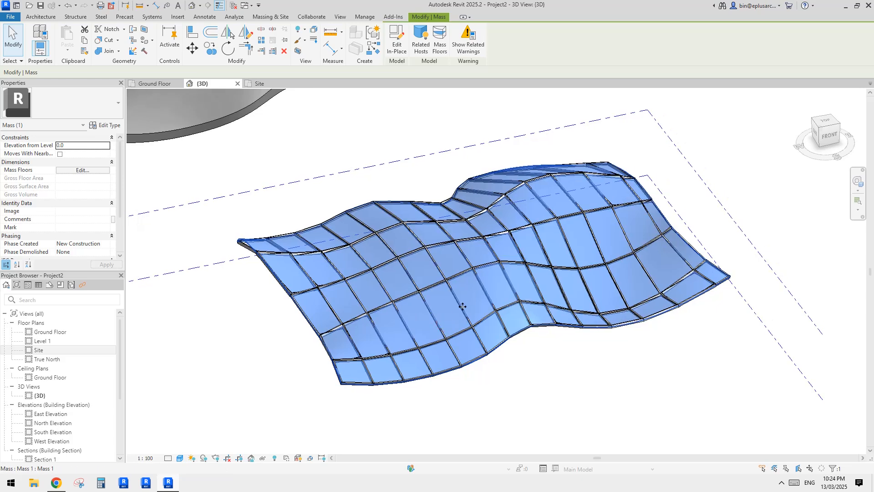
pyautogui.moveTo(442, 280); pyautogui.dragTo(476, 289, button='middle')
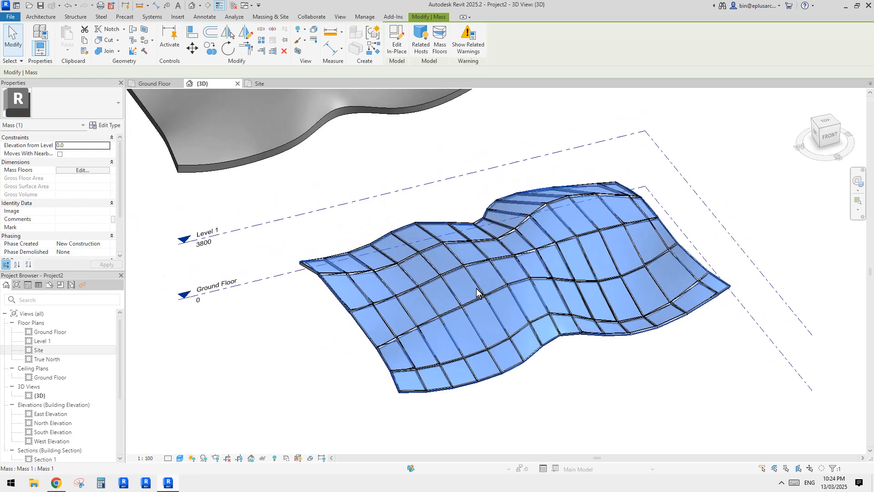
pyautogui.press('h')
pyautogui.press('c')
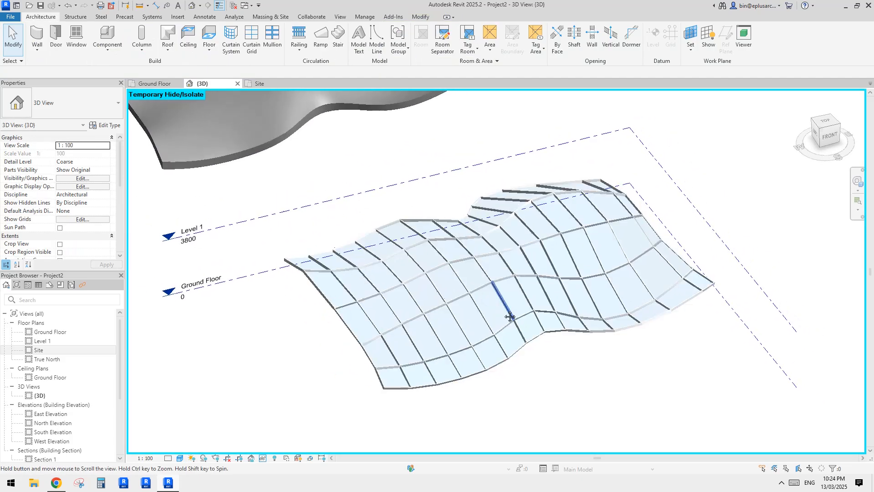
# Move the curtain system off the mass to the clear area beside it and restore the temporarily hidden mass.
pyautogui.click(558, 333)
pyautogui.scroll(-4, 535, 320)
pyautogui.moveTo(515, 308); pyautogui.dragTo(523, 318, button='middle')
pyautogui.press('m')
pyautogui.press('v')
pyautogui.scroll(-1, 562, 296)
pyautogui.moveTo(562, 297); pyautogui.dragTo(468, 318, button='middle')
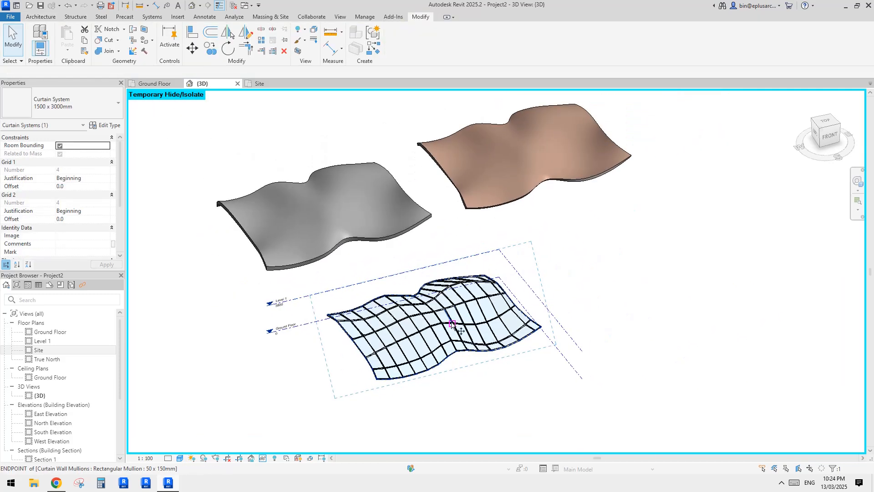
pyautogui.click(453, 324)
pyautogui.click(666, 270)
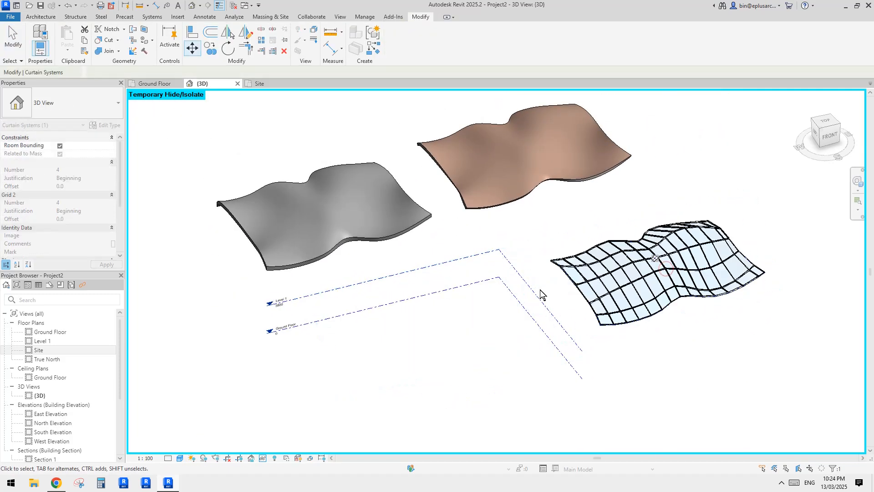
pyautogui.press('Escape')
pyautogui.press('h')
pyautogui.press('r')
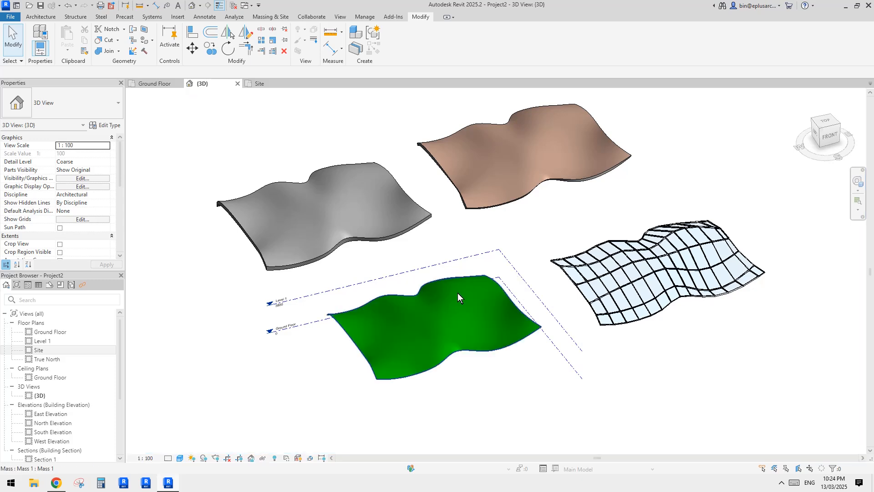
# Examine the moved curtain system beside the mass, roof and wall from several angles, and check the roof sketch in Chrome.
pyautogui.click(397, 340)
pyautogui.moveTo(537, 336); pyautogui.dragTo(379, 348, button='middle')
pyautogui.scroll(2, 379, 348)
pyautogui.click(410, 339)
pyautogui.scroll(2, 567, 277)
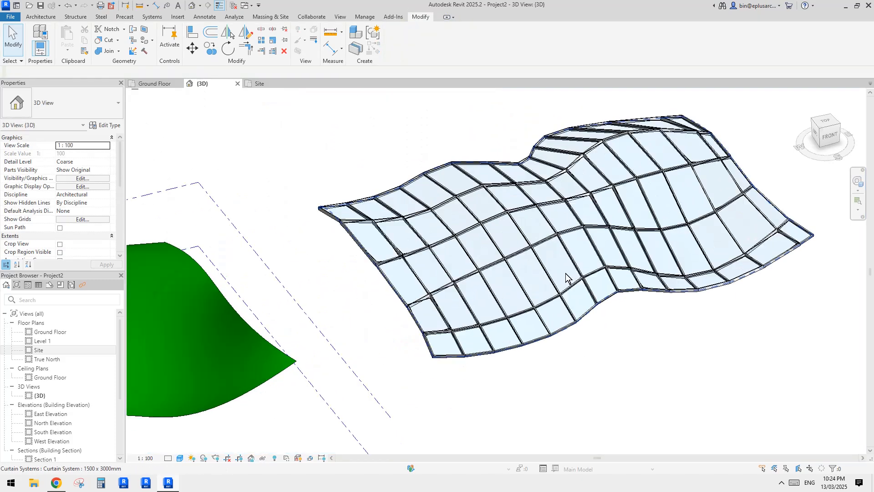
pyautogui.click(567, 277)
pyautogui.moveTo(581, 303)
pyautogui.mouseDown(button='middle')
pyautogui.moveTo(585, 339)
pyautogui.moveTo(584, 313)
pyautogui.mouseUp(button='middle')
pyautogui.press('Escape')
pyautogui.keyDown('shift'); pyautogui.moveTo(638, 353); pyautogui.dragTo(608, 333, button='middle'); pyautogui.keyUp('shift')
pyautogui.moveTo(441, 313)
pyautogui.keyDown('shift'); pyautogui.mouseDown(button='middle')
pyautogui.moveTo(393, 333)
pyautogui.moveTo(469, 313)
pyautogui.mouseUp(button='middle'); pyautogui.keyUp('shift')
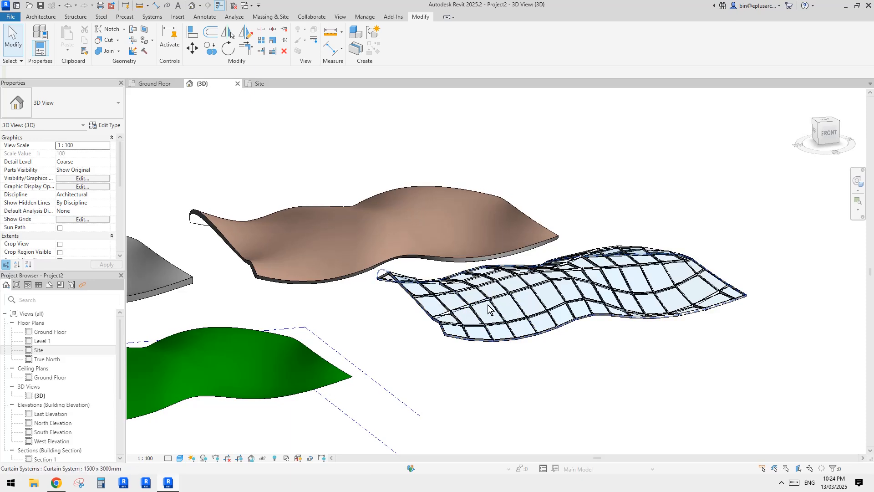
pyautogui.keyDown('shift'); pyautogui.moveTo(494, 322); pyautogui.dragTo(418, 345, button='middle'); pyautogui.keyUp('shift')
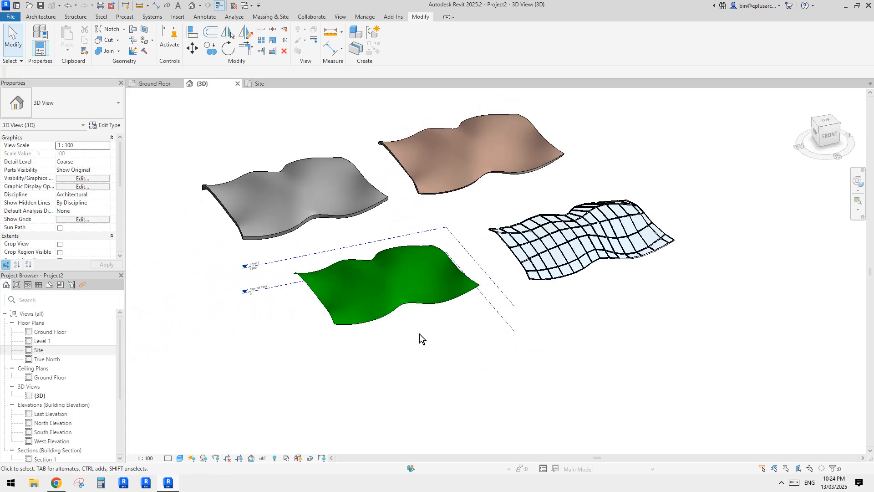
pyautogui.click(57, 482)
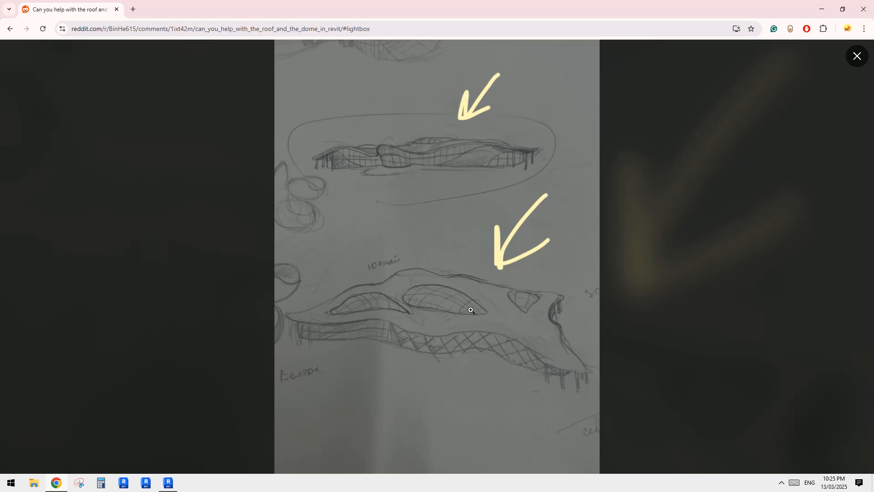
pyautogui.click(168, 483)
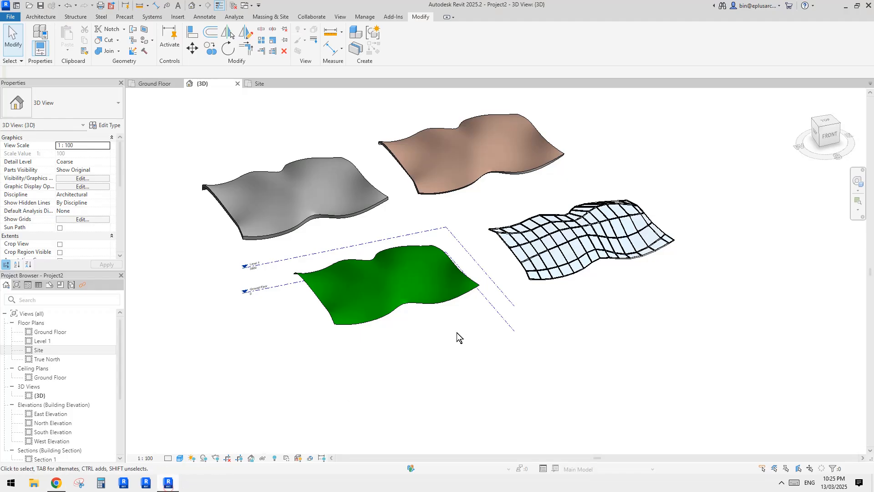
# Copy the green mass surface to the empty area in front of the original.
pyautogui.click(402, 287)
pyautogui.moveTo(436, 305); pyautogui.dragTo(371, 296, button='middle')
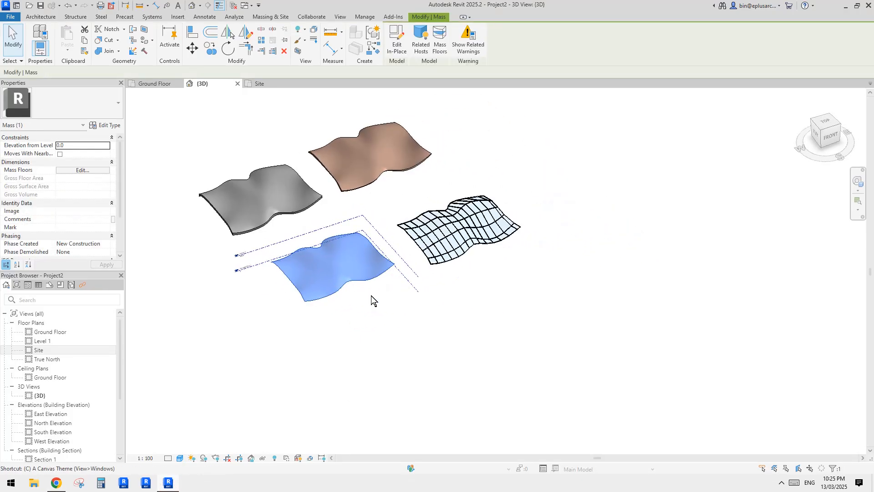
pyautogui.press('c')
pyautogui.press('o')
pyautogui.click(349, 278)
pyautogui.moveTo(455, 358); pyautogui.dragTo(428, 335, button='middle')
pyautogui.click(432, 358)
pyautogui.press('Escape')
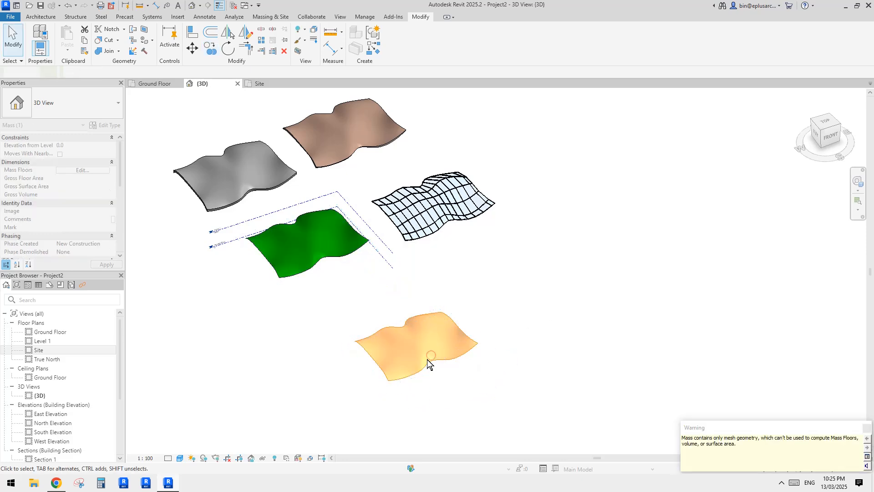
# Open the copied mass surface for in-place editing.
pyautogui.scroll(3, 435, 346)
pyautogui.click(391, 340)
pyautogui.scroll(1, 379, 357)
pyautogui.moveTo(380, 356)
pyautogui.mouseDown(button='middle')
pyautogui.moveTo(421, 340)
pyautogui.moveTo(390, 349)
pyautogui.mouseUp(button='middle')
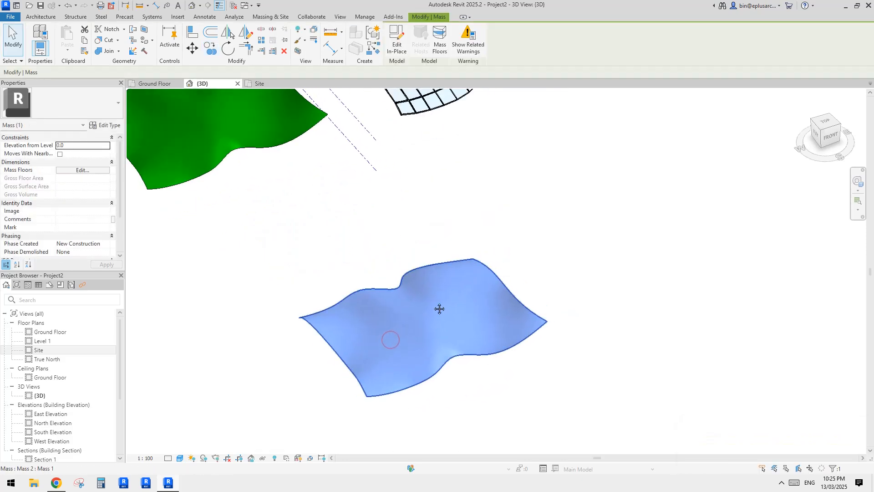
pyautogui.moveTo(448, 304); pyautogui.dragTo(475, 261, button='middle')
pyautogui.keyDown('shift'); pyautogui.moveTo(475, 261); pyautogui.dragTo(463, 294, button='middle'); pyautogui.keyUp('shift')
pyautogui.scroll(1, 464, 294)
pyautogui.moveTo(253, 326); pyautogui.dragTo(276, 315, button='middle')
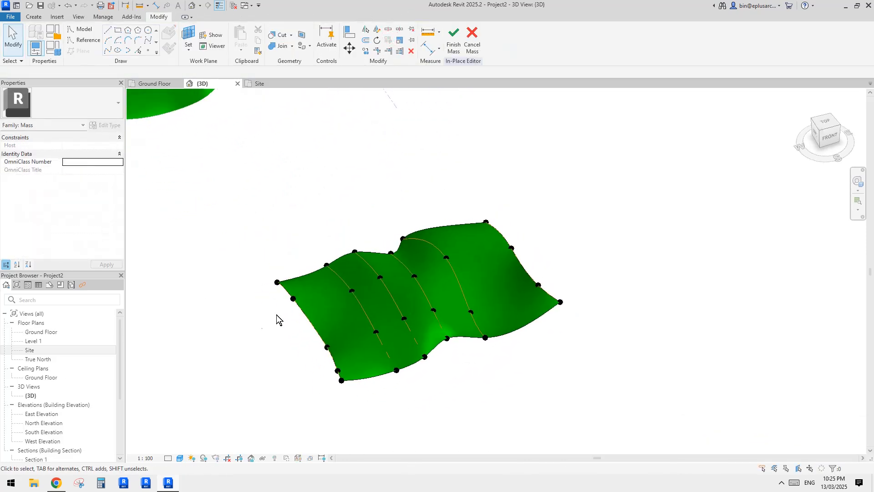
# Open the Site floor plan to view the copied mass's profile curves, and switch to Chrome to review the hand-drawn roof sketch.
pyautogui.click(38, 332)
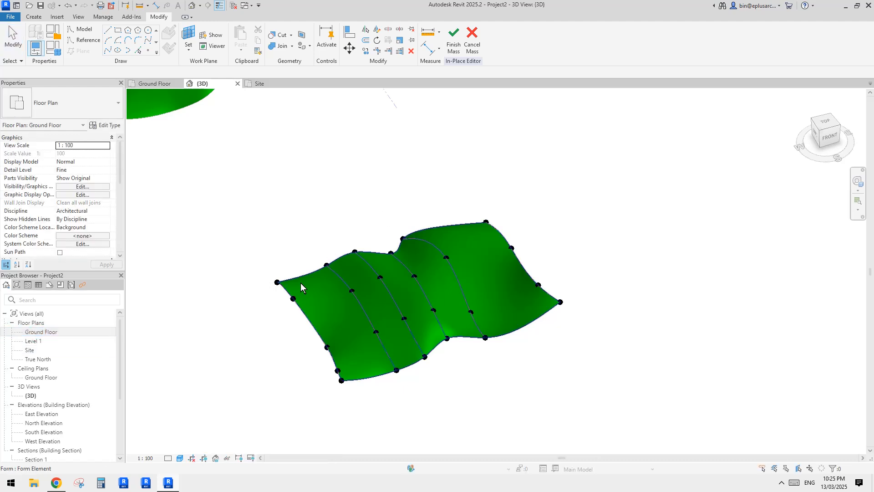
pyautogui.doubleClick(30, 350)
pyautogui.scroll(-7, 383, 286)
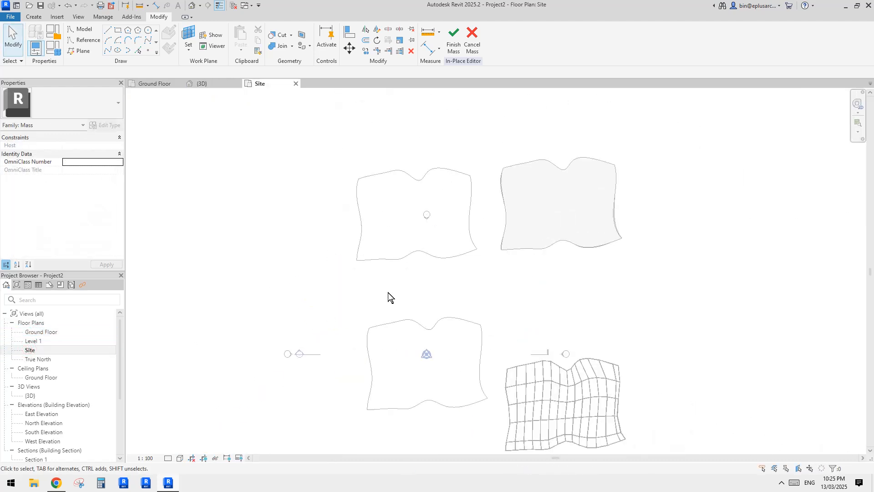
pyautogui.moveTo(409, 307); pyautogui.dragTo(409, 131, button='middle')
pyautogui.scroll(-1, 411, 146)
pyautogui.scroll(5, 431, 340)
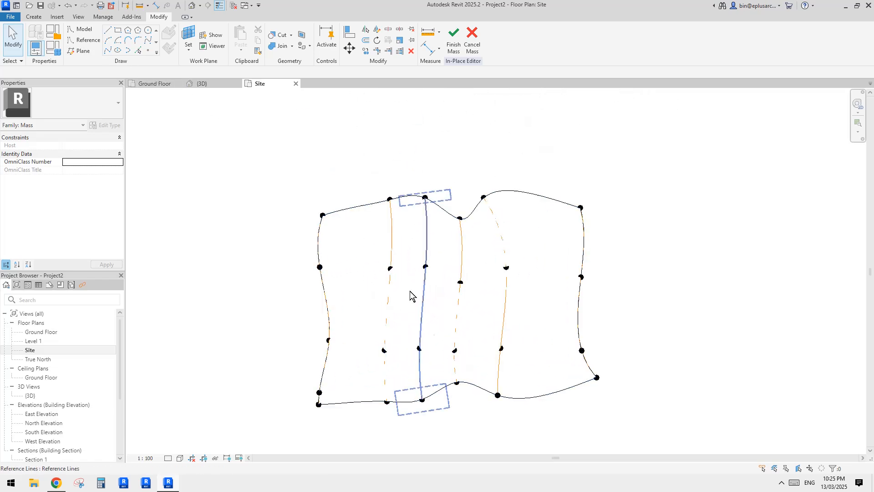
pyautogui.click(60, 482)
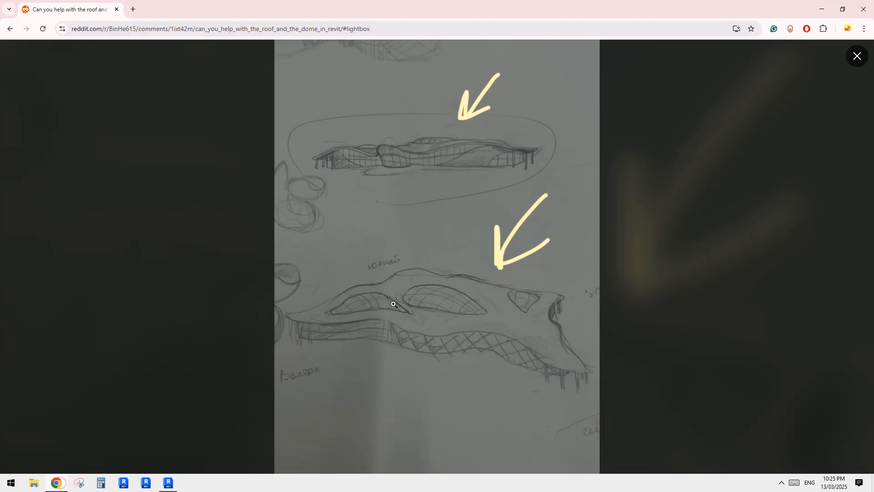
# Switch to Revit and draw a reference spline arching across the middle of the copied mass, on the Ground Floor work plane.
pyautogui.click(144, 485)
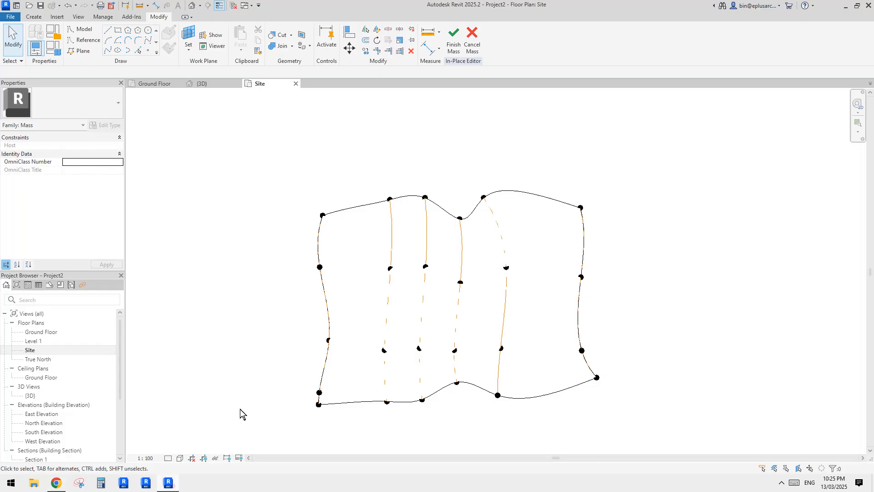
pyautogui.click(82, 41)
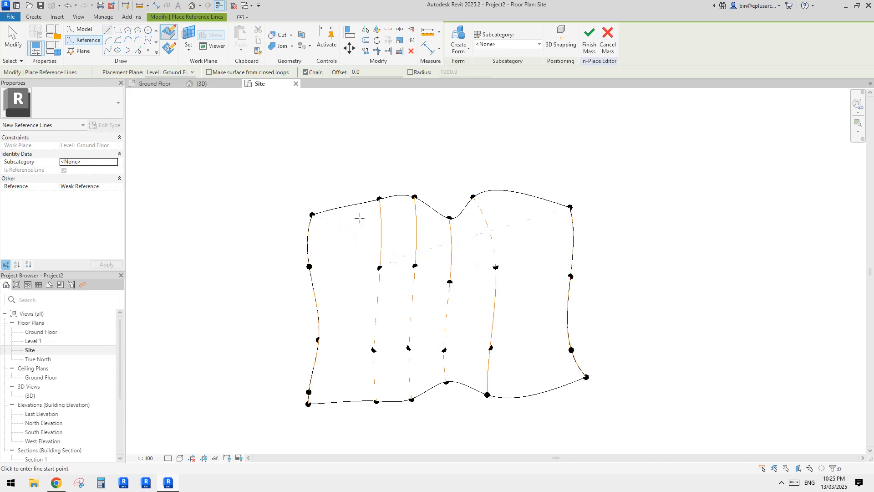
pyautogui.click(147, 41)
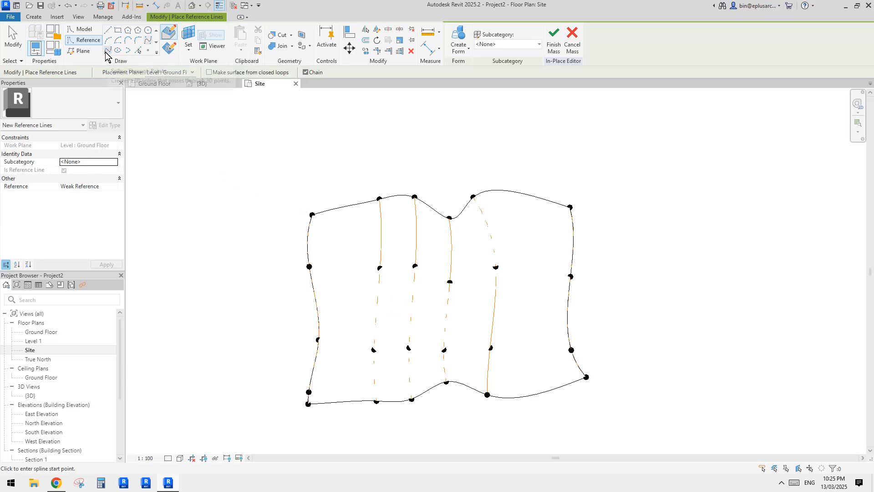
pyautogui.click(167, 50)
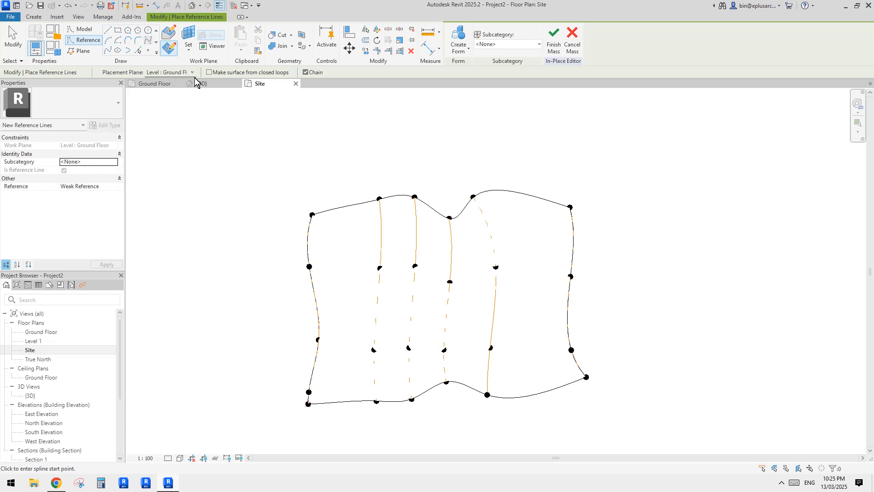
pyautogui.click(355, 328)
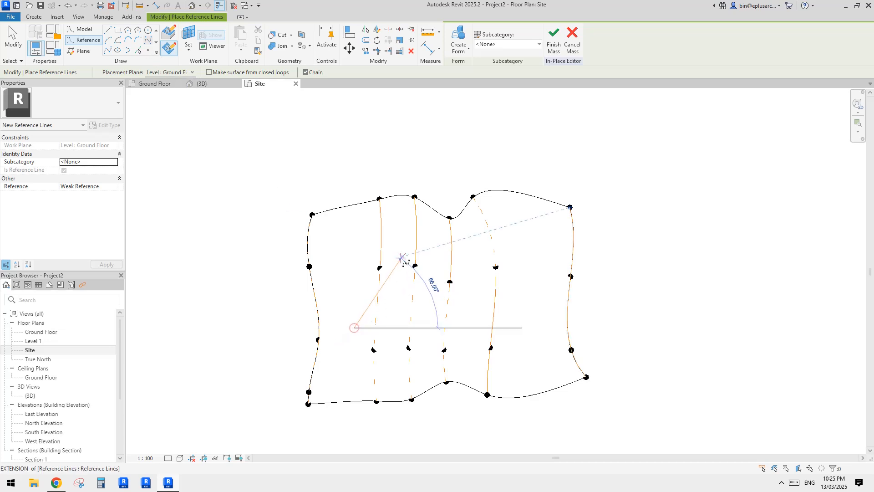
pyautogui.click(399, 258)
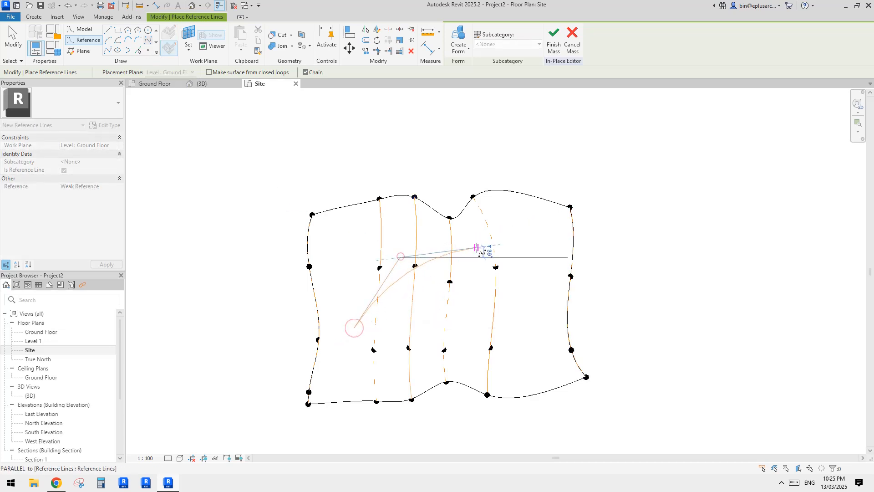
pyautogui.click(478, 290)
pyautogui.press('Escape')
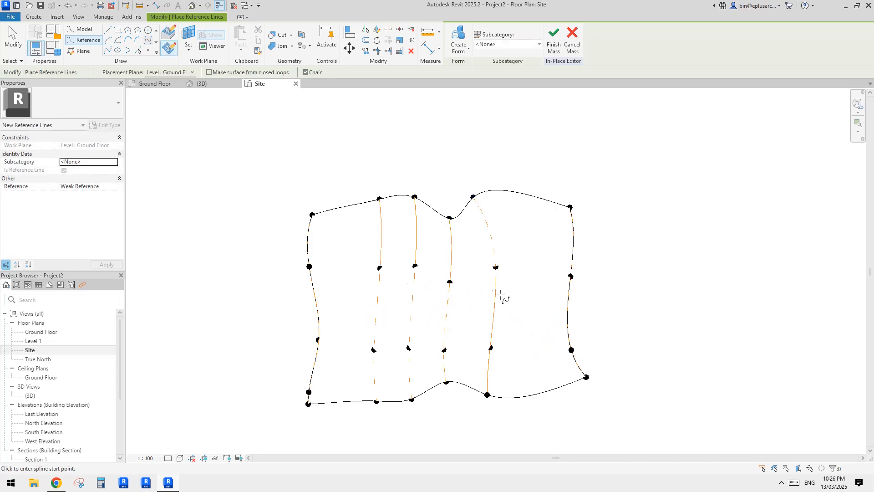
# Display the Site plan in wireframe and close the eye-shaped outline with a second reference spline curving below the first.
pyautogui.moveTo(488, 285); pyautogui.dragTo(497, 285, button='middle')
pyautogui.press('w')
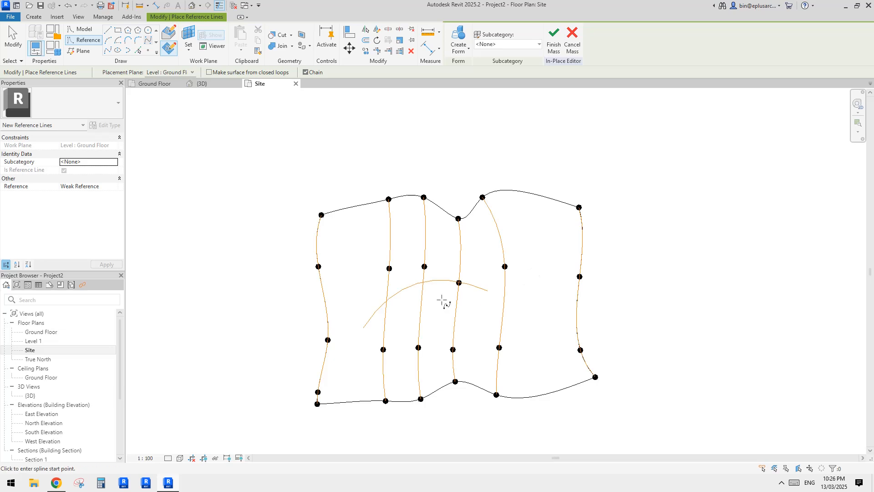
pyautogui.scroll(2, 445, 294)
pyautogui.click(505, 294)
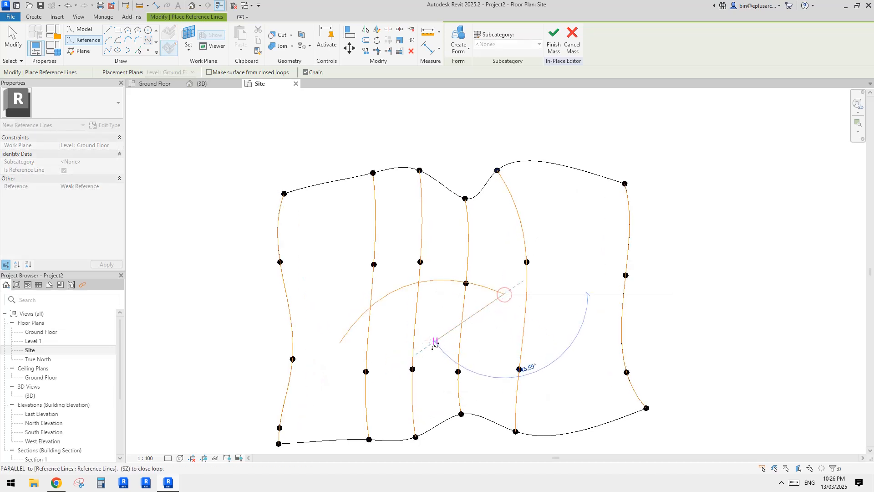
pyautogui.click(435, 349)
pyautogui.click(339, 343)
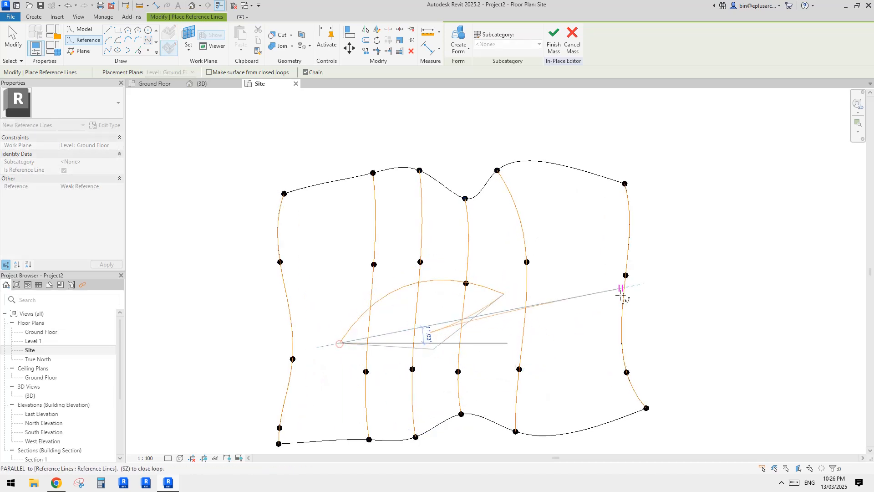
pyautogui.press('Escape')
pyautogui.press('Escape')
# Create a void form in the 3D view from the two reference splines beneath the mass surface.
pyautogui.click(435, 338)
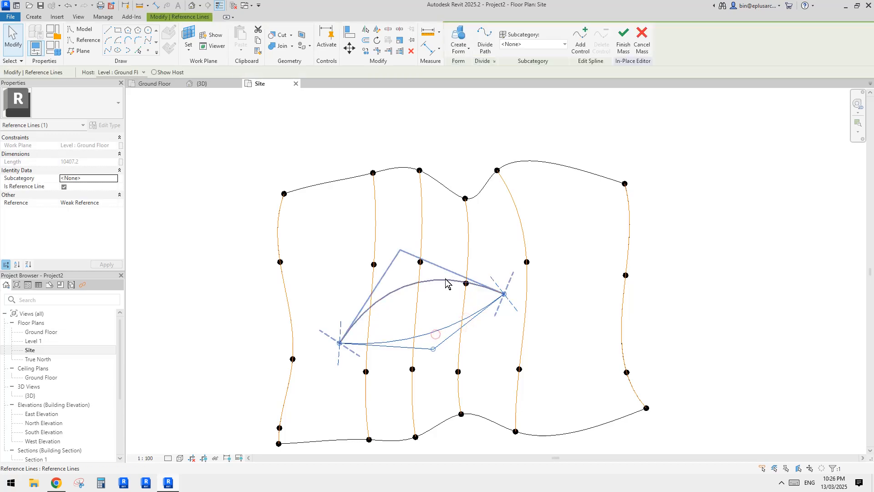
pyautogui.keyDown('ctrl'); pyautogui.click(441, 280); pyautogui.keyUp('ctrl')
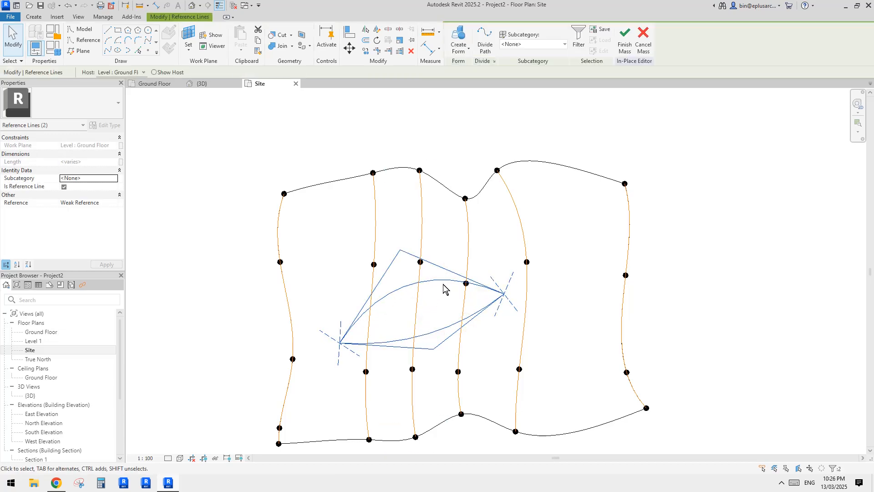
pyautogui.click(191, 6)
pyautogui.scroll(-1, 474, 275)
pyautogui.keyDown('shift'); pyautogui.moveTo(474, 275); pyautogui.dragTo(464, 265, button='middle'); pyautogui.keyUp('shift')
pyautogui.scroll(2, 462, 264)
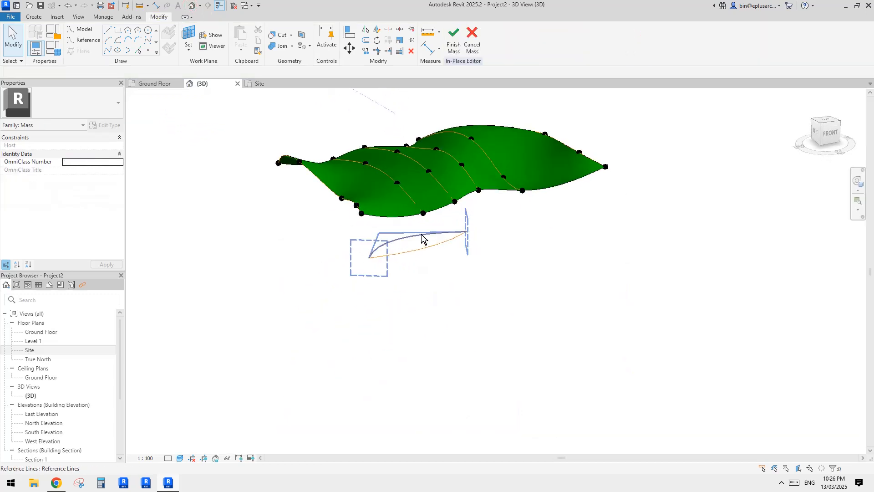
pyautogui.moveTo(431, 267); pyautogui.dragTo(404, 233)
pyautogui.moveTo(416, 264); pyautogui.dragTo(433, 314, button='middle')
pyautogui.moveTo(466, 277); pyautogui.dragTo(455, 303, button='middle')
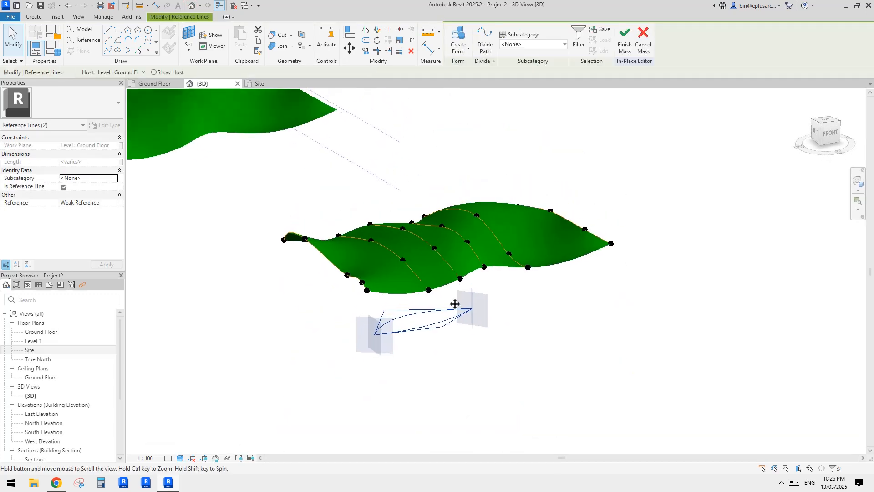
pyautogui.keyDown('shift'); pyautogui.moveTo(413, 334); pyautogui.dragTo(433, 312, button='middle'); pyautogui.keyUp('shift')
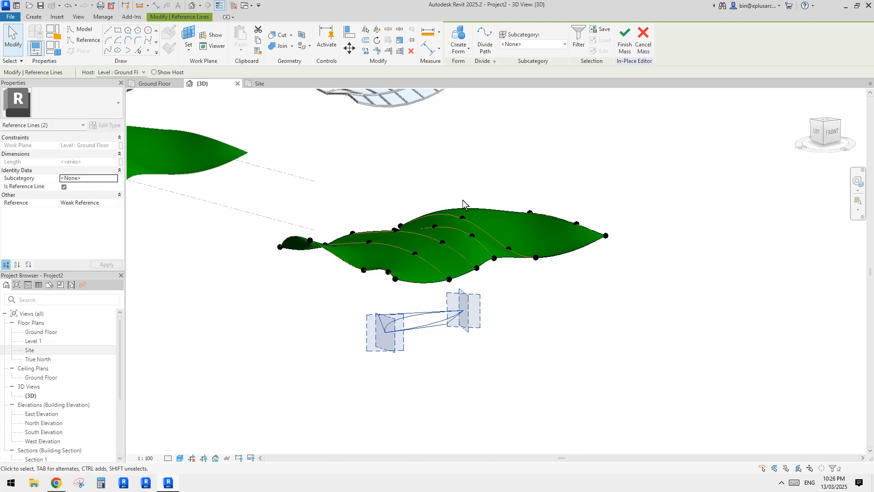
pyautogui.click(467, 49)
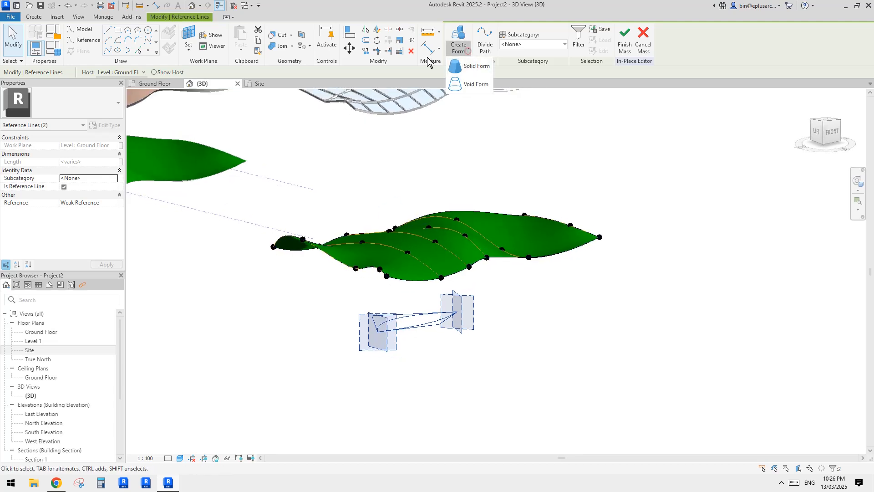
pyautogui.click(468, 86)
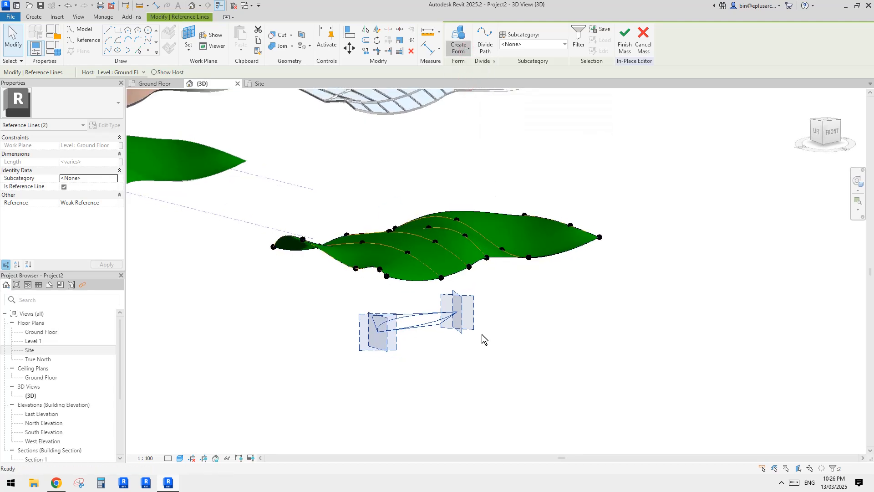
# Stretch the void form's top face upward until it passes completely through the green surface.
pyautogui.keyDown('shift'); pyautogui.moveTo(494, 314); pyautogui.dragTo(521, 307, button='middle'); pyautogui.keyUp('shift')
pyautogui.moveTo(413, 300); pyautogui.dragTo(413, 194)
pyautogui.click(561, 320)
pyautogui.keyDown('shift'); pyautogui.moveTo(558, 322); pyautogui.dragTo(485, 403, button='middle'); pyautogui.keyUp('shift')
pyautogui.keyDown('shift'); pyautogui.moveTo(412, 263); pyautogui.dragTo(580, 282, button='middle'); pyautogui.keyUp('shift')
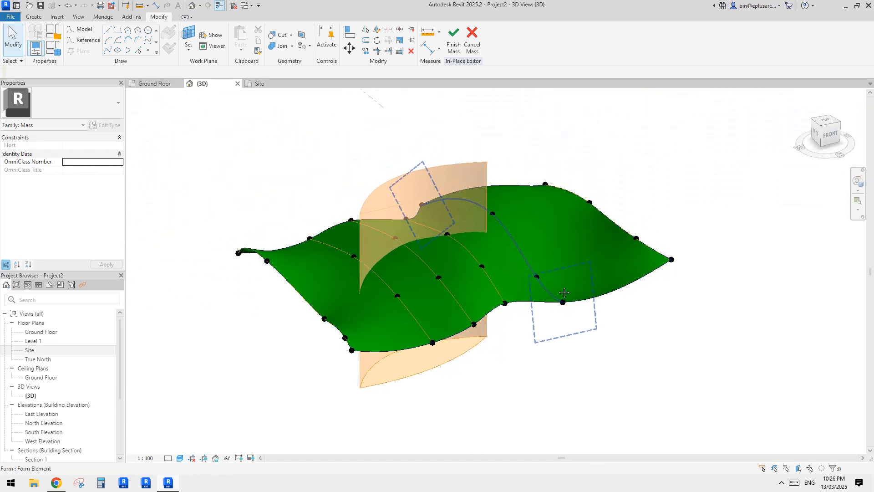
# Cut the green surface with the void form and finish the in-place mass.
pyautogui.click(277, 35)
pyautogui.click(592, 244)
pyautogui.click(484, 178)
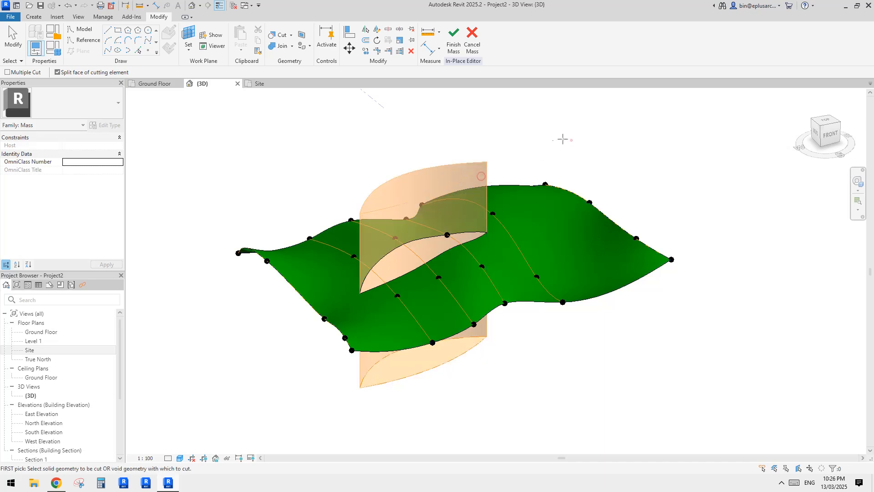
pyautogui.keyDown('shift'); pyautogui.moveTo(564, 139); pyautogui.dragTo(533, 303, button='middle'); pyautogui.keyUp('shift')
pyautogui.press('Escape')
pyautogui.keyDown('shift'); pyautogui.moveTo(443, 259); pyautogui.dragTo(473, 264, button='middle'); pyautogui.keyUp('shift')
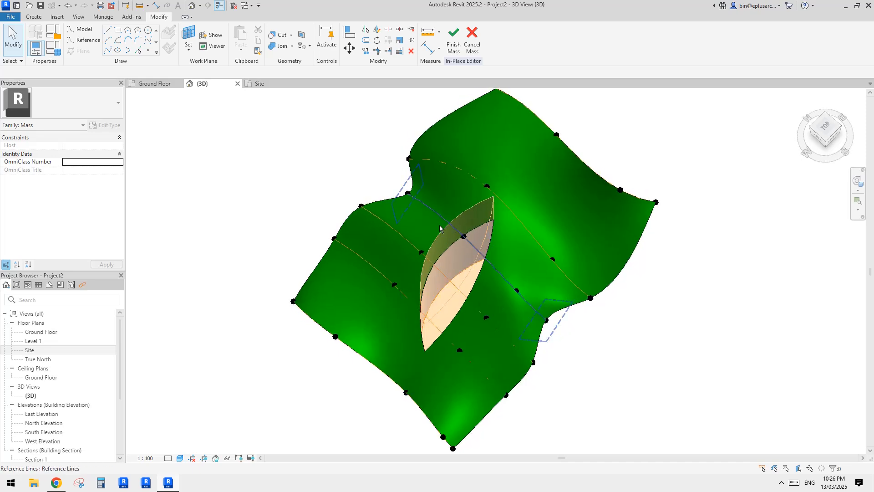
pyautogui.click(456, 40)
pyautogui.keyDown('shift'); pyautogui.moveTo(697, 157); pyautogui.dragTo(551, 147, button='middle'); pyautogui.keyUp('shift')
# Create a Generic - 125mm roof by face on the mass surface with the eye-shaped opening.
pyautogui.click(45, 16)
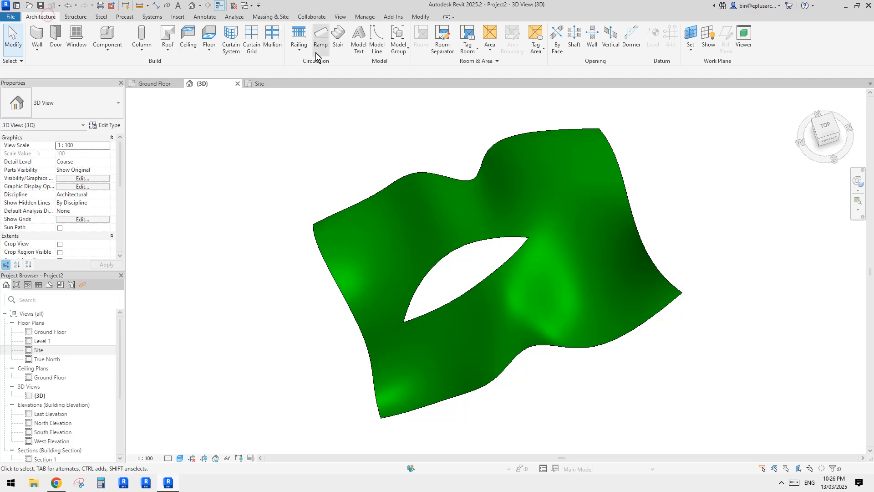
pyautogui.click(171, 50)
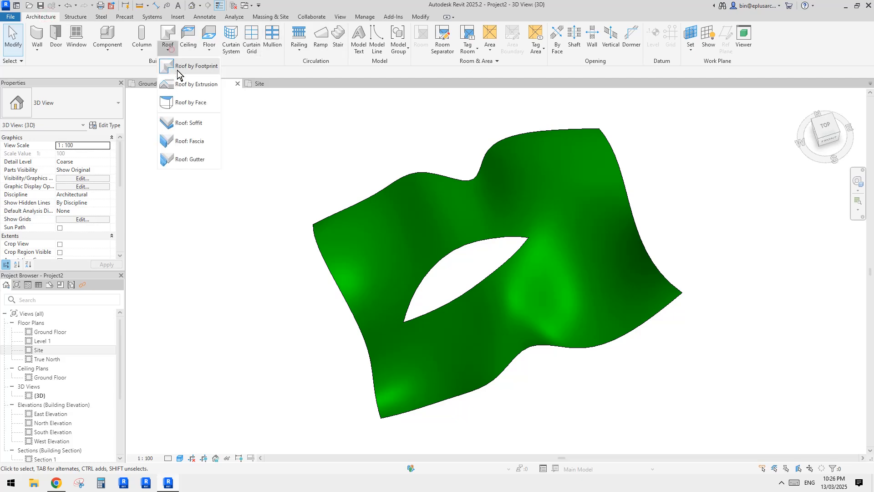
pyautogui.click(194, 100)
pyautogui.click(425, 231)
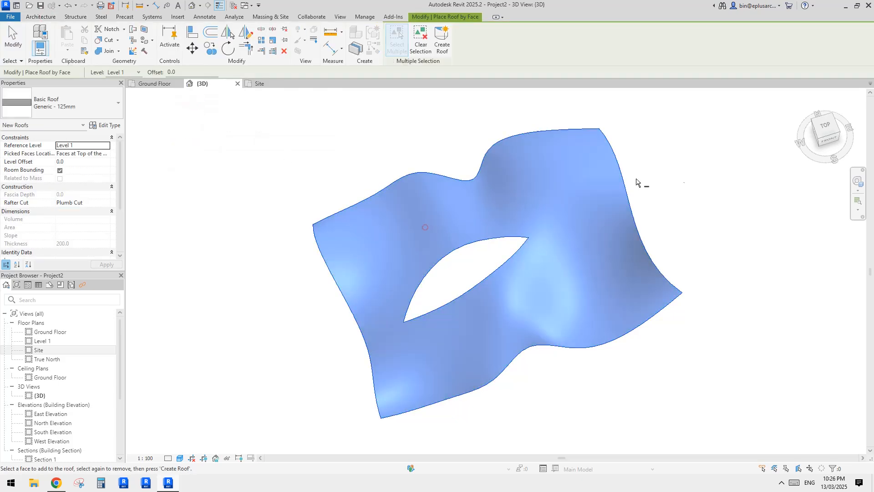
pyautogui.click(442, 49)
pyautogui.keyDown('shift'); pyautogui.moveTo(671, 195); pyautogui.dragTo(654, 163, button='middle'); pyautogui.keyUp('shift')
pyautogui.press('Escape')
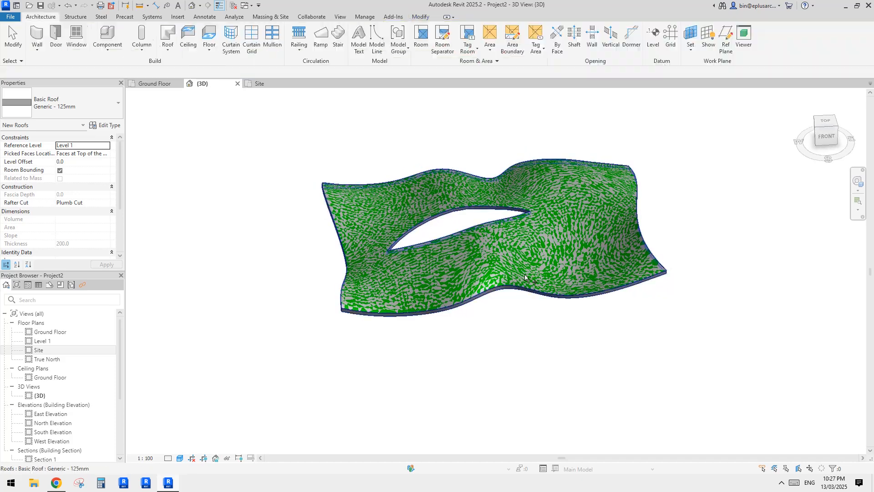
# Move the new roof off the mass into the empty area beside it, in front of the curtain system.
pyautogui.click(486, 300)
pyautogui.scroll(-2, 487, 300)
pyautogui.moveTo(511, 287)
pyautogui.mouseDown(button='middle')
pyautogui.moveTo(488, 299)
pyautogui.moveTo(531, 310)
pyautogui.moveTo(518, 298)
pyautogui.mouseUp(button='middle')
pyautogui.press('m')
pyautogui.press('v')
pyautogui.scroll(-2, 490, 301)
pyautogui.moveTo(517, 298); pyautogui.dragTo(492, 339, button='middle')
pyautogui.click(469, 324)
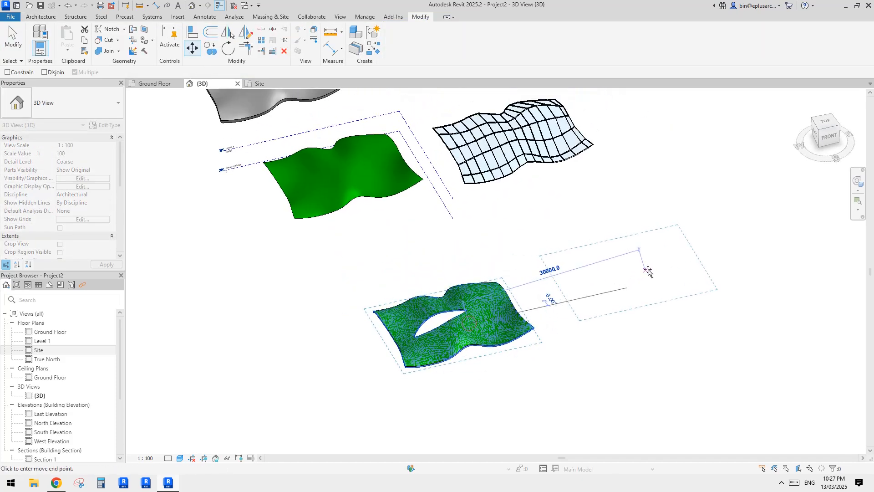
pyautogui.click(629, 272)
pyautogui.scroll(3, 454, 329)
pyautogui.press('Escape')
pyautogui.scroll(2, 433, 323)
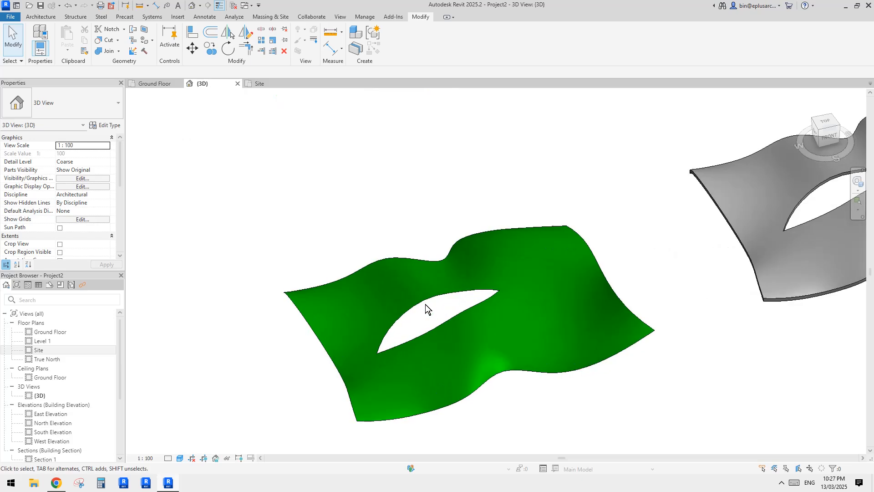
pyautogui.click(431, 310)
pyautogui.press('Escape')
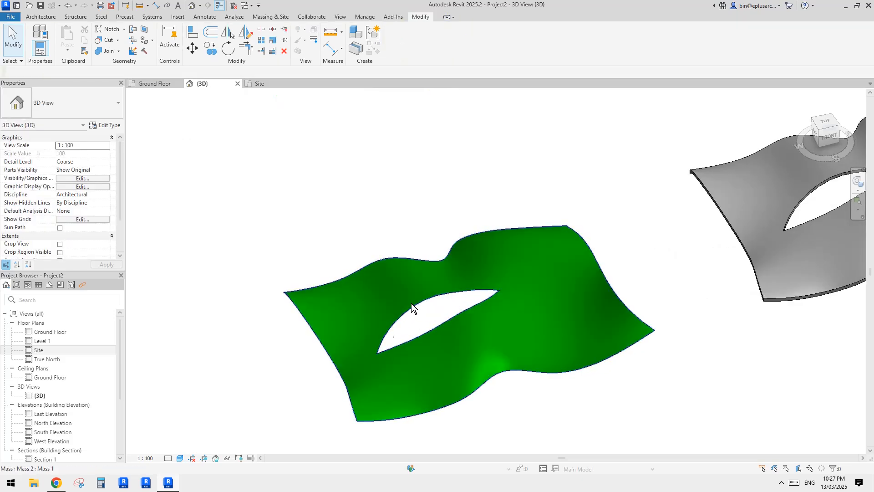
pyautogui.scroll(-2, 428, 310)
pyautogui.scroll(1, 448, 321)
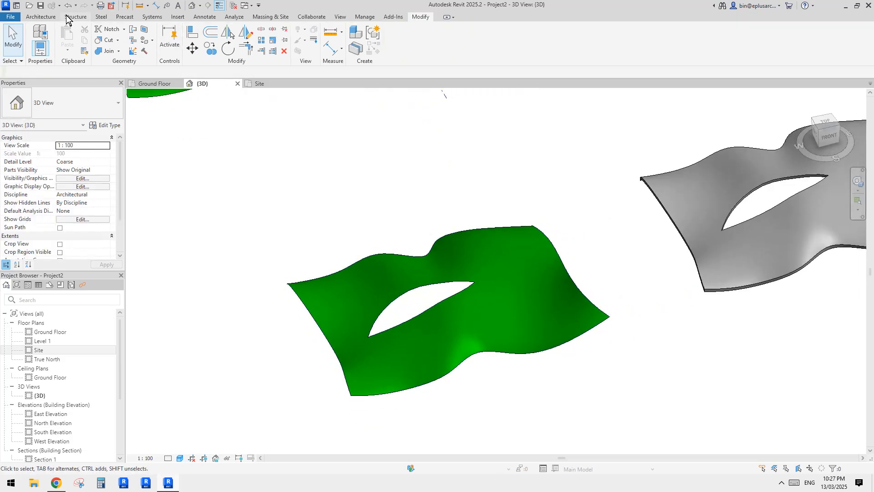
pyautogui.click(41, 17)
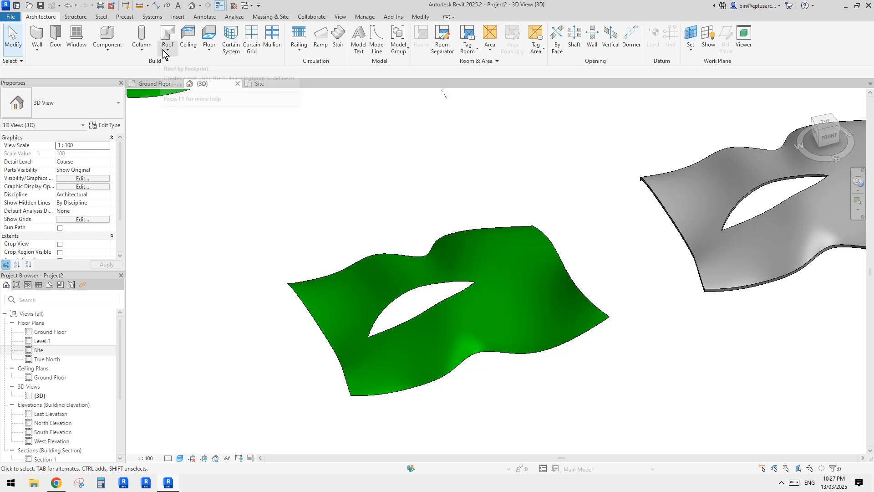
pyautogui.click(163, 53)
pyautogui.click(195, 108)
pyautogui.moveTo(438, 299); pyautogui.dragTo(450, 269, button='middle')
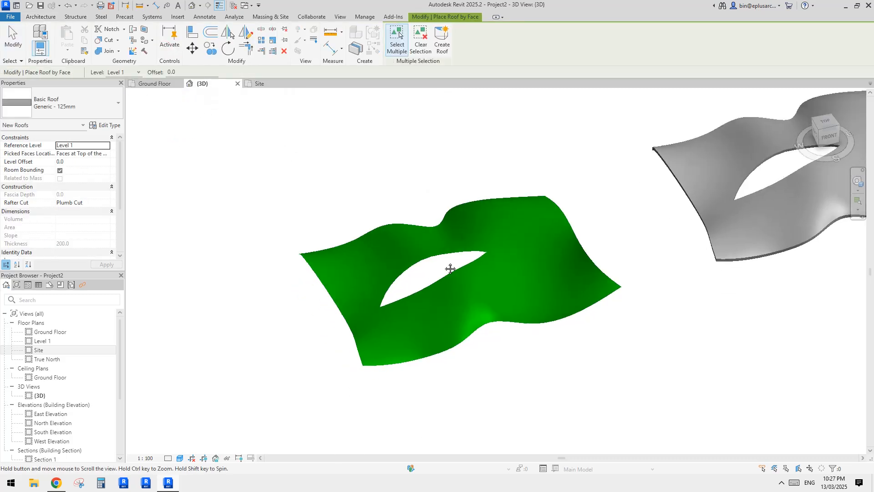
pyautogui.scroll(2, 450, 269)
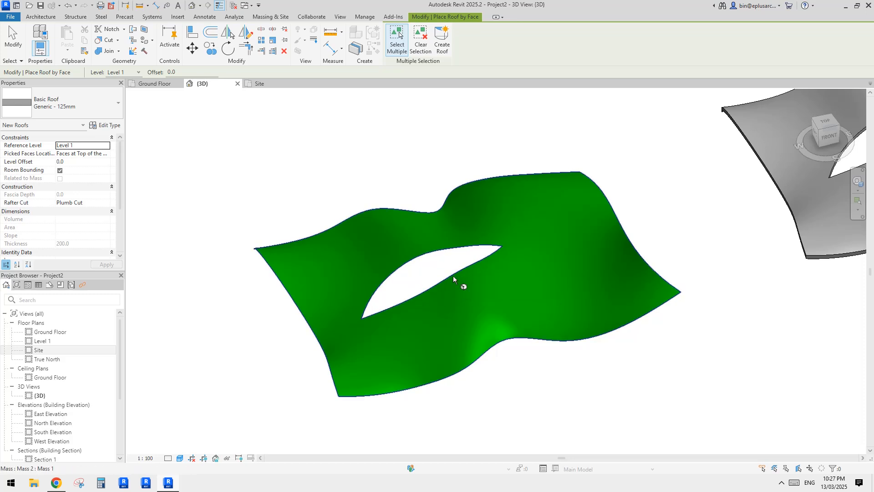
pyautogui.press('Escape')
pyautogui.press('Escape')
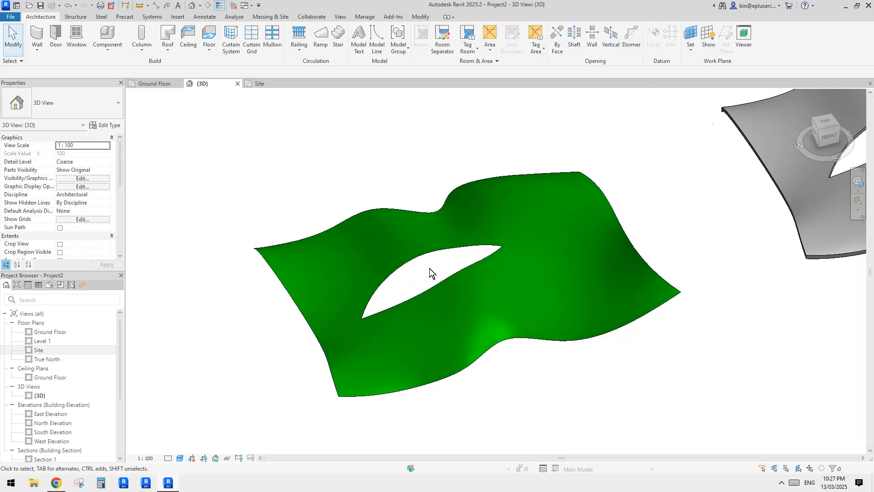
# Check the glazed roof openings on the sketch in Chrome, and reopen the cut mass in Revit for in-place editing.
pyautogui.scroll(-2, 299, 294)
pyautogui.click(56, 483)
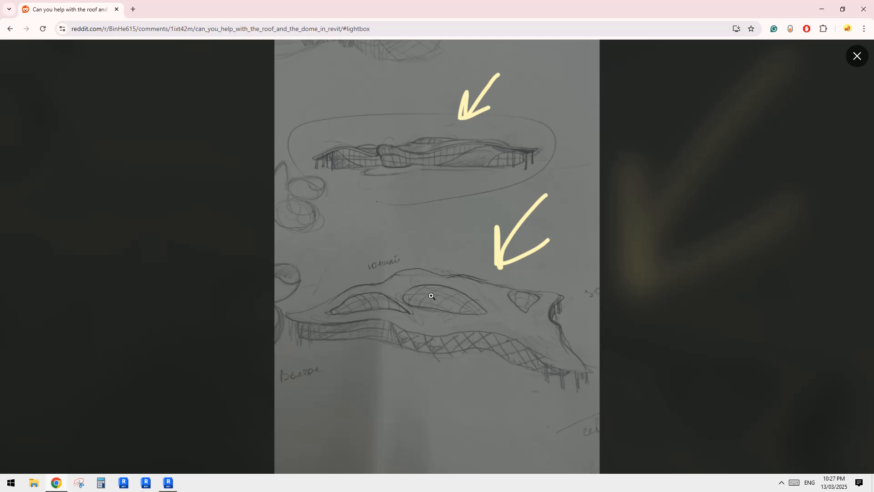
pyautogui.click(168, 483)
pyautogui.keyDown('shift'); pyautogui.moveTo(459, 336); pyautogui.dragTo(426, 230, button='middle'); pyautogui.keyUp('shift')
pyautogui.click(451, 313)
pyautogui.doubleClick(453, 324)
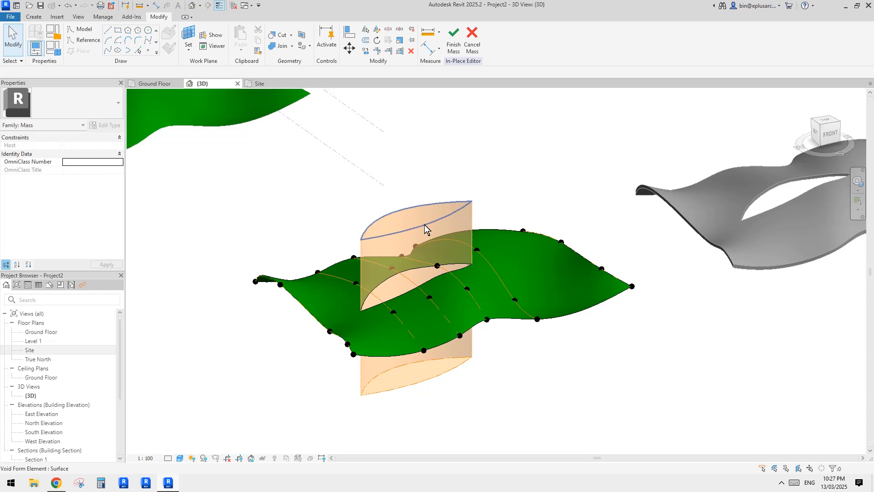
pyautogui.click(424, 225)
pyautogui.click(517, 189)
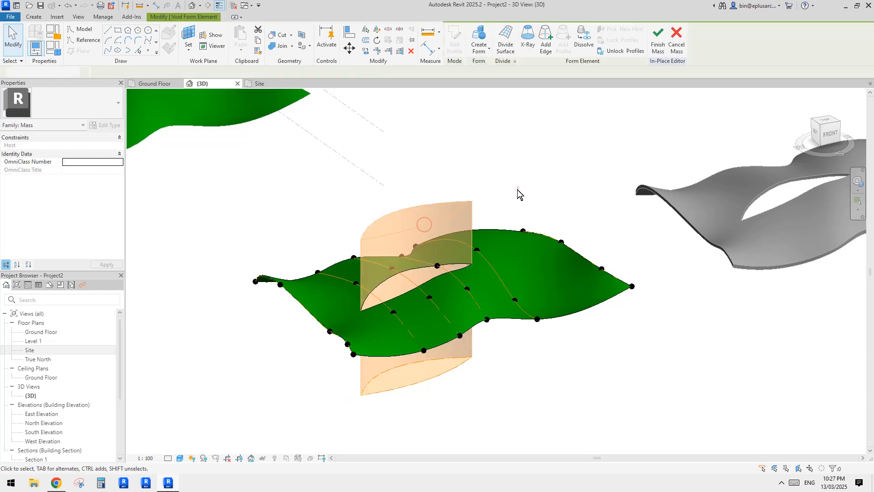
# Temporarily hide the void form that cuts through the green mass surface.
pyautogui.click(455, 214)
pyautogui.press('h')
pyautogui.press('h')
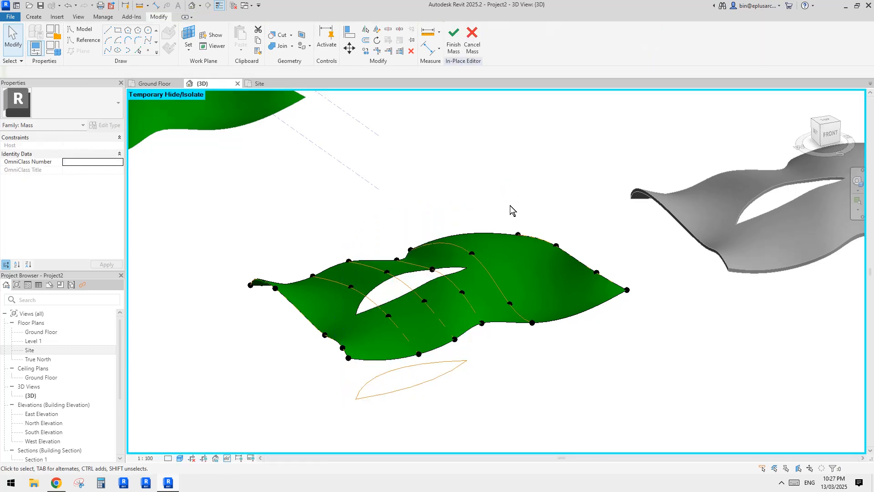
# Set the 3D view scale to 1:1000 so the edges around the eye-shaped opening display with heavier lines.
pyautogui.keyDown('shift'); pyautogui.moveTo(458, 291); pyautogui.dragTo(466, 292, button='middle'); pyautogui.keyUp('shift')
pyautogui.scroll(3, 444, 288)
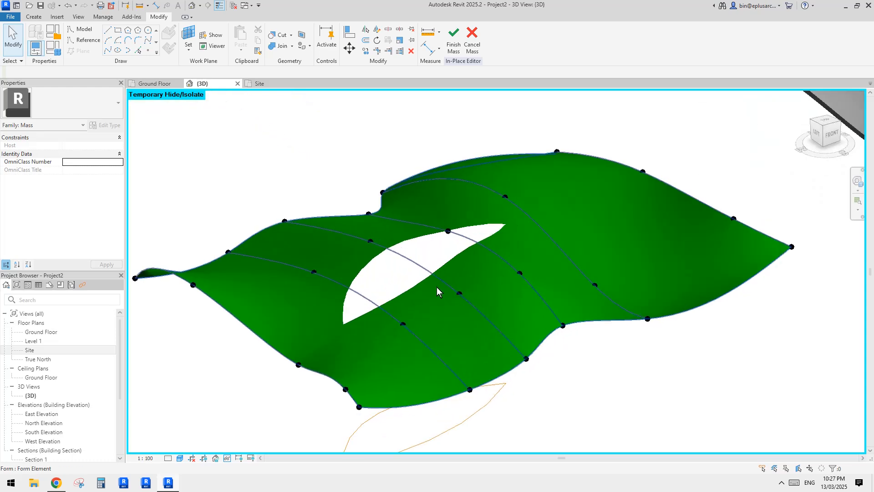
pyautogui.scroll(3, 436, 287)
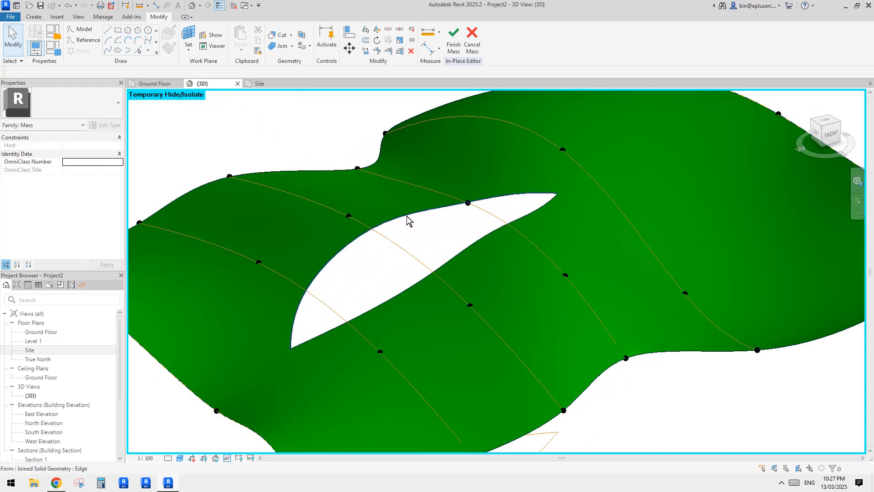
pyautogui.moveTo(324, 262); pyautogui.dragTo(330, 259, button='middle')
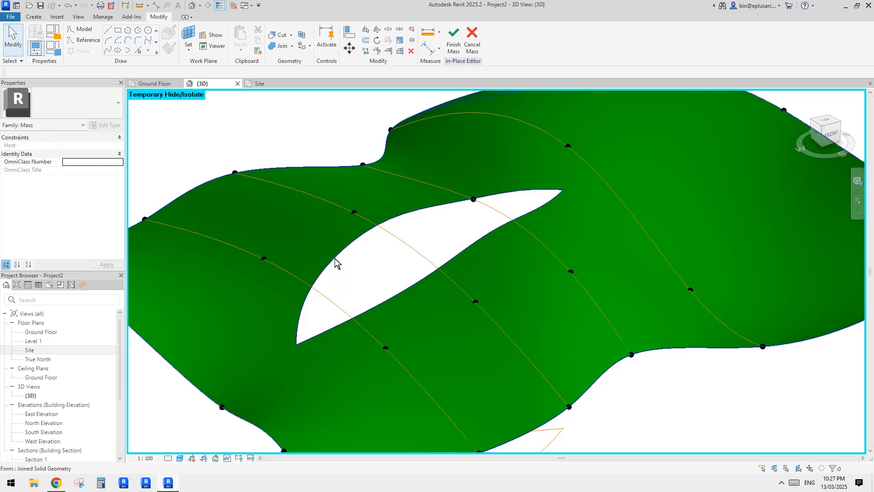
pyautogui.moveTo(420, 285); pyautogui.dragTo(403, 294, button='middle')
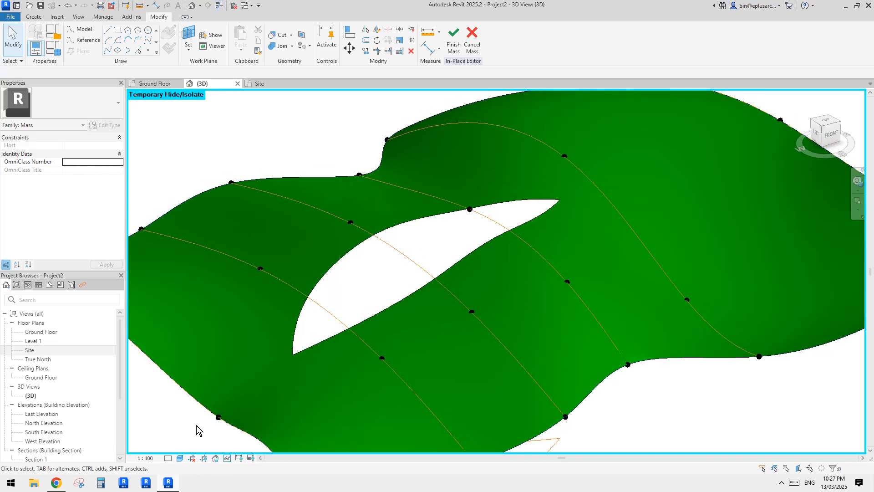
pyautogui.click(146, 460)
pyautogui.click(147, 433)
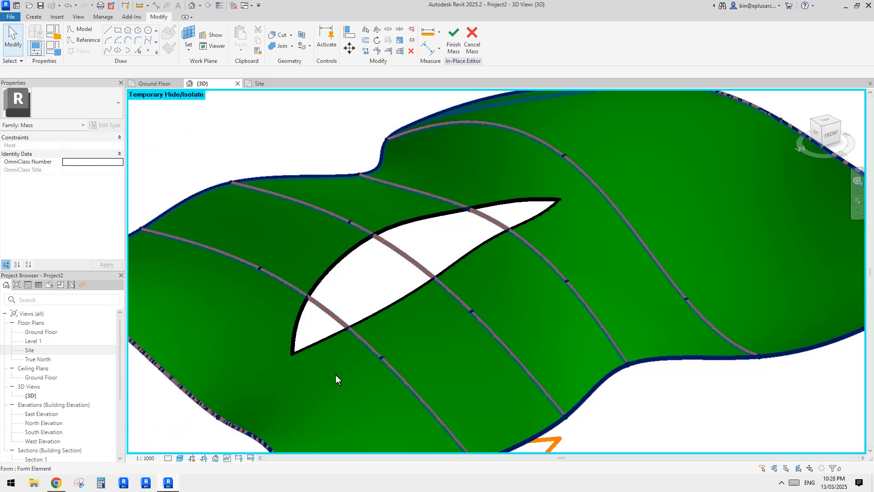
# Create a form from the two curved edges of the eye-shaped opening, choosing the surface option that fills the opening.
pyautogui.moveTo(414, 294); pyautogui.dragTo(403, 302, button='middle')
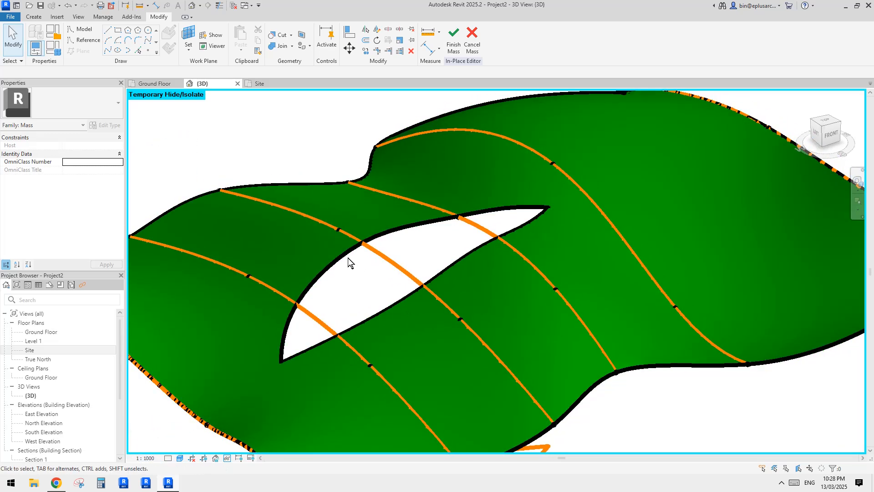
pyautogui.moveTo(333, 271); pyautogui.dragTo(337, 272, button='middle')
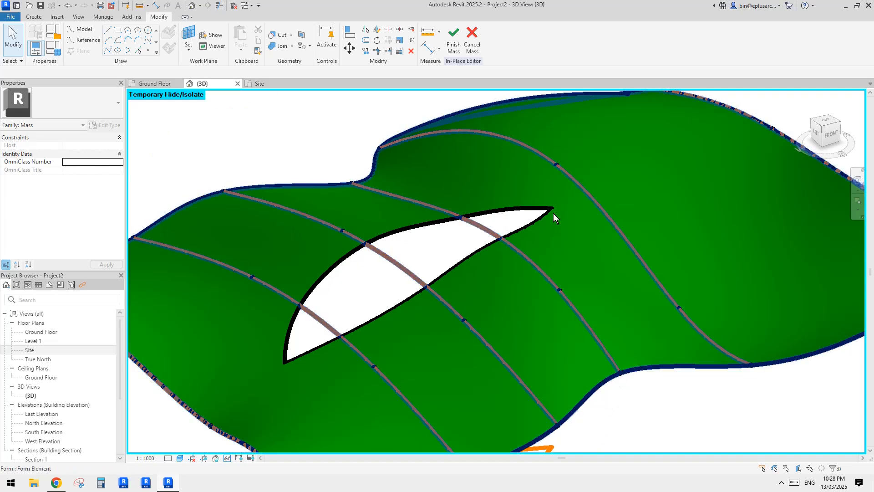
pyautogui.click(328, 273)
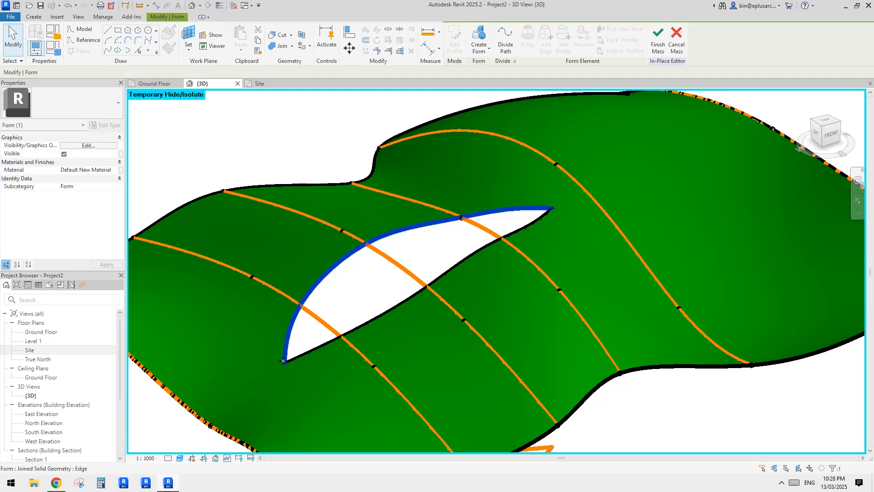
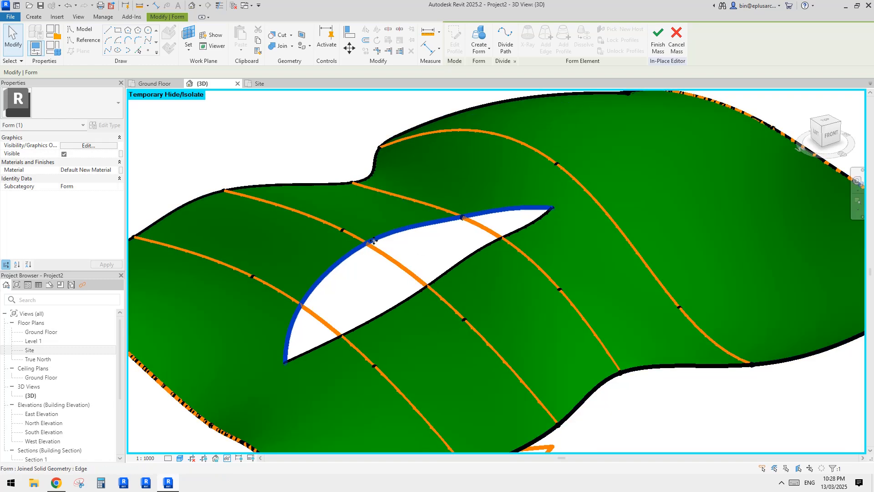
pyautogui.moveTo(466, 264); pyautogui.dragTo(461, 260, button='middle')
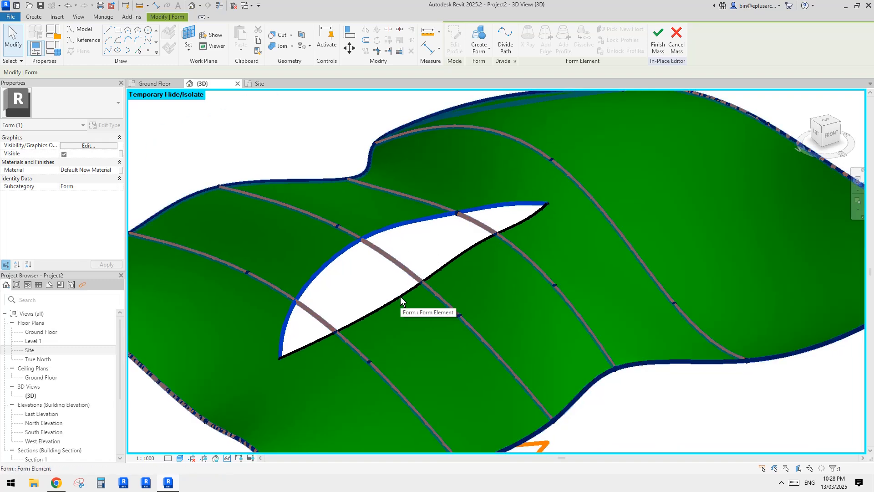
pyautogui.press('Tab')
pyautogui.press('Tab')
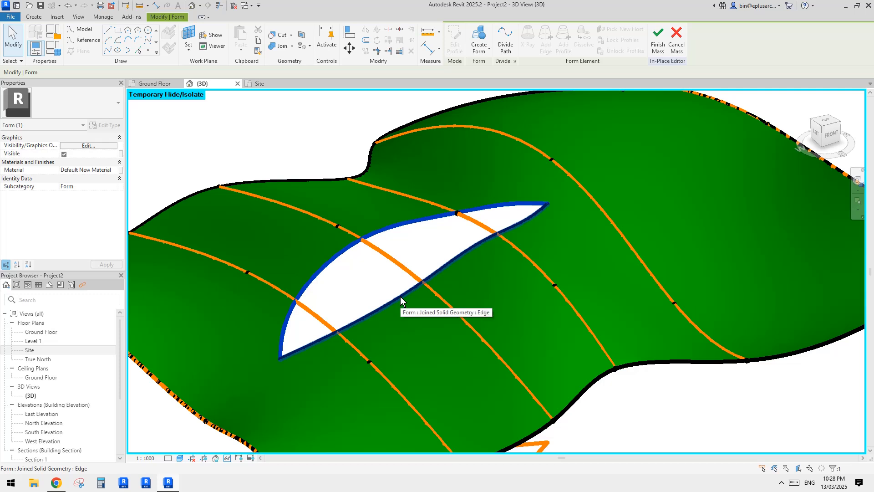
pyautogui.keyDown('ctrl'); pyautogui.click(400, 296); pyautogui.keyUp('ctrl')
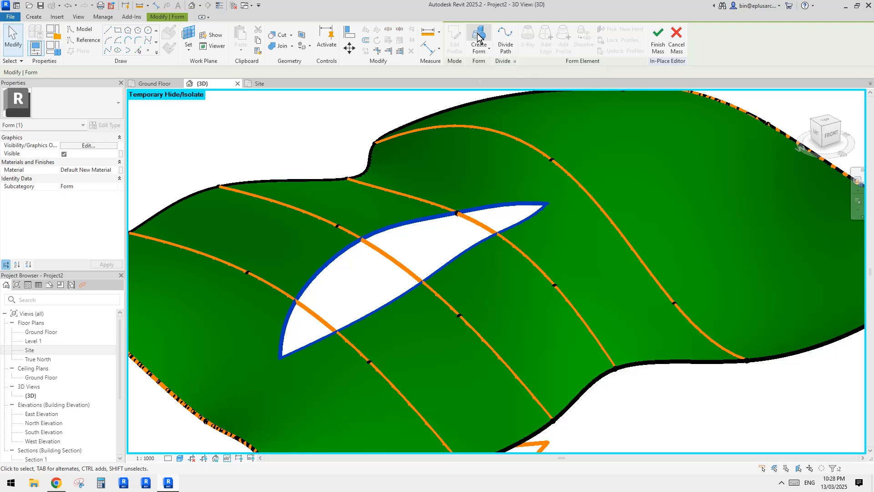
pyautogui.scroll(-3, 501, 223)
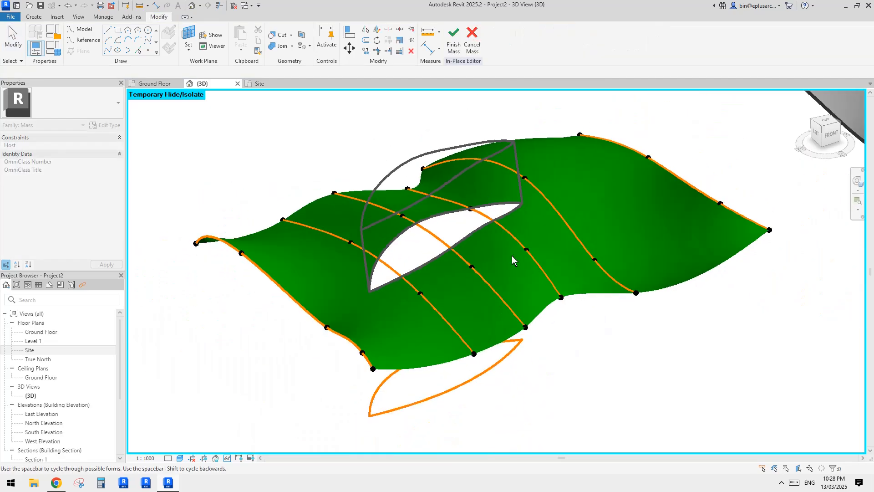
pyautogui.keyDown('shift'); pyautogui.moveTo(512, 256); pyautogui.dragTo(523, 156, button='middle'); pyautogui.keyUp('shift')
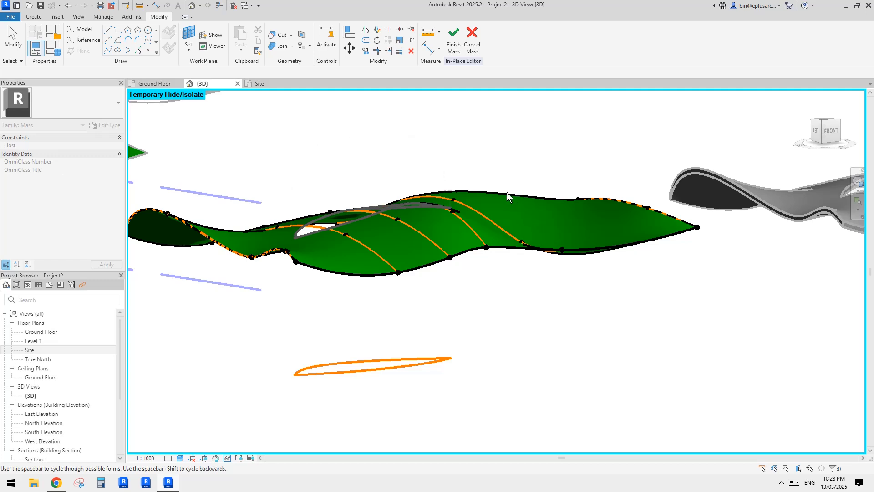
pyautogui.moveTo(485, 156); pyautogui.dragTo(548, 199, button='middle')
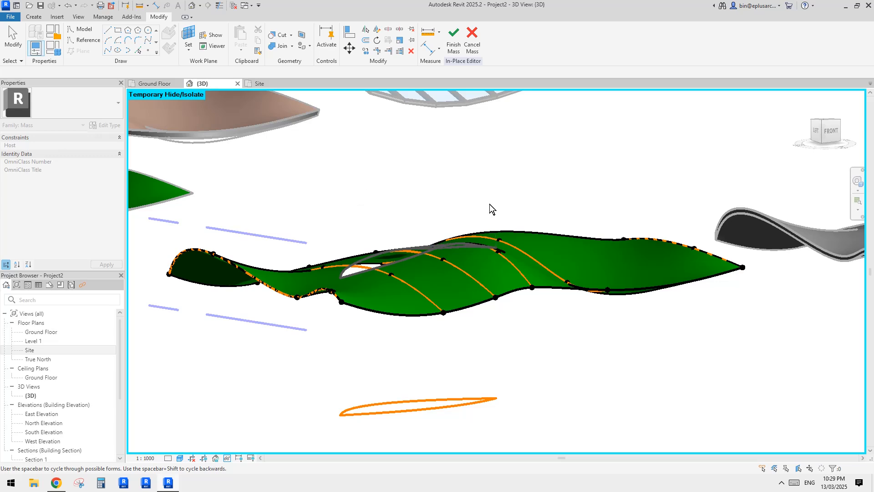
pyautogui.keyDown('shift'); pyautogui.moveTo(513, 173); pyautogui.dragTo(421, 247, button='middle'); pyautogui.keyUp('shift')
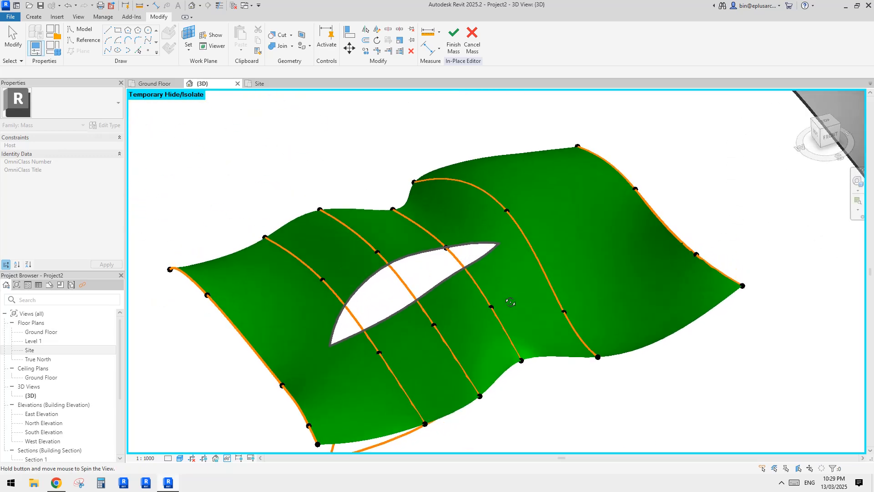
pyautogui.click(721, 158)
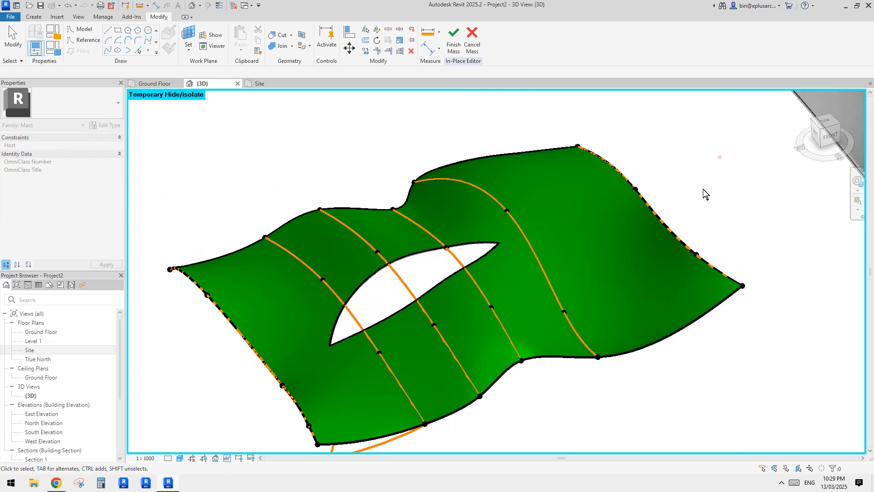
# Open the material choice for the infill surface and duplicate Default New Material with its assets.
pyautogui.scroll(2, 422, 279)
pyautogui.scroll(-2, 455, 260)
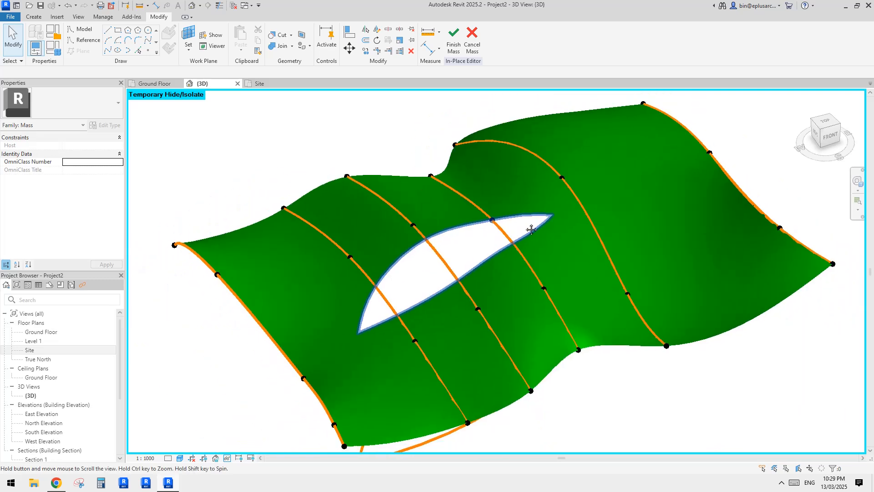
pyautogui.click(474, 250)
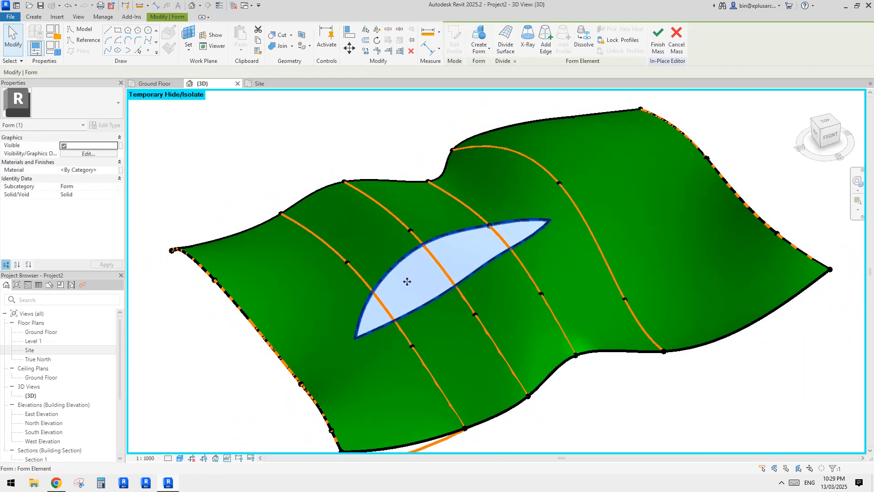
pyautogui.keyDown('shift'); pyautogui.moveTo(443, 264); pyautogui.dragTo(305, 261, button='middle'); pyautogui.keyUp('shift')
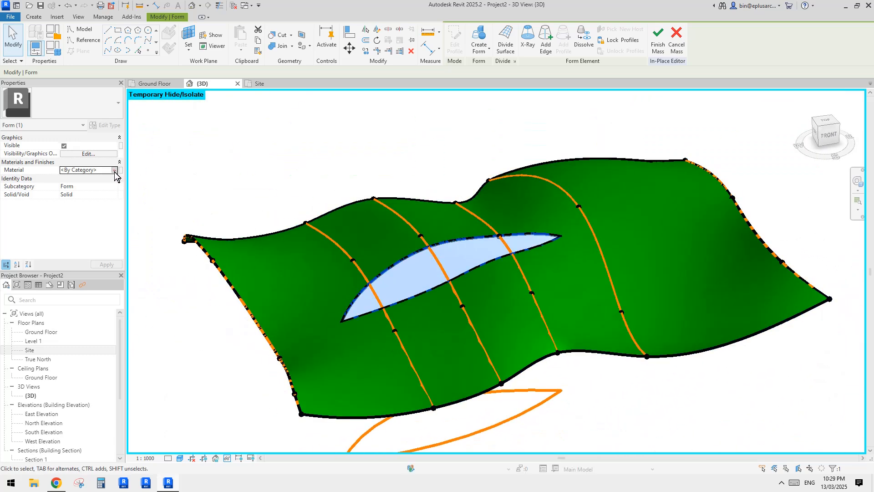
pyautogui.click(114, 170)
pyautogui.rightClick(319, 253)
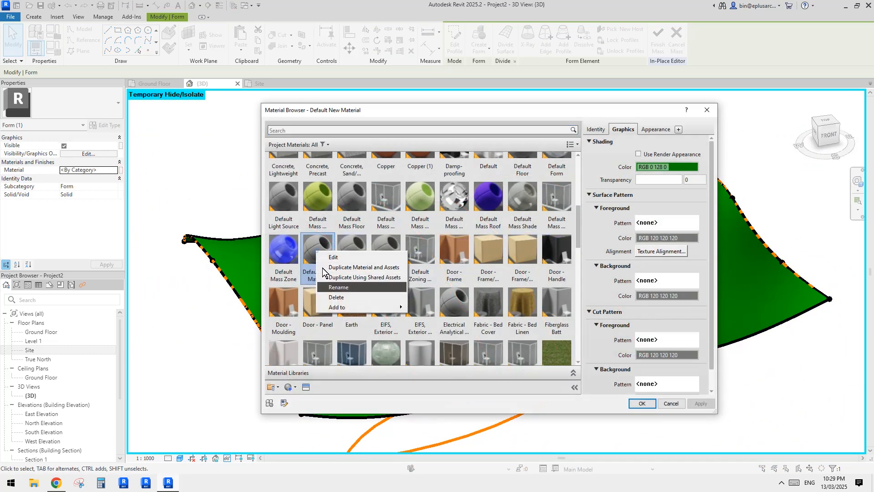
pyautogui.click(337, 267)
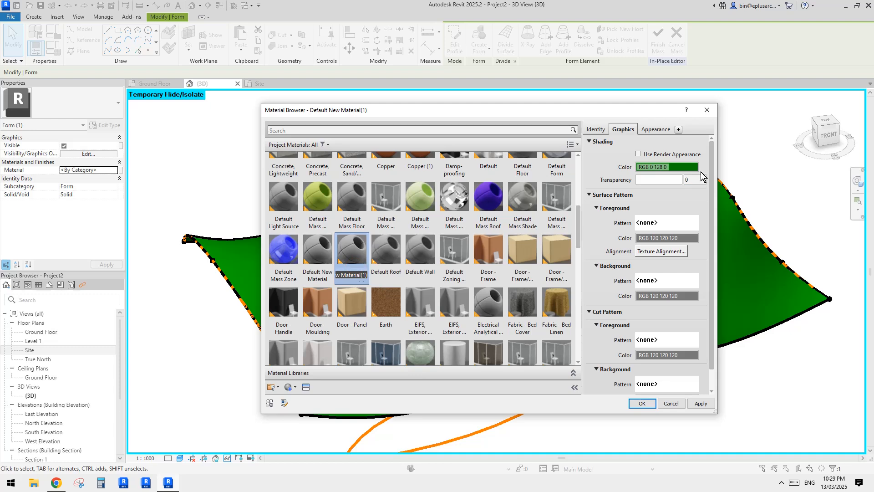
# Set the duplicated material's shading color to RGB 255-128-128 and assign it to the infill surface.
pyautogui.click(670, 167)
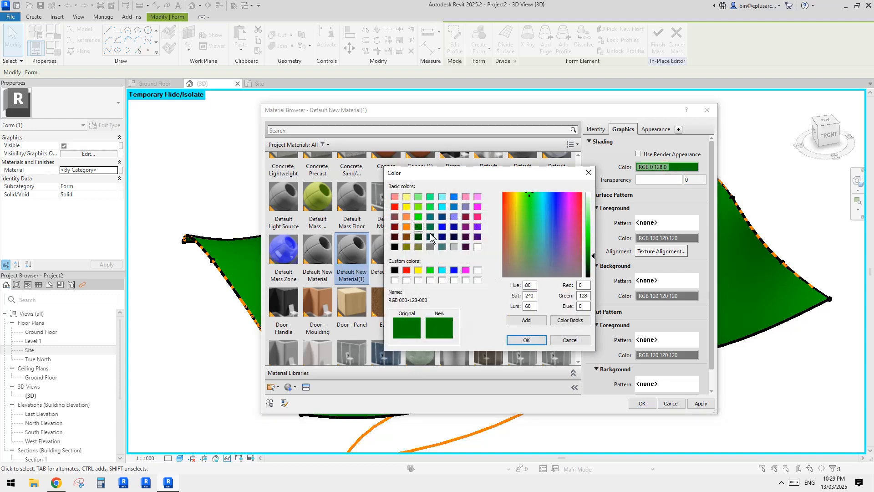
pyautogui.click(395, 198)
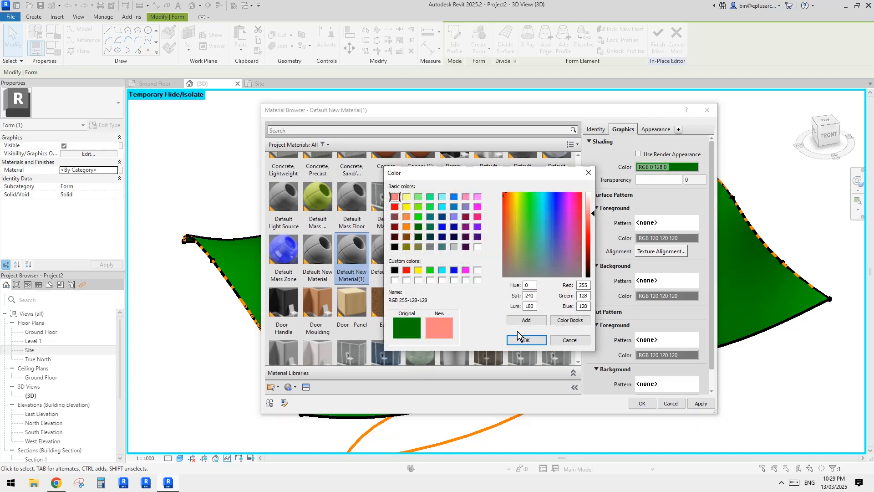
pyautogui.click(542, 345)
pyautogui.click(643, 404)
pyautogui.click(666, 402)
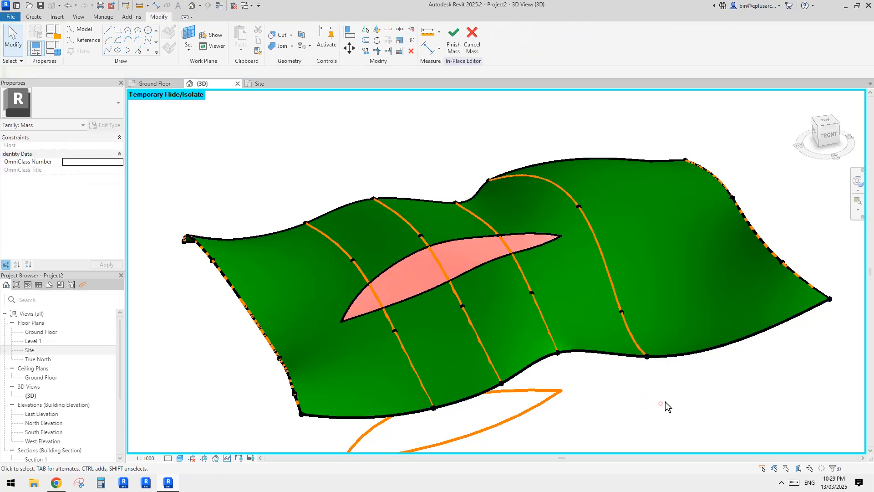
# Check the green surface and the pink infill as separately selectable forms, and finish the in-place mass.
pyautogui.keyDown('shift'); pyautogui.moveTo(665, 401); pyautogui.dragTo(665, 278, button='middle'); pyautogui.keyUp('shift')
pyautogui.click(645, 274)
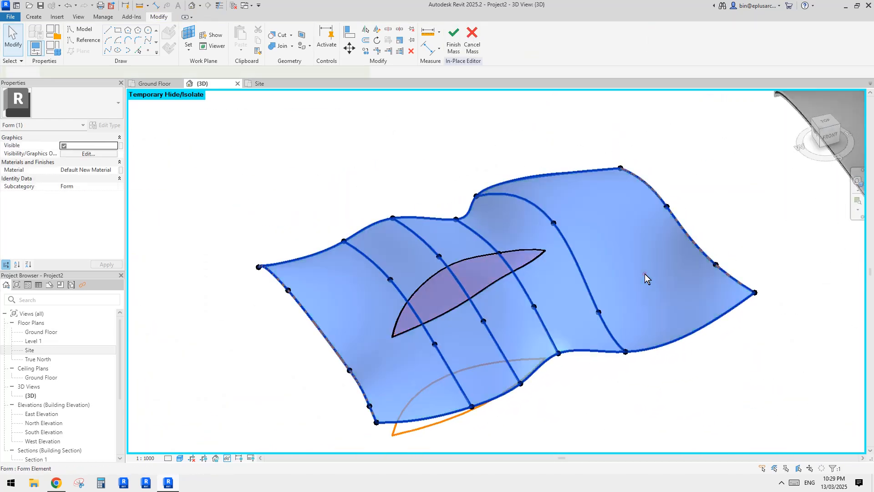
pyautogui.click(715, 374)
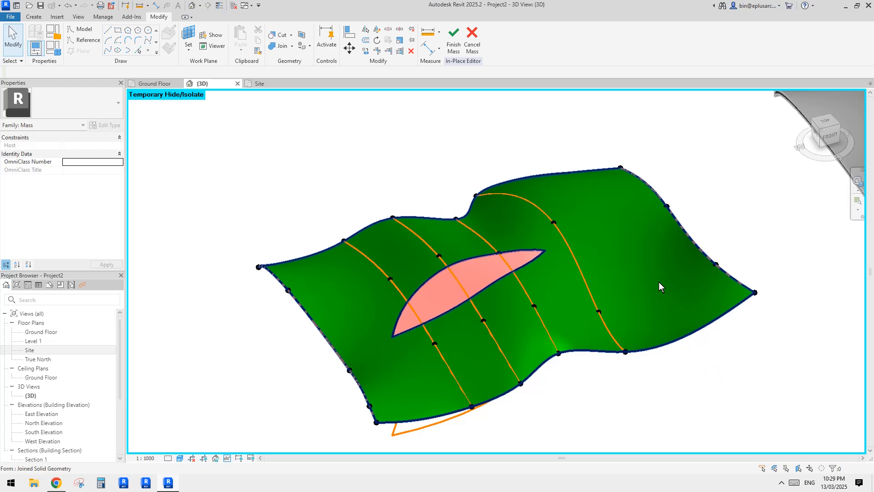
pyautogui.click(659, 283)
pyautogui.click(708, 369)
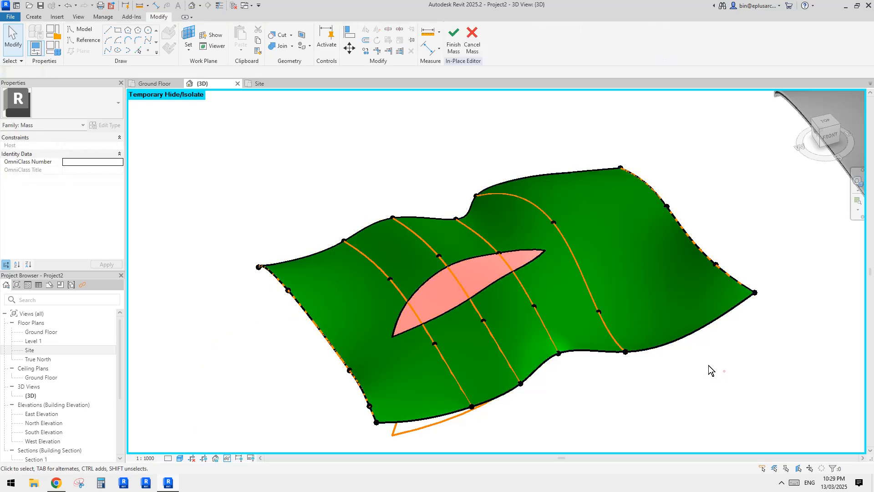
pyautogui.click(471, 272)
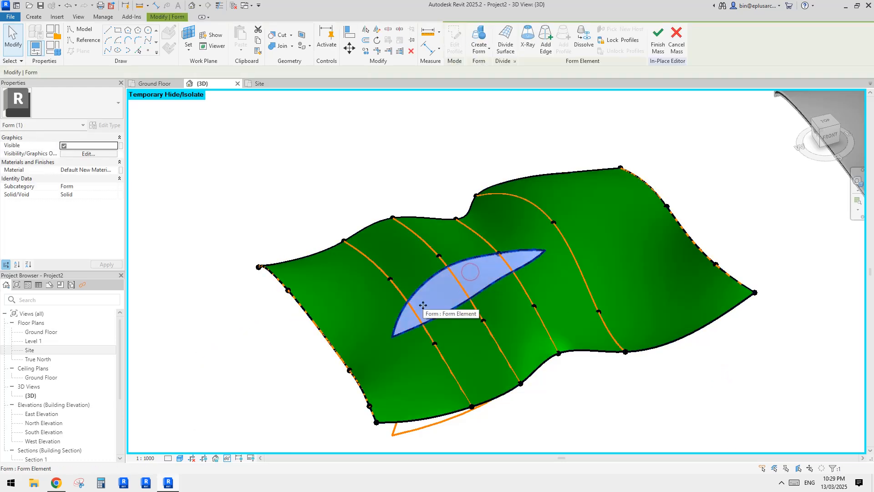
pyautogui.click(642, 378)
pyautogui.moveTo(620, 329); pyautogui.dragTo(511, 316, button='middle')
pyautogui.click(454, 48)
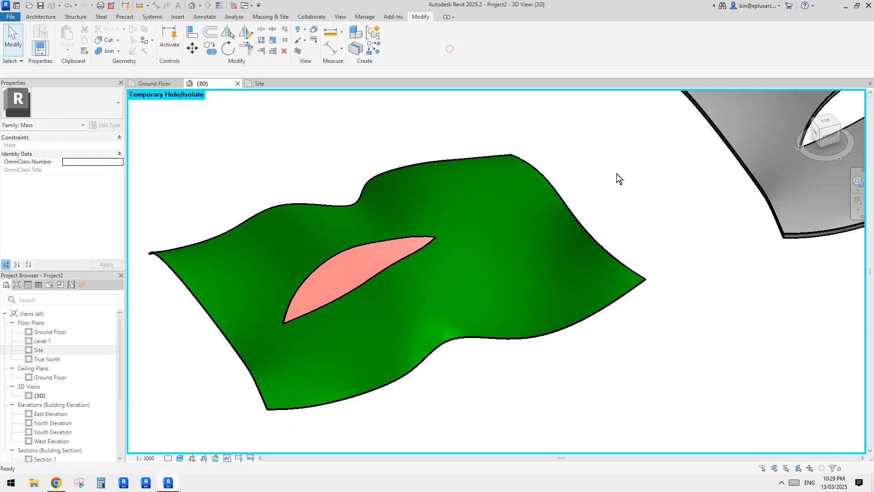
# Create a Generic - 125mm roof by face on the green surface around the eye-shaped infill.
pyautogui.scroll(-3, 615, 173)
pyautogui.moveTo(589, 173); pyautogui.dragTo(434, 204, button='middle')
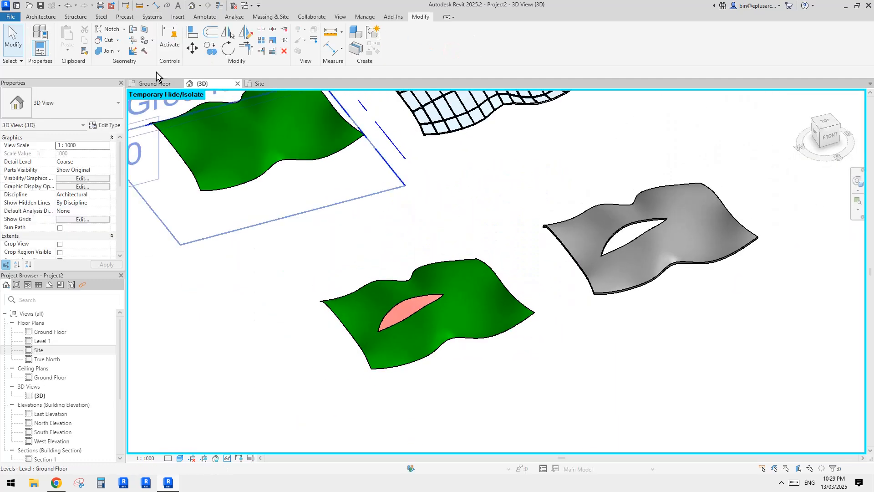
pyautogui.moveTo(525, 199); pyautogui.dragTo(518, 228, button='middle')
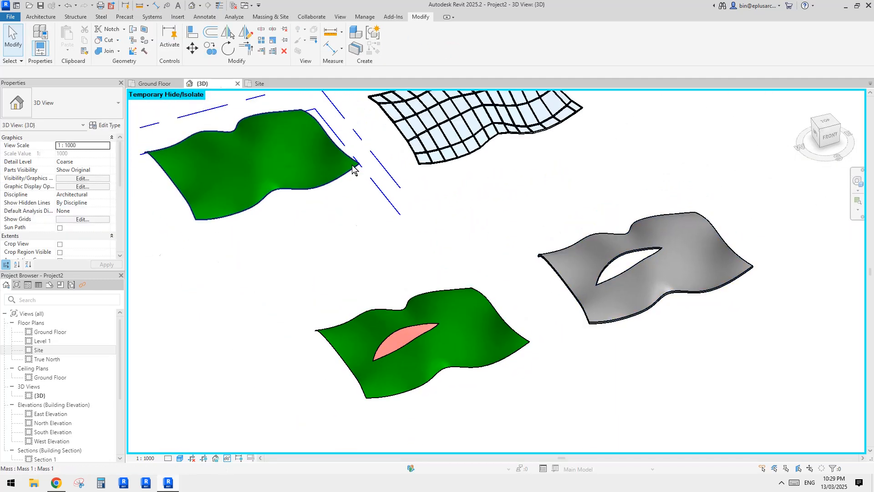
pyautogui.click(40, 16)
pyautogui.click(208, 50)
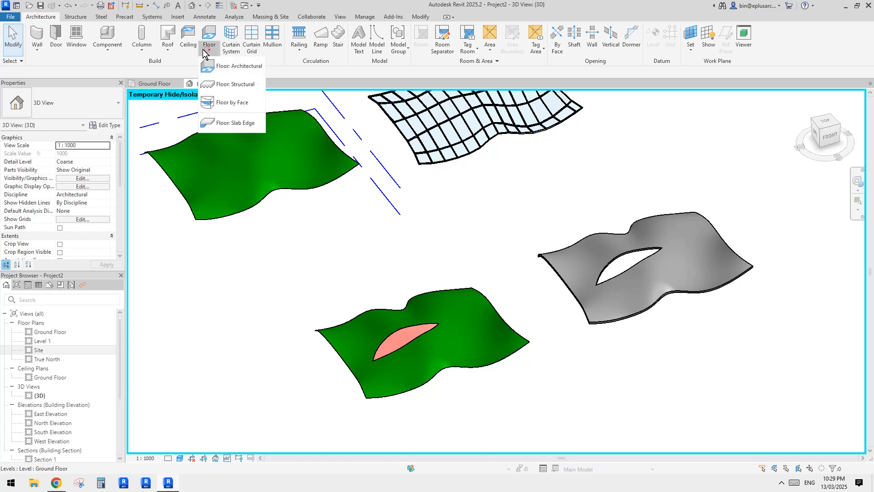
pyautogui.click(167, 48)
pyautogui.click(168, 47)
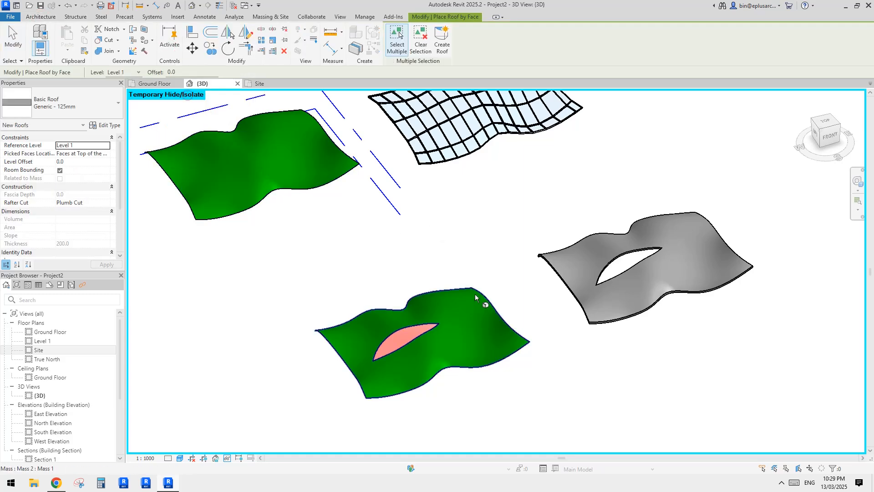
pyautogui.click(476, 329)
pyautogui.moveTo(476, 329); pyautogui.dragTo(481, 319, button='middle')
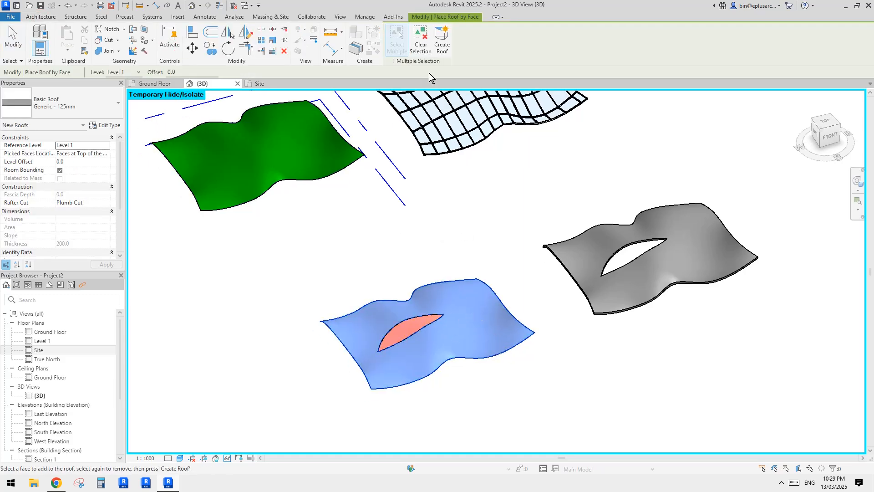
pyautogui.click(442, 40)
# Create a 1500 x 3000mm curtain system by face on the pink infill surface.
pyautogui.click(46, 15)
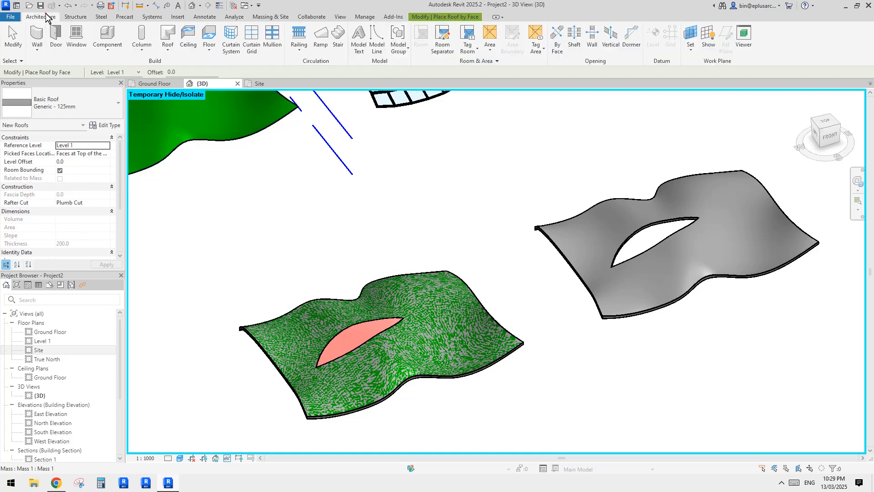
pyautogui.click(230, 42)
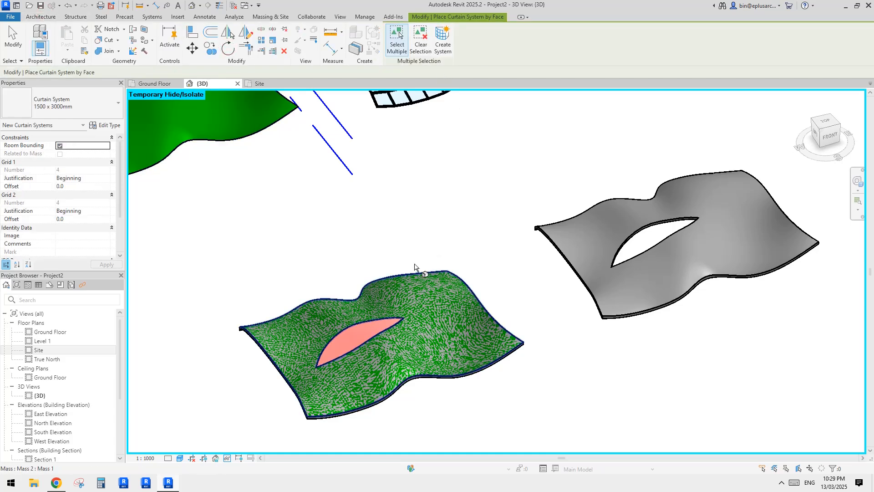
pyautogui.click(450, 49)
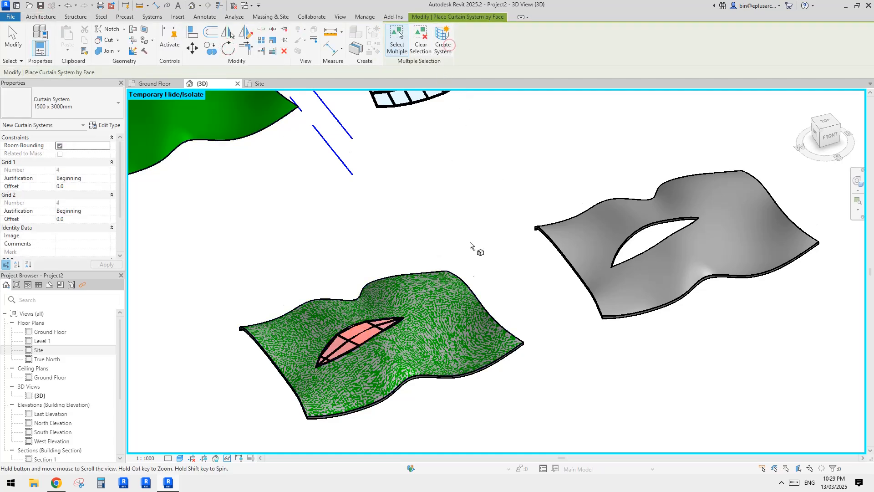
pyautogui.scroll(3, 369, 301)
pyautogui.press('Escape')
pyautogui.press('Escape')
# Check the new curtain system as a selectable element and set the 3D view's scale to 1:100.
pyautogui.press('Tab')
pyautogui.click(368, 296)
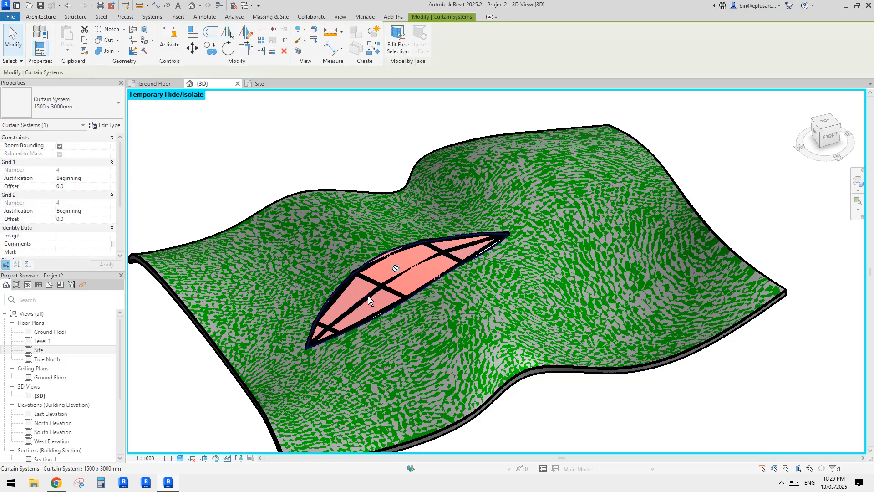
pyautogui.keyDown('shift'); pyautogui.moveTo(368, 296); pyautogui.dragTo(448, 285, button='middle'); pyautogui.keyUp('shift')
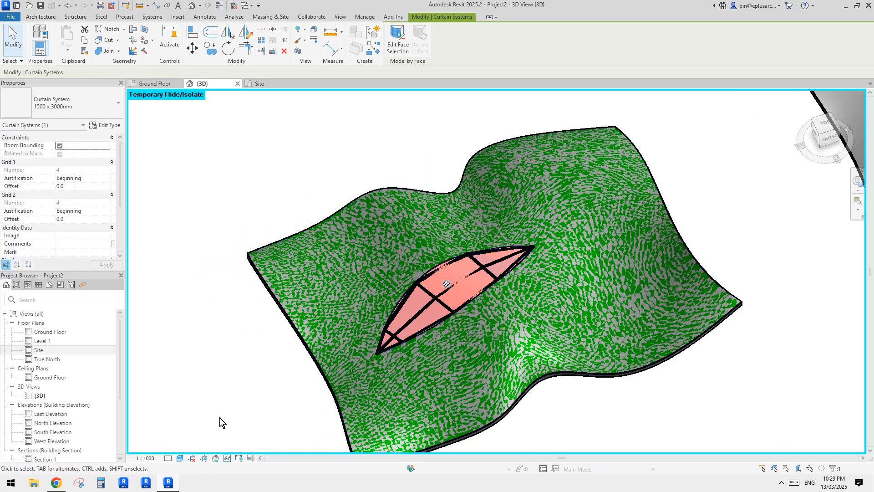
pyautogui.click(149, 459)
pyautogui.click(160, 398)
pyautogui.click(203, 388)
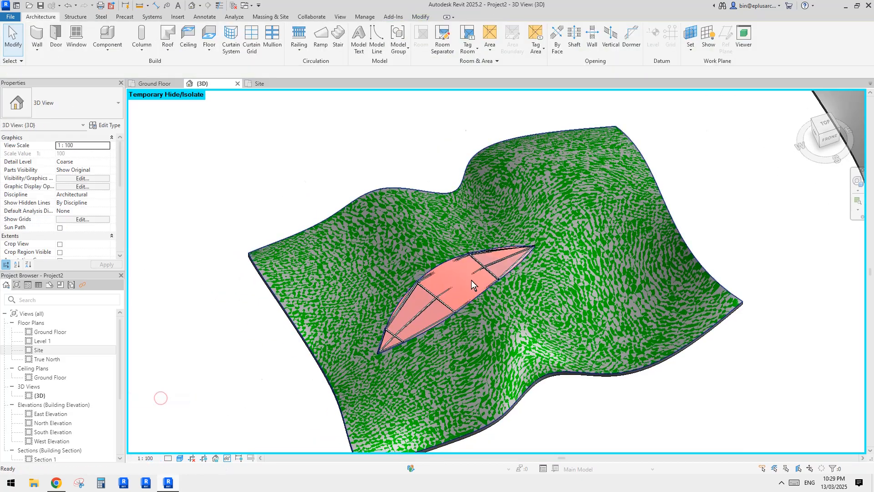
# Examine the curtain system's mullions and panels over the eye-shaped infill from several angles.
pyautogui.scroll(2, 472, 280)
pyautogui.scroll(-1, 480, 285)
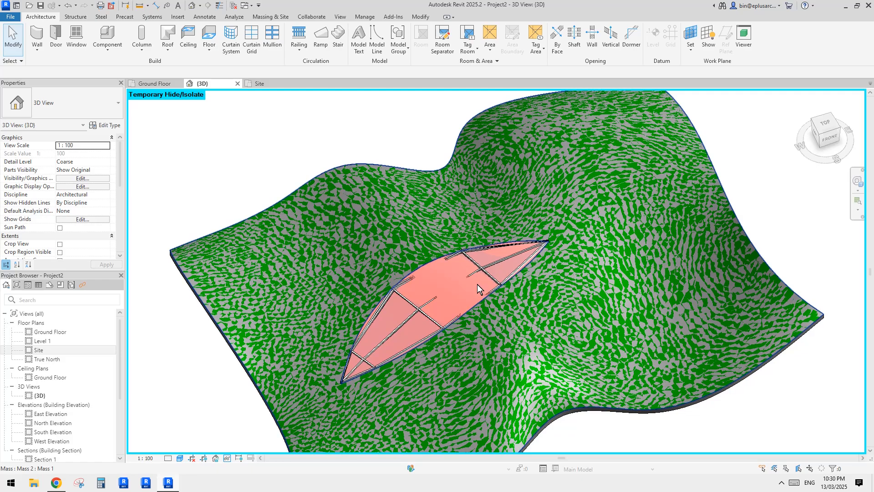
pyautogui.keyDown('shift'); pyautogui.moveTo(496, 282); pyautogui.dragTo(462, 255, button='middle'); pyautogui.keyUp('shift')
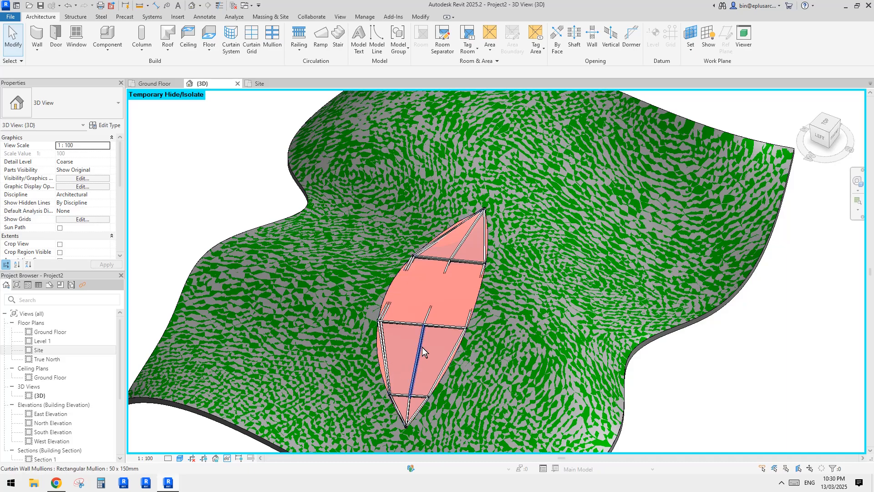
pyautogui.keyDown('shift'); pyautogui.moveTo(422, 347); pyautogui.dragTo(376, 354, button='middle'); pyautogui.keyUp('shift')
pyautogui.scroll(-2, 475, 292)
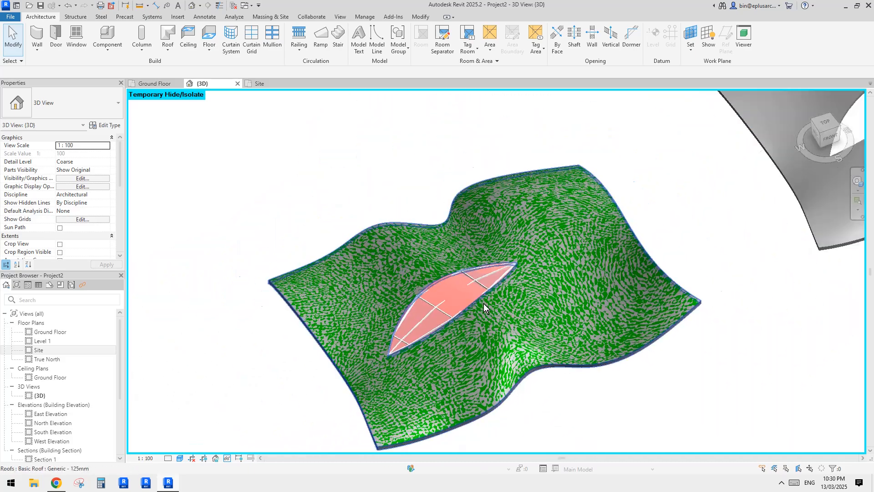
pyautogui.keyDown('shift'); pyautogui.moveTo(466, 292); pyautogui.dragTo(435, 266, button='middle'); pyautogui.keyUp('shift')
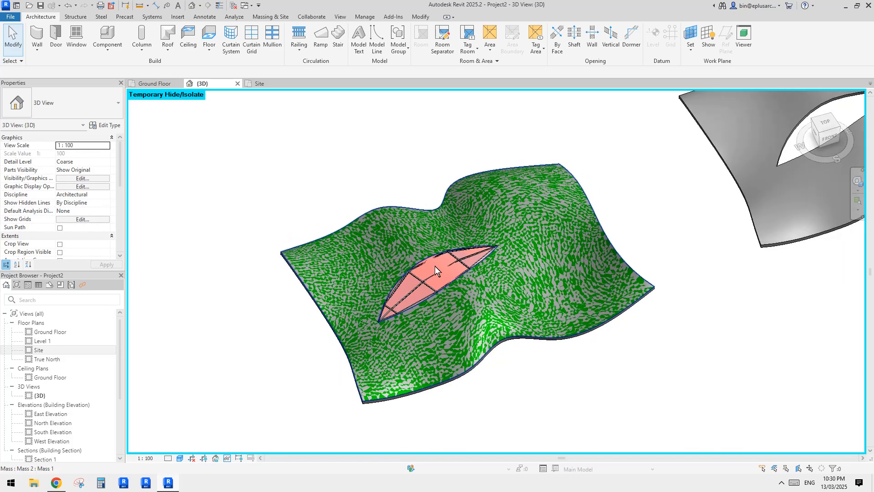
pyautogui.scroll(-2, 378, 277)
pyautogui.scroll(3, 402, 285)
# Duplicate the curtain system's type as 1500 x 3000mm 2 and reduce its Grid 1 spacing.
pyautogui.click(402, 286)
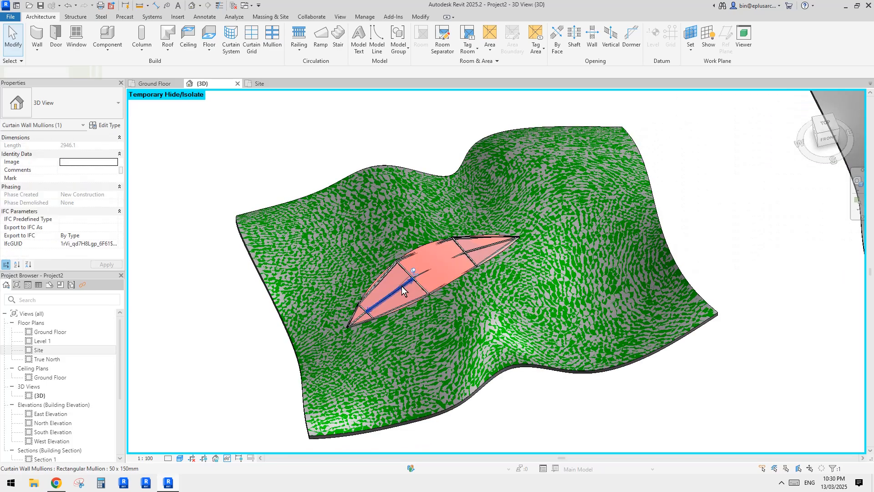
pyautogui.press('Tab')
pyautogui.click(402, 286)
pyautogui.moveTo(402, 286); pyautogui.dragTo(402, 288, button='middle')
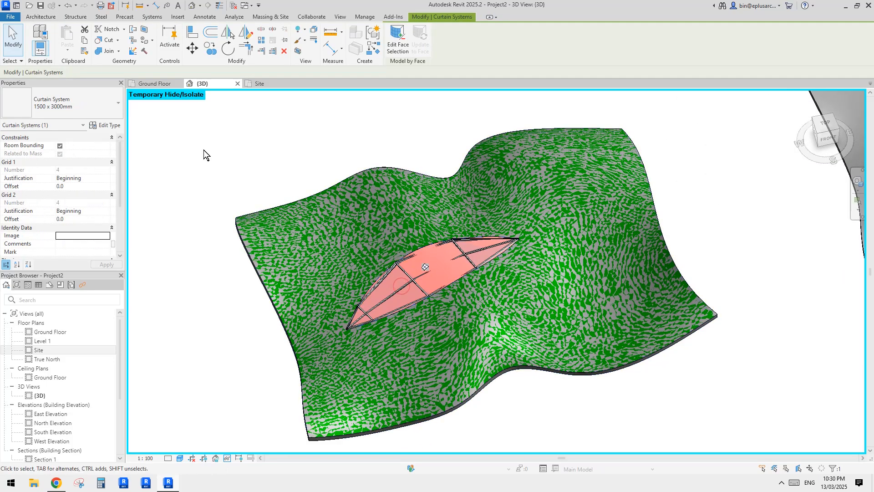
pyautogui.click(108, 128)
pyautogui.click(561, 139)
pyautogui.click(406, 292)
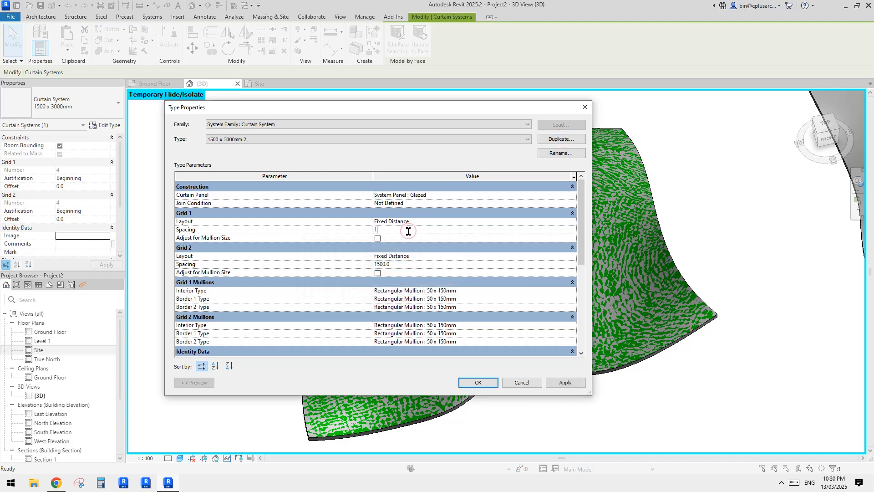
pyautogui.click(480, 382)
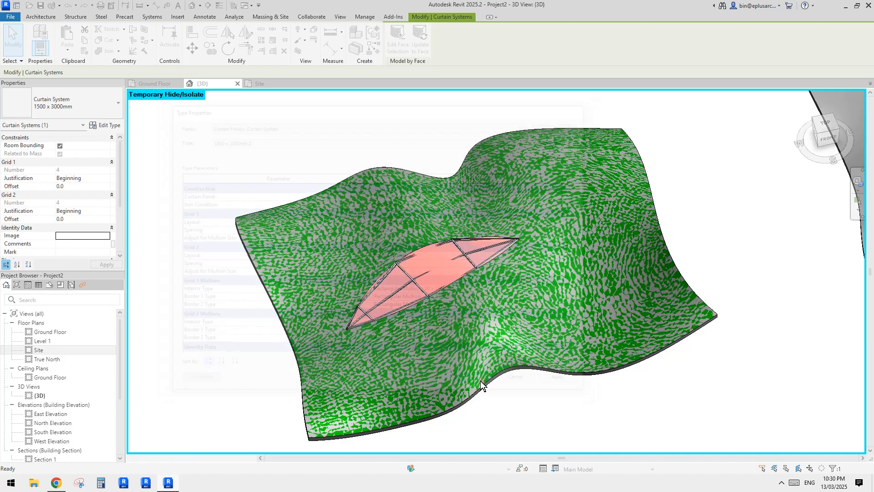
pyautogui.scroll(-1, 457, 293)
pyautogui.keyDown('shift'); pyautogui.moveTo(466, 315); pyautogui.dragTo(558, 304, button='middle'); pyautogui.keyUp('shift')
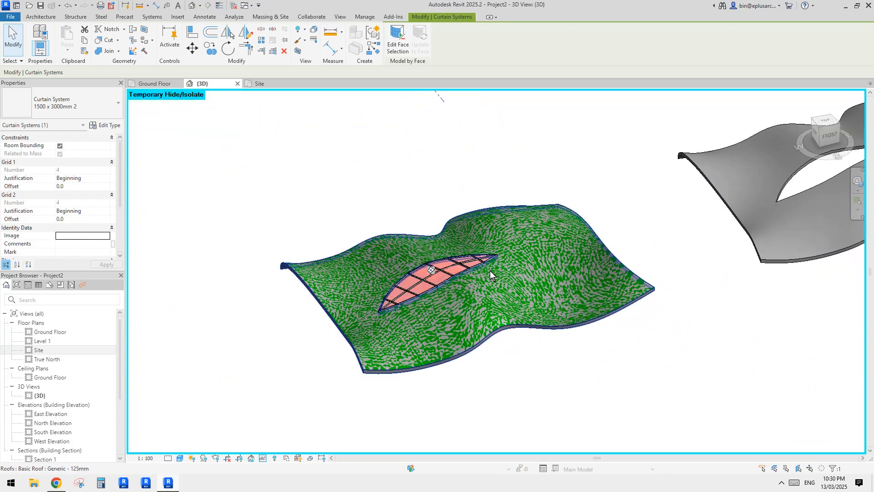
pyautogui.scroll(-3, 490, 273)
pyautogui.press('Escape')
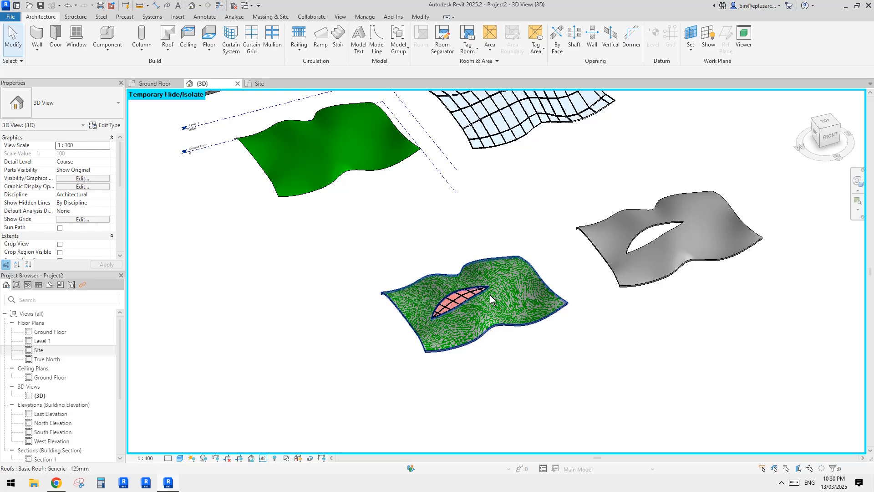
# Copy the mass together with its roof and curtain system to the empty area beside the grey roof with the opening.
pyautogui.moveTo(504, 296); pyautogui.dragTo(470, 321, button='middle')
pyautogui.moveTo(498, 371); pyautogui.dragTo(367, 257)
pyautogui.scroll(-2, 364, 264)
pyautogui.press('m')
pyautogui.press('v')
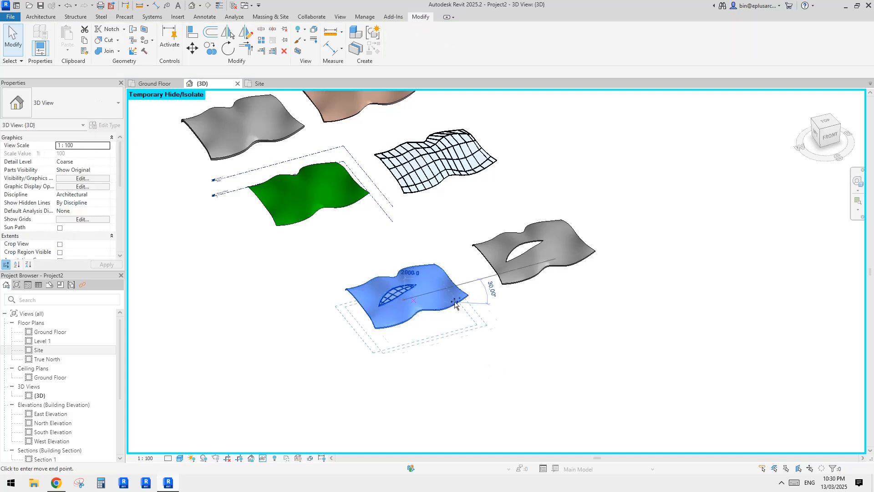
pyautogui.click(404, 299)
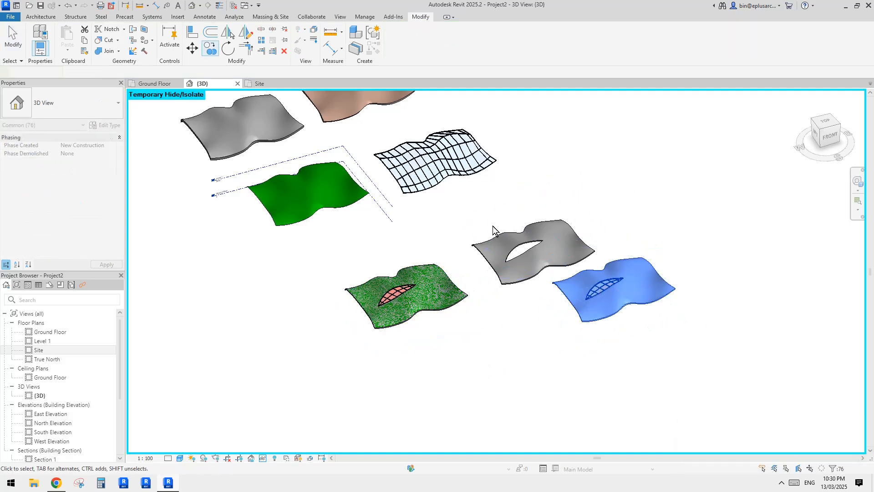
# Remove the mass from the copied set, keeping the copied roof and curtain system.
pyautogui.scroll(6, 439, 305)
pyautogui.scroll(2, 504, 309)
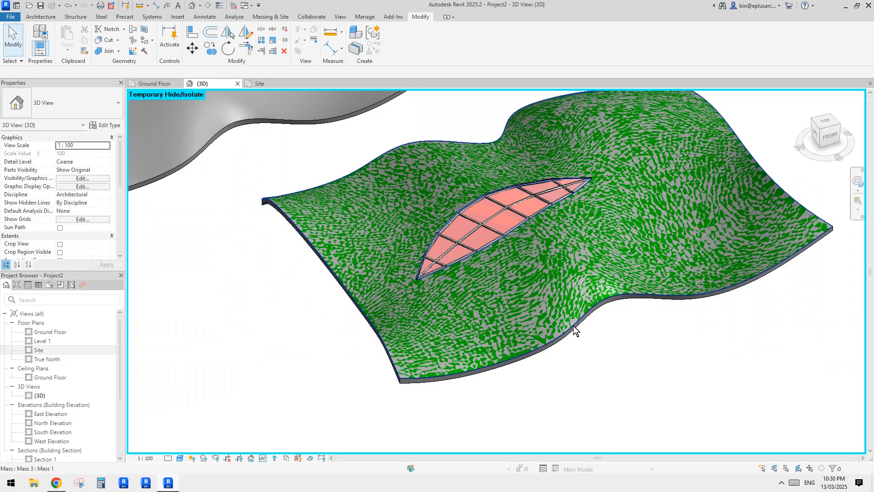
pyautogui.click(574, 327)
pyautogui.moveTo(567, 291); pyautogui.dragTo(548, 290, button='middle')
pyautogui.press('Escape')
pyautogui.scroll(-5, 551, 259)
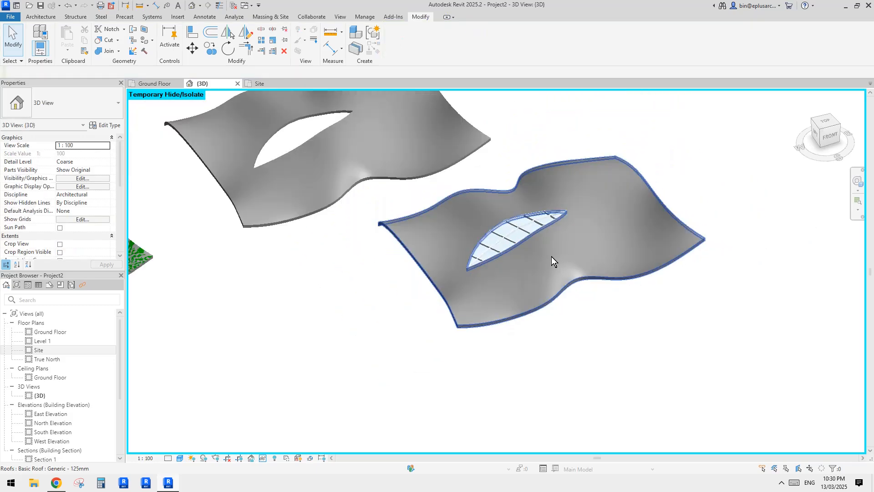
# Temporarily hide the original roof covering the green mass surface.
pyautogui.moveTo(355, 290); pyautogui.dragTo(523, 275, button='middle')
pyautogui.scroll(4, 369, 274)
pyautogui.scroll(1, 362, 274)
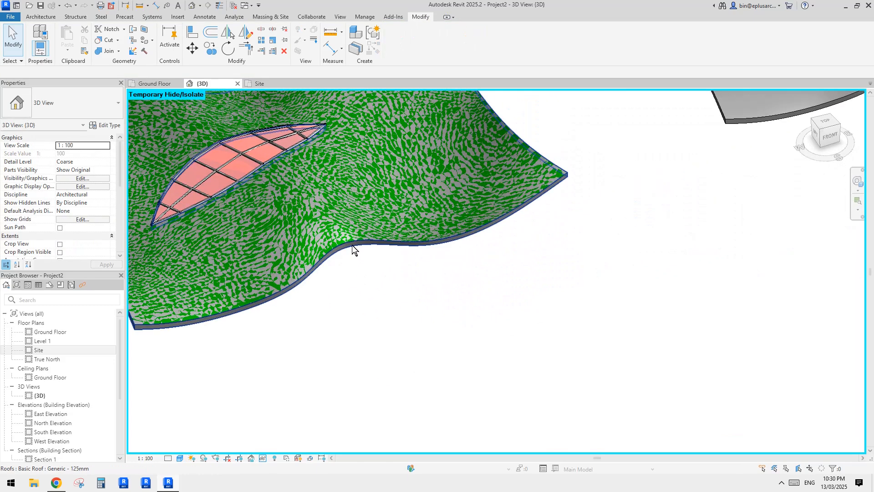
pyautogui.click(353, 246)
pyautogui.moveTo(353, 245); pyautogui.dragTo(397, 254, button='middle')
pyautogui.press('h')
pyautogui.press('h')
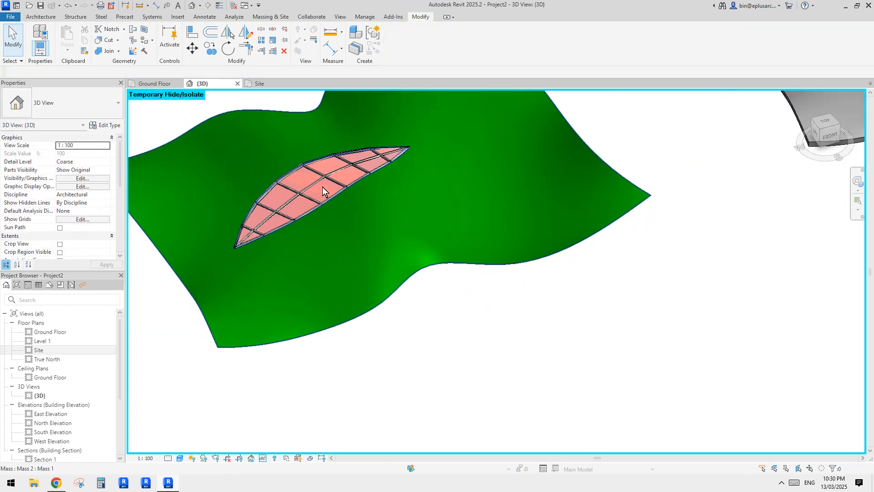
# Temporarily hide the original curtain system over the pink infill surface.
pyautogui.click(321, 187)
pyautogui.press('Escape')
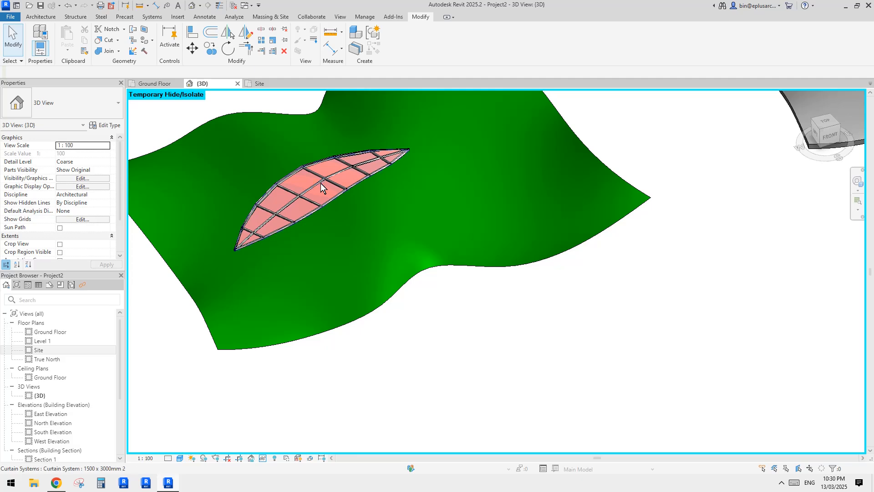
pyautogui.click(321, 183)
pyautogui.press('h')
pyautogui.press('h')
# Select the original mass with the eye-shaped infill.
pyautogui.scroll(-2, 416, 191)
pyautogui.click(386, 223)
pyautogui.scroll(-2, 386, 224)
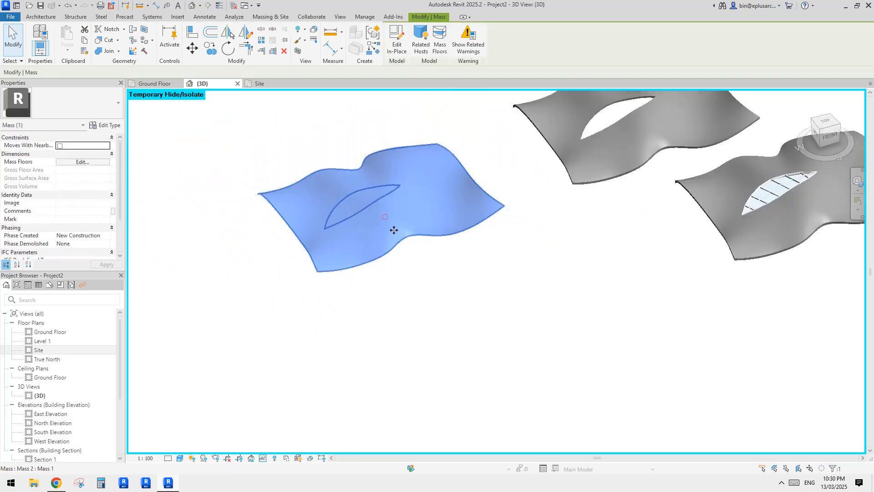
# Switch to Chrome to examine the reference sketch of the roof and its openings, and return to the Revit 3D view.
pyautogui.moveTo(394, 230)
pyautogui.keyDown('shift'); pyautogui.mouseDown(button='middle')
pyautogui.moveTo(441, 244)
pyautogui.moveTo(432, 254)
pyautogui.mouseUp(button='middle'); pyautogui.keyUp('shift')
pyautogui.click(318, 342)
pyautogui.click(56, 483)
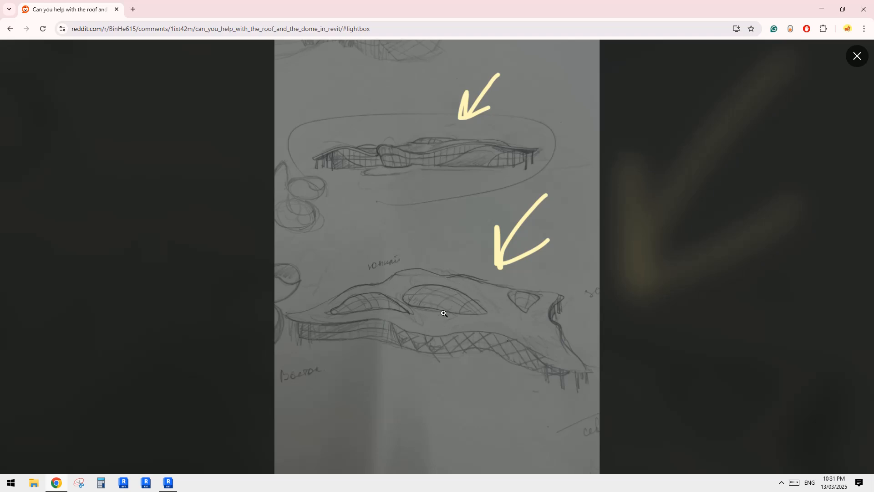
pyautogui.click(162, 485)
# Select the wavy roof mass with the lens-shaped opening outline and open it for in-place editing.
pyautogui.keyDown('shift'); pyautogui.moveTo(472, 269); pyautogui.dragTo(654, 240, button='middle'); pyautogui.keyUp('shift')
pyautogui.scroll(2, 563, 228)
pyautogui.keyDown('shift'); pyautogui.moveTo(502, 217); pyautogui.dragTo(391, 277, button='middle'); pyautogui.keyUp('shift')
pyautogui.scroll(3, 353, 292)
pyautogui.click(353, 291)
pyautogui.press('Escape')
pyautogui.click(404, 304)
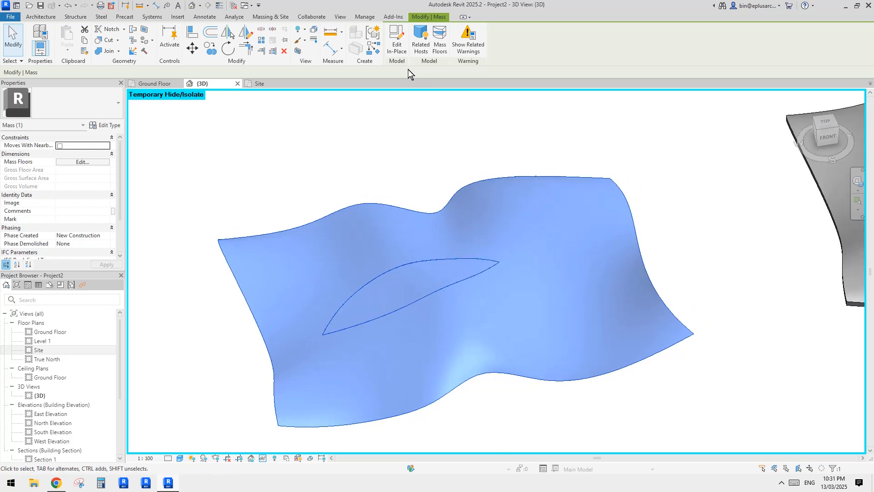
pyautogui.moveTo(507, 242); pyautogui.dragTo(490, 228, button='middle')
pyautogui.press('Escape')
pyautogui.click(483, 215)
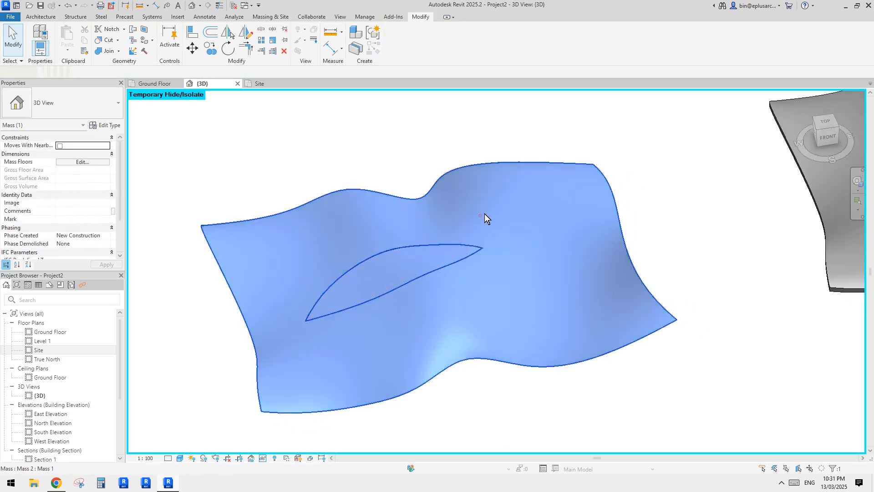
pyautogui.scroll(3, 416, 260)
# Temporarily hide the inner form that fills the lens-shaped opening in the roof mass.
pyautogui.click(405, 278)
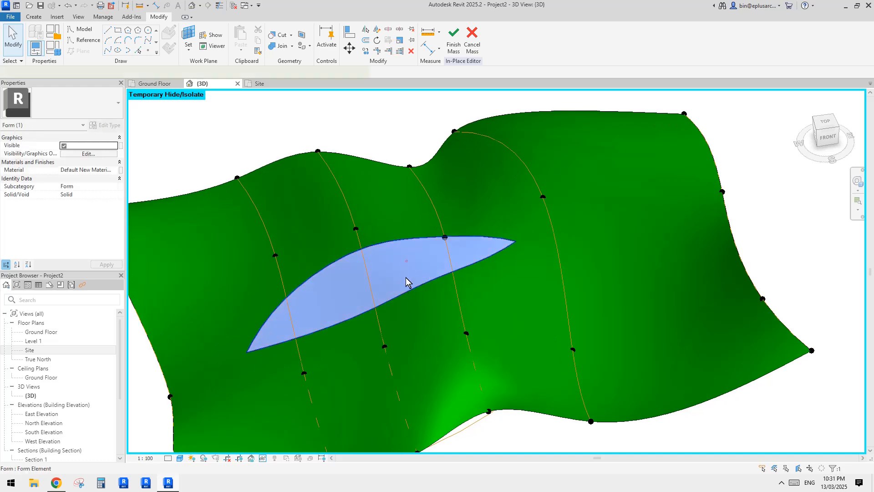
pyautogui.scroll(-1, 406, 278)
pyautogui.keyDown('shift'); pyautogui.moveTo(406, 278); pyautogui.dragTo(445, 223, button='middle'); pyautogui.keyUp('shift')
pyautogui.press('Escape')
# Examine the curved edges and pointed ends of the lens-shaped opening from several angles.
pyautogui.scroll(2, 429, 232)
pyautogui.scroll(3, 430, 229)
pyautogui.scroll(-2, 454, 228)
pyautogui.scroll(1, 483, 221)
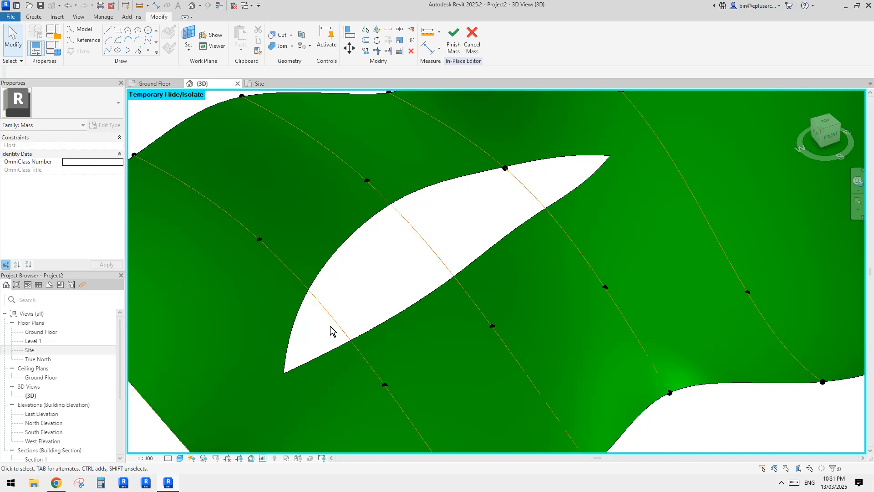
pyautogui.keyDown('shift'); pyautogui.moveTo(345, 346); pyautogui.dragTo(322, 329, button='middle'); pyautogui.keyUp('shift')
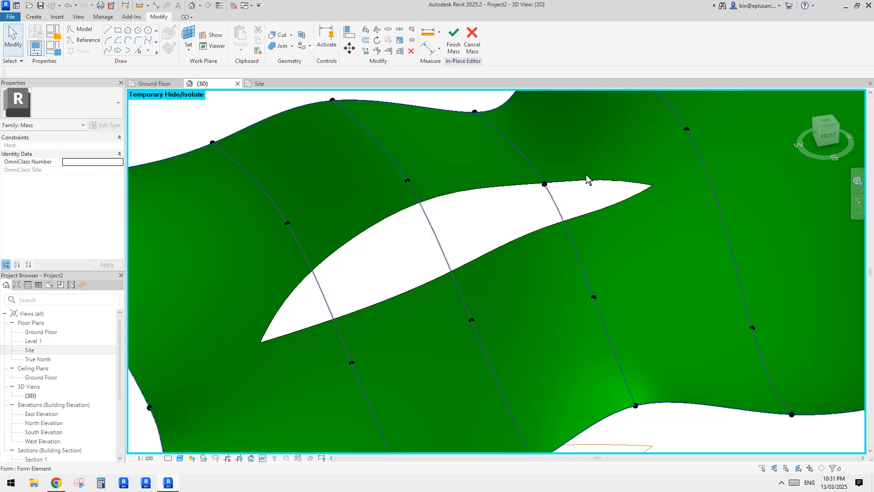
pyautogui.moveTo(587, 175); pyautogui.dragTo(595, 184, button='middle')
pyautogui.scroll(-1, 349, 297)
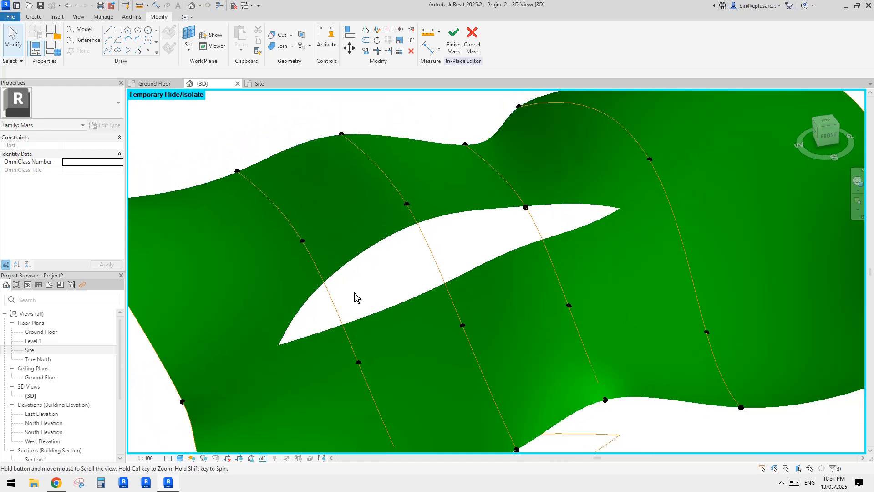
pyautogui.keyDown('shift'); pyautogui.moveTo(354, 297); pyautogui.dragTo(377, 301, button='middle'); pyautogui.keyUp('shift')
pyautogui.moveTo(446, 246); pyautogui.dragTo(448, 247, button='middle')
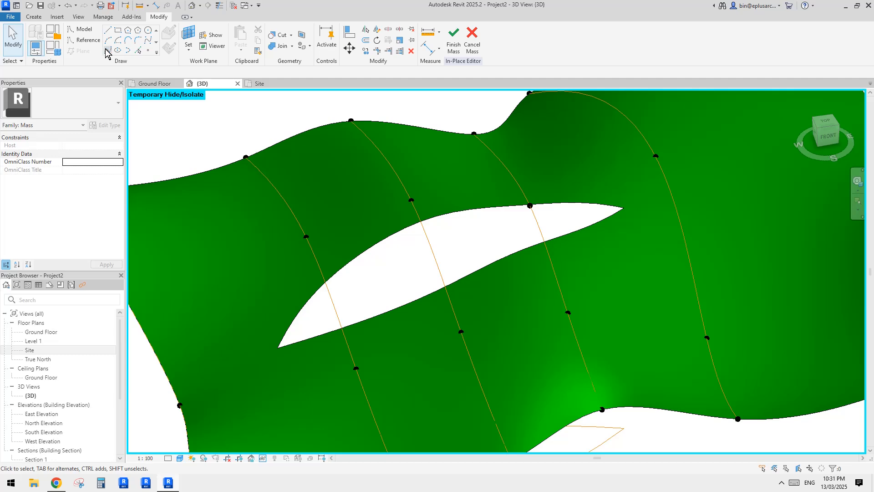
pyautogui.moveTo(361, 233); pyautogui.dragTo(365, 227, button='middle')
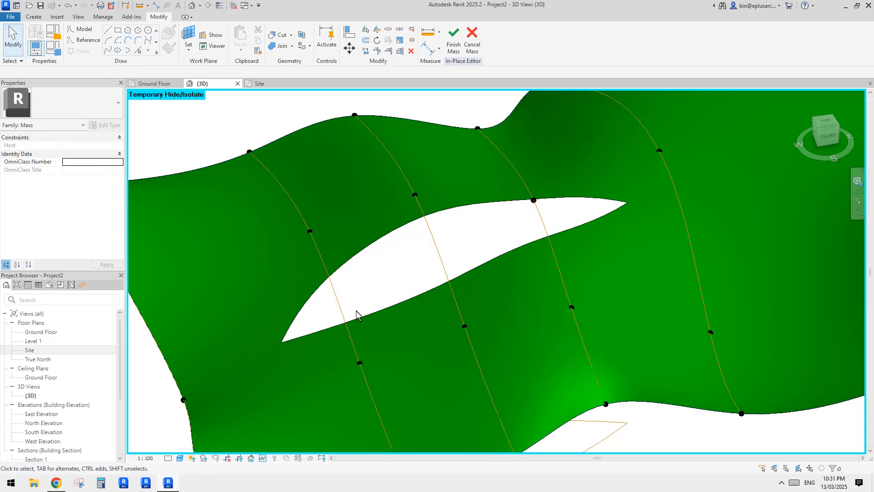
pyautogui.moveTo(384, 296); pyautogui.dragTo(380, 299, button='middle')
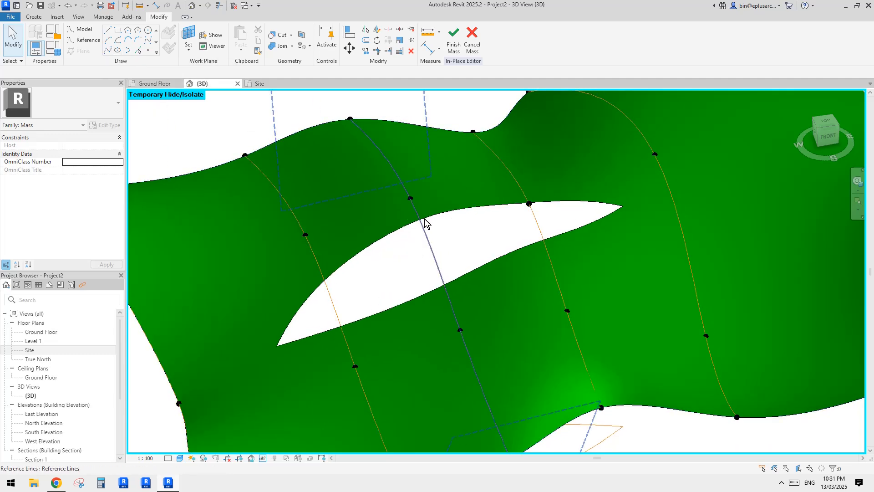
pyautogui.moveTo(467, 221); pyautogui.dragTo(480, 228, button='middle')
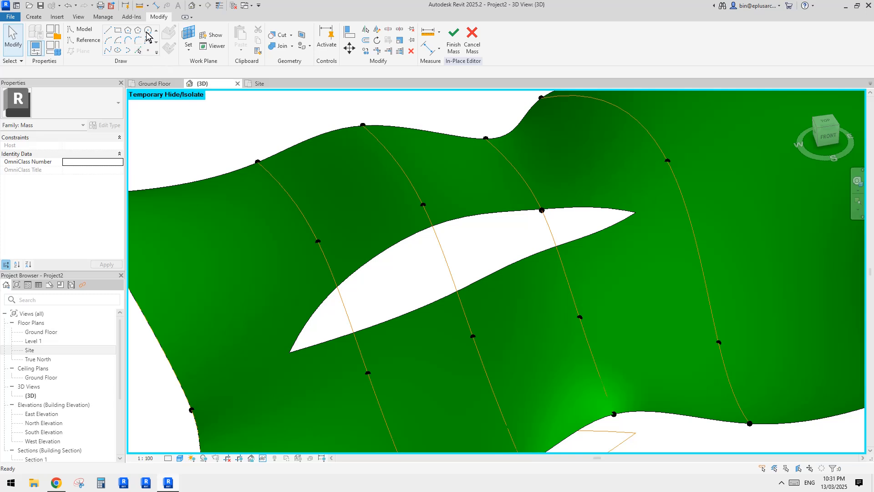
pyautogui.moveTo(191, 109); pyautogui.dragTo(194, 115, button='middle')
# Place a reference point on each pointed end of the opening's edge using Draw on Face.
pyautogui.click(147, 50)
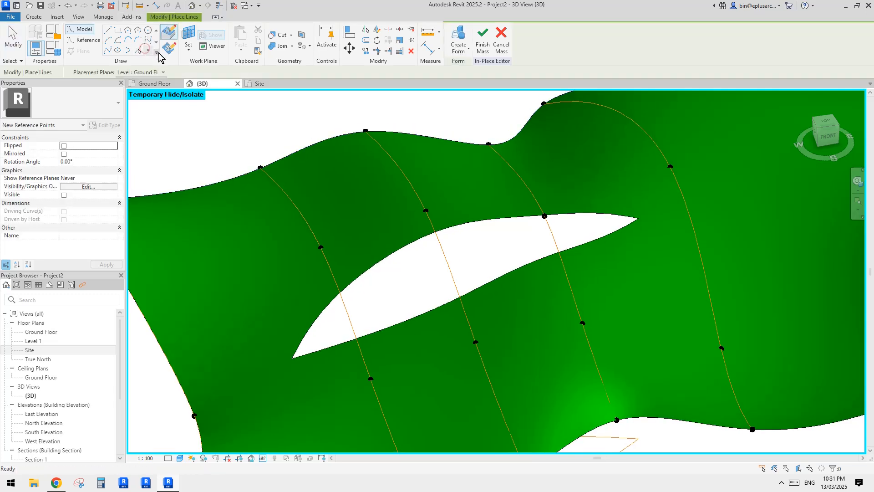
pyautogui.click(169, 38)
pyautogui.moveTo(410, 178)
pyautogui.mouseDown(button='middle')
pyautogui.moveTo(378, 173)
pyautogui.moveTo(376, 188)
pyautogui.mouseUp(button='middle')
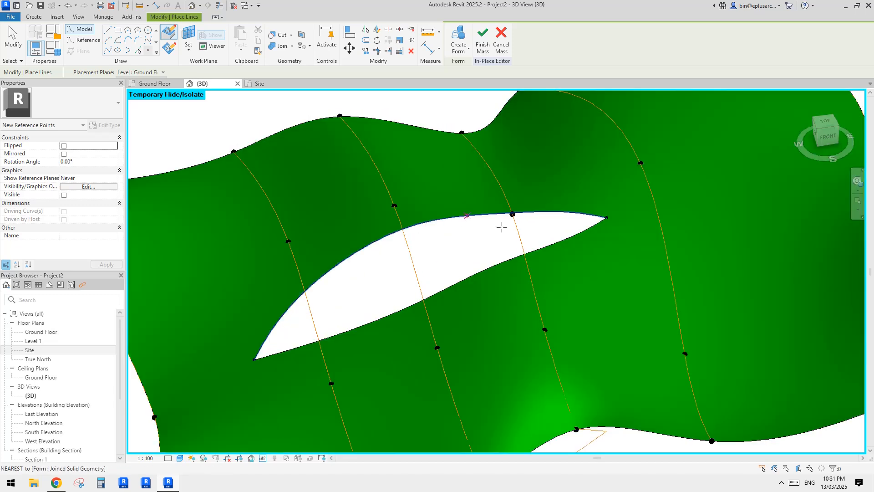
pyautogui.press('Escape')
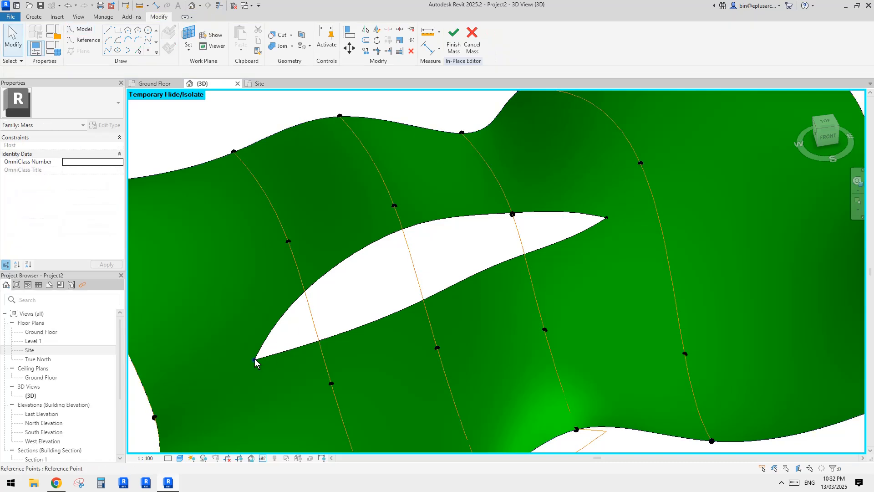
# Try to create a spline through the two reference points at the ends of the opening.
pyautogui.click(255, 360)
pyautogui.keyDown('ctrl'); pyautogui.click(608, 219); pyautogui.keyUp('ctrl')
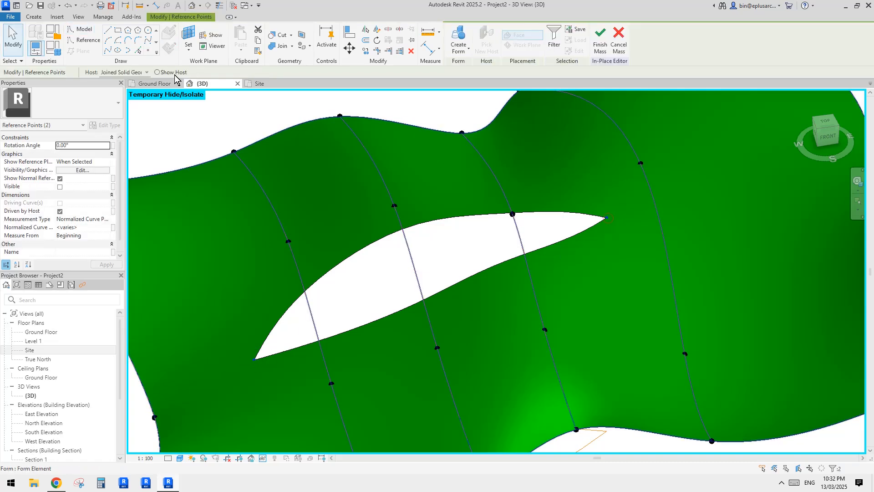
pyautogui.click(108, 52)
pyautogui.keyDown('shift'); pyautogui.moveTo(406, 138); pyautogui.dragTo(389, 396, button='middle'); pyautogui.keyUp('shift')
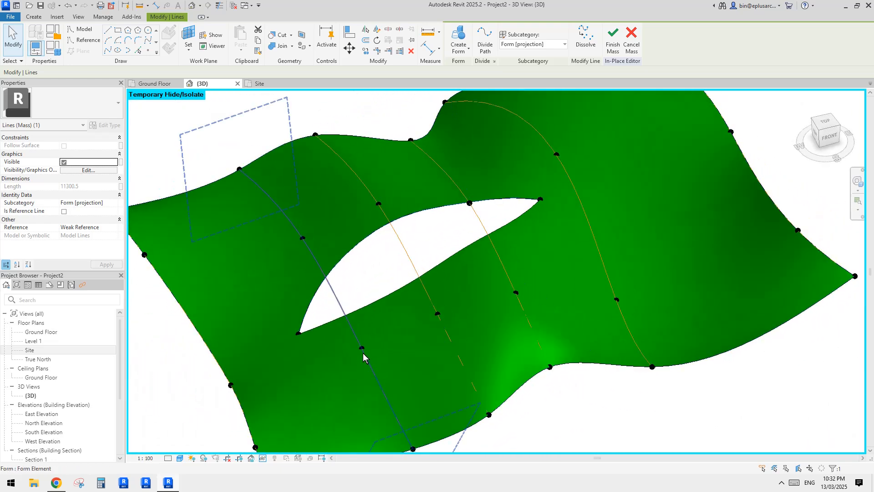
pyautogui.moveTo(474, 220); pyautogui.dragTo(441, 258, button='middle')
# Reset the temporary hide and hide the inner form in the opening again.
pyautogui.press('r')
pyautogui.click(434, 250)
pyautogui.press('h')
pyautogui.press('h')
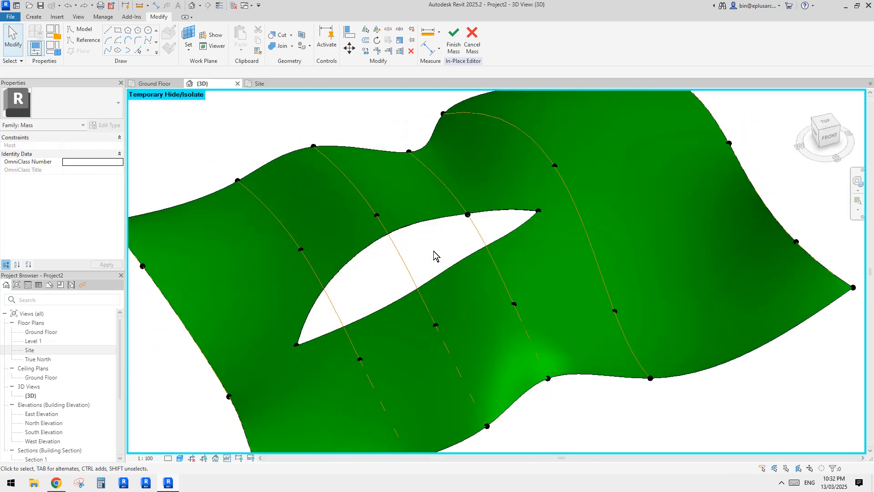
pyautogui.scroll(2, 501, 244)
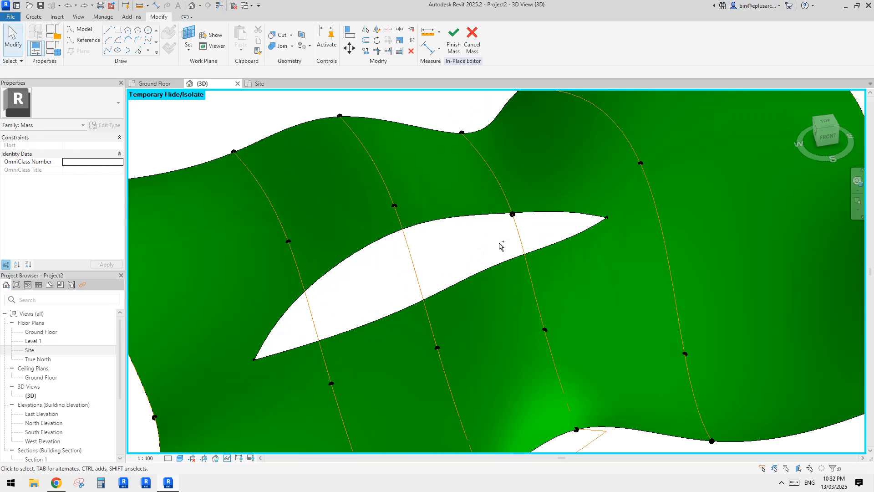
# Try once more to join the opening's two end reference points with Spline Through Points.
pyautogui.click(606, 218)
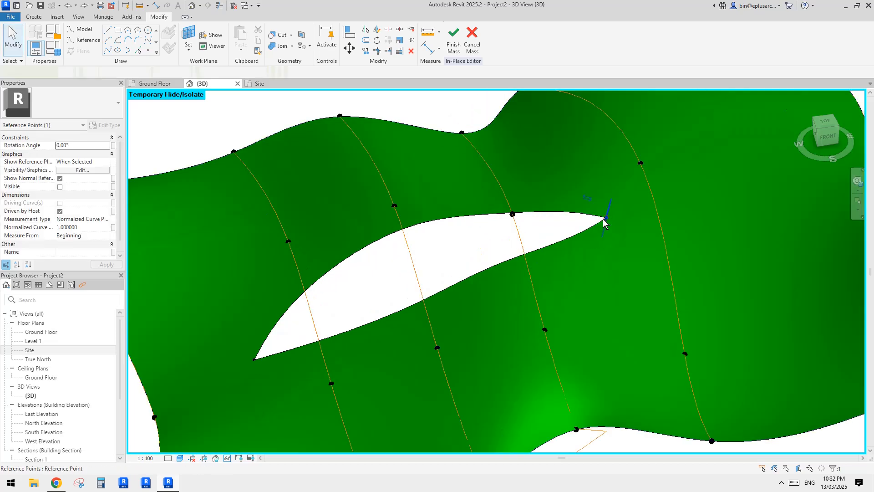
pyautogui.keyDown('ctrl'); pyautogui.click(254, 360); pyautogui.keyUp('ctrl')
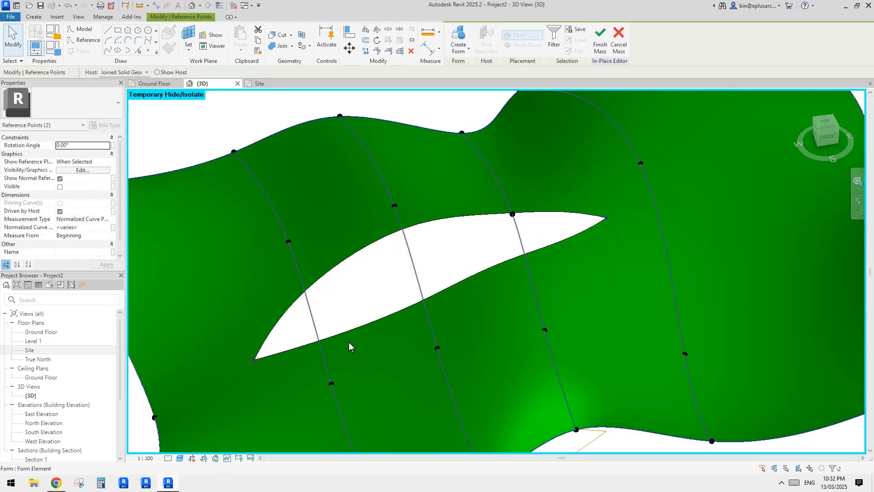
pyautogui.keyDown('shift'); pyautogui.moveTo(351, 346); pyautogui.dragTo(389, 321, button='middle'); pyautogui.keyUp('shift')
pyautogui.moveTo(389, 320); pyautogui.dragTo(476, 276, button='middle')
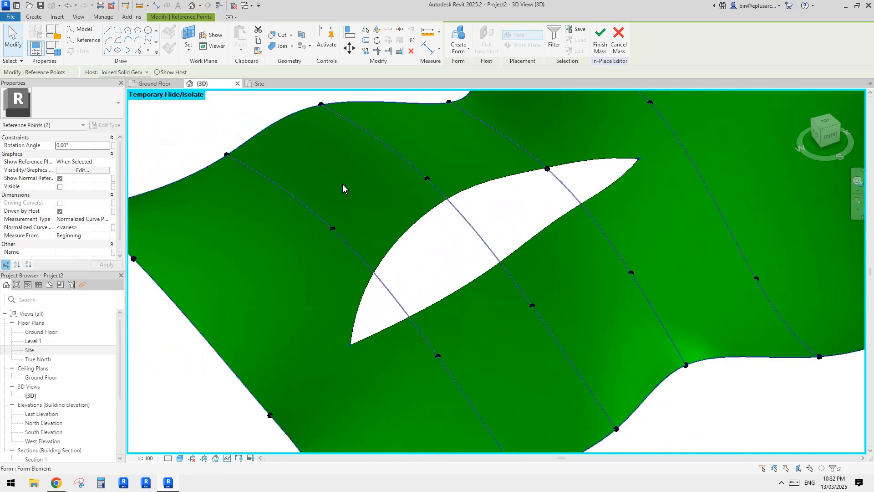
pyautogui.click(108, 50)
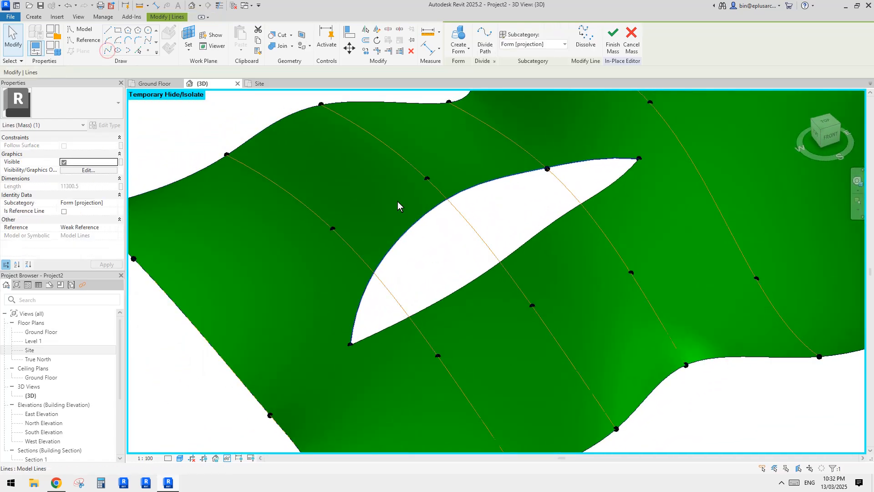
# Inspect the new spline along the opening's curved edge from the side, from below and from above.
pyautogui.keyDown('shift'); pyautogui.moveTo(399, 205); pyautogui.dragTo(522, 149, button='middle'); pyautogui.keyUp('shift')
pyautogui.click(463, 230)
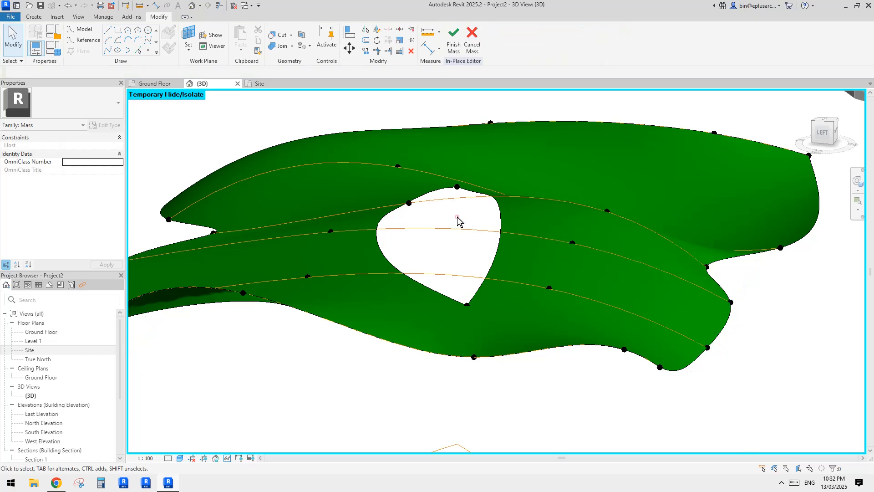
pyautogui.keyDown('shift'); pyautogui.moveTo(462, 221); pyautogui.dragTo(466, 175, button='middle'); pyautogui.keyUp('shift')
pyautogui.moveTo(493, 139); pyautogui.dragTo(396, 268)
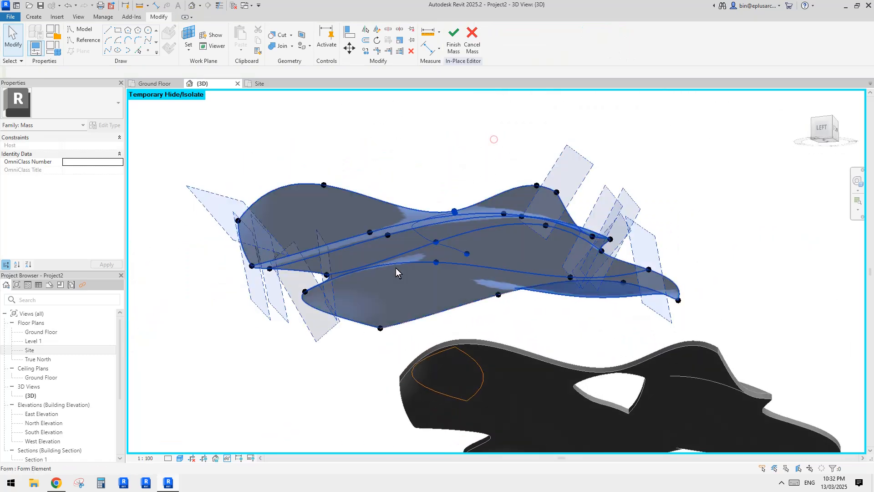
pyautogui.keyDown('shift'); pyautogui.moveTo(446, 220); pyautogui.dragTo(459, 183, button='middle'); pyautogui.keyUp('shift')
pyautogui.click(443, 205)
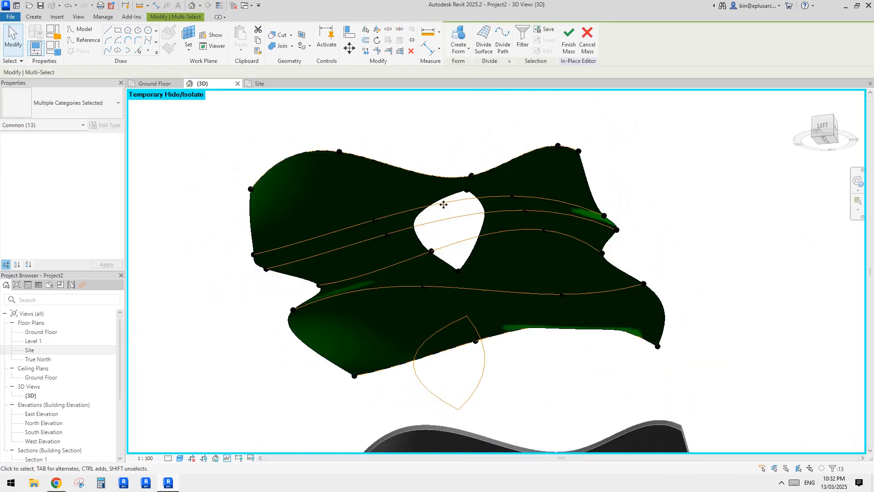
pyautogui.click(420, 216)
pyautogui.click(432, 219)
pyautogui.keyDown('shift'); pyautogui.moveTo(435, 220); pyautogui.dragTo(396, 297, button='middle'); pyautogui.keyUp('shift')
pyautogui.scroll(4, 406, 269)
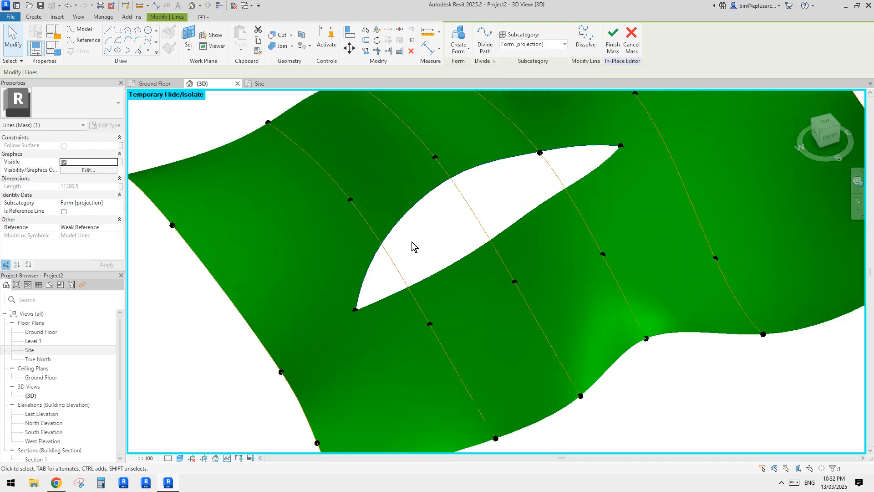
pyautogui.click(411, 242)
pyautogui.click(423, 201)
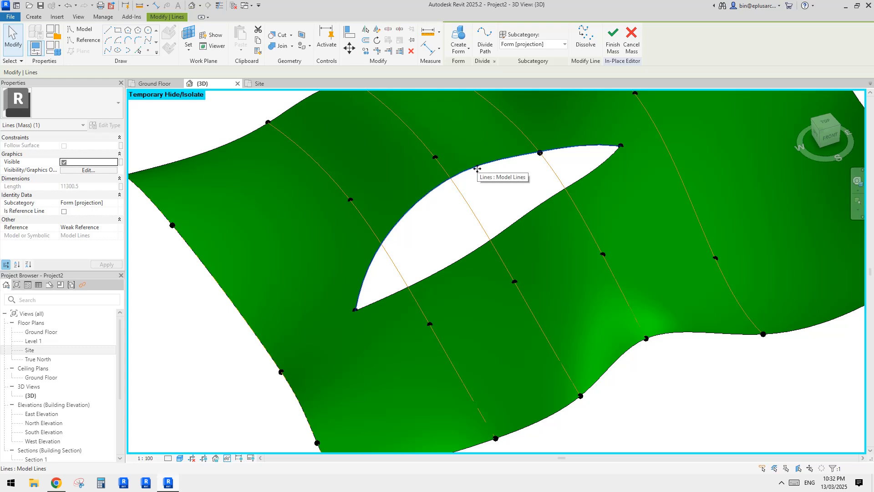
pyautogui.keyDown('shift'); pyautogui.moveTo(476, 273); pyautogui.dragTo(522, 255, button='middle'); pyautogui.keyUp('shift')
pyautogui.click(534, 198)
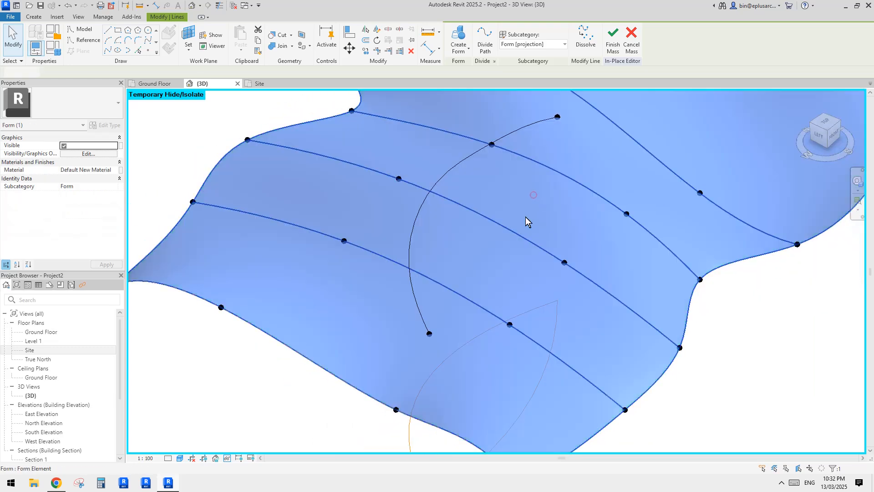
pyautogui.keyDown('shift'); pyautogui.moveTo(526, 217); pyautogui.dragTo(545, 222, button='middle'); pyautogui.keyUp('shift')
pyautogui.keyDown('shift'); pyautogui.moveTo(487, 224); pyautogui.dragTo(469, 228, button='middle'); pyautogui.keyUp('shift')
pyautogui.click(461, 224)
pyautogui.click(639, 159)
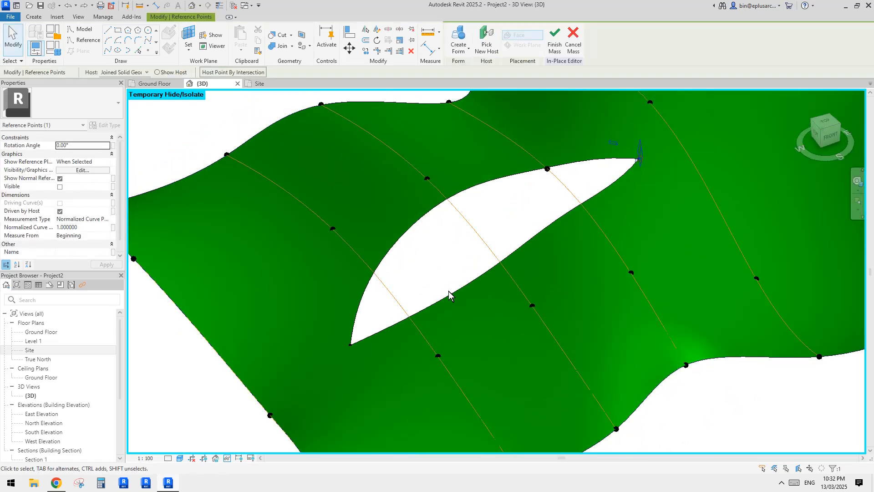
pyautogui.keyDown('ctrl'); pyautogui.click(350, 345); pyautogui.keyUp('ctrl')
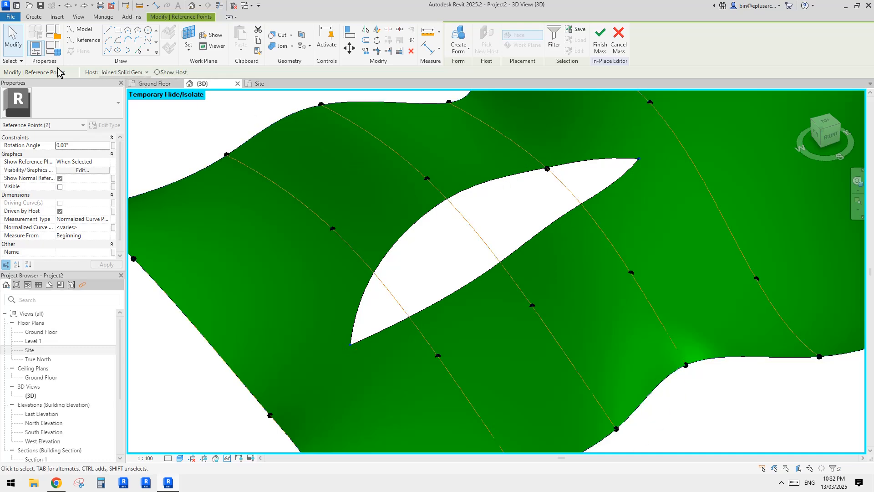
pyautogui.moveTo(239, 142); pyautogui.dragTo(247, 155, button='middle')
pyautogui.click(109, 31)
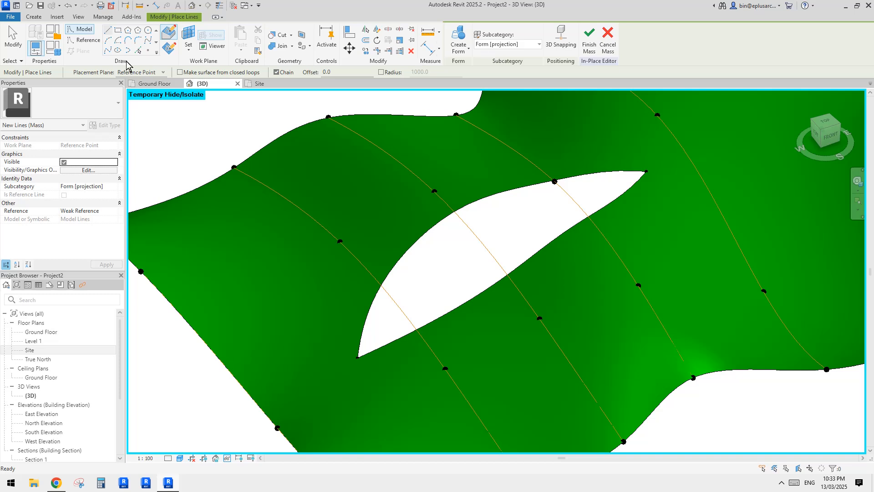
pyautogui.click(99, 40)
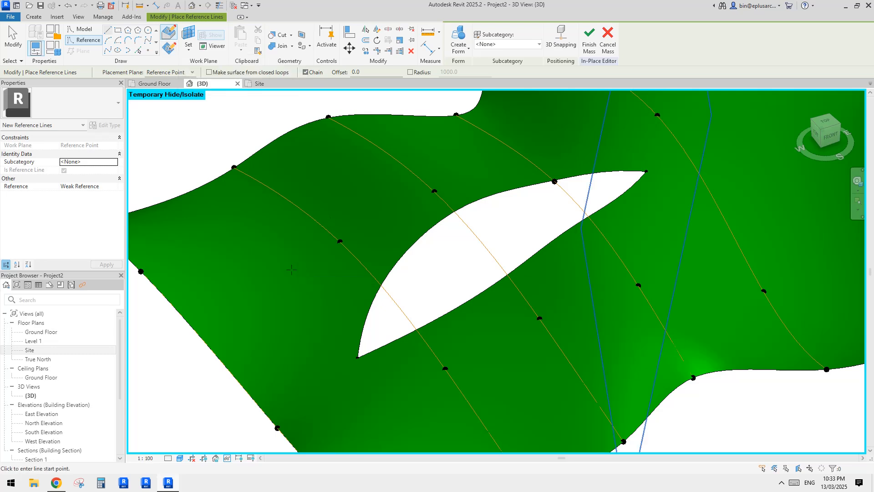
pyautogui.keyDown('shift'); pyautogui.moveTo(575, 182); pyautogui.dragTo(378, 191, button='middle'); pyautogui.keyUp('shift')
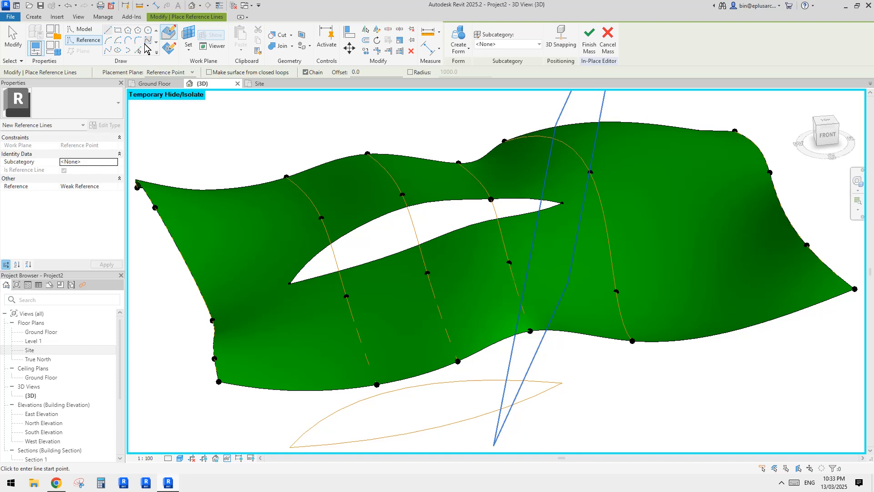
pyautogui.click(148, 41)
pyautogui.keyDown('shift'); pyautogui.moveTo(273, 195); pyautogui.dragTo(299, 195, button='middle'); pyautogui.keyUp('shift')
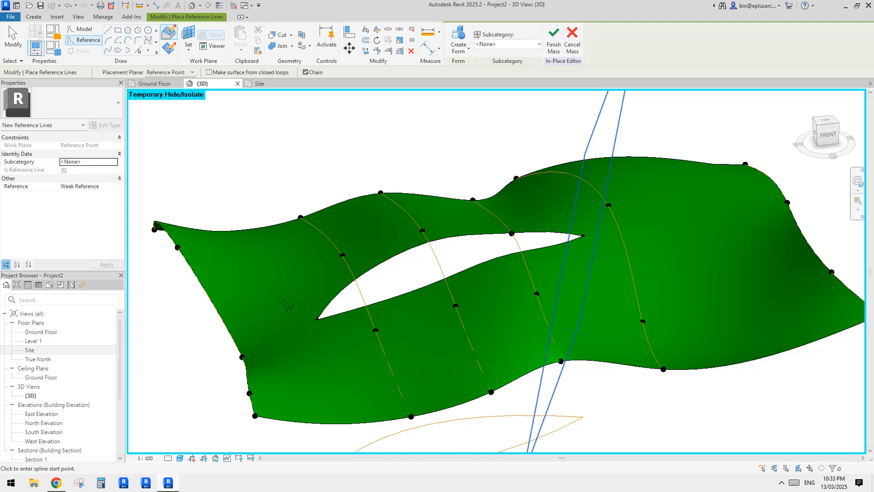
pyautogui.click(107, 30)
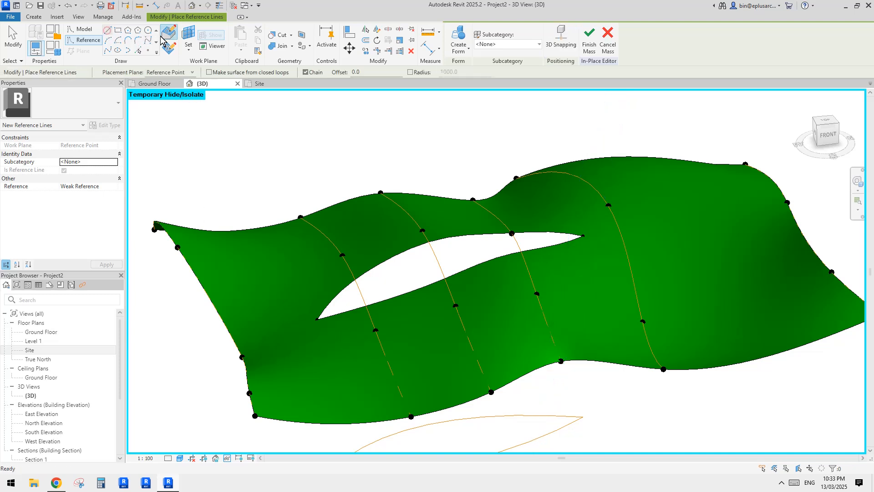
pyautogui.click(169, 47)
pyautogui.click(271, 291)
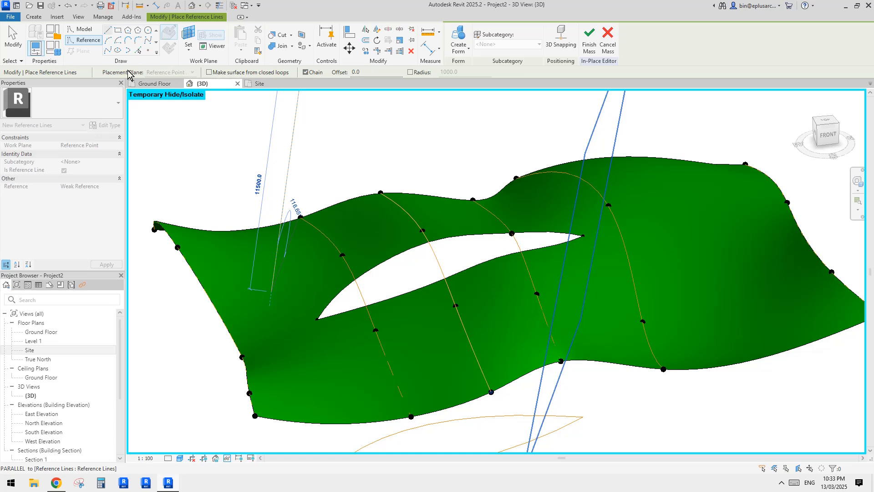
pyautogui.press('Escape')
pyautogui.press('Escape')
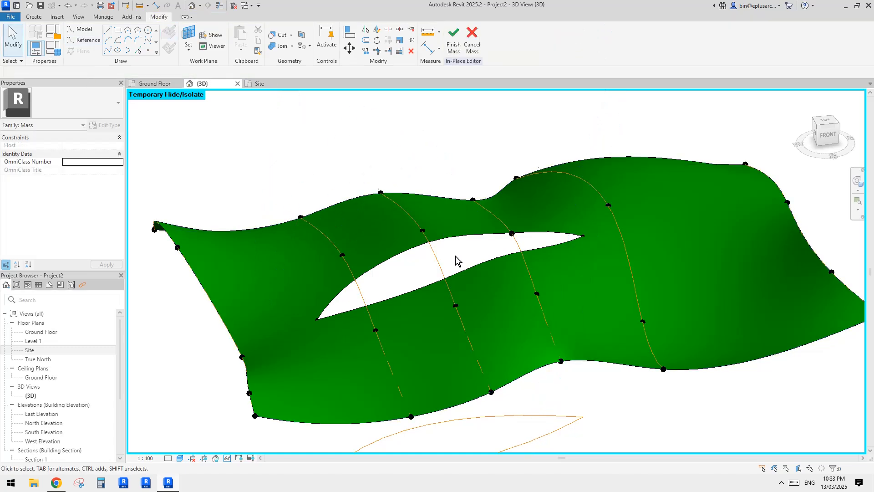
pyautogui.keyDown('shift'); pyautogui.moveTo(455, 256); pyautogui.dragTo(560, 283, button='middle'); pyautogui.keyUp('shift')
pyautogui.click(580, 232)
pyautogui.scroll(1, 491, 282)
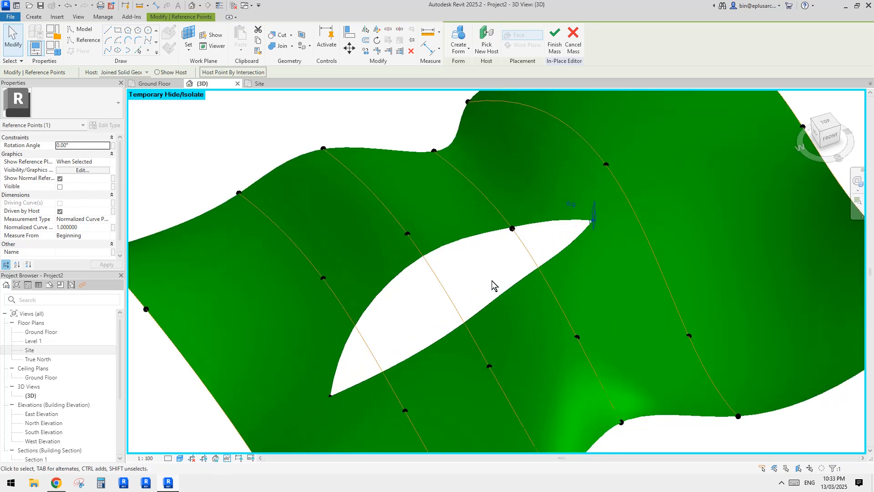
pyautogui.click(490, 279)
pyautogui.click(467, 239)
pyautogui.press('Escape')
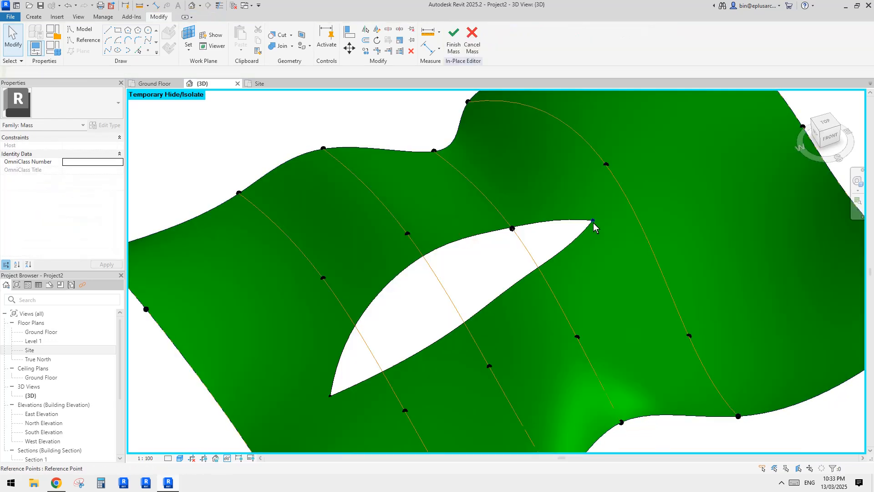
pyautogui.keyDown('shift'); pyautogui.moveTo(575, 240); pyautogui.dragTo(591, 243, button='middle'); pyautogui.keyUp('shift')
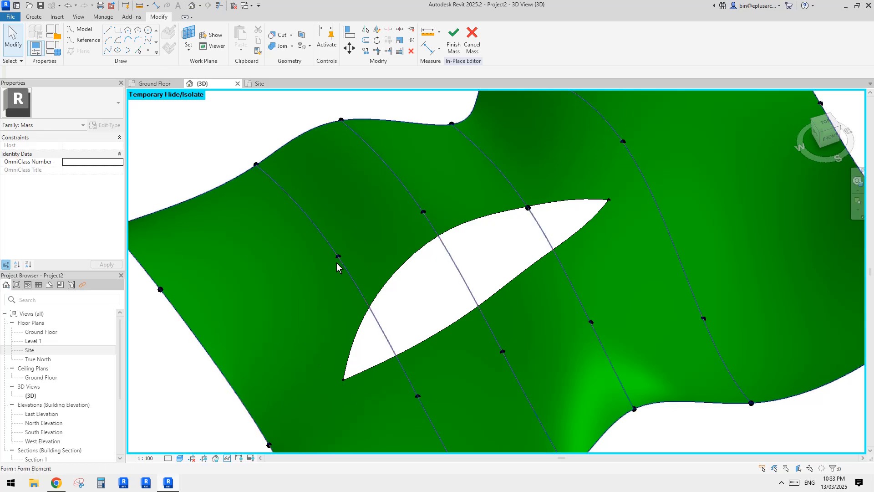
# Delete the two reference points at the ends of the lens-shaped opening.
pyautogui.keyDown('shift'); pyautogui.moveTo(337, 263); pyautogui.dragTo(335, 263, button='middle'); pyautogui.keyUp('shift')
pyautogui.scroll(-1, 337, 263)
pyautogui.click(553, 204)
pyautogui.press('Delete')
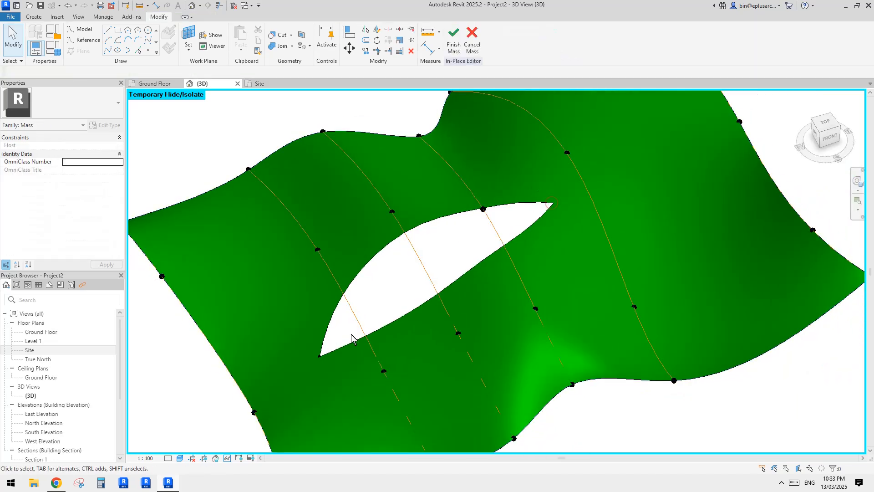
pyautogui.click(321, 357)
pyautogui.press('Delete')
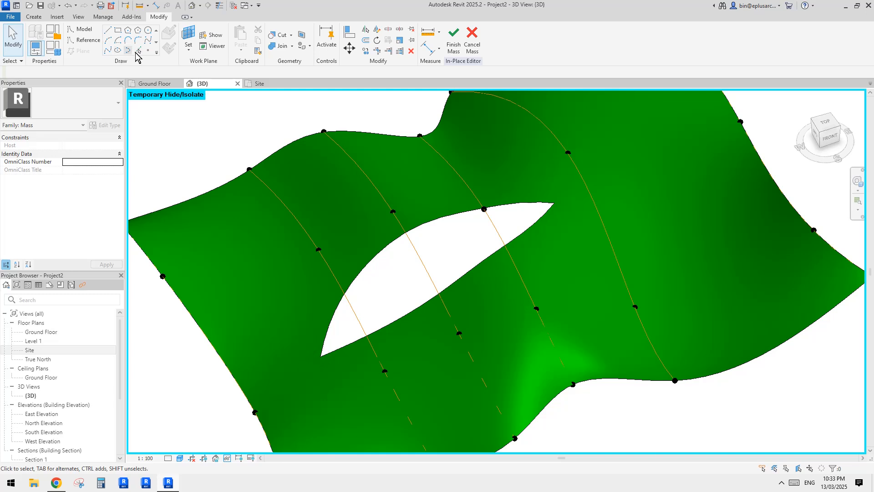
# Draw a reference-line spline directly between the two pointed ends of the opening.
pyautogui.click(88, 41)
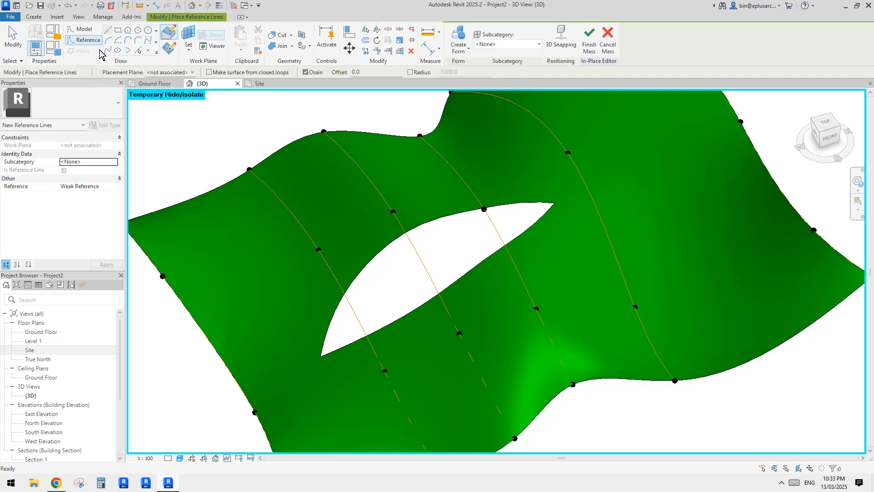
pyautogui.click(109, 51)
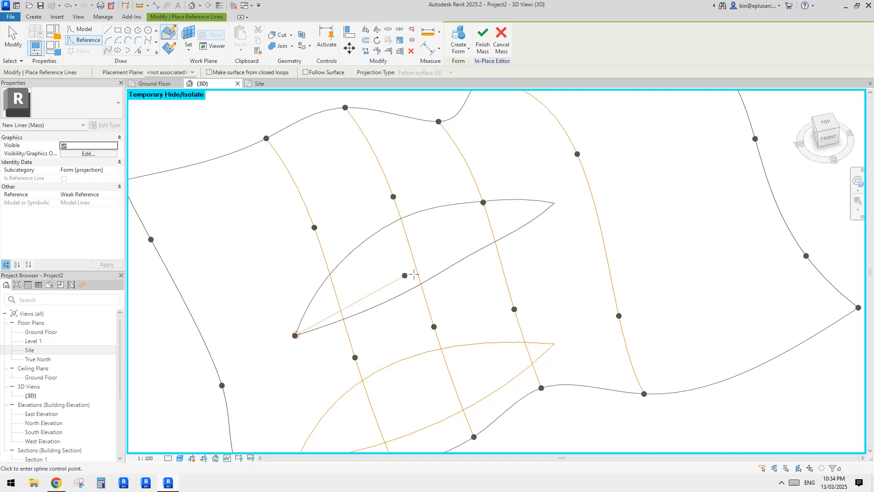
pyautogui.click(554, 203)
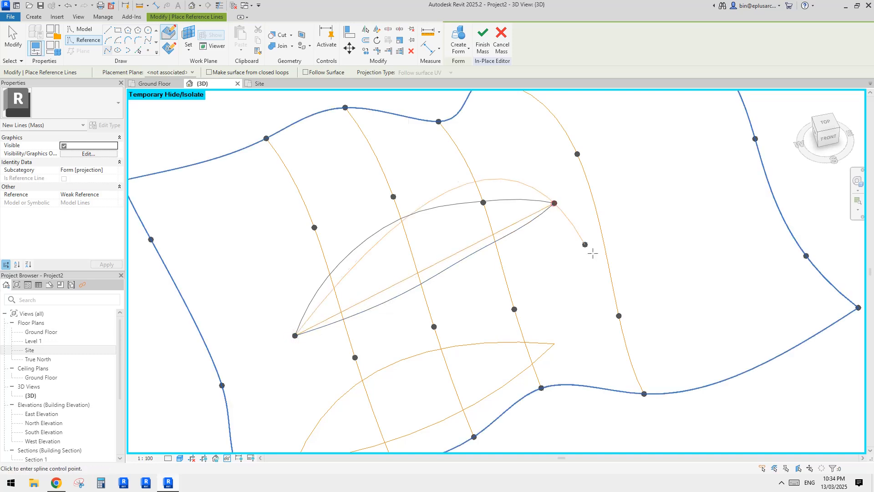
pyautogui.press('Escape')
pyautogui.press('Escape')
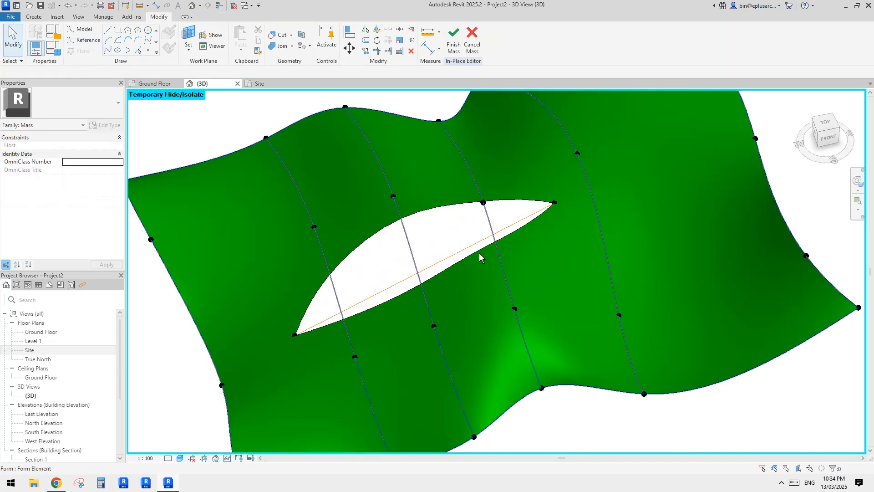
# Place a reference point at the middle of the new spline, drawing on the face.
pyautogui.click(460, 251)
pyautogui.moveTo(460, 250)
pyautogui.keyDown('shift'); pyautogui.mouseDown(button='middle')
pyautogui.moveTo(620, 231)
pyautogui.moveTo(480, 273)
pyautogui.moveTo(423, 307)
pyautogui.moveTo(404, 261)
pyautogui.moveTo(426, 209)
pyautogui.moveTo(488, 169)
pyautogui.moveTo(450, 266)
pyautogui.mouseUp(button='middle'); pyautogui.keyUp('shift')
pyautogui.keyDown('shift'); pyautogui.moveTo(396, 200); pyautogui.dragTo(346, 333, button='middle'); pyautogui.keyUp('shift')
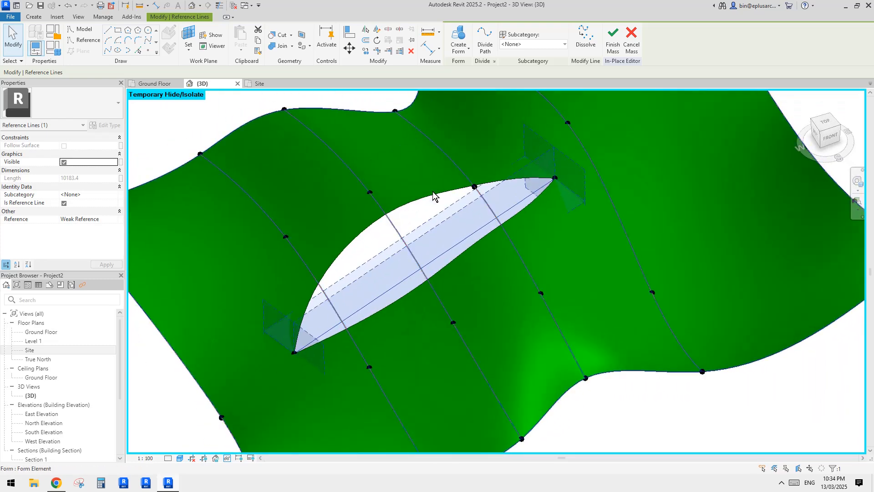
pyautogui.moveTo(433, 277)
pyautogui.keyDown('shift'); pyautogui.mouseDown(button='middle')
pyautogui.moveTo(426, 275)
pyautogui.moveTo(448, 261)
pyautogui.mouseUp(button='middle'); pyautogui.keyUp('shift')
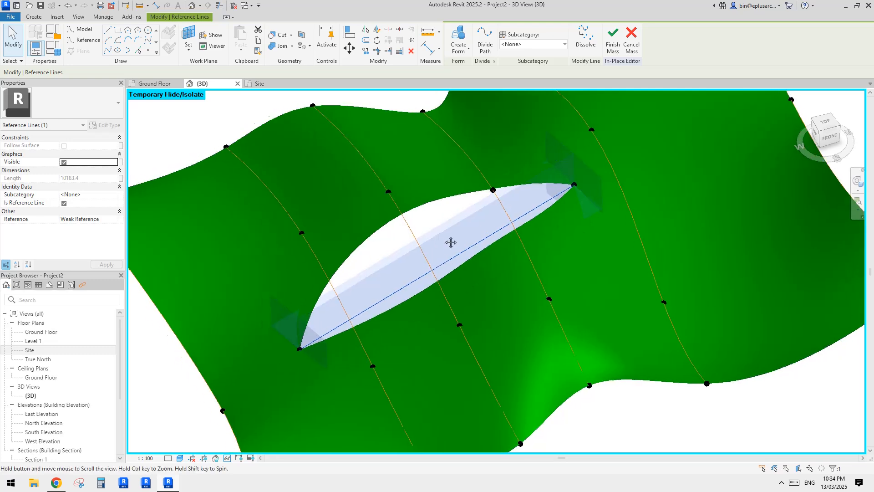
pyautogui.click(146, 51)
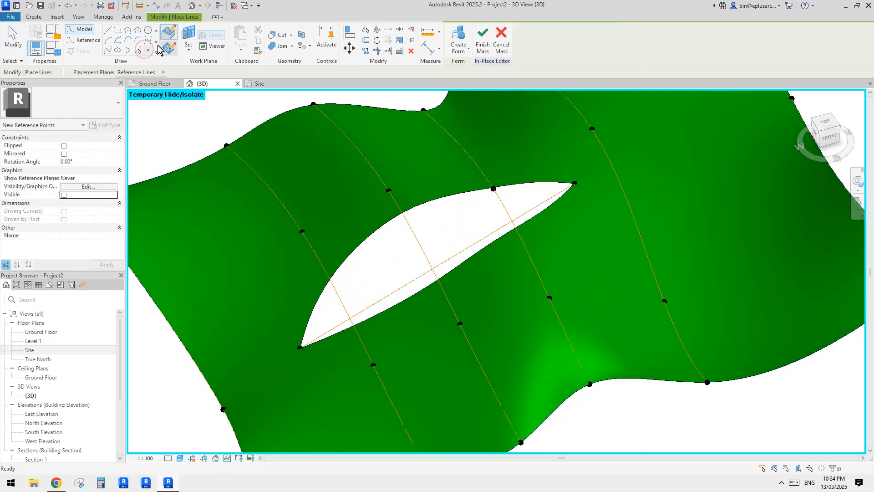
pyautogui.click(169, 36)
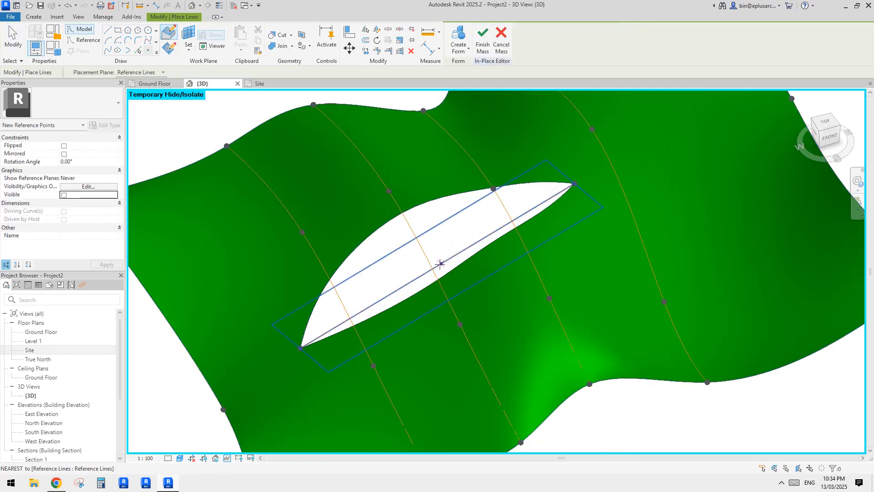
pyautogui.click(437, 266)
pyautogui.press('Escape')
# Turn the spline's midpoint into a driving point and select it for moving.
pyautogui.click(437, 266)
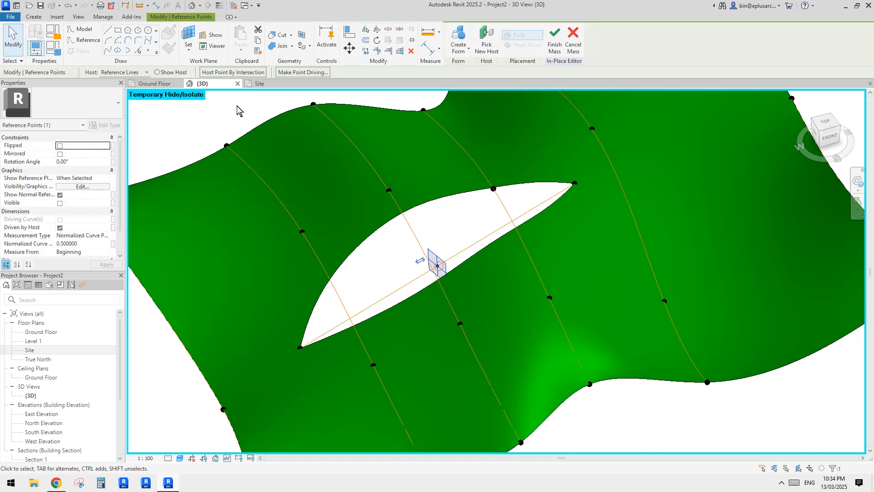
pyautogui.click(303, 72)
pyautogui.keyDown('shift'); pyautogui.moveTo(348, 133); pyautogui.dragTo(491, 234, button='middle'); pyautogui.keyUp('shift')
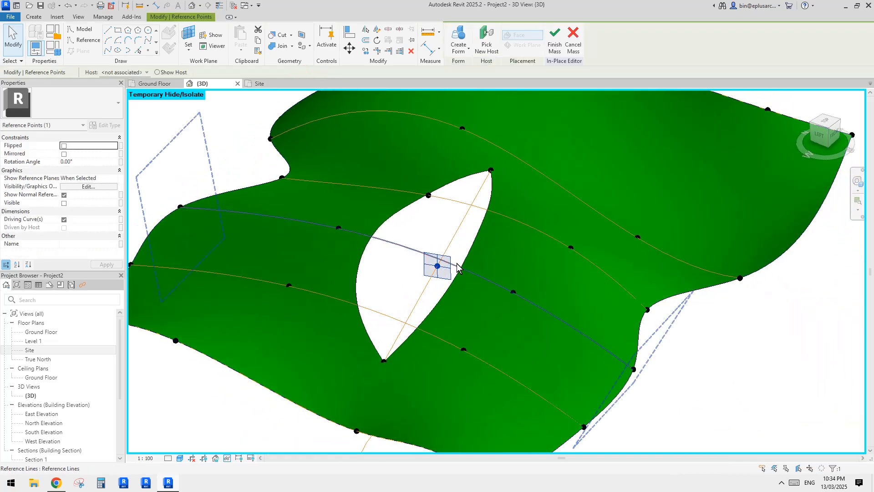
pyautogui.press('Escape')
pyautogui.click(437, 266)
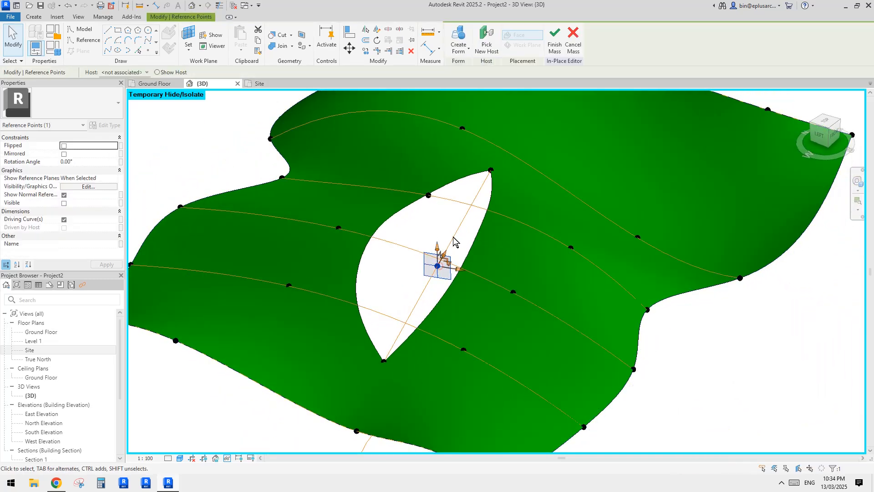
# Raise the driving point vertically above the opening so the spline arches over it.
pyautogui.keyDown('shift'); pyautogui.moveTo(439, 269); pyautogui.dragTo(395, 248, button='middle'); pyautogui.keyUp('shift')
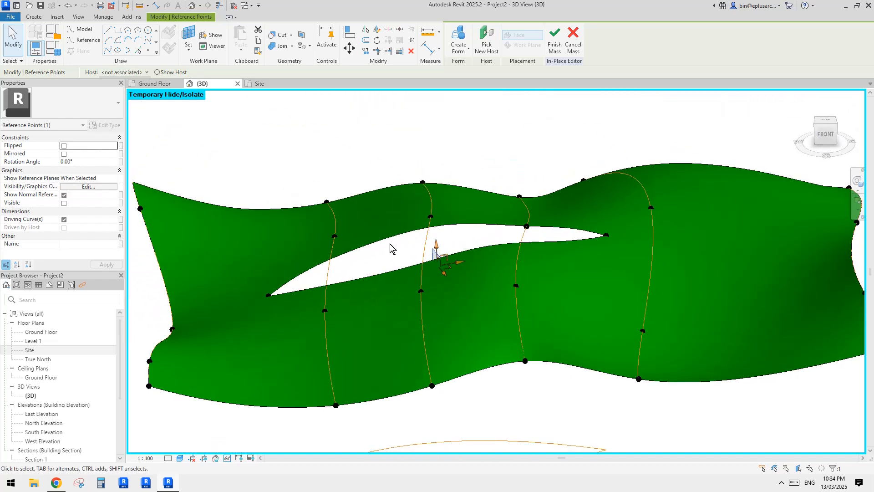
pyautogui.moveTo(451, 275)
pyautogui.keyDown('shift'); pyautogui.mouseDown(button='middle')
pyautogui.moveTo(445, 296)
pyautogui.moveTo(450, 271)
pyautogui.moveTo(440, 262)
pyautogui.moveTo(411, 266)
pyautogui.moveTo(452, 275)
pyautogui.moveTo(439, 268)
pyautogui.moveTo(448, 269)
pyautogui.moveTo(406, 283)
pyautogui.moveTo(438, 274)
pyautogui.moveTo(439, 259)
pyautogui.moveTo(511, 225)
pyautogui.moveTo(465, 230)
pyautogui.moveTo(430, 281)
pyautogui.moveTo(454, 260)
pyautogui.moveTo(432, 259)
pyautogui.mouseUp(button='middle'); pyautogui.keyUp('shift')
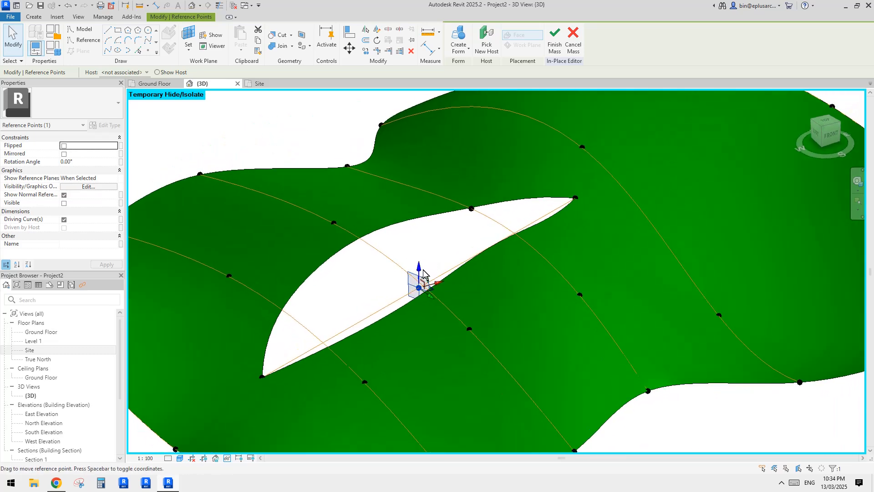
pyautogui.moveTo(423, 273); pyautogui.dragTo(424, 201)
pyautogui.keyDown('shift'); pyautogui.moveTo(424, 200); pyautogui.dragTo(506, 180, button='middle'); pyautogui.keyUp('shift')
pyautogui.moveTo(420, 199); pyautogui.dragTo(420, 213)
# Fine-tune the driving point's height and sideways position to shape the dome's ridge curve over the opening.
pyautogui.keyDown('shift'); pyautogui.moveTo(438, 242); pyautogui.dragTo(441, 236, button='middle'); pyautogui.keyUp('shift')
pyautogui.moveTo(439, 236); pyautogui.dragTo(423, 235)
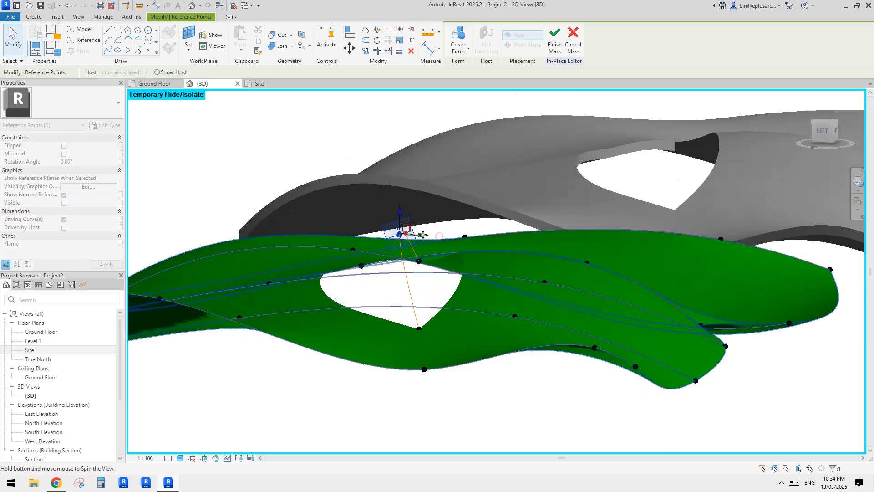
pyautogui.keyDown('shift'); pyautogui.moveTo(423, 235); pyautogui.dragTo(409, 218, button='middle'); pyautogui.keyUp('shift')
pyautogui.moveTo(400, 212); pyautogui.dragTo(401, 217)
pyautogui.keyDown('shift'); pyautogui.moveTo(444, 223); pyautogui.dragTo(423, 244, button='middle'); pyautogui.keyUp('shift')
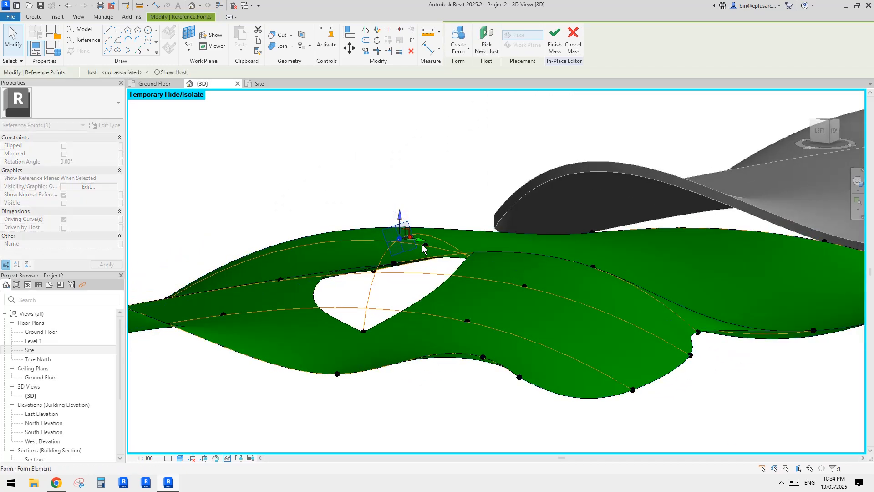
pyautogui.moveTo(420, 240); pyautogui.dragTo(414, 241)
pyautogui.keyDown('shift'); pyautogui.moveTo(412, 248); pyautogui.dragTo(378, 320, button='middle'); pyautogui.keyUp('shift')
pyautogui.click(386, 289)
pyautogui.moveTo(388, 278); pyautogui.dragTo(421, 277, button='middle')
pyautogui.keyDown('shift'); pyautogui.moveTo(421, 277); pyautogui.dragTo(427, 294, button='middle'); pyautogui.keyUp('shift')
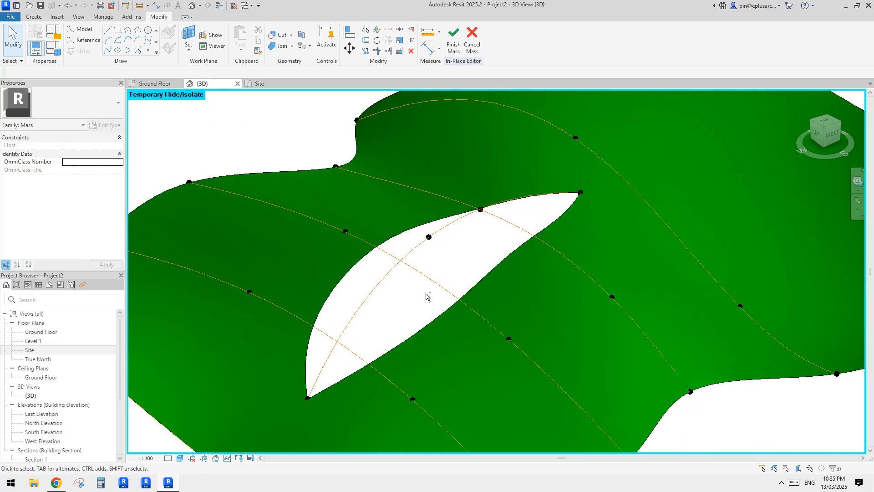
pyautogui.moveTo(441, 265)
pyautogui.keyDown('shift'); pyautogui.mouseDown(button='middle')
pyautogui.moveTo(433, 296)
pyautogui.moveTo(431, 255)
pyautogui.mouseUp(button='middle'); pyautogui.keyUp('shift')
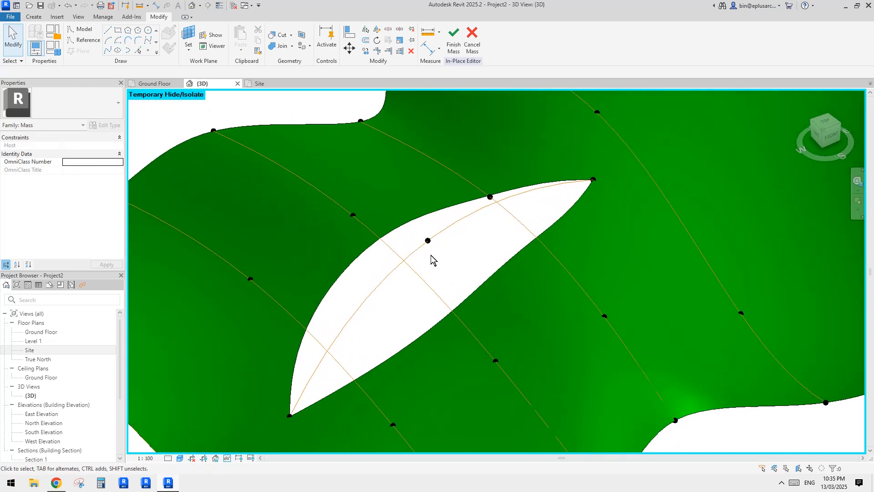
pyautogui.press('Tab')
pyautogui.click(422, 216)
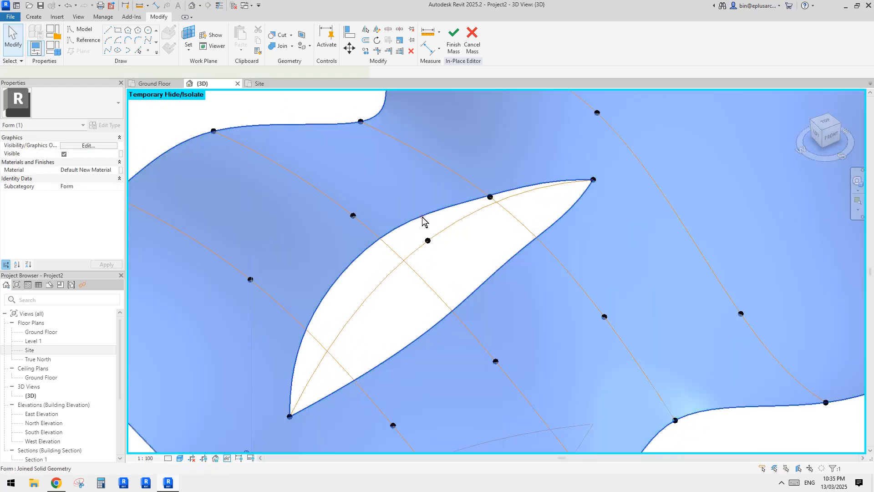
pyautogui.click(469, 221)
pyautogui.moveTo(440, 222); pyautogui.dragTo(463, 241, button='middle')
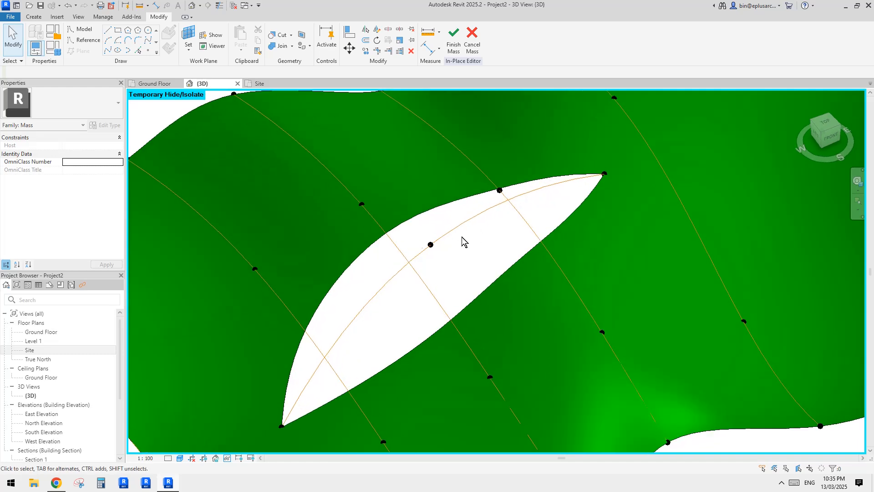
pyautogui.click(424, 218)
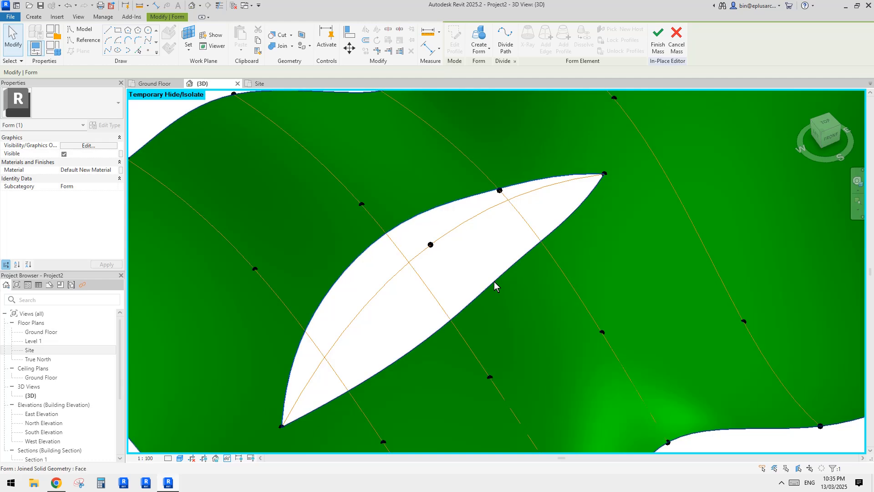
pyautogui.press('Tab')
pyautogui.press('Tab')
pyautogui.click(494, 281)
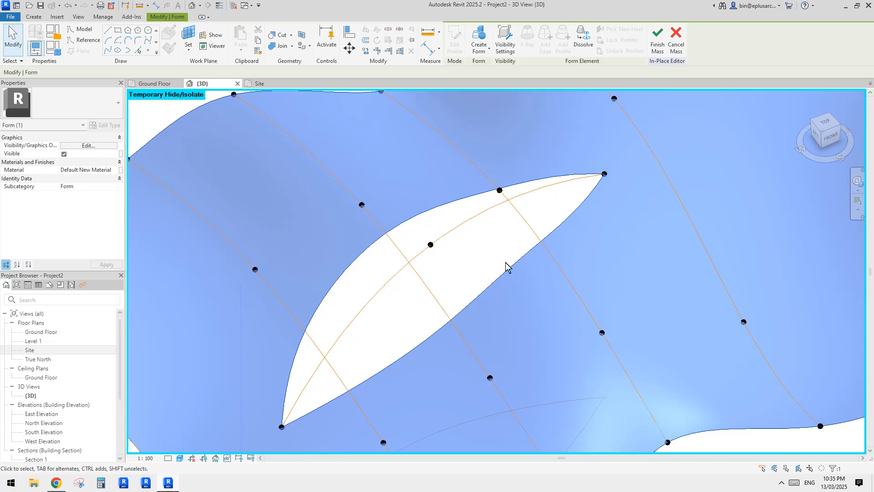
pyautogui.click(483, 248)
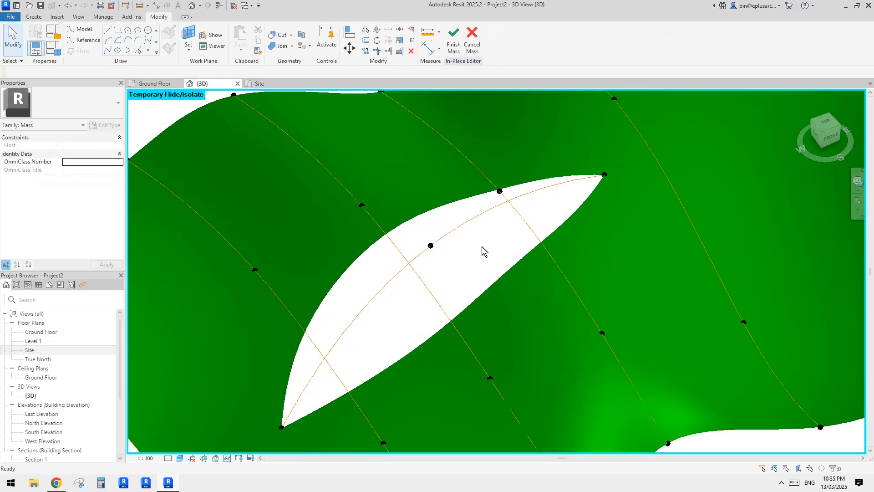
# Try to create a form from the lens-shaped opening's two edges and the arched guide spline.
pyautogui.press('Tab')
pyautogui.click(446, 210)
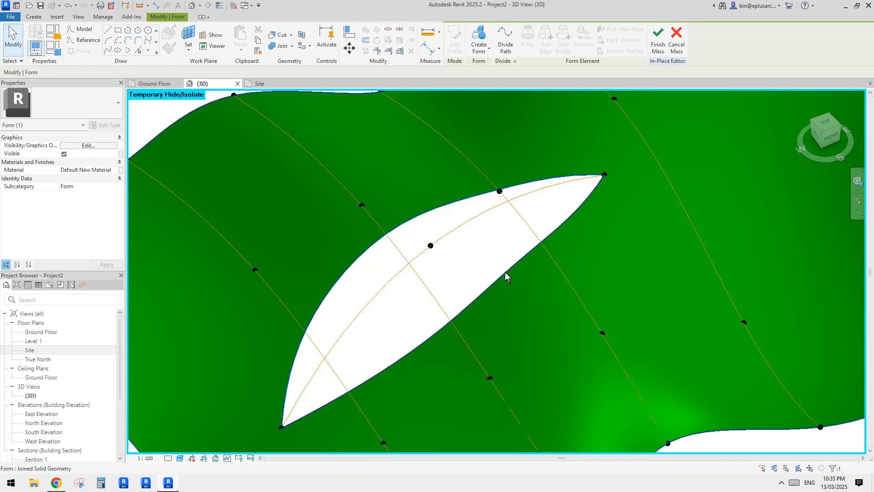
pyautogui.press('Tab')
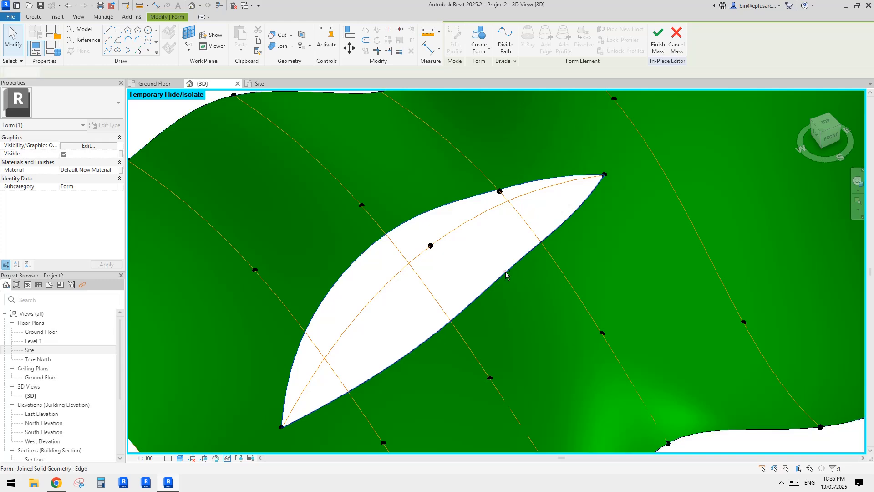
pyautogui.keyDown('ctrl'); pyautogui.click(470, 213); pyautogui.keyUp('ctrl')
pyautogui.scroll(-1, 470, 211)
pyautogui.keyDown('shift'); pyautogui.moveTo(456, 218); pyautogui.dragTo(441, 221, button='middle'); pyautogui.keyUp('shift')
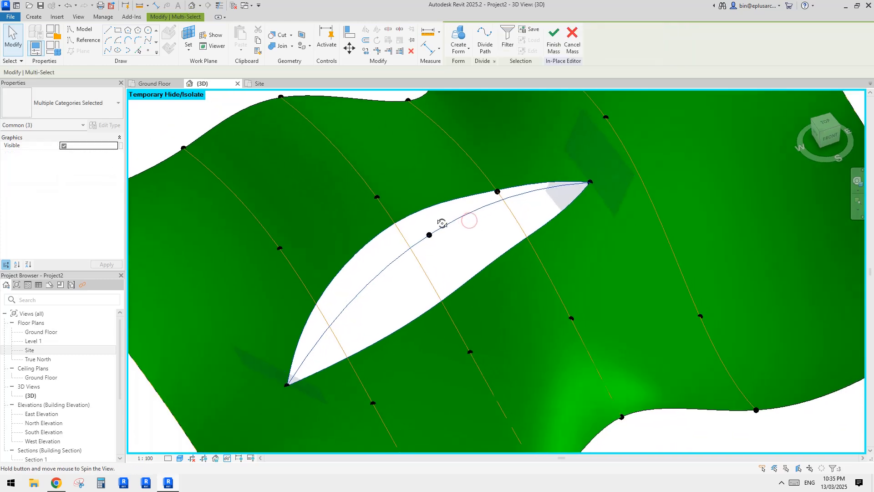
pyautogui.click(462, 31)
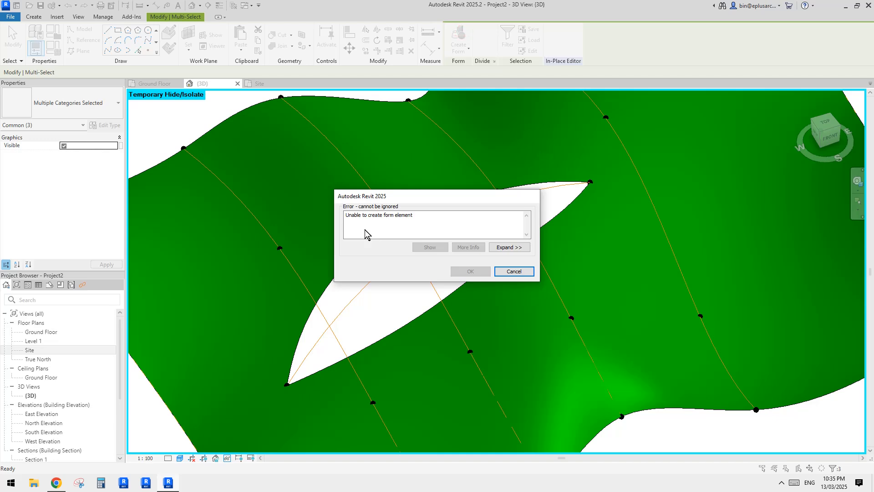
pyautogui.click(512, 271)
# Examine how the arched guide spline meets the opening's edges at both pointed ends.
pyautogui.keyDown('shift'); pyautogui.moveTo(495, 250); pyautogui.dragTo(513, 232, button='middle'); pyautogui.keyUp('shift')
pyautogui.scroll(2, 523, 172)
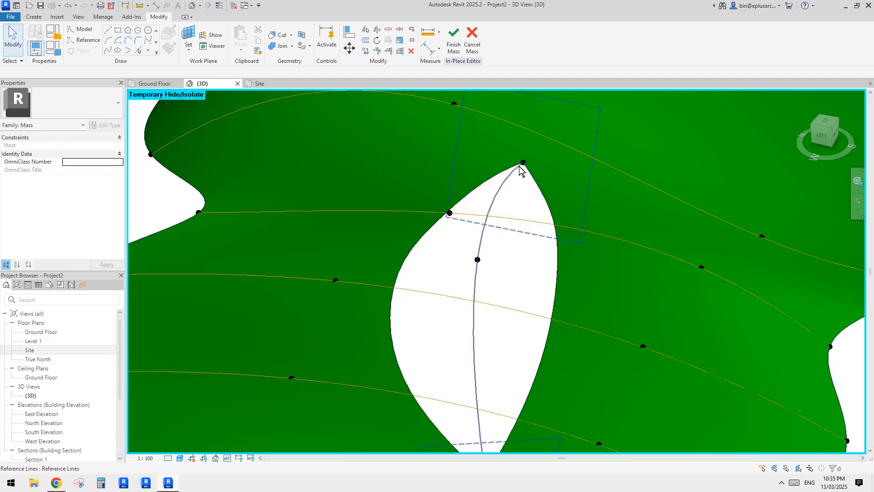
pyautogui.scroll(-3, 492, 219)
pyautogui.scroll(3, 455, 241)
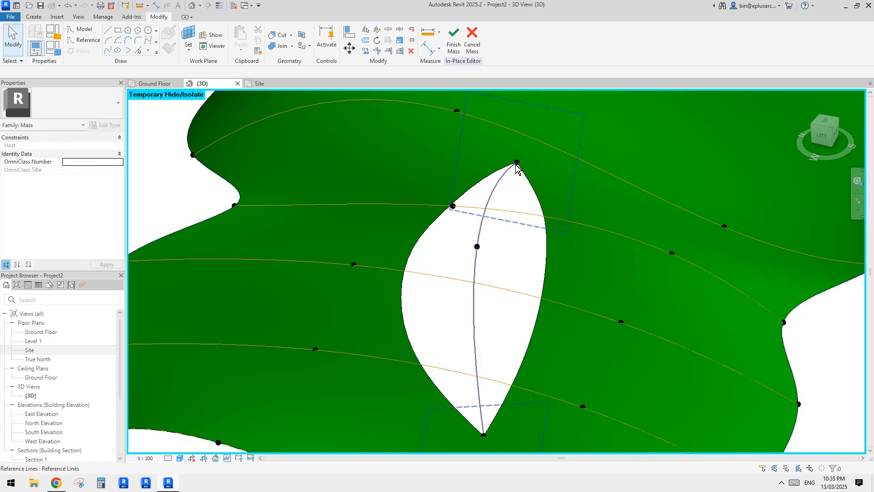
pyautogui.keyDown('shift'); pyautogui.moveTo(514, 166); pyautogui.dragTo(503, 254, button='middle'); pyautogui.keyUp('shift')
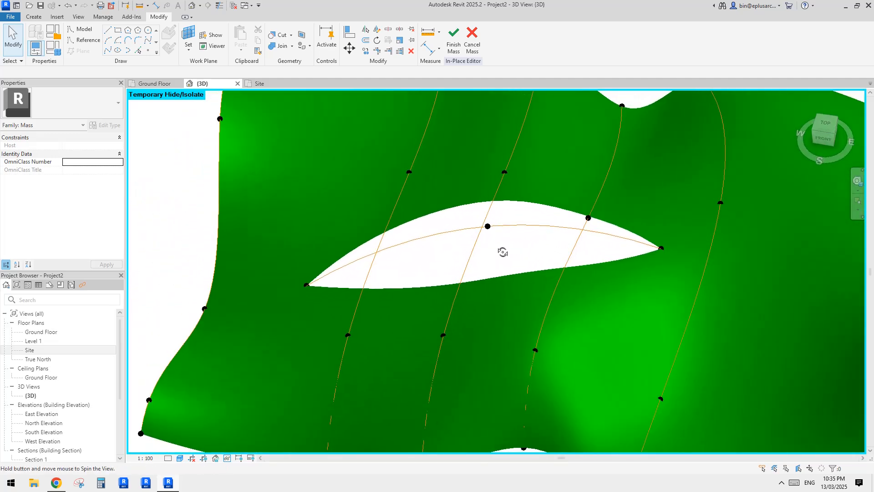
pyautogui.keyDown('shift'); pyautogui.moveTo(511, 252); pyautogui.dragTo(511, 322, button='middle'); pyautogui.keyUp('shift')
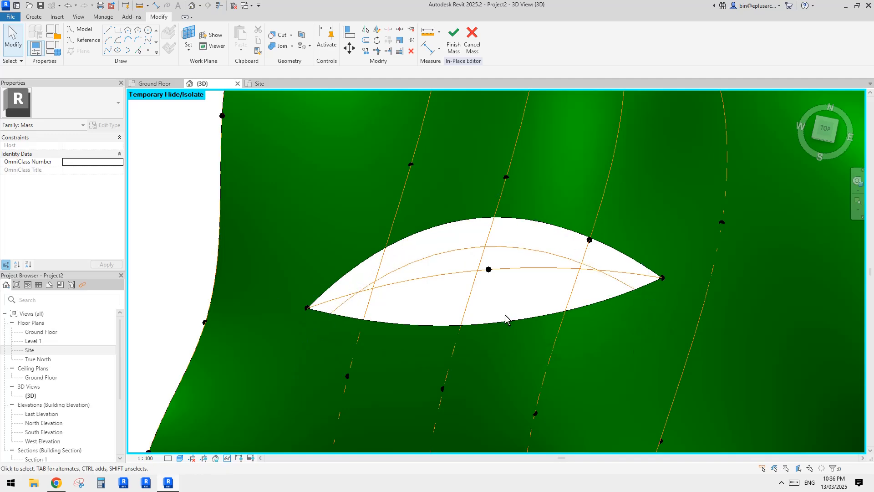
pyautogui.keyDown('shift'); pyautogui.moveTo(518, 272); pyautogui.dragTo(514, 268, button='middle'); pyautogui.keyUp('shift')
pyautogui.keyDown('shift'); pyautogui.moveTo(422, 282); pyautogui.dragTo(428, 271, button='middle'); pyautogui.keyUp('shift')
# Draw a short three-point model spline across the opening near its west tip, from edge to edge through the arched guide spline.
pyautogui.scroll(2, 381, 282)
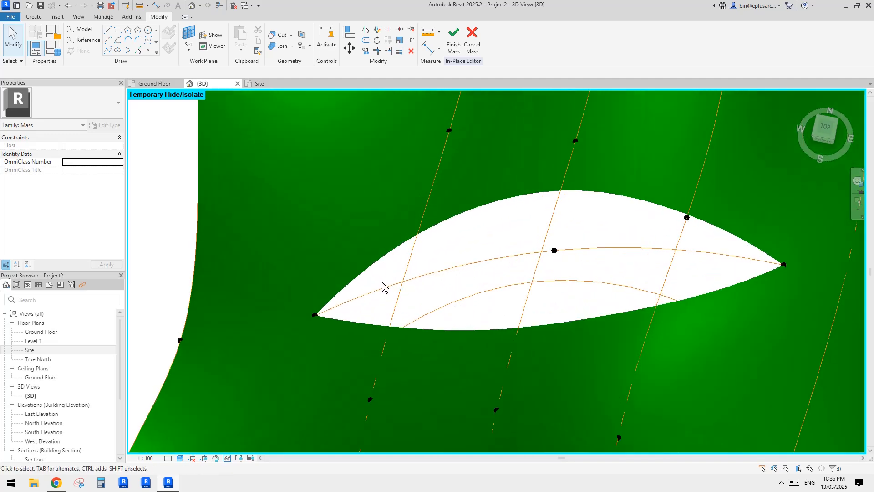
pyautogui.click(107, 51)
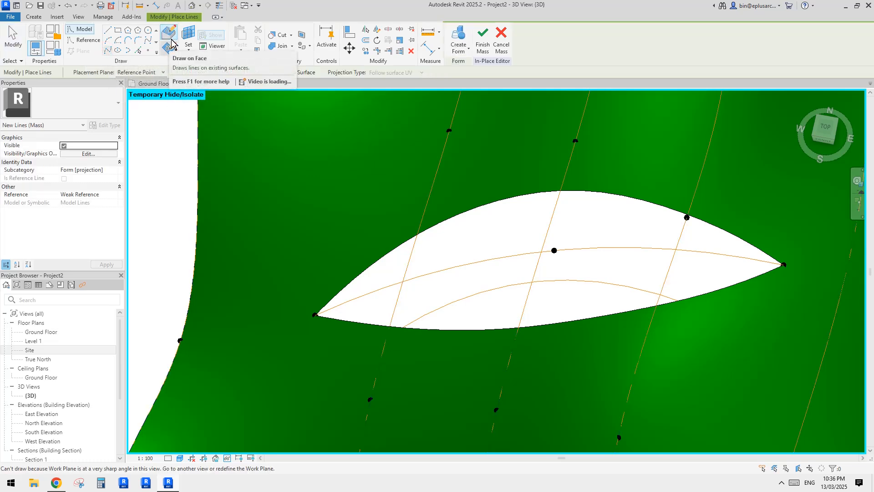
pyautogui.scroll(1, 340, 313)
pyautogui.scroll(-1, 348, 271)
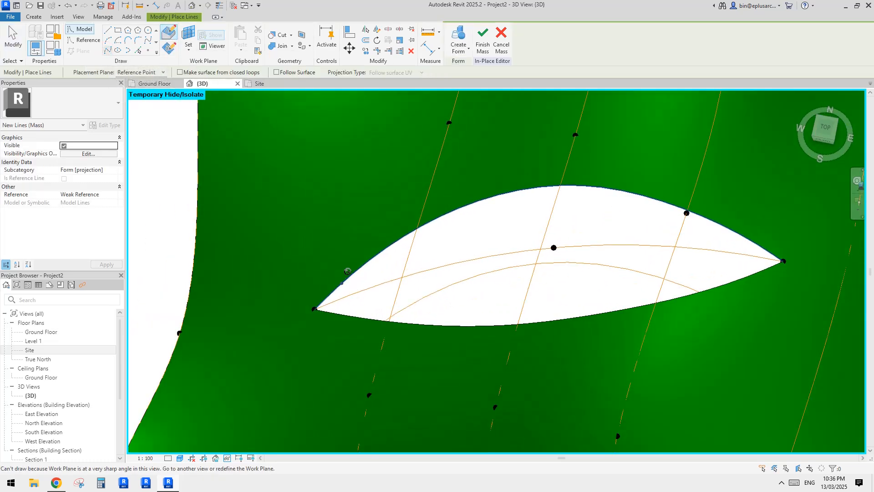
pyautogui.scroll(2, 323, 299)
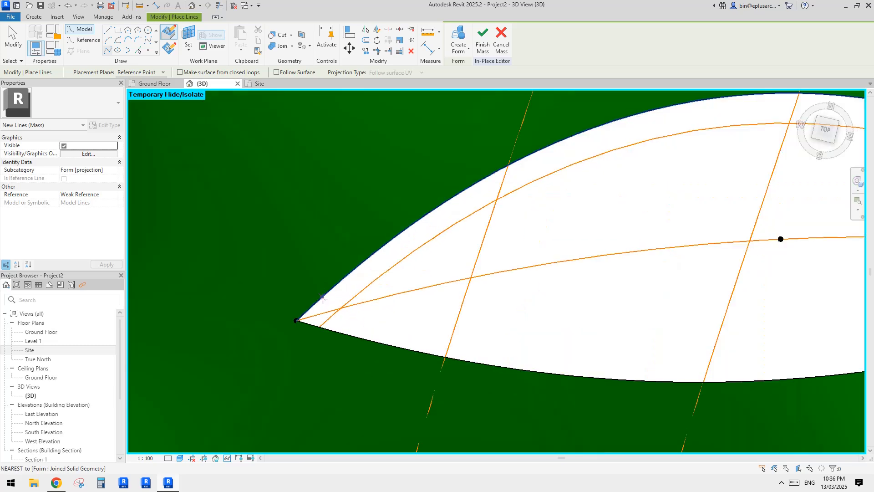
pyautogui.click(309, 307)
pyautogui.click(310, 317)
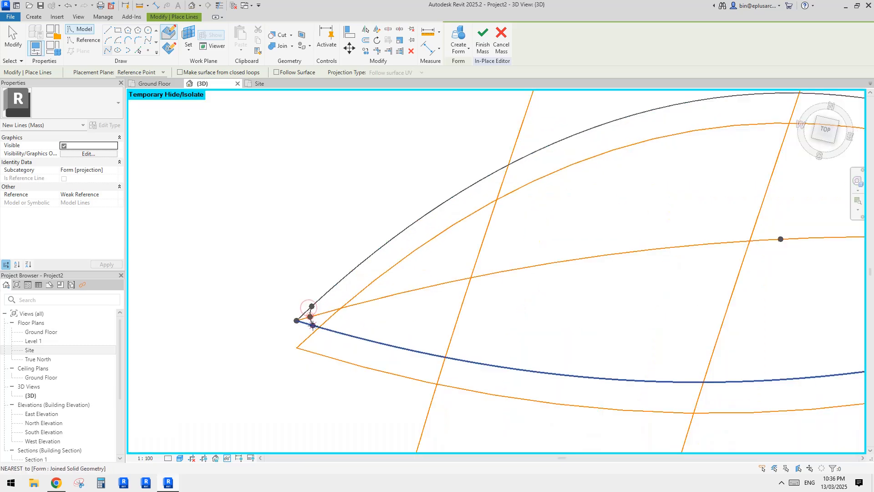
pyautogui.click(320, 328)
pyautogui.press('Escape')
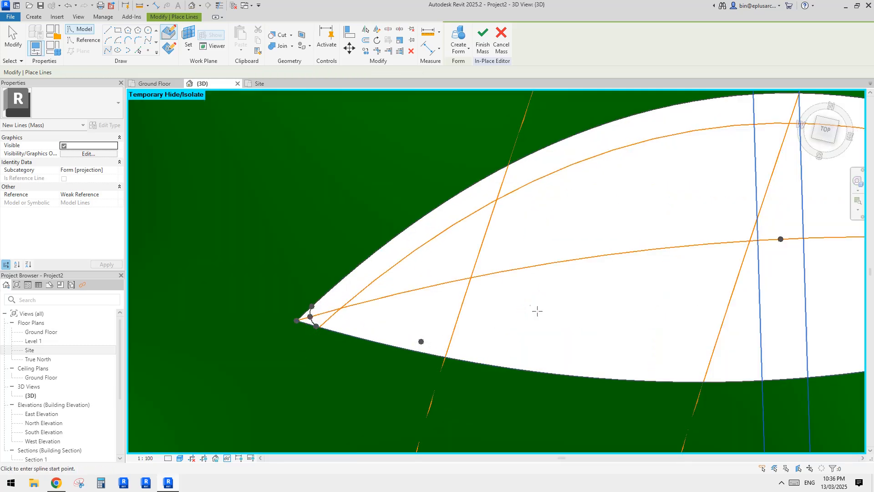
# Draw a three-point model spline across the middle of the opening, from edge to edge through the guide spline's midpoint.
pyautogui.scroll(-2, 539, 312)
pyautogui.moveTo(660, 266); pyautogui.dragTo(476, 290, button='middle')
pyautogui.keyDown('shift'); pyautogui.moveTo(479, 257); pyautogui.dragTo(519, 203, button='middle'); pyautogui.keyUp('shift')
pyautogui.moveTo(489, 272); pyautogui.dragTo(449, 203, button='middle')
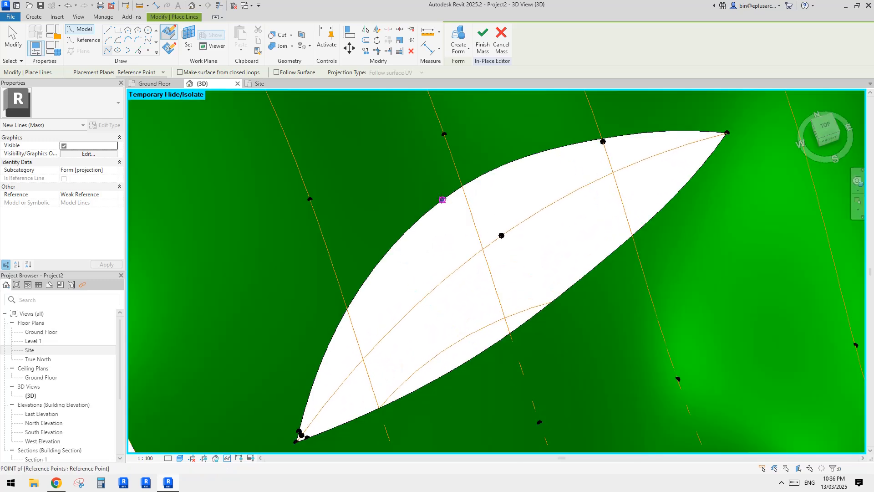
pyautogui.click(442, 200)
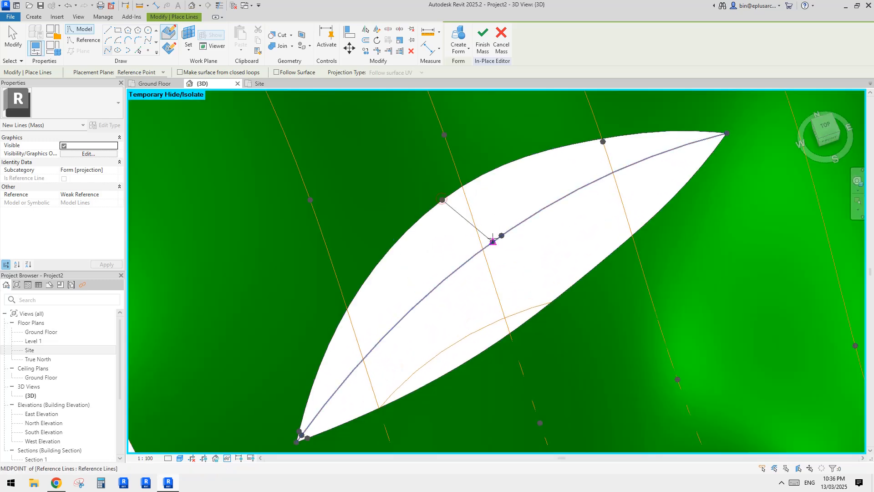
pyautogui.click(493, 242)
pyautogui.click(542, 308)
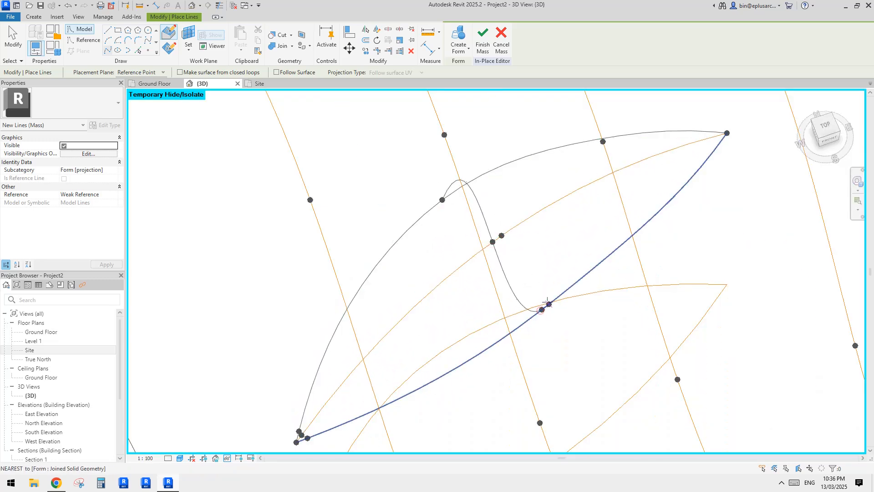
pyautogui.press('Escape')
pyautogui.press('Escape')
# Draw a three-point model spline about 166 mm long across the opening near its east tip, passing through the guide spline.
pyautogui.scroll(-1, 512, 258)
pyautogui.moveTo(511, 283)
pyautogui.keyDown('shift'); pyautogui.mouseDown(button='middle')
pyautogui.moveTo(555, 138)
pyautogui.moveTo(542, 149)
pyautogui.moveTo(569, 230)
pyautogui.moveTo(637, 204)
pyautogui.mouseUp(button='middle'); pyautogui.keyUp('shift')
pyautogui.scroll(3, 633, 217)
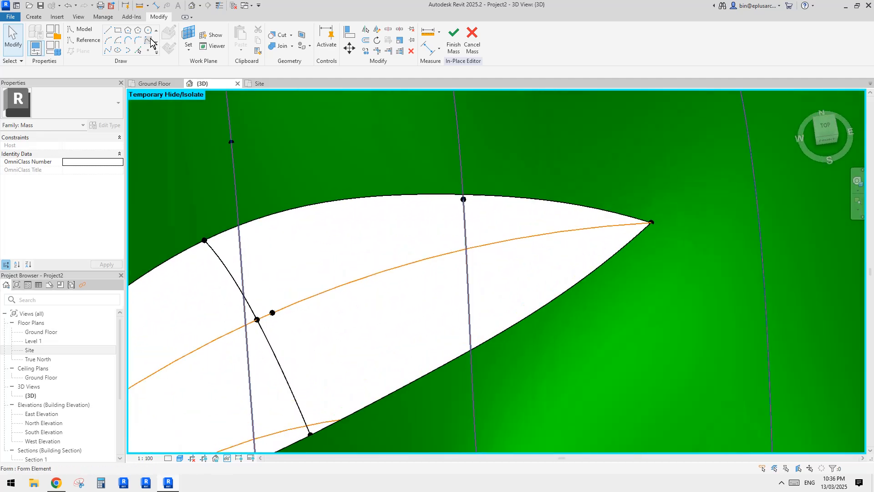
pyautogui.click(121, 52)
pyautogui.scroll(2, 644, 219)
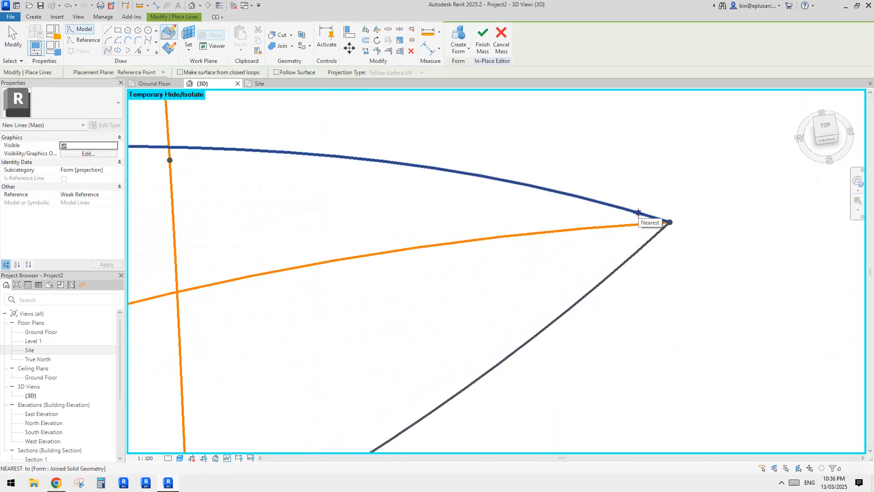
pyautogui.click(639, 214)
pyautogui.click(642, 223)
pyautogui.click(650, 239)
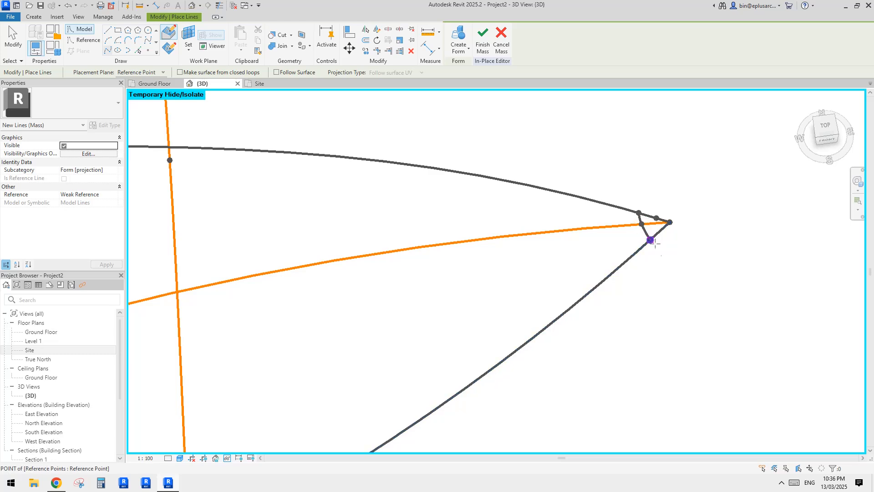
pyautogui.press('Escape')
pyautogui.press('Escape')
# Select all three cross splines and convert them to reference lines.
pyautogui.scroll(-4, 516, 266)
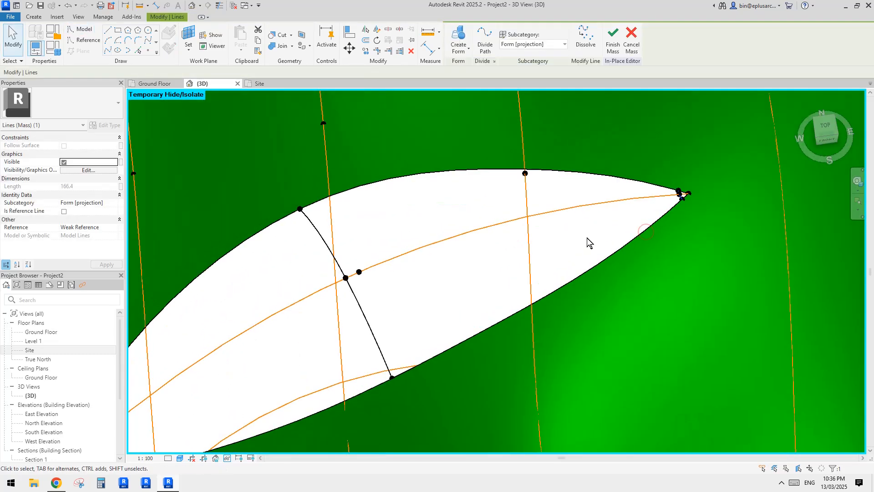
pyautogui.moveTo(347, 283); pyautogui.dragTo(578, 235, button='middle')
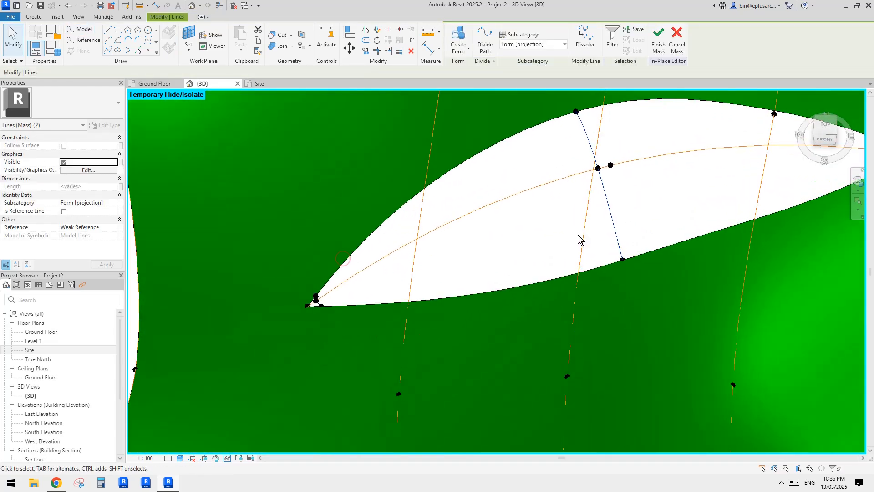
pyautogui.scroll(5, 314, 295)
pyautogui.keyDown('ctrl'); pyautogui.click(334, 324); pyautogui.keyUp('ctrl')
pyautogui.scroll(-2, 343, 305)
pyautogui.scroll(-3, 344, 308)
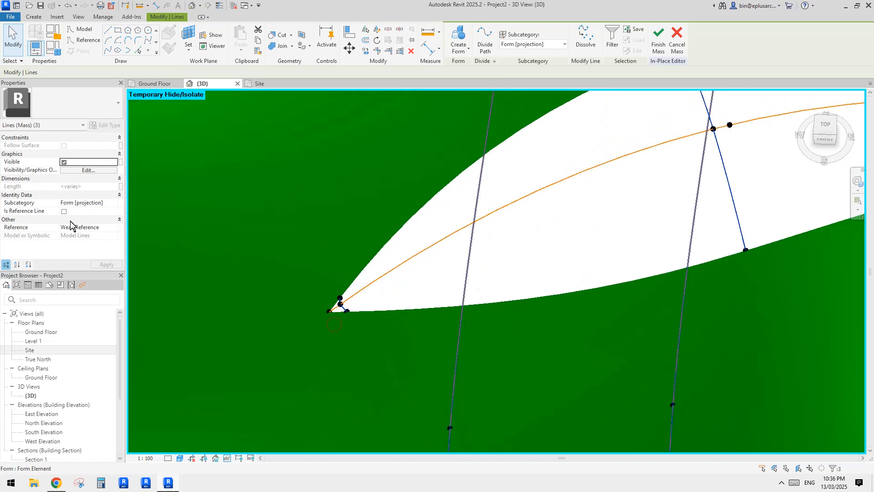
pyautogui.click(66, 211)
pyautogui.scroll(-3, 346, 208)
pyautogui.keyDown('shift'); pyautogui.moveTo(372, 273); pyautogui.dragTo(404, 240, button='middle'); pyautogui.keyUp('shift')
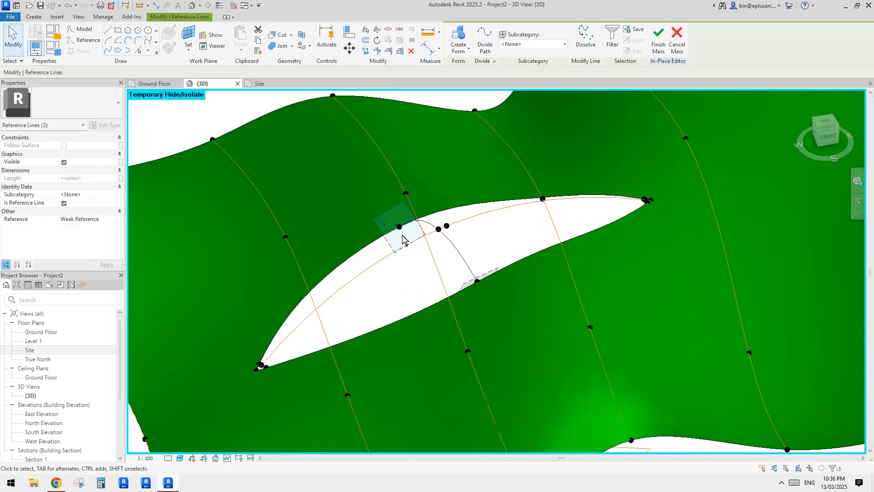
# Try a form from the three cross reference splines, check its fit against the opening's edges, and dissolve it.
pyautogui.click(460, 38)
pyautogui.moveTo(540, 332); pyautogui.dragTo(561, 180, button='middle')
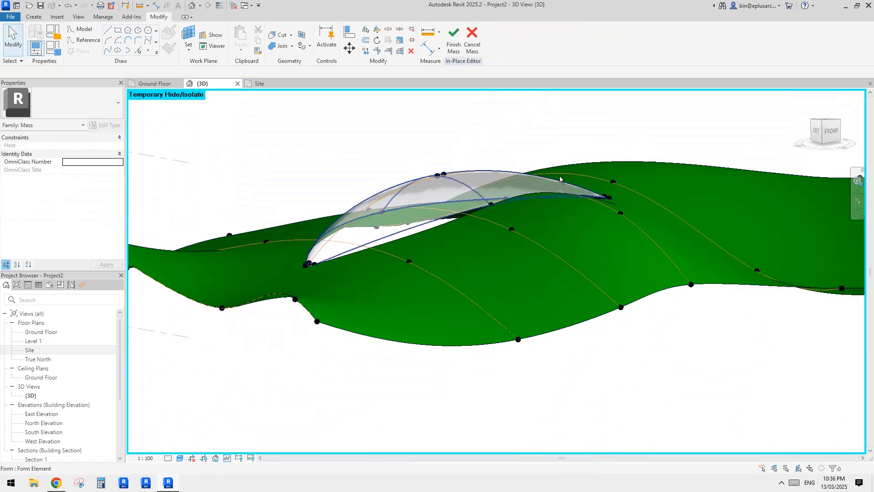
pyautogui.click(477, 181)
pyautogui.keyDown('shift'); pyautogui.moveTo(483, 183); pyautogui.dragTo(547, 246, button='middle'); pyautogui.keyUp('shift')
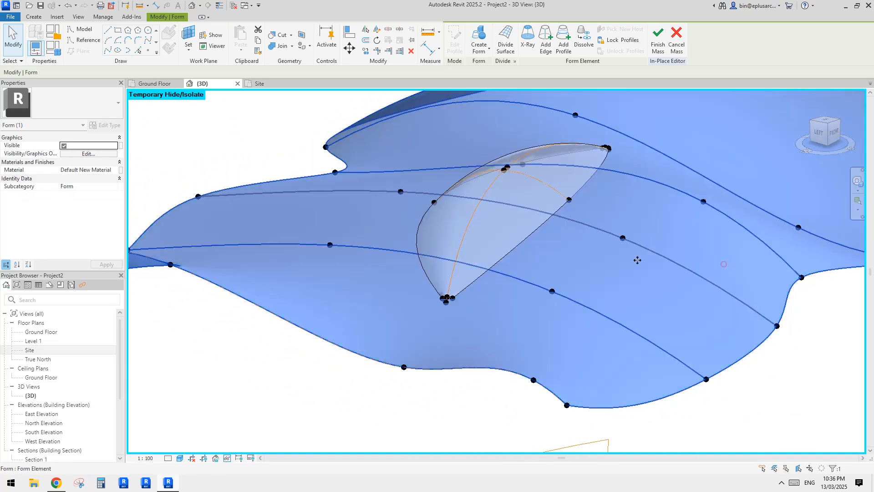
pyautogui.moveTo(636, 255)
pyautogui.keyDown('shift'); pyautogui.mouseDown(button='middle')
pyautogui.moveTo(521, 250)
pyautogui.moveTo(580, 211)
pyautogui.mouseUp(button='middle'); pyautogui.keyUp('shift')
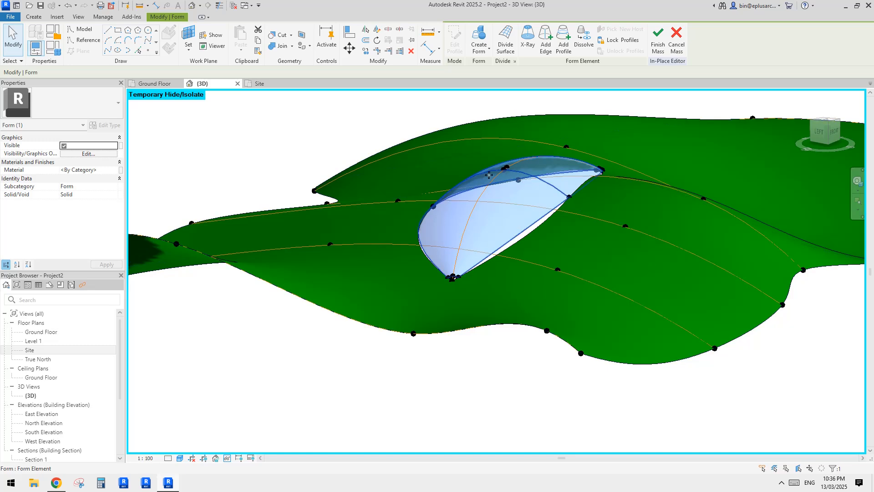
pyautogui.keyDown('shift'); pyautogui.moveTo(586, 180); pyautogui.dragTo(462, 296, button='middle'); pyautogui.keyUp('shift')
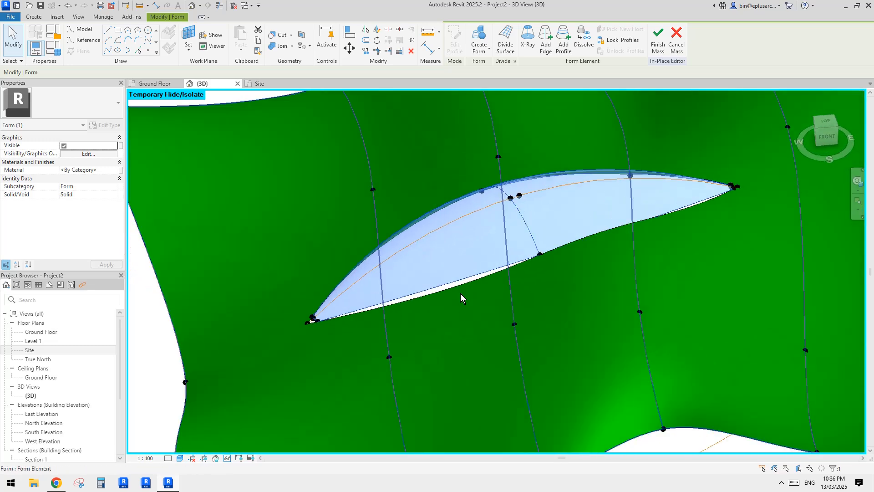
pyautogui.click(587, 46)
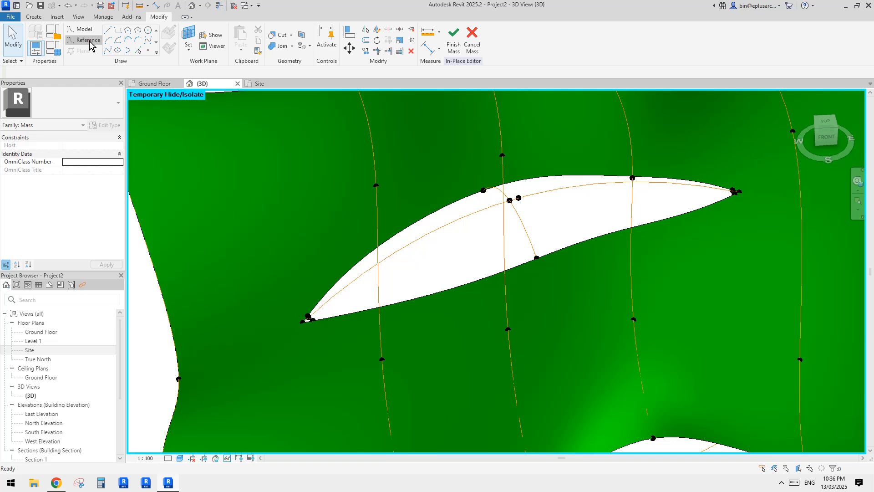
# Draw a three-point reference spline across the opening's western half, from edge to edge through the guide spline.
pyautogui.click(87, 40)
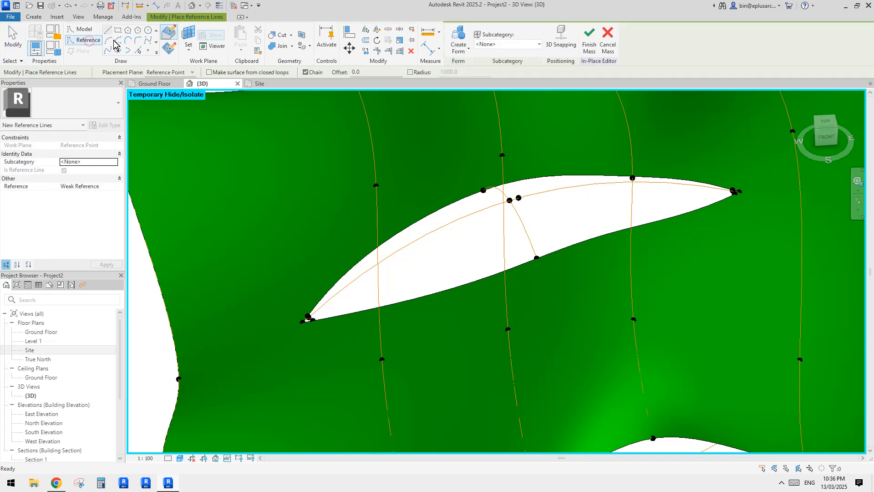
pyautogui.click(107, 51)
pyautogui.scroll(2, 440, 244)
pyautogui.click(385, 219)
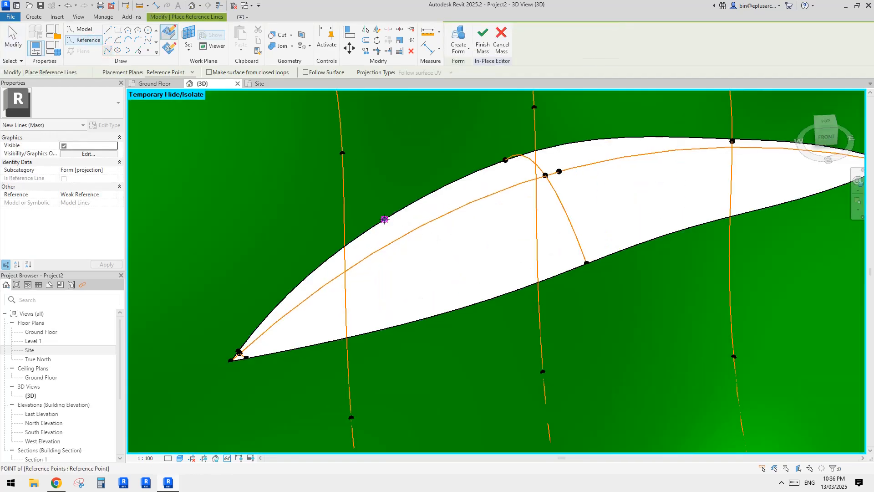
pyautogui.click(400, 237)
pyautogui.click(436, 315)
pyautogui.press('Escape')
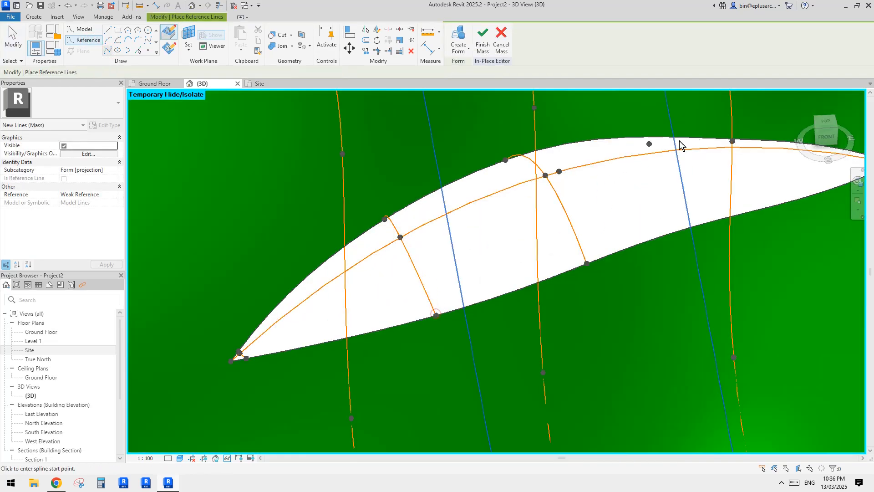
# Draw a three-point reference spline across the opening's eastern half, from edge to edge through the guide spline.
pyautogui.keyDown('shift'); pyautogui.moveTo(679, 142); pyautogui.dragTo(617, 248, button='middle'); pyautogui.keyUp('shift')
pyautogui.click(601, 181)
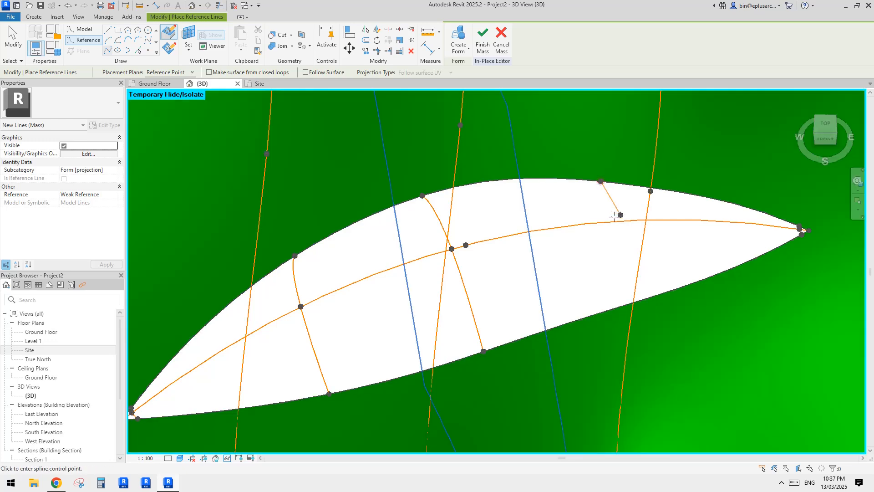
pyautogui.click(614, 221)
pyautogui.click(626, 304)
pyautogui.press('Escape')
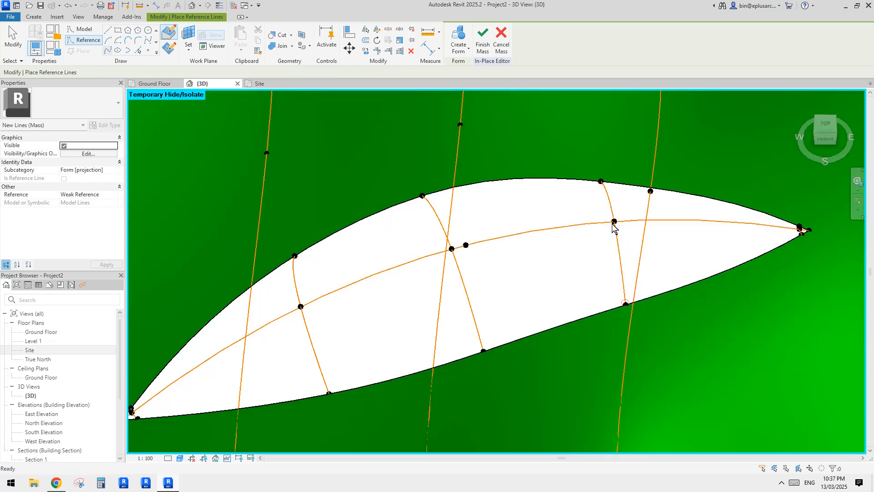
pyautogui.press('Escape')
# Select all five cross reference splines, including the short ones at both tips, and create a form from them.
pyautogui.scroll(-1, 604, 142)
pyautogui.scroll(5, 682, 205)
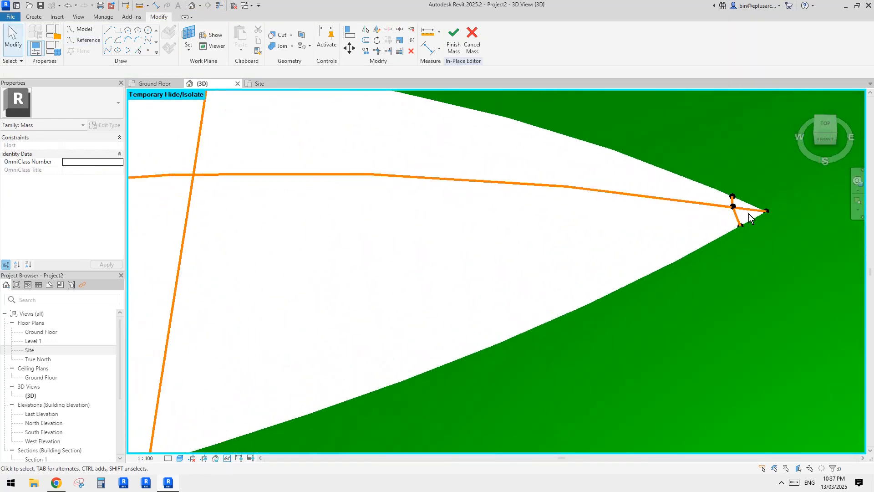
pyautogui.click(749, 214)
pyautogui.scroll(-4, 591, 220)
pyautogui.scroll(-1, 591, 219)
pyautogui.moveTo(559, 240); pyautogui.dragTo(644, 227, button='middle')
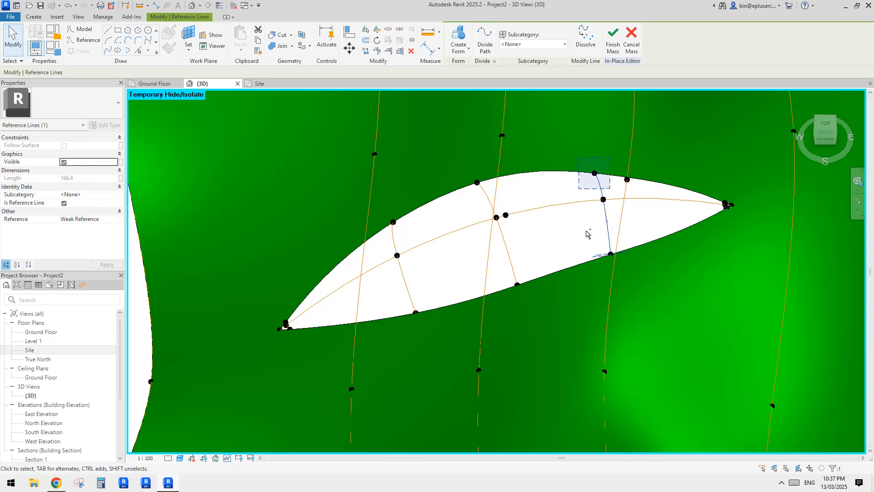
pyautogui.keyDown('ctrl'); pyautogui.click(509, 253); pyautogui.keyUp('ctrl')
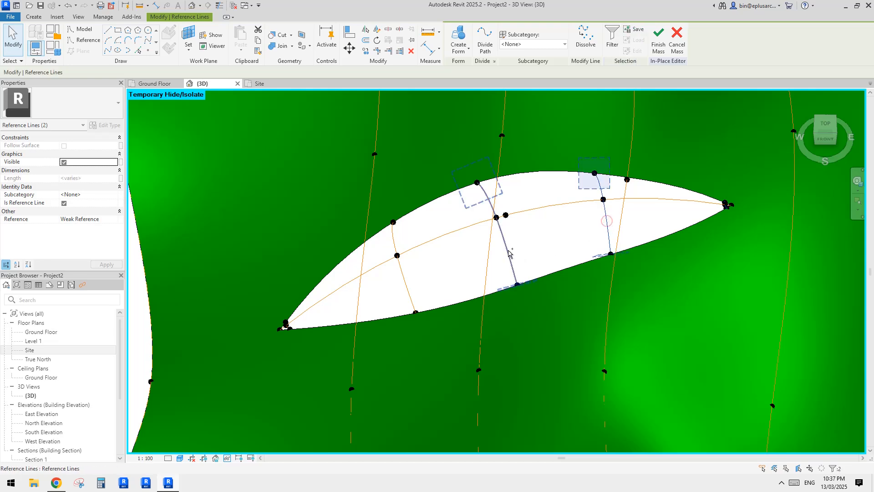
pyautogui.keyDown('ctrl'); pyautogui.click(405, 286); pyautogui.keyUp('ctrl')
pyautogui.scroll(5, 294, 327)
pyautogui.keyDown('ctrl'); pyautogui.click(265, 325); pyautogui.keyUp('ctrl')
pyautogui.click(462, 37)
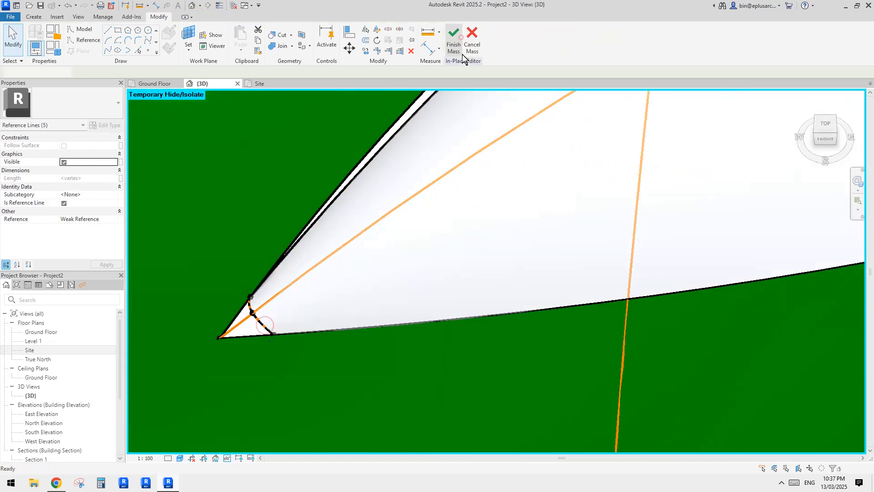
# Assign a pink material to the dome form over the opening.
pyautogui.scroll(-3, 507, 269)
pyautogui.keyDown('shift'); pyautogui.moveTo(509, 270); pyautogui.dragTo(564, 198, button='middle'); pyautogui.keyUp('shift')
pyautogui.click(653, 184)
pyautogui.scroll(-1, 630, 214)
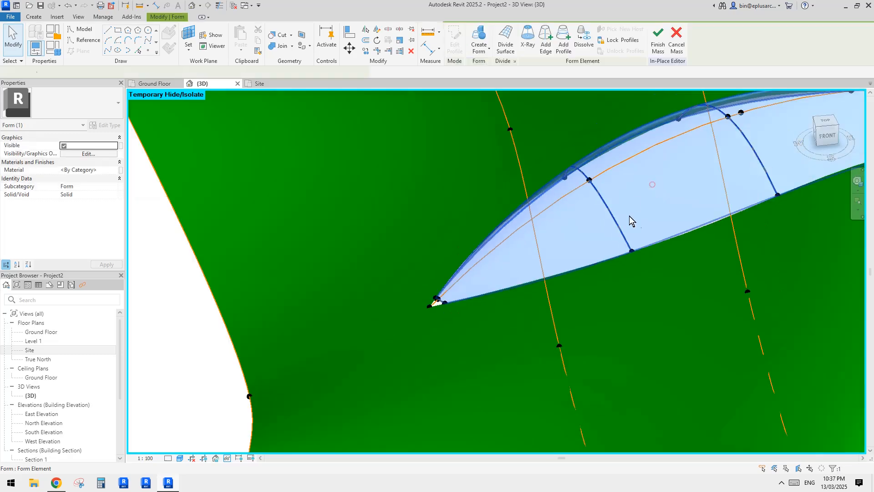
pyautogui.moveTo(630, 217); pyautogui.dragTo(510, 273, button='middle')
pyautogui.keyDown('shift'); pyautogui.moveTo(510, 274); pyautogui.dragTo(490, 187, button='middle'); pyautogui.keyUp('shift')
pyautogui.scroll(-2, 510, 202)
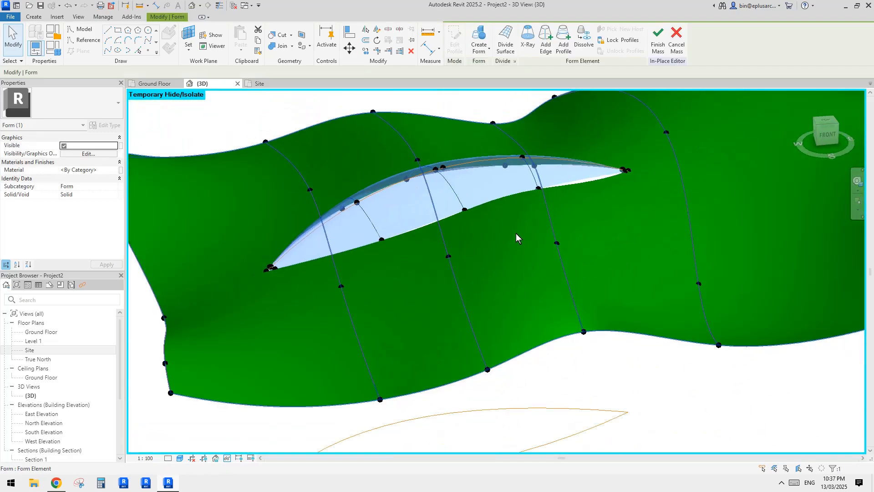
pyautogui.moveTo(537, 200); pyautogui.dragTo(536, 216, button='middle')
pyautogui.click(113, 170)
pyautogui.click(121, 170)
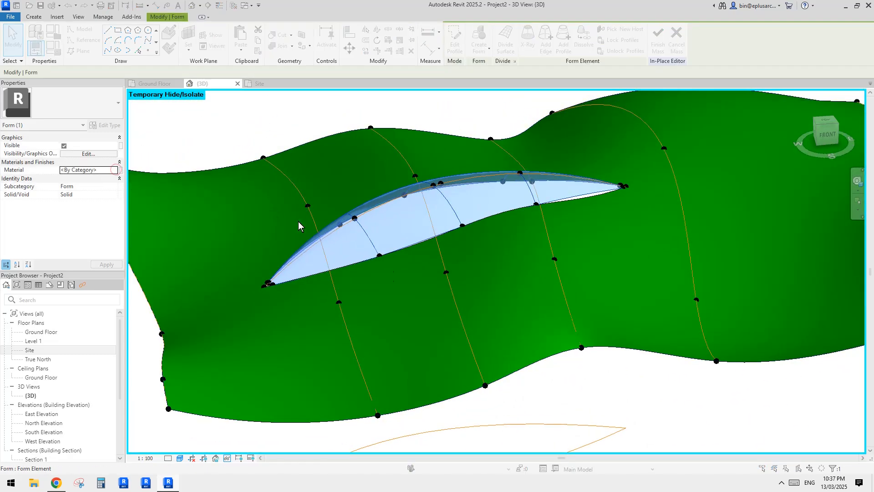
pyautogui.click(634, 403)
pyautogui.click(632, 402)
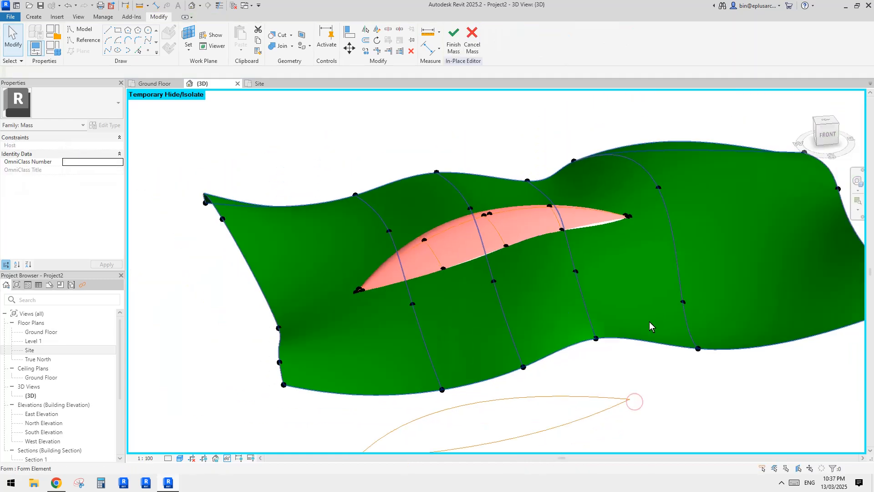
# Finish the in-place mass and reset the temporary hide/isolate in the 3D view.
pyautogui.keyDown('shift'); pyautogui.moveTo(649, 321); pyautogui.dragTo(606, 255, button='middle'); pyautogui.keyUp('shift')
pyautogui.scroll(-2, 590, 190)
pyautogui.keyDown('shift'); pyautogui.moveTo(590, 190); pyautogui.dragTo(597, 299, button='middle'); pyautogui.keyUp('shift')
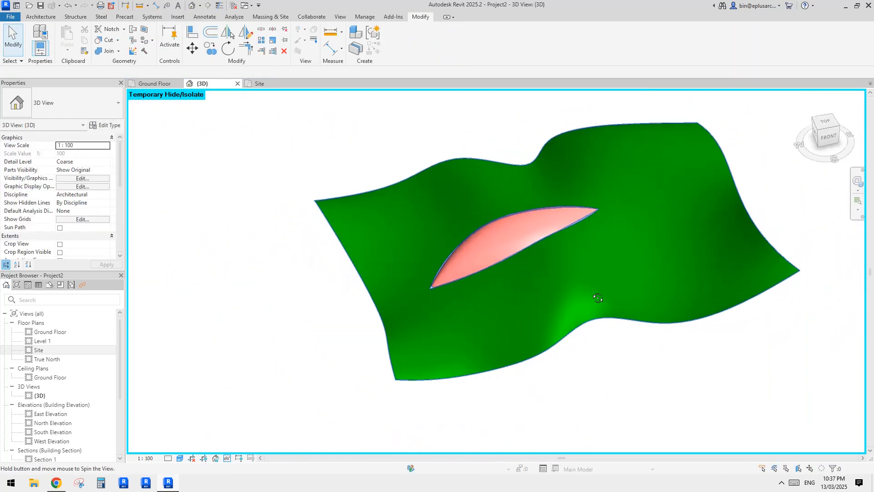
pyautogui.moveTo(647, 235); pyautogui.dragTo(534, 286, button='middle')
pyautogui.scroll(-1, 491, 258)
pyautogui.keyDown('shift'); pyautogui.moveTo(491, 258); pyautogui.dragTo(391, 250, button='middle'); pyautogui.keyUp('shift')
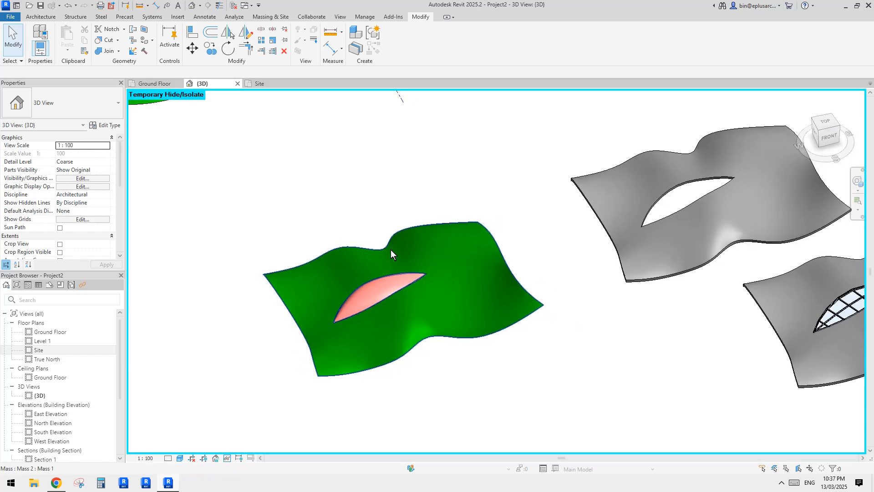
pyautogui.press('r')
# Create a Generic - 125mm roof by face on the wavy mass surface, using the existing wavy roof as the source for Create Similar.
pyautogui.keyDown('shift'); pyautogui.moveTo(470, 177); pyautogui.dragTo(427, 239, button='middle'); pyautogui.keyUp('shift')
pyautogui.scroll(-2, 450, 229)
pyautogui.click(538, 202)
pyautogui.press('c')
pyautogui.press('s')
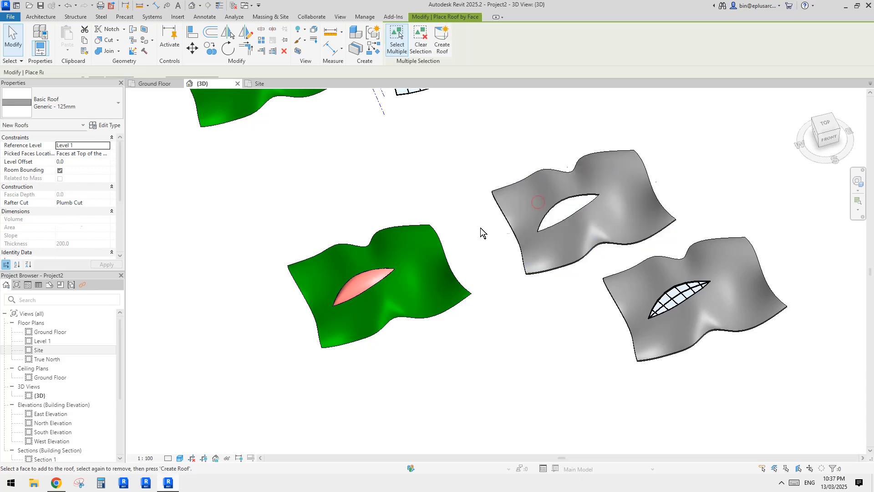
pyautogui.click(399, 257)
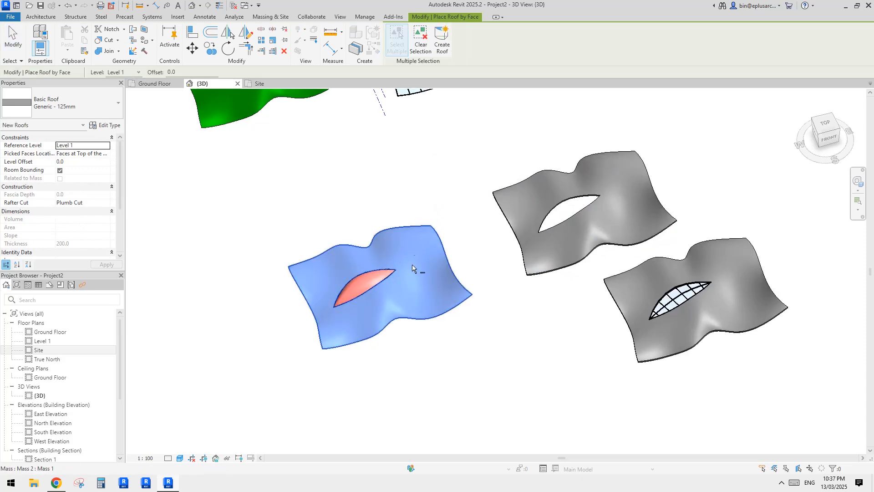
pyautogui.scroll(3, 415, 288)
pyautogui.moveTo(304, 319); pyautogui.dragTo(389, 298, button='middle')
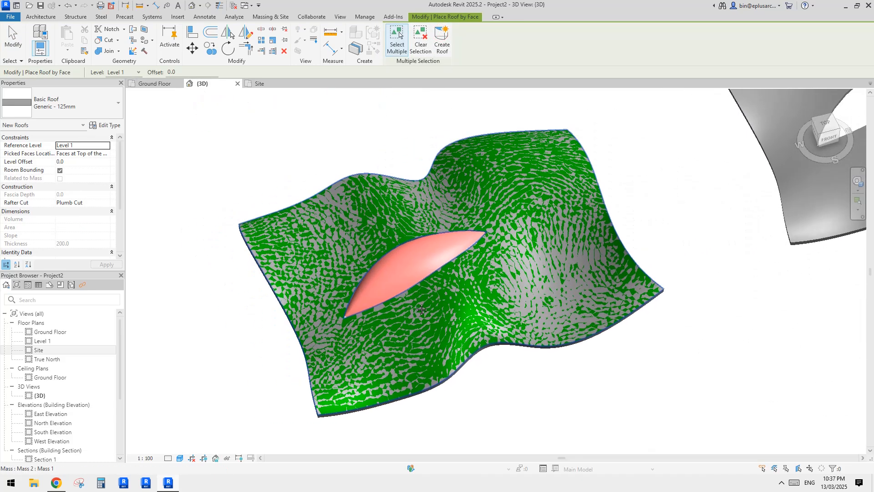
pyautogui.scroll(1, 389, 298)
# Create a 1500 x 3000mm curtain system on the face of the dome.
pyautogui.click(43, 18)
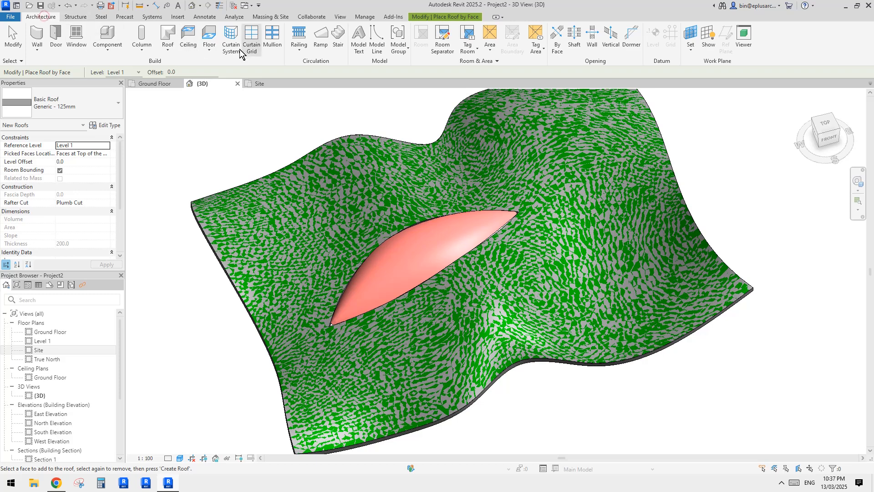
pyautogui.click(231, 38)
pyautogui.click(428, 257)
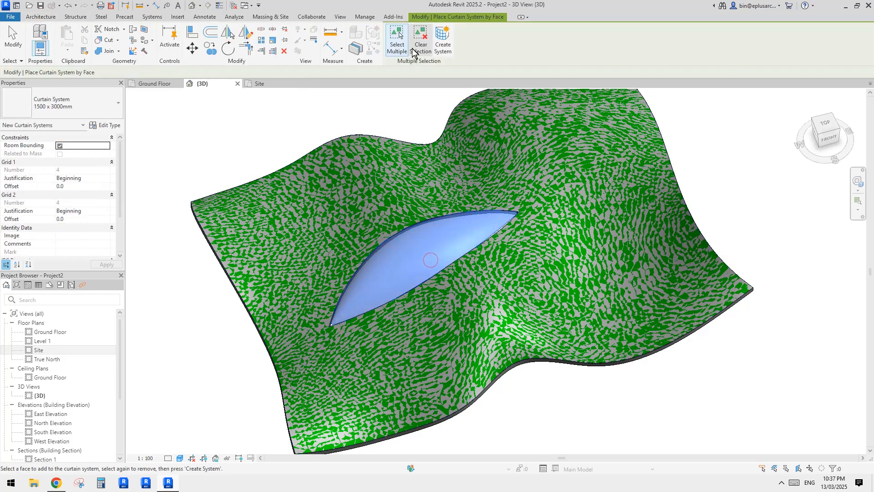
pyautogui.click(444, 47)
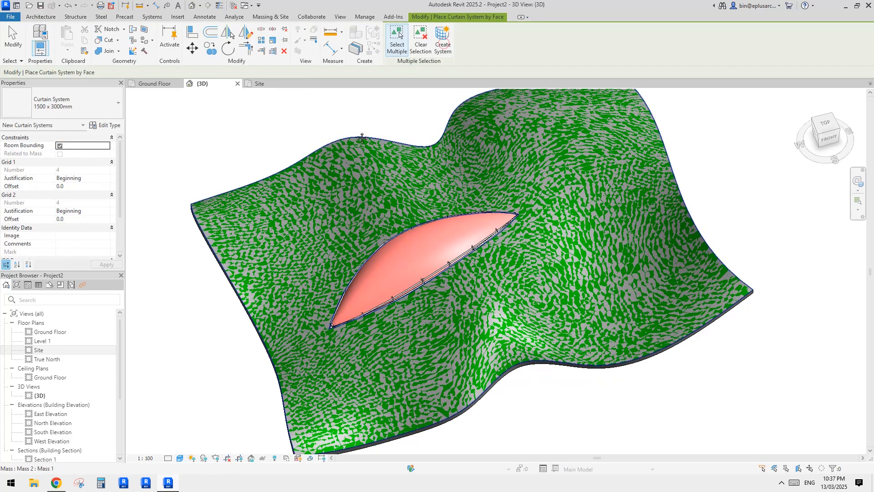
# Temporarily hide the mass category so only the roof and the curtain system are displayed.
pyautogui.click(423, 247)
pyautogui.scroll(3, 432, 264)
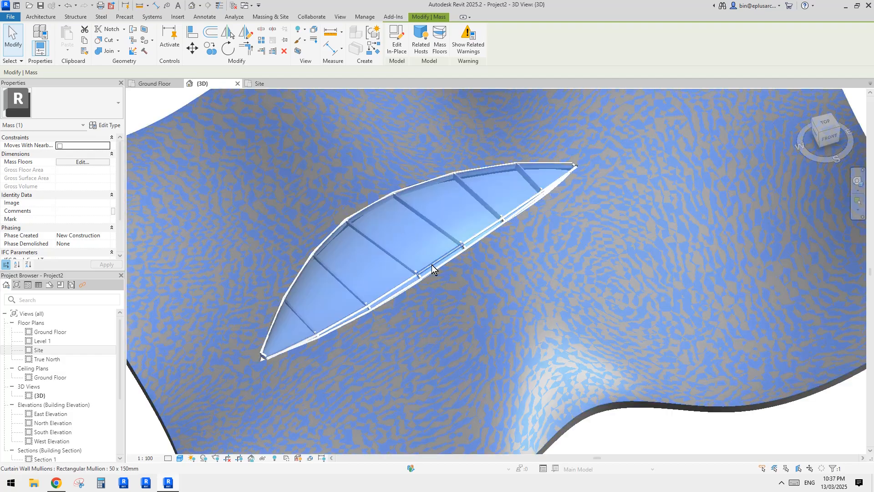
pyautogui.keyDown('shift'); pyautogui.moveTo(432, 264); pyautogui.dragTo(443, 202, button='middle'); pyautogui.keyUp('shift')
pyautogui.press('c')
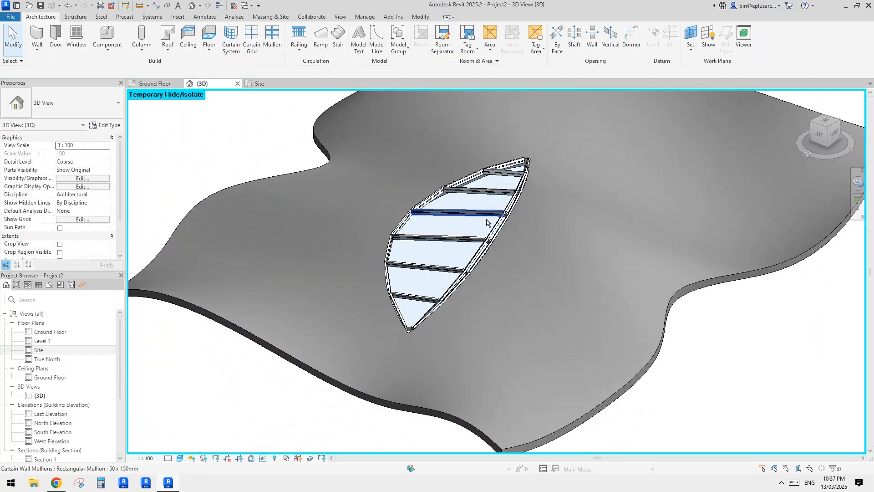
# Select the curtain system covering the roof's lens-shaped opening.
pyautogui.click(477, 211)
pyautogui.keyDown('shift'); pyautogui.moveTo(477, 211); pyautogui.dragTo(468, 233, button='middle'); pyautogui.keyUp('shift')
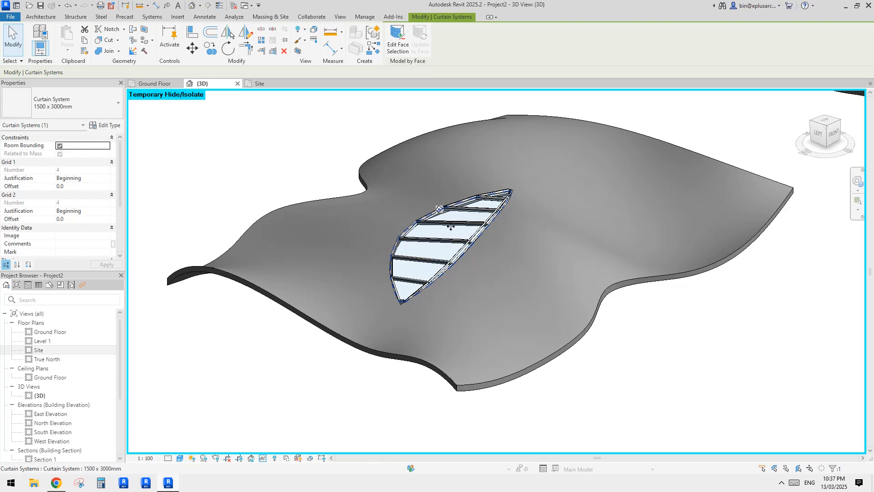
pyautogui.scroll(1, 451, 226)
pyautogui.click(107, 126)
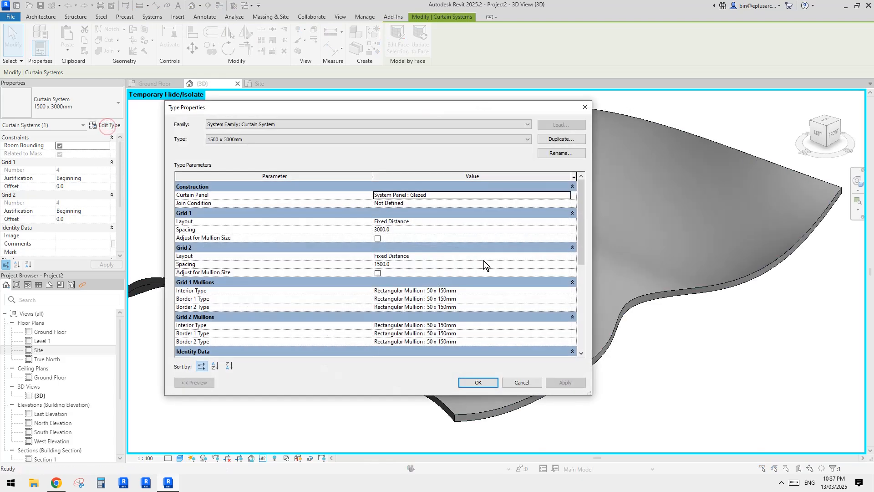
pyautogui.click(405, 230)
pyautogui.click(407, 231)
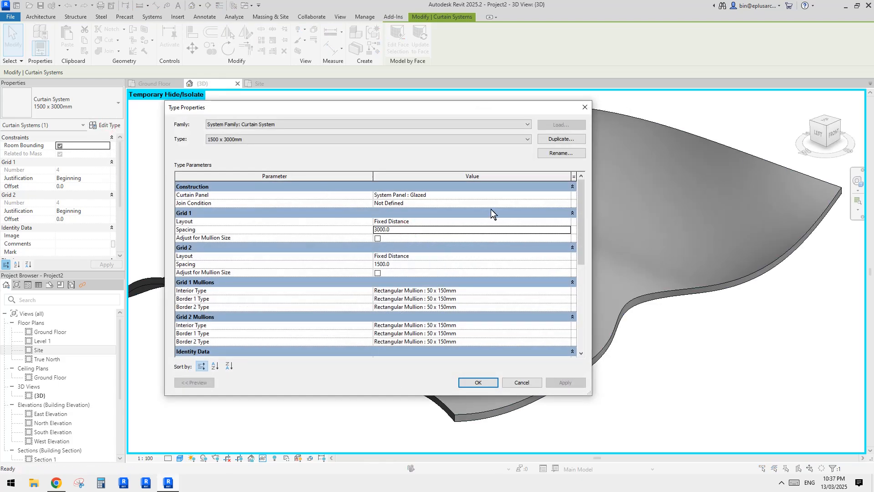
pyautogui.click(584, 108)
# Change the curtain system's type to 1500 spacing and accept the non-type-driven mullions.
pyautogui.click(89, 108)
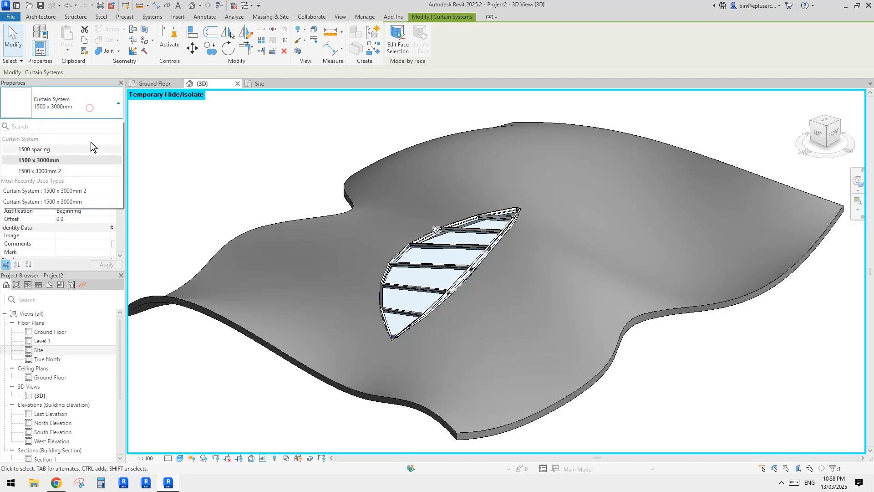
pyautogui.click(44, 149)
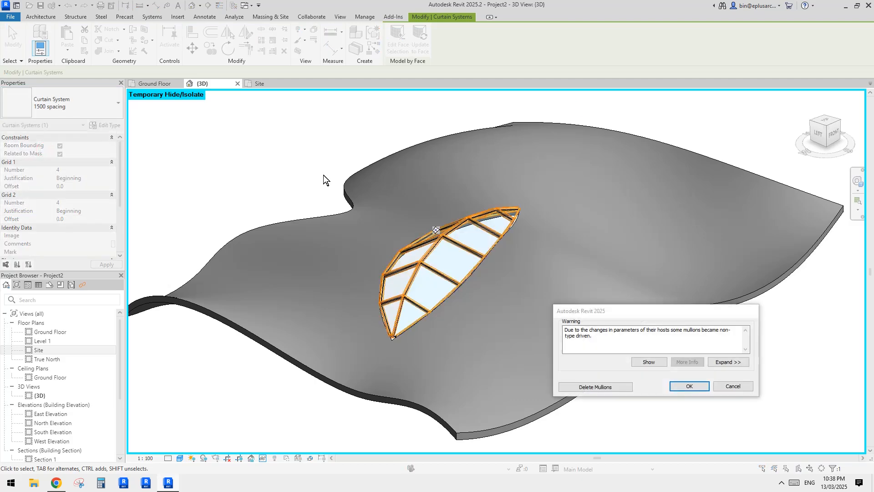
pyautogui.click(685, 388)
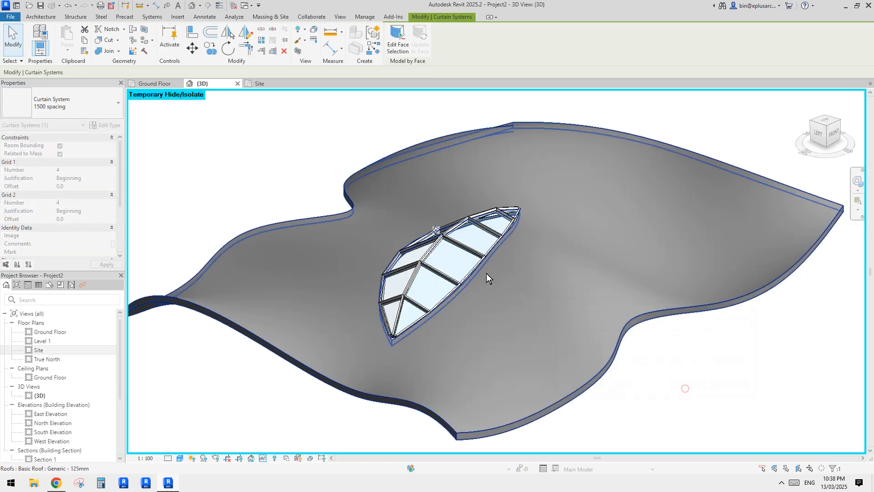
pyautogui.keyDown('shift'); pyautogui.moveTo(487, 274); pyautogui.dragTo(445, 293, button='middle'); pyautogui.keyUp('shift')
pyautogui.scroll(3, 453, 245)
# Set the Grid 1 and Grid 2 spacing of the 1500 spacing type to 900, deleting the mullions that cannot be created.
pyautogui.click(109, 125)
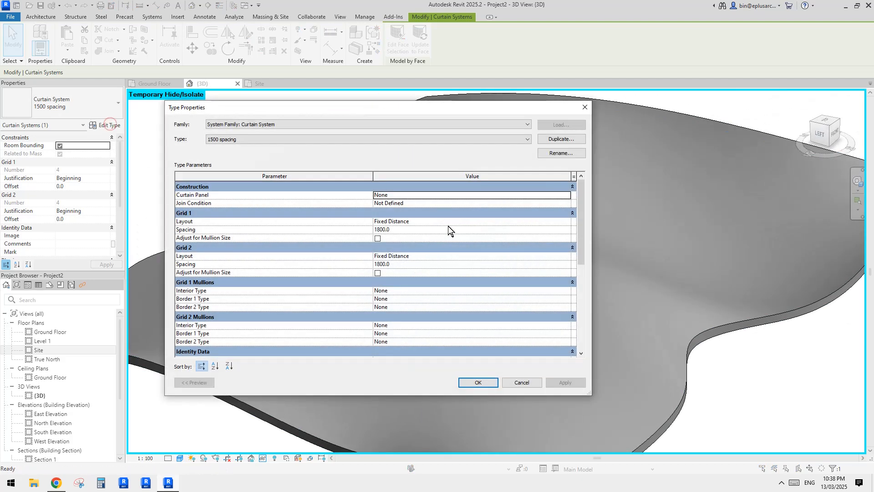
pyautogui.click(401, 230)
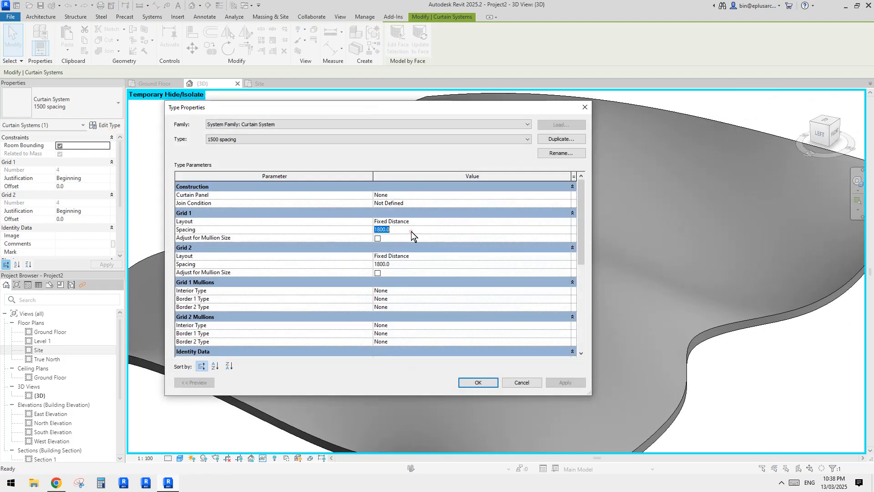
pyautogui.write('900')
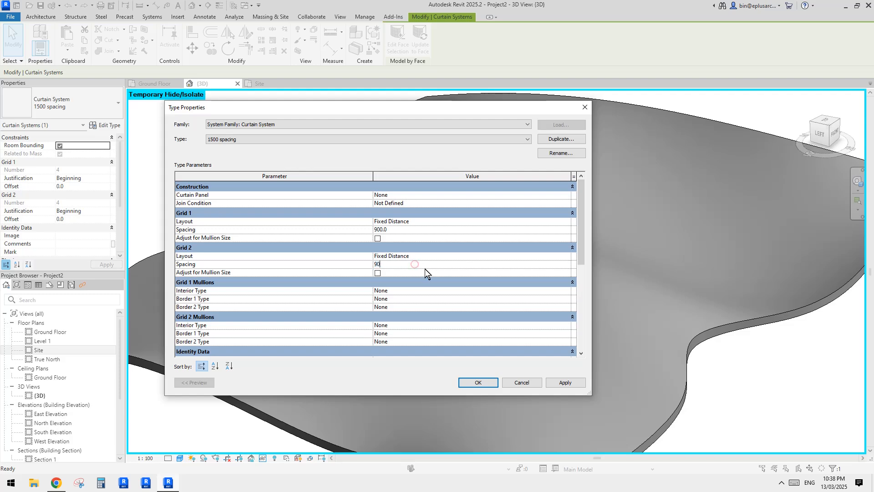
pyautogui.click(489, 382)
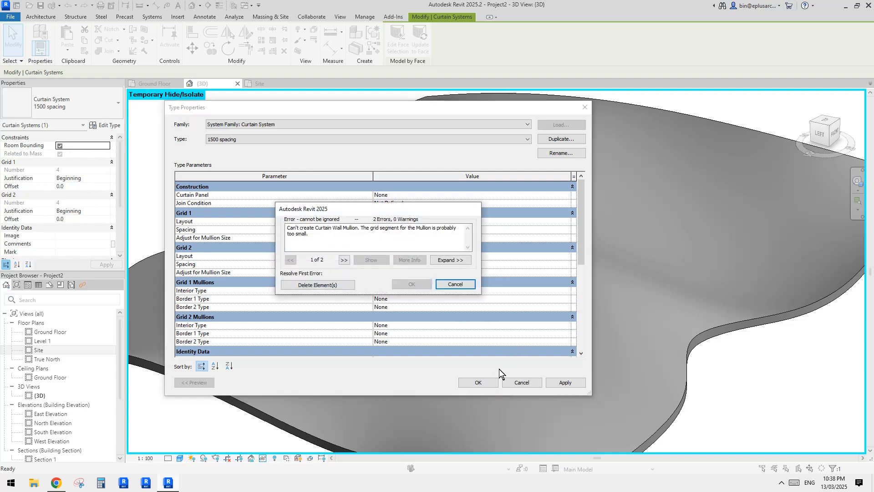
pyautogui.click(317, 285)
# Set the Grid 1 and Grid 2 spacing of the 1500 spacing curtain system type to 1200.
pyautogui.keyDown('shift'); pyautogui.moveTo(566, 268); pyautogui.dragTo(464, 297, button='middle'); pyautogui.keyUp('shift')
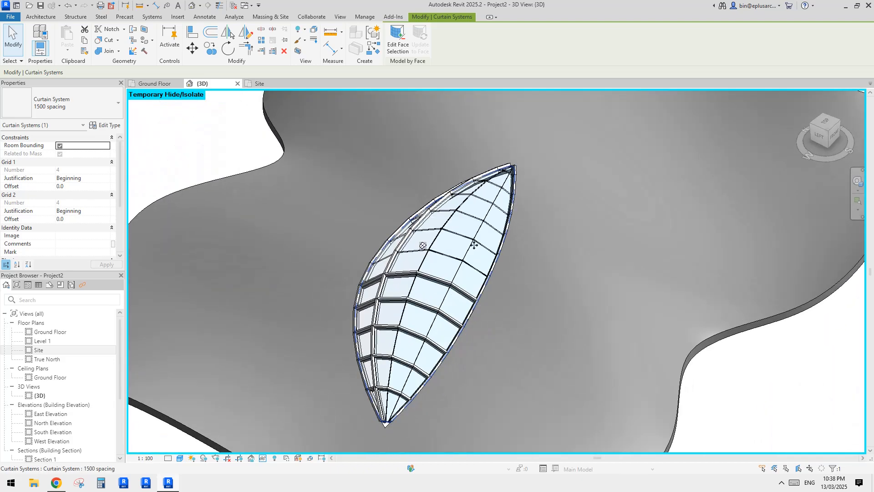
pyautogui.click(109, 125)
pyautogui.click(406, 230)
pyautogui.write('1200')
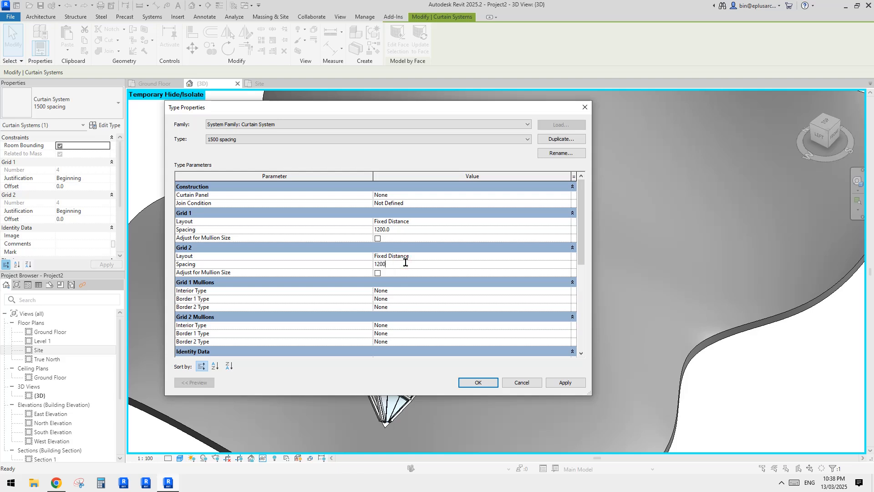
# Assign Rectangular Mullion : 50 x 150mm to the interior and both border types of Grid 1 and Grid 2, and apply the type changes.
pyautogui.click(418, 295)
pyautogui.doubleClick(420, 294)
pyautogui.doubleClick(424, 300)
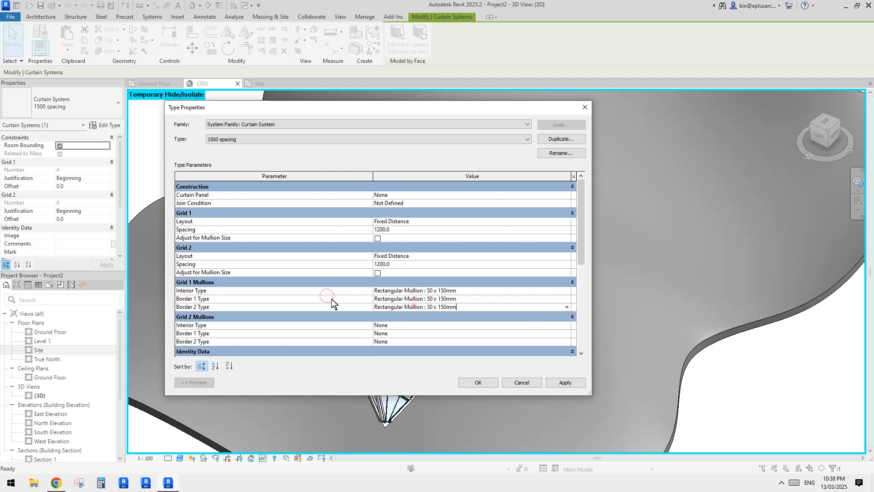
pyautogui.doubleClick(392, 342)
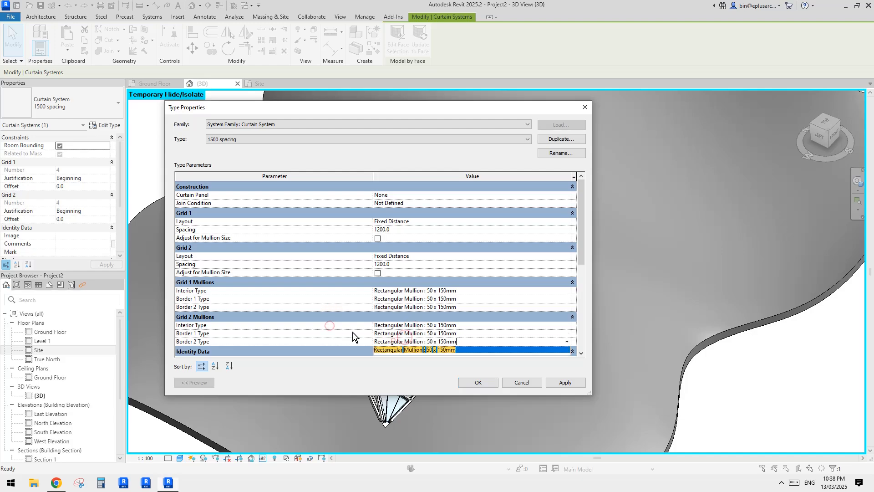
pyautogui.click(483, 384)
pyautogui.click(483, 384)
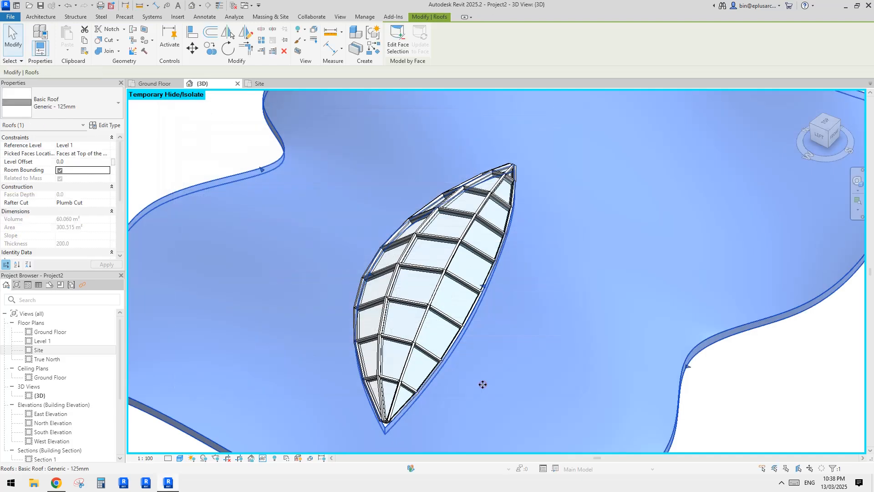
pyautogui.press('Escape')
# Review the roof with its glazed skylight in 3D and compare it with the hand-drawn reference sketch in the browser.
pyautogui.scroll(-1, 501, 326)
pyautogui.keyDown('shift'); pyautogui.moveTo(519, 325); pyautogui.dragTo(462, 315, button='middle'); pyautogui.keyUp('shift')
pyautogui.scroll(-5, 456, 314)
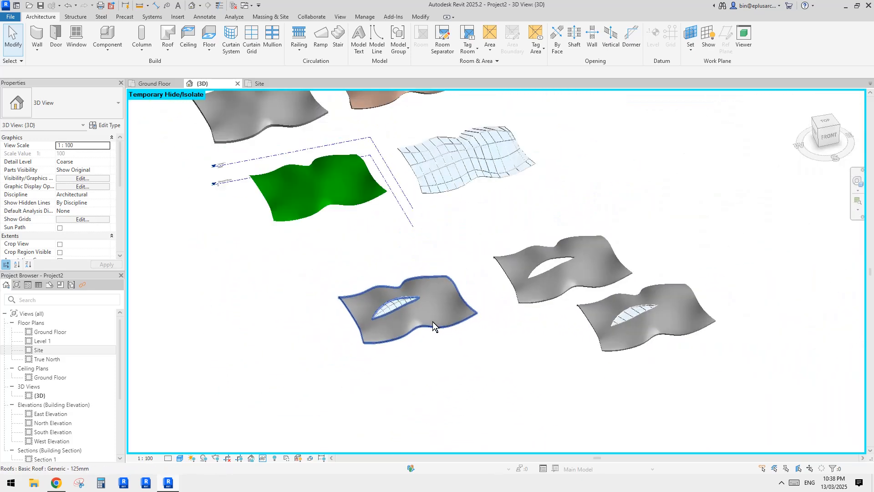
pyautogui.click(446, 360)
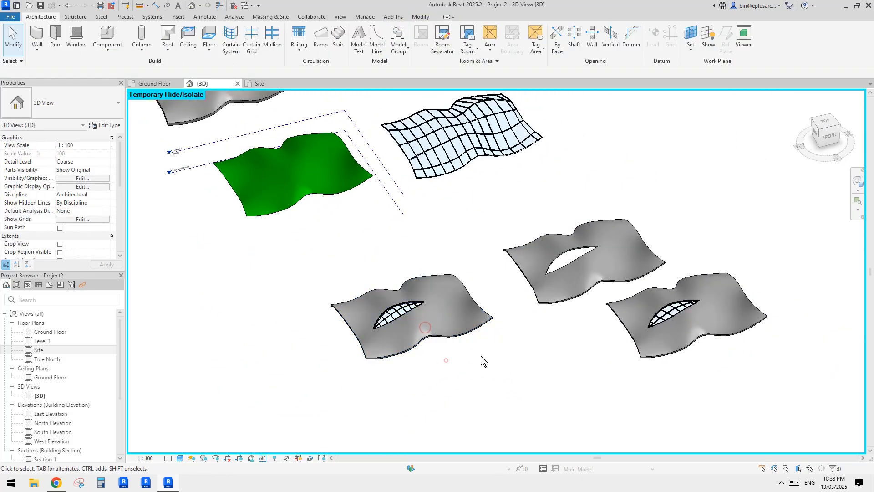
pyautogui.moveTo(481, 356); pyautogui.dragTo(472, 357, button='middle')
pyautogui.click(56, 483)
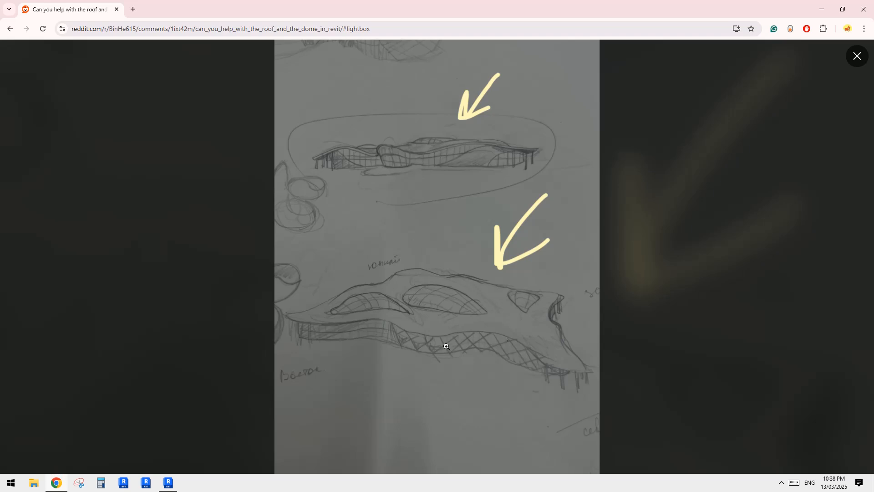
pyautogui.click(169, 485)
# Move the roof together with its curtain-system skylight away from its mass, to the free area beyond the two other roofs.
pyautogui.moveTo(431, 368); pyautogui.dragTo(416, 362, button='middle')
pyautogui.scroll(-1, 429, 367)
pyautogui.scroll(1, 417, 362)
pyautogui.scroll(1, 415, 363)
pyautogui.moveTo(443, 376); pyautogui.dragTo(304, 262)
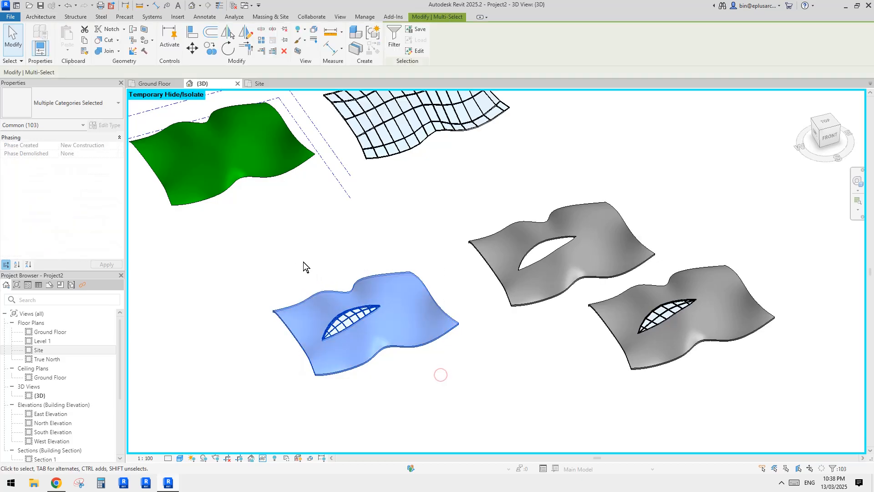
pyautogui.moveTo(362, 279); pyautogui.dragTo(360, 287, button='middle')
pyautogui.press('m')
pyautogui.press('v')
pyautogui.scroll(-1, 392, 326)
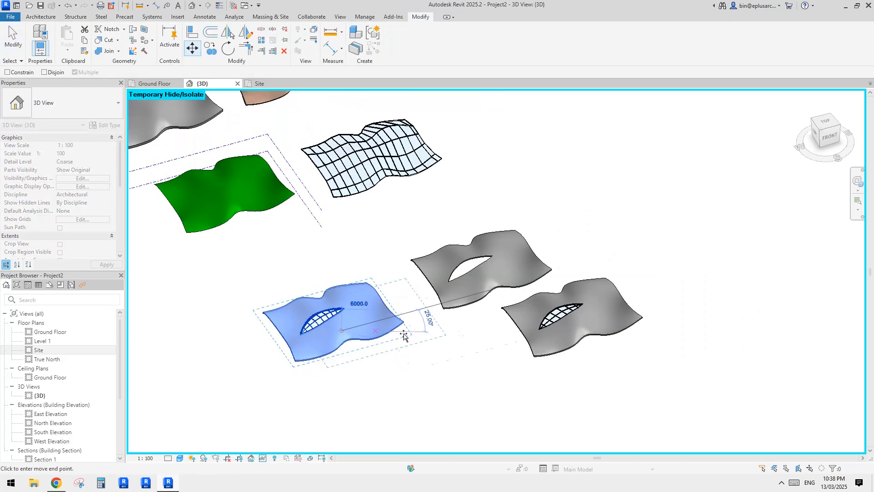
pyautogui.click(410, 319)
pyautogui.click(702, 379)
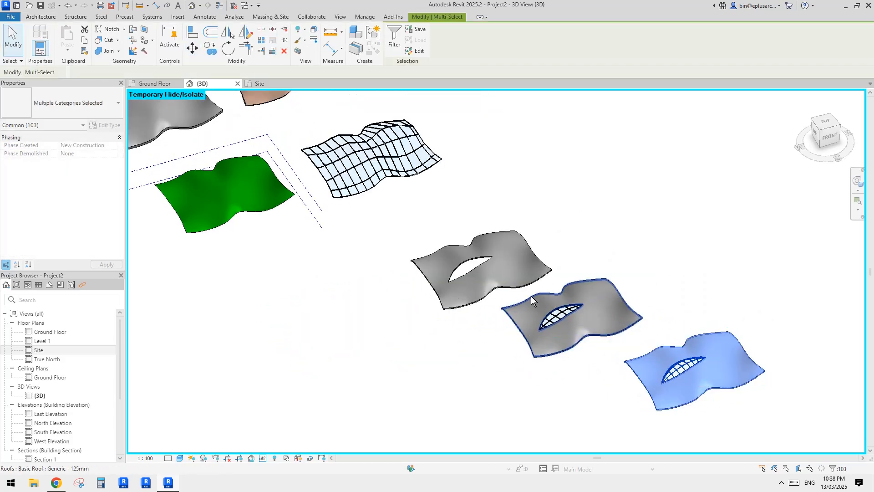
# Reset the temporary hide/isolate to bring the mass category back into the 3D view.
pyautogui.press('h')
pyautogui.press('r')
pyautogui.scroll(4, 338, 325)
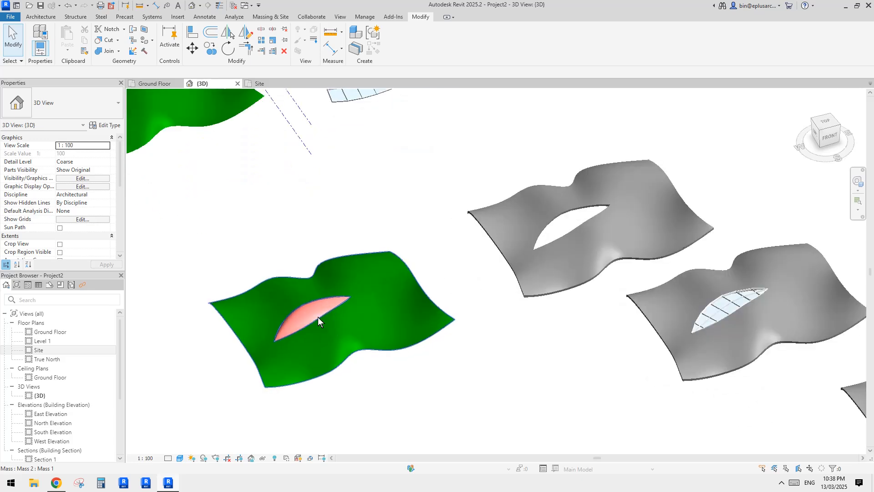
# Examine the wavy mass and the red domed mass in its lens-shaped opening from several angles.
pyautogui.click(318, 318)
pyautogui.scroll(-4, 361, 324)
pyautogui.keyDown('shift'); pyautogui.moveTo(358, 324); pyautogui.dragTo(377, 378, button='middle'); pyautogui.keyUp('shift')
pyautogui.press('Escape')
pyautogui.scroll(-1, 372, 332)
pyautogui.scroll(2, 387, 324)
pyautogui.click(387, 321)
pyautogui.scroll(2, 388, 321)
pyautogui.moveTo(387, 321); pyautogui.dragTo(405, 250, button='middle')
pyautogui.scroll(-2, 416, 310)
pyautogui.press('Escape')
# Copy the original wavy mass without an opening to the empty area in front of the mass with the dome.
pyautogui.click(358, 149)
pyautogui.press('c')
pyautogui.press('o')
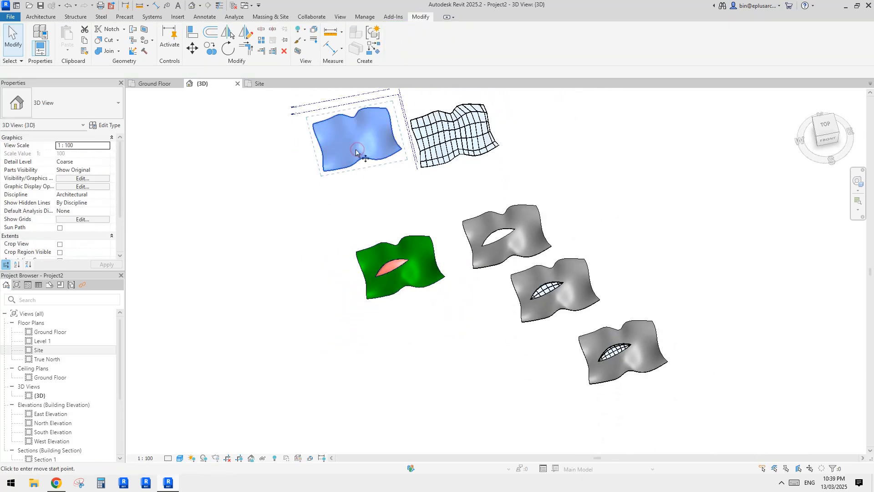
pyautogui.click(357, 149)
pyautogui.moveTo(473, 361); pyautogui.dragTo(477, 332, button='middle')
pyautogui.click(459, 372)
# Open the copied wavy mass for in-place editing.
pyautogui.scroll(4, 455, 375)
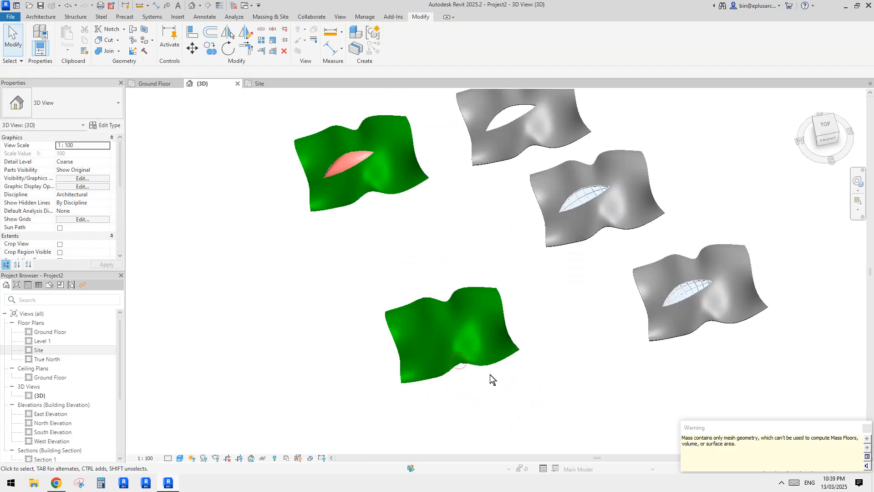
pyautogui.click(420, 379)
pyautogui.scroll(1, 404, 356)
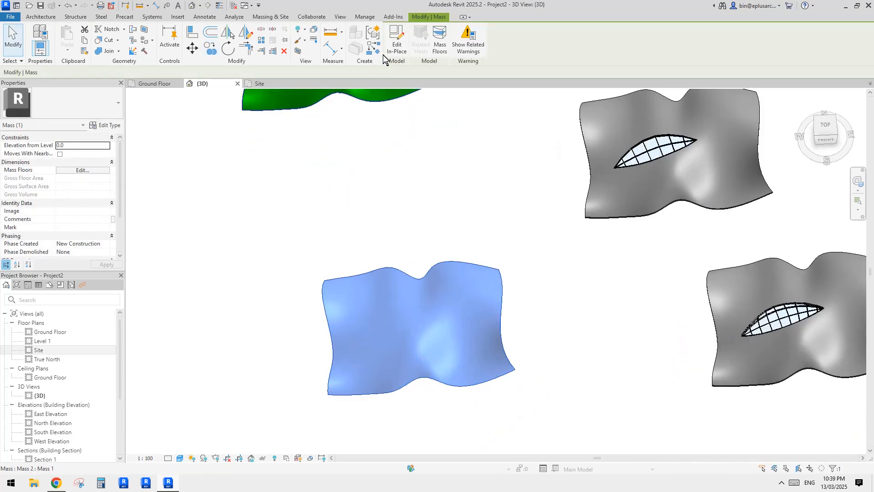
pyautogui.moveTo(390, 329); pyautogui.dragTo(419, 350, button='middle')
pyautogui.scroll(1, 419, 350)
pyautogui.scroll(1, 419, 350)
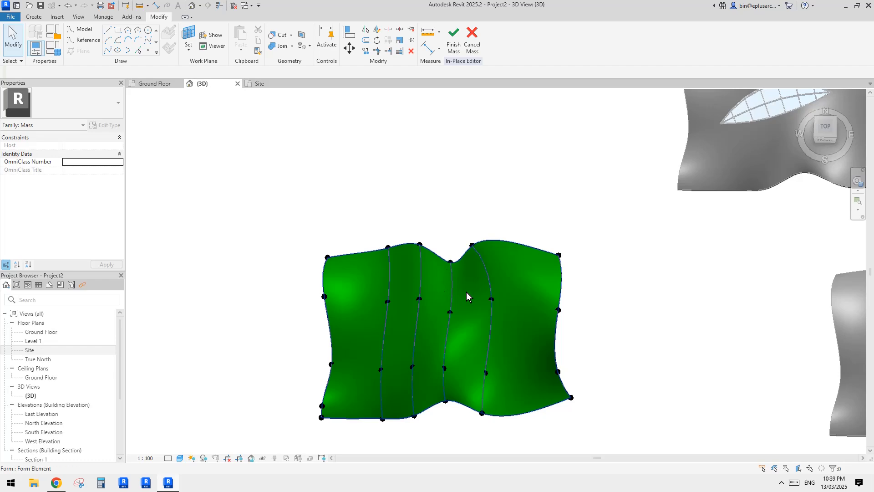
# Orient the 3D view to Top and finish the in-place mass.
pyautogui.click(824, 129)
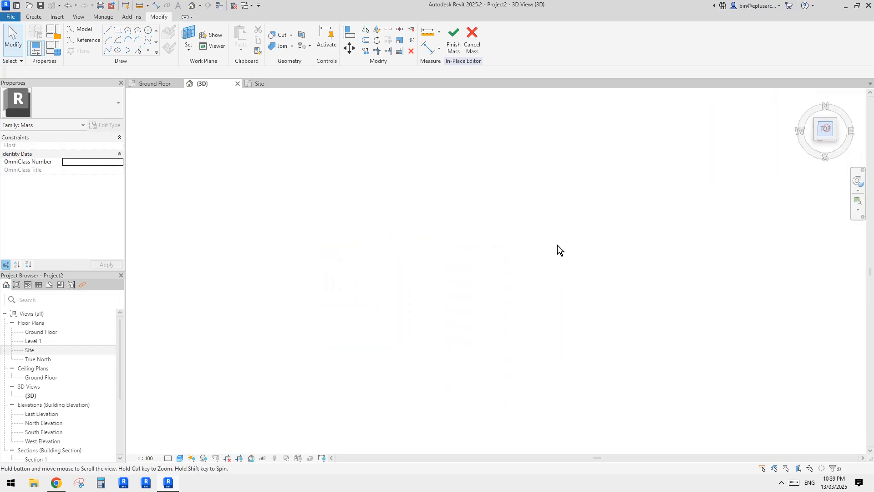
pyautogui.scroll(-5, 556, 245)
pyautogui.moveTo(355, 91); pyautogui.dragTo(491, 334, button='middle')
pyautogui.scroll(5, 499, 344)
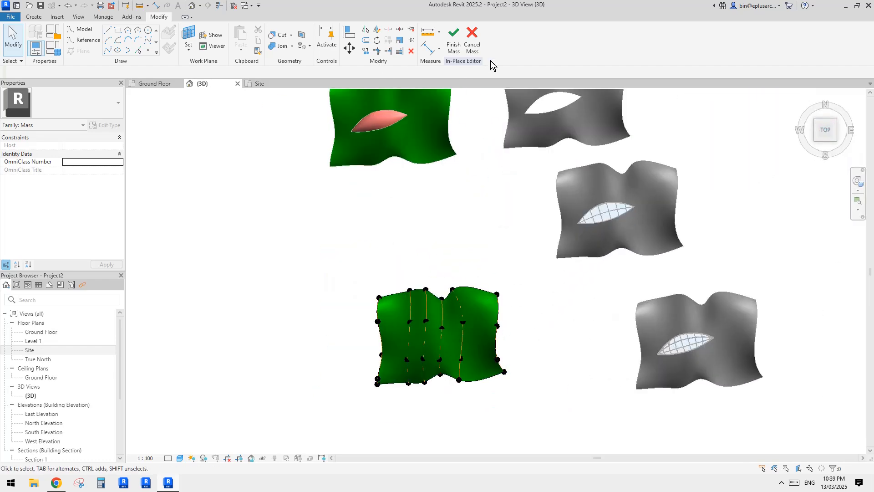
pyautogui.click(454, 41)
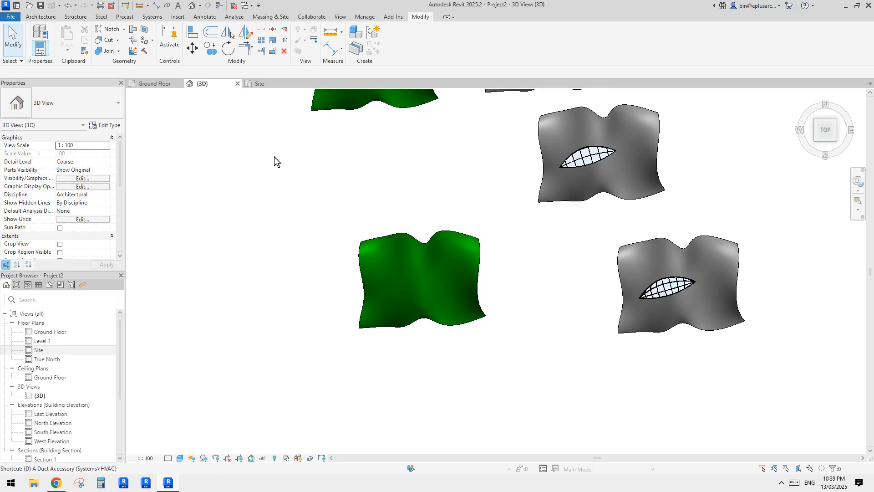
pyautogui.click(409, 254)
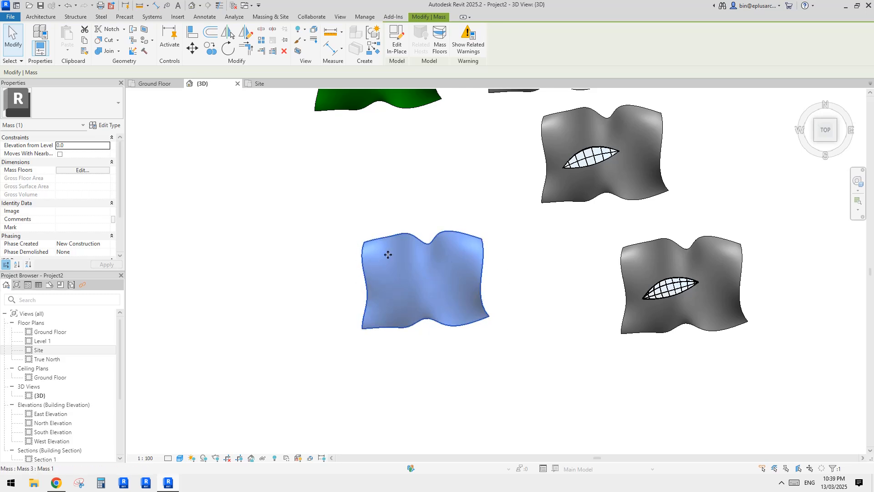
pyautogui.scroll(2, 360, 308)
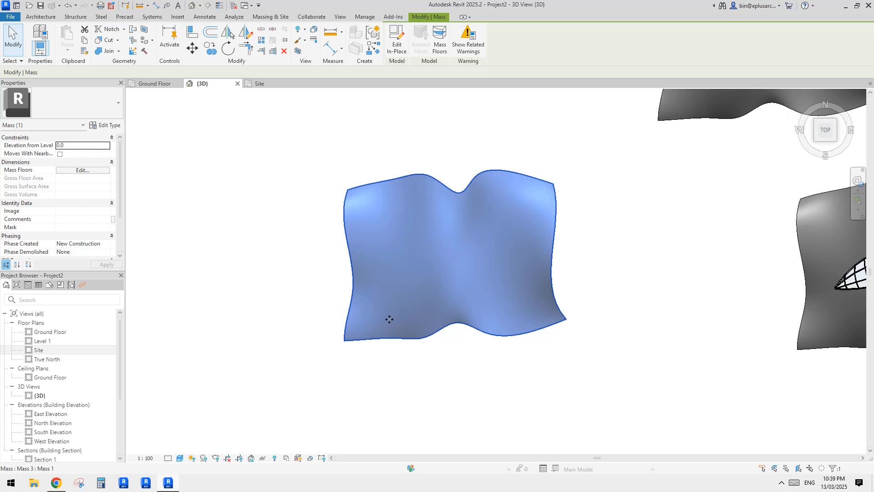
pyautogui.scroll(-2, 414, 312)
pyautogui.press('Escape')
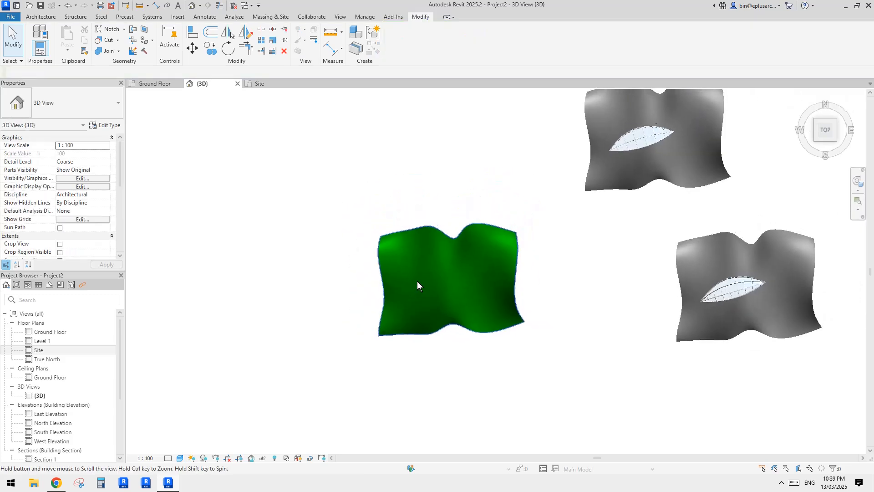
pyautogui.press('d')
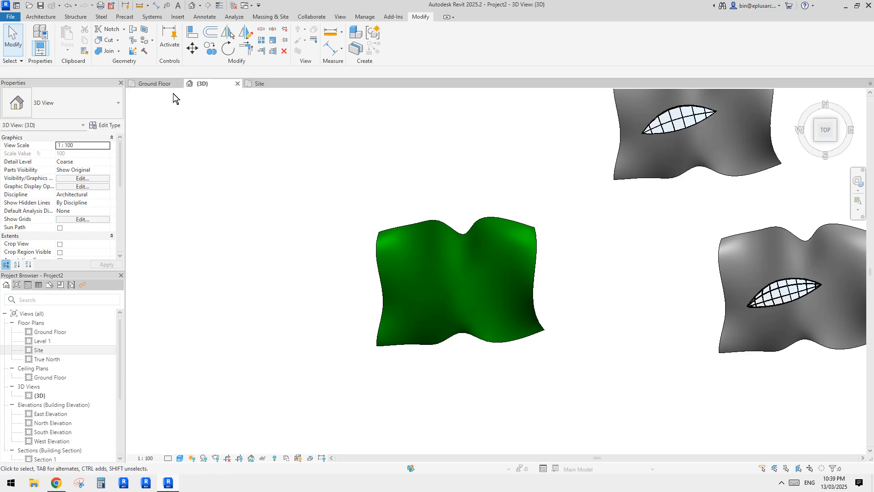
# Draw a free-form, almost closed spline model line about 86 m long on the Ground Floor level, west of the copied mass.
pyautogui.click(41, 16)
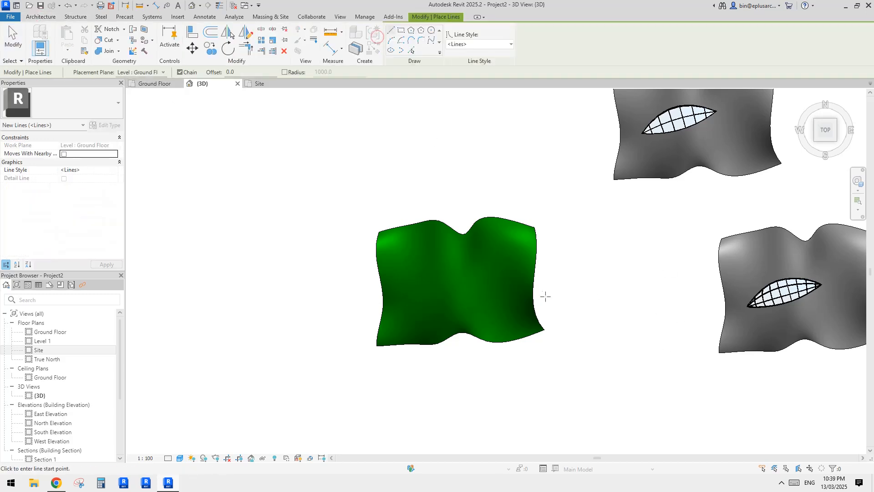
pyautogui.moveTo(543, 294); pyautogui.dragTo(507, 290, button='middle')
pyautogui.moveTo(482, 257); pyautogui.dragTo(481, 265, button='middle')
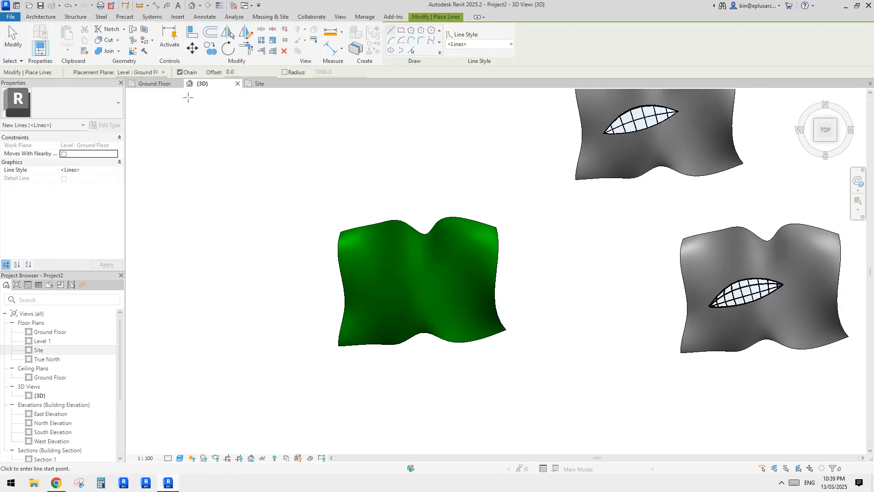
pyautogui.moveTo(308, 166); pyautogui.dragTo(289, 163, button='middle')
pyautogui.moveTo(322, 218); pyautogui.dragTo(352, 209, button='middle')
pyautogui.moveTo(347, 255); pyautogui.dragTo(453, 236, button='middle')
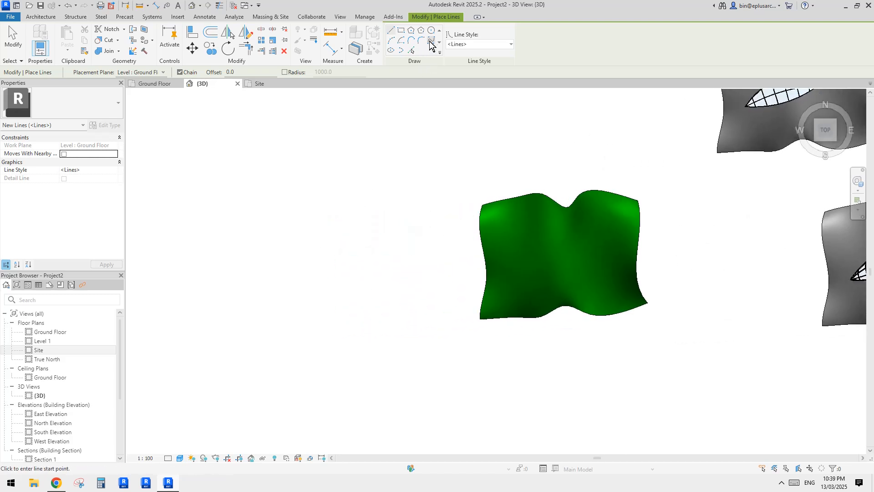
pyautogui.click(430, 42)
pyautogui.moveTo(381, 180); pyautogui.dragTo(422, 181, button='middle')
pyautogui.click(290, 202)
pyautogui.click(241, 283)
pyautogui.click(278, 348)
pyautogui.click(347, 320)
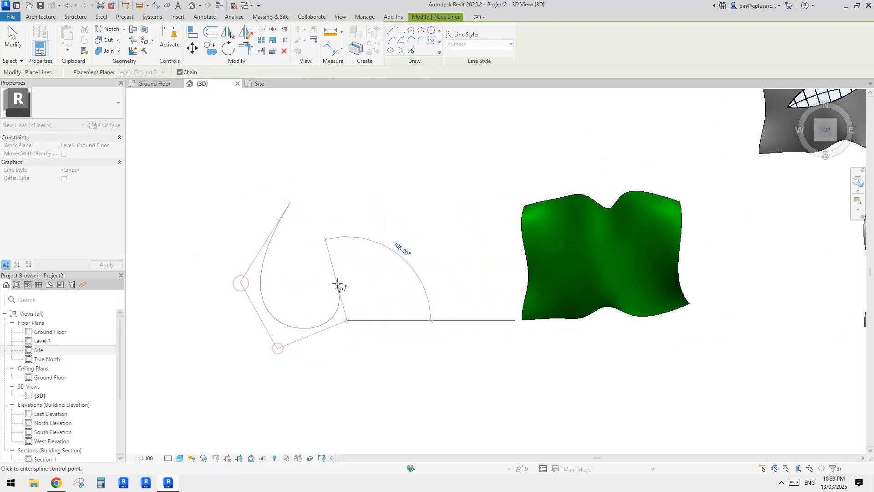
pyautogui.click(338, 274)
pyautogui.click(377, 259)
pyautogui.click(409, 301)
pyautogui.click(442, 311)
pyautogui.click(486, 281)
pyautogui.click(495, 247)
pyautogui.click(493, 214)
pyautogui.click(448, 211)
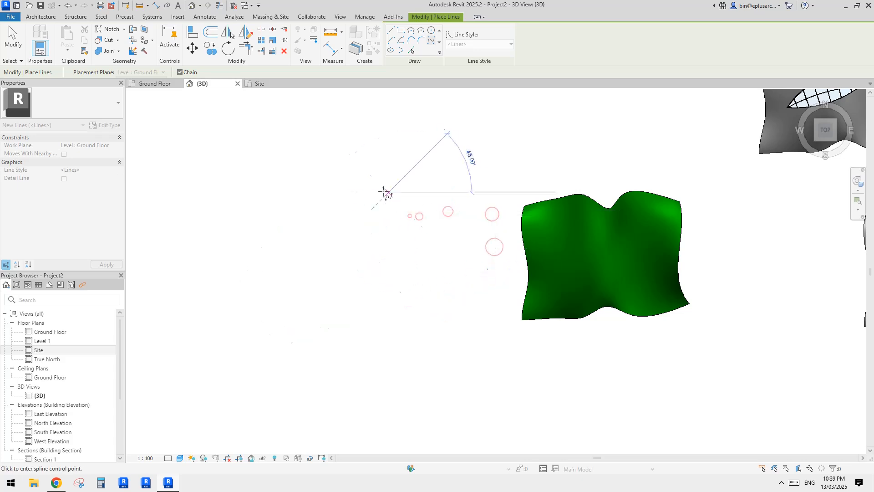
pyautogui.click(354, 195)
pyautogui.click(334, 210)
pyautogui.click(314, 174)
pyautogui.click(297, 196)
pyautogui.press('Escape')
pyautogui.press('Escape')
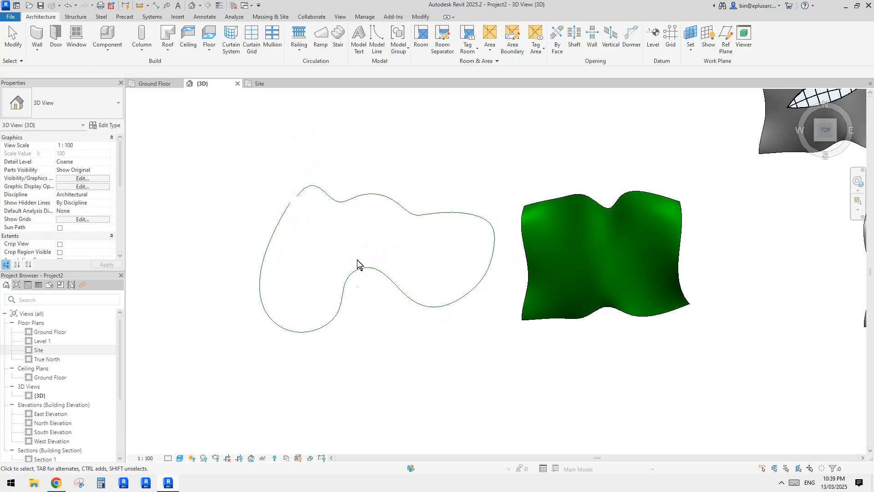
# Reshape the spline's lower-left bulge by shifting its two bottom control points up and inward.
pyautogui.click(346, 292)
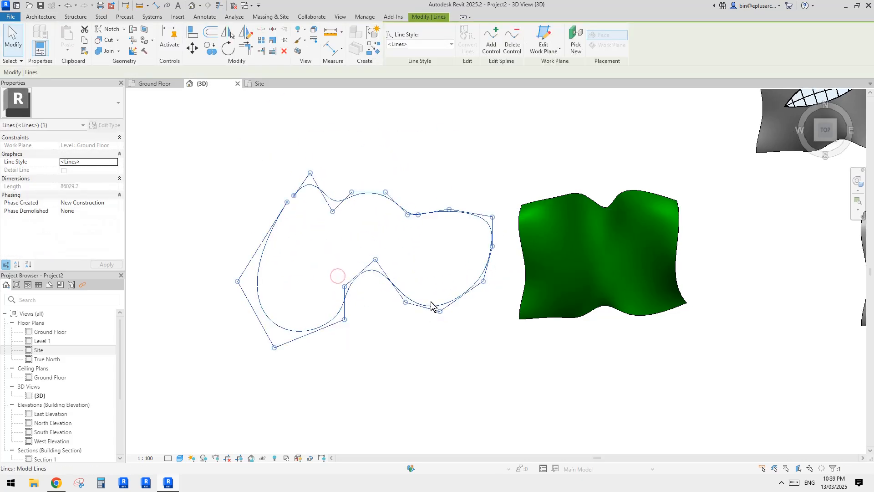
pyautogui.moveTo(263, 341); pyautogui.dragTo(254, 307)
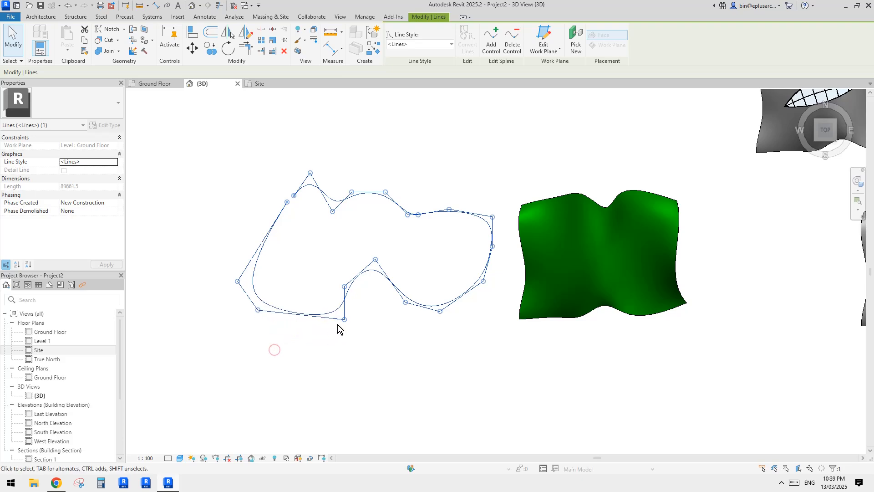
pyautogui.moveTo(344, 320); pyautogui.dragTo(325, 309)
pyautogui.click(385, 349)
pyautogui.click(391, 208)
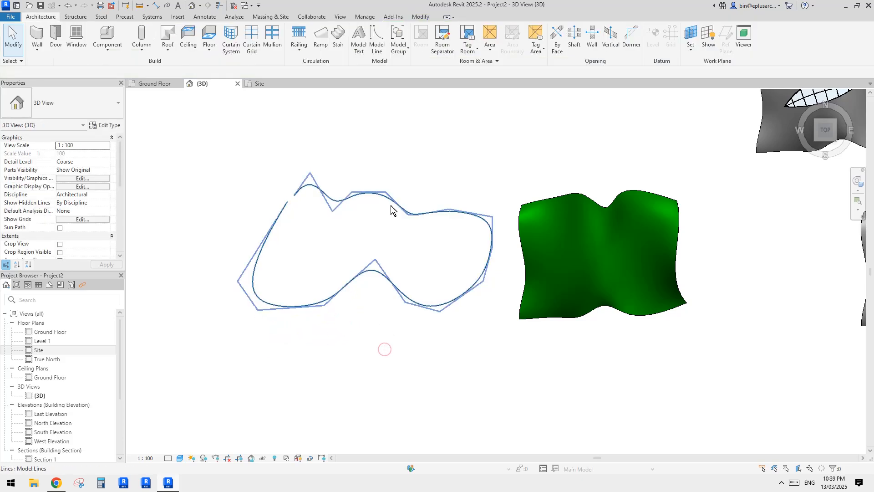
pyautogui.click(428, 326)
# Draw a three-point spline model line on the Ground Floor level just outside the west edge of the free-form outline.
pyautogui.moveTo(262, 273); pyautogui.dragTo(271, 283, button='middle')
pyautogui.click(376, 45)
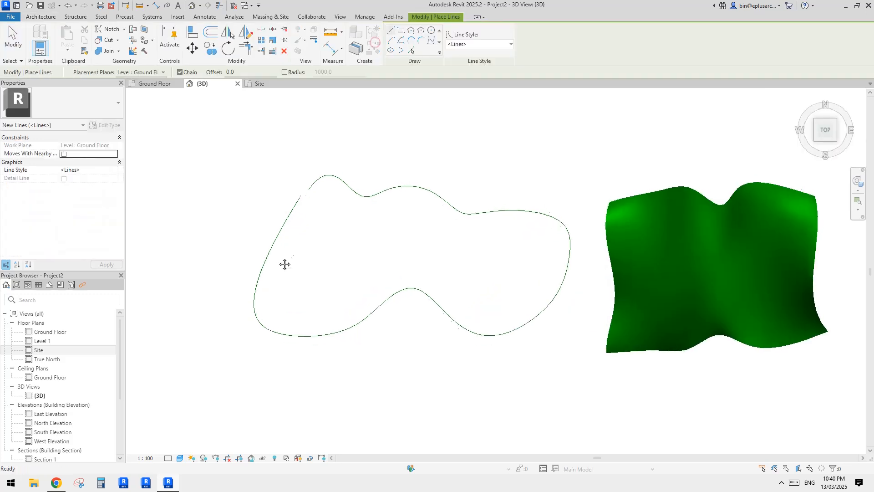
pyautogui.scroll(1, 288, 201)
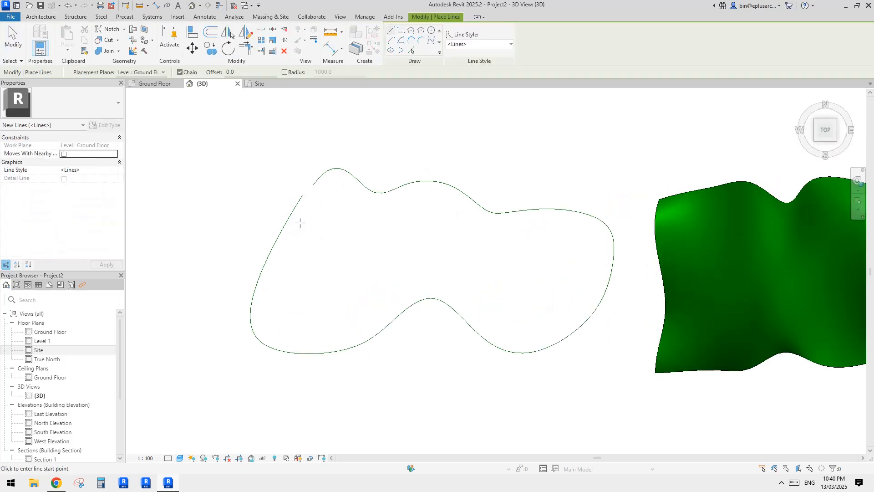
pyautogui.moveTo(328, 246); pyautogui.dragTo(352, 239, button='middle')
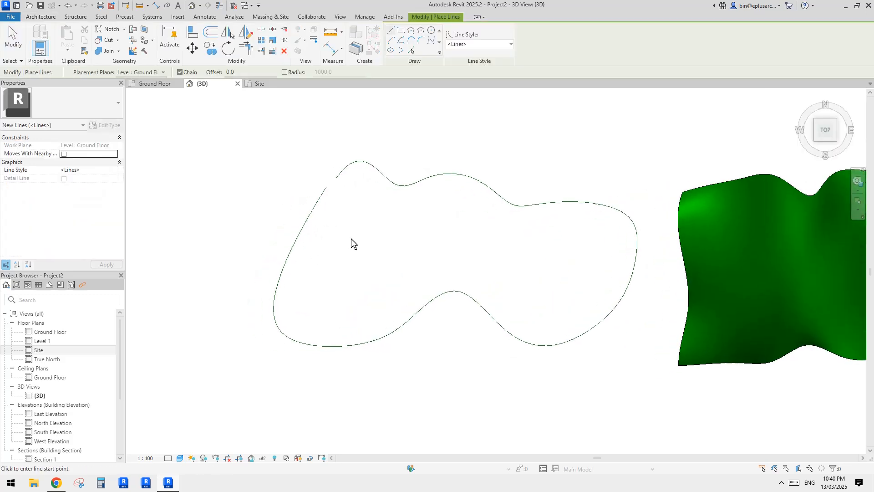
pyautogui.moveTo(368, 98); pyautogui.dragTo(397, 141, button='middle')
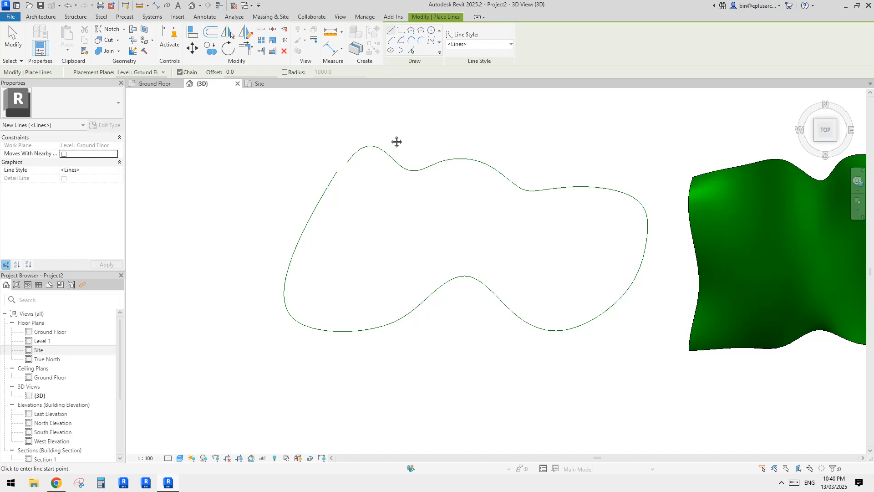
pyautogui.click(435, 44)
pyautogui.click(349, 153)
pyautogui.click(304, 197)
pyautogui.click(278, 256)
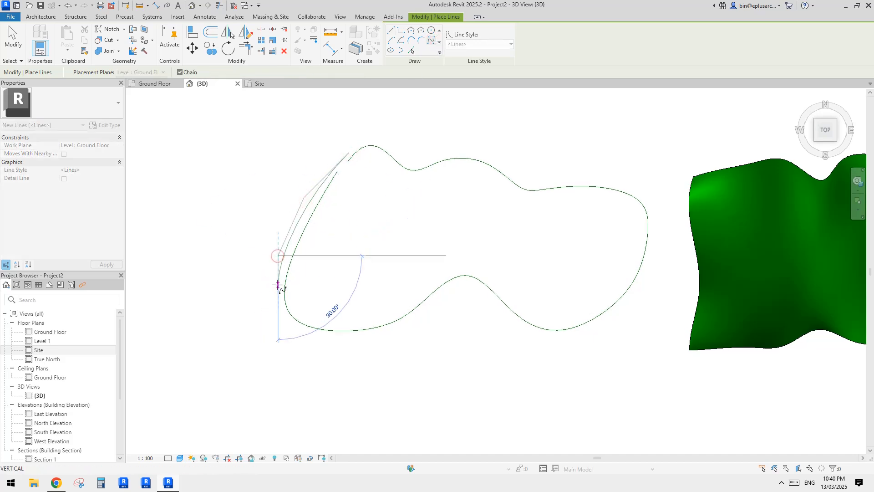
pyautogui.press('Escape')
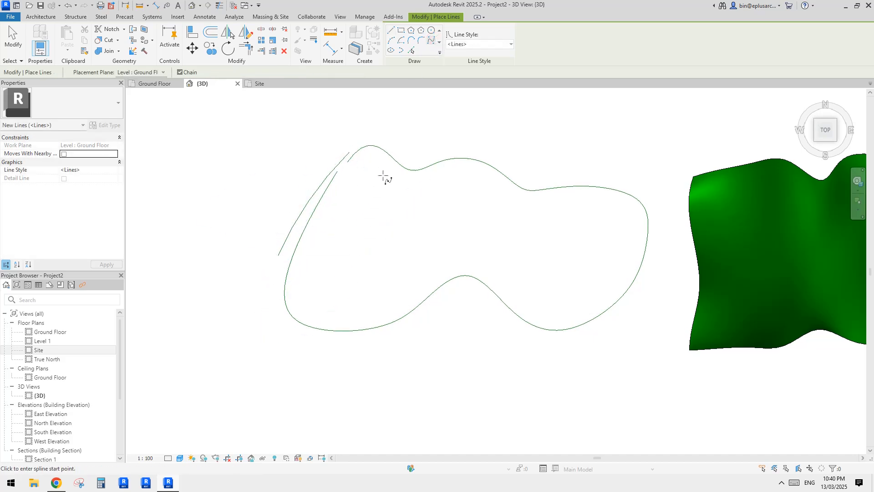
# Draw two slanted model-line splines from north to south inside the western half of the outline.
pyautogui.click(403, 179)
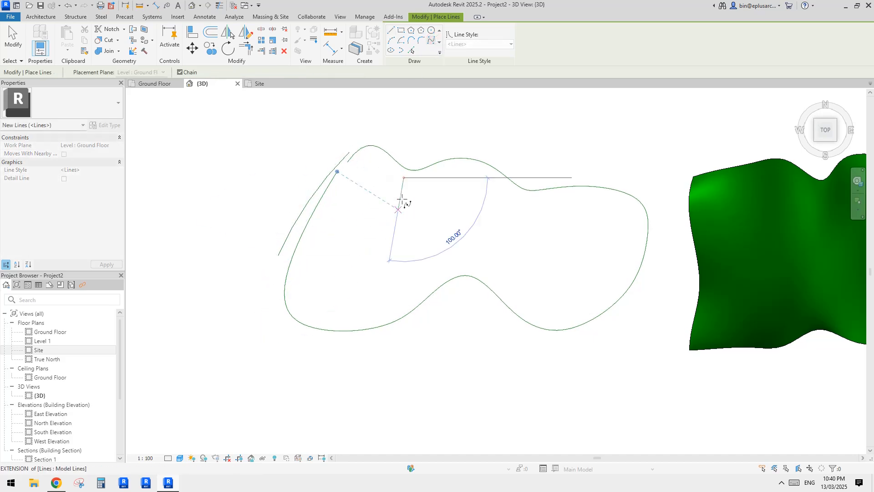
pyautogui.click(351, 326)
pyautogui.press('Escape')
pyautogui.click(476, 173)
pyautogui.click(462, 223)
pyautogui.click(456, 265)
pyautogui.press('Escape')
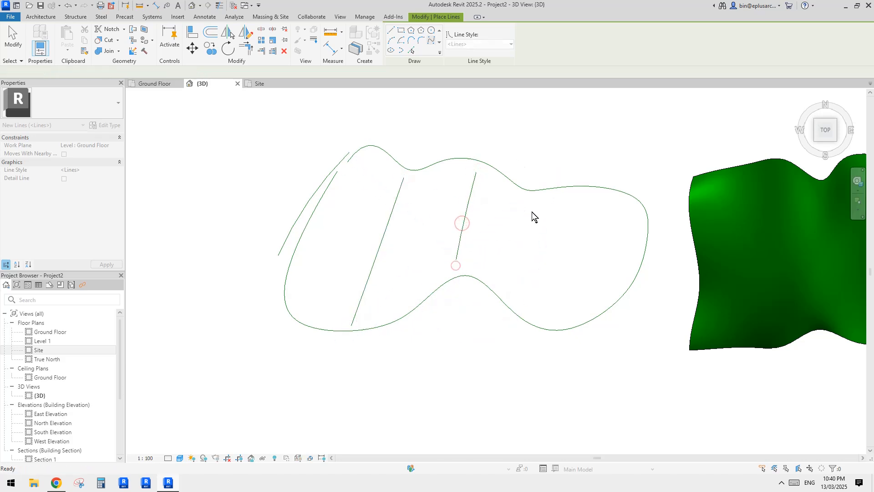
# Draw two more north-south model-line splines inside the eastern half of the outline.
pyautogui.click(533, 201)
pyautogui.click(525, 253)
pyautogui.click(519, 302)
pyautogui.press('Escape')
pyautogui.click(589, 194)
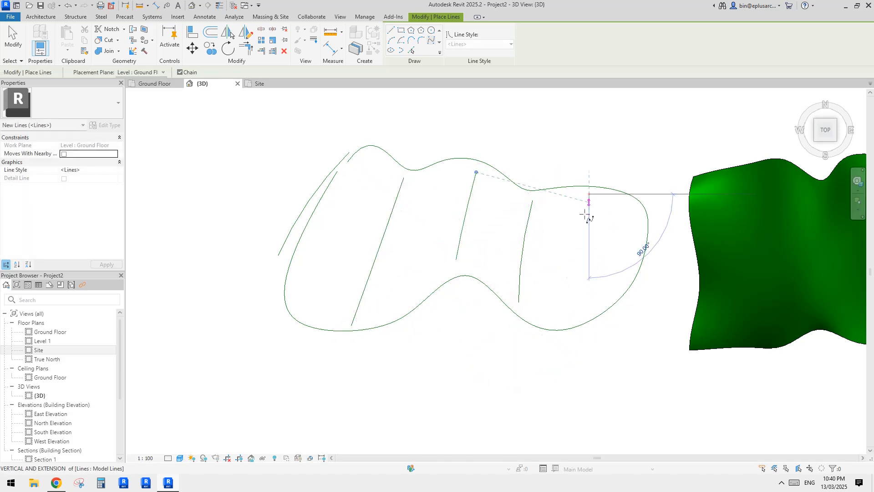
pyautogui.click(587, 246)
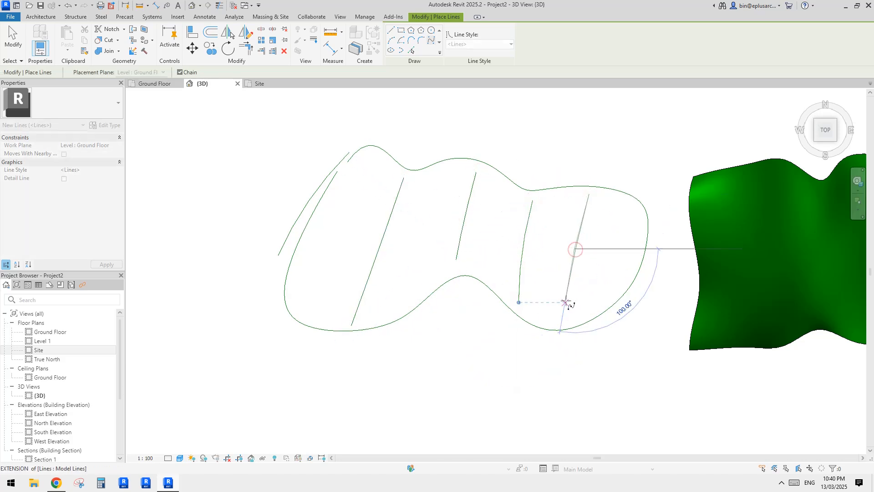
pyautogui.click(561, 325)
pyautogui.press('Escape')
# Draw a curved model-line spline about 10.7 m long following the inside of the outline's east edge.
pyautogui.scroll(3, 638, 201)
pyautogui.click(639, 199)
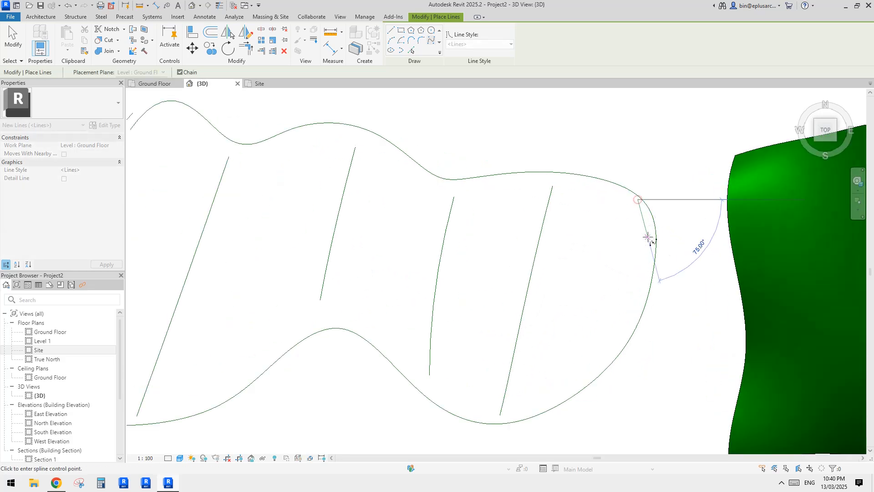
pyautogui.click(652, 228)
pyautogui.click(649, 278)
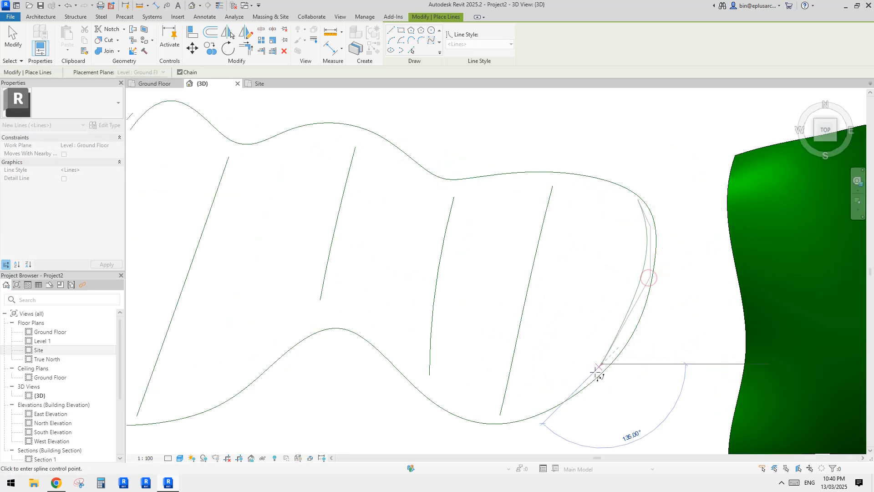
pyautogui.click(567, 395)
pyautogui.press('Escape')
pyautogui.scroll(-1, 426, 335)
pyautogui.moveTo(426, 336); pyautogui.dragTo(499, 305, button='middle')
pyautogui.press('Escape')
pyautogui.scroll(-1, 506, 304)
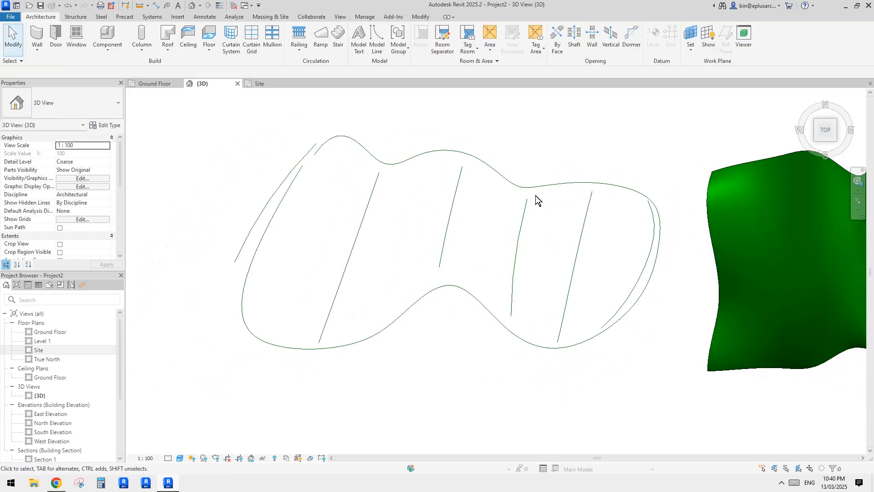
pyautogui.scroll(-1, 534, 217)
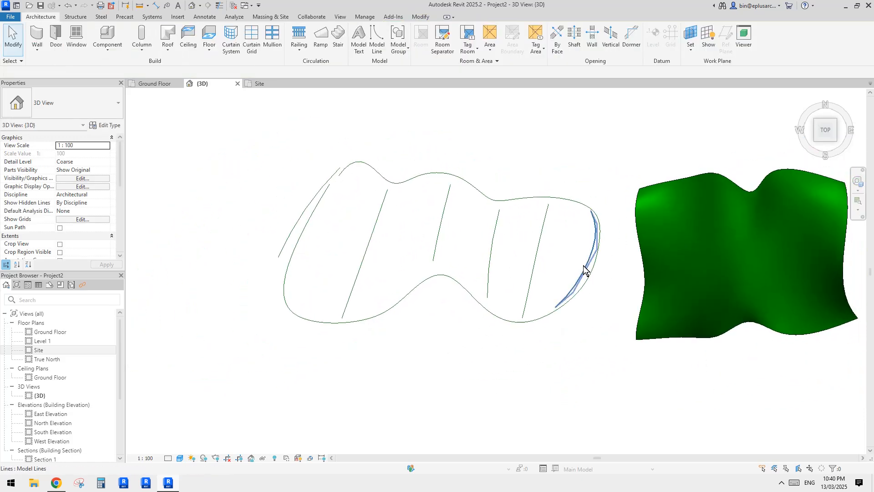
pyautogui.click(584, 267)
pyautogui.moveTo(523, 236); pyautogui.dragTo(521, 239, button='middle')
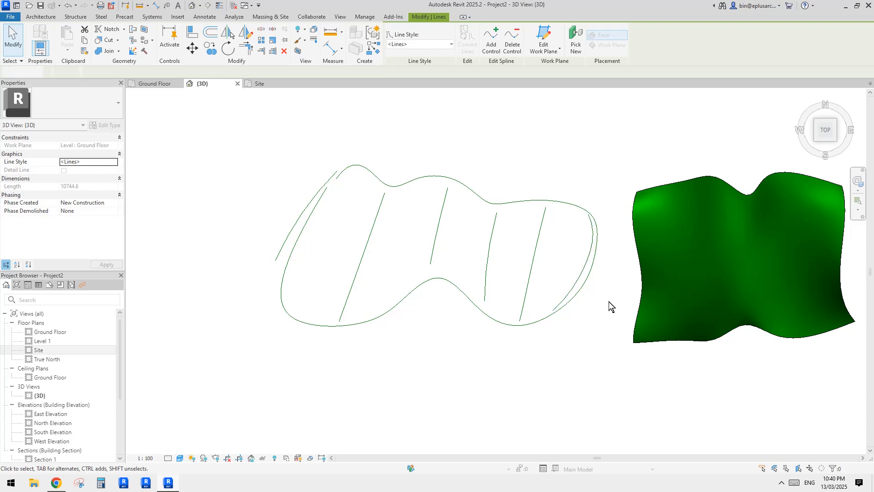
pyautogui.scroll(-3, 547, 278)
pyautogui.click(566, 287)
pyautogui.click(402, 263)
pyautogui.moveTo(567, 291); pyautogui.dragTo(416, 284, button='middle')
pyautogui.scroll(1, 416, 285)
pyautogui.scroll(1, 456, 231)
pyautogui.moveTo(457, 230); pyautogui.dragTo(468, 208, button='middle')
pyautogui.scroll(-1, 506, 204)
pyautogui.click(533, 233)
pyautogui.click(352, 211)
# Scale the free-form outline spline down graphically to about 58 m long, using its east edge as the origin.
pyautogui.click(360, 188)
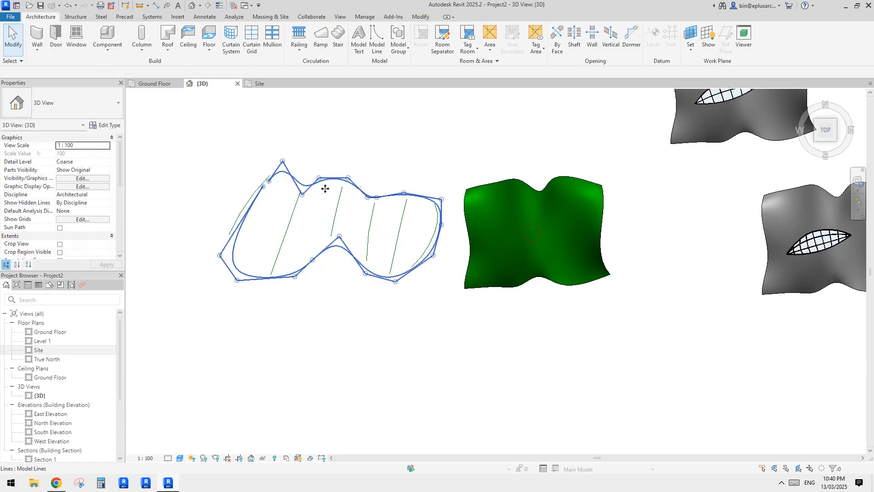
pyautogui.scroll(2, 321, 187)
pyautogui.moveTo(282, 186); pyautogui.dragTo(314, 191, button='middle')
pyautogui.scroll(-1, 329, 196)
pyautogui.press('r')
pyautogui.press('e')
pyautogui.click(546, 214)
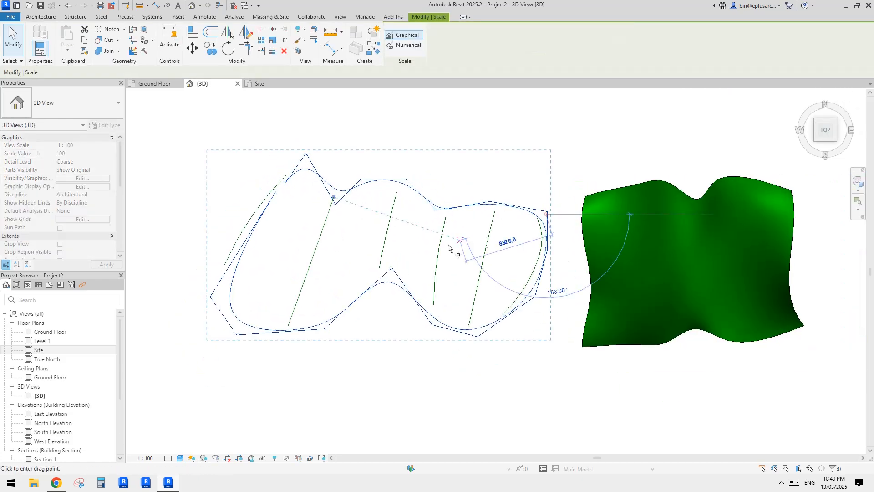
pyautogui.click(206, 305)
pyautogui.click(301, 294)
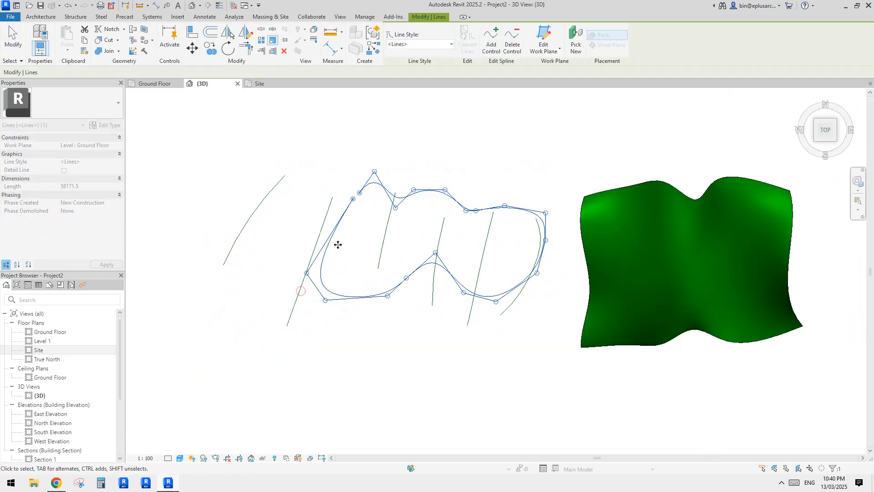
pyautogui.press('Escape')
pyautogui.click(445, 196)
pyautogui.press('e')
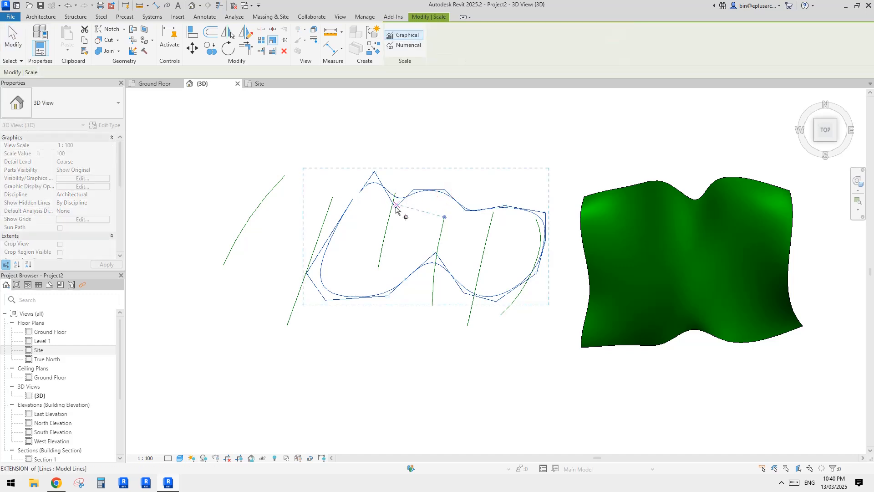
pyautogui.press('Escape')
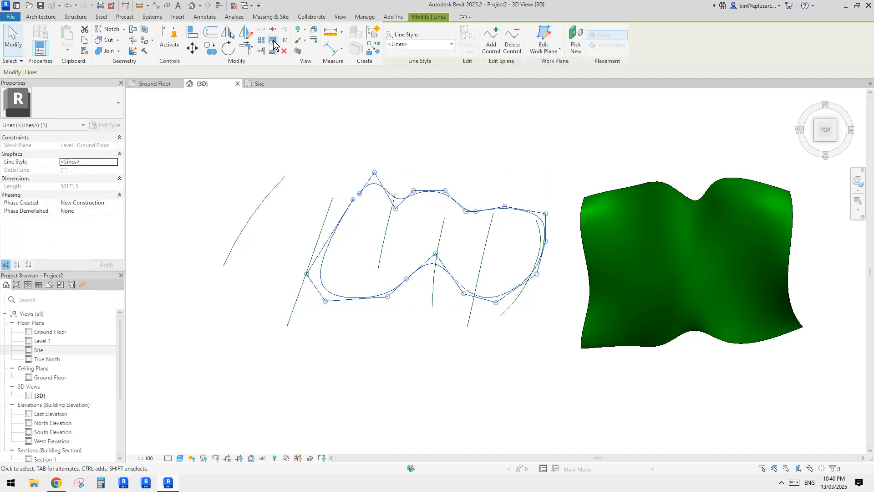
pyautogui.press('Escape')
# Move the scaled outline spline east so that it lies over the copied wavy mass.
pyautogui.moveTo(457, 205); pyautogui.dragTo(712, 229)
pyautogui.moveTo(730, 246); pyautogui.dragTo(661, 232, button='middle')
pyautogui.moveTo(669, 263); pyautogui.dragTo(602, 265, button='middle')
pyautogui.scroll(2, 599, 265)
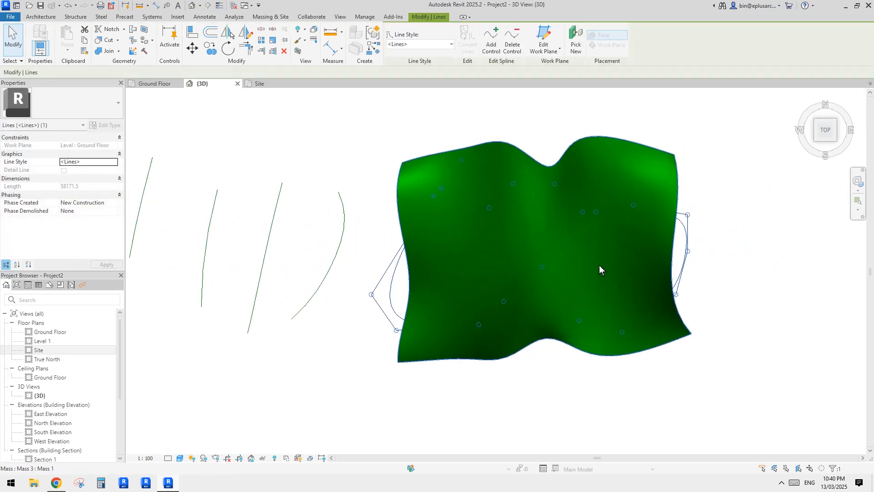
pyautogui.press('Escape')
# Open the copied mass for in-place editing and shift the two middle points of its east edge profile outward.
pyautogui.click(637, 260)
pyautogui.doubleClick(665, 249)
pyautogui.click(681, 238)
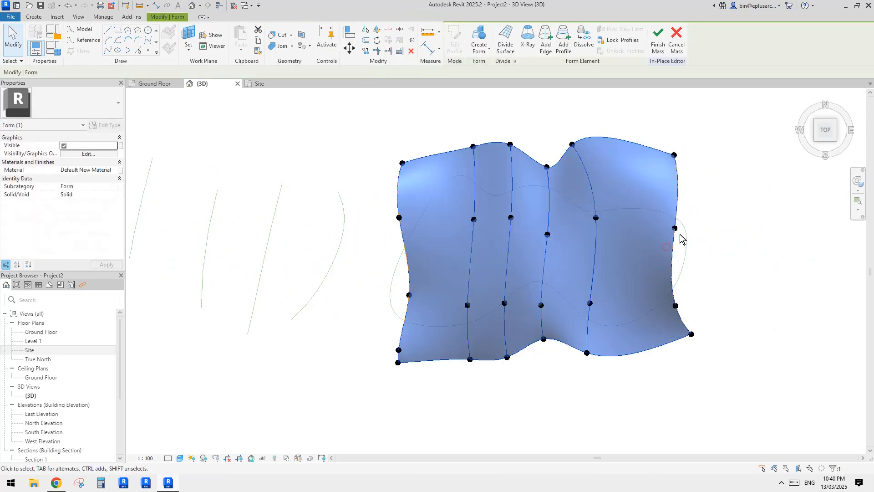
pyautogui.click(682, 227)
pyautogui.moveTo(731, 235); pyautogui.dragTo(711, 230)
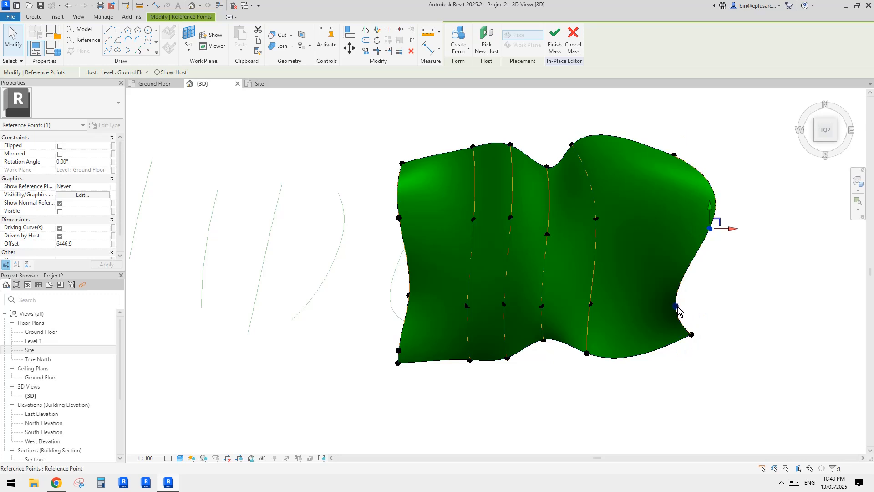
pyautogui.moveTo(699, 313); pyautogui.dragTo(713, 313)
# Shift the southern middle point of the mass's west edge profile outward beyond the outline.
pyautogui.click(406, 294)
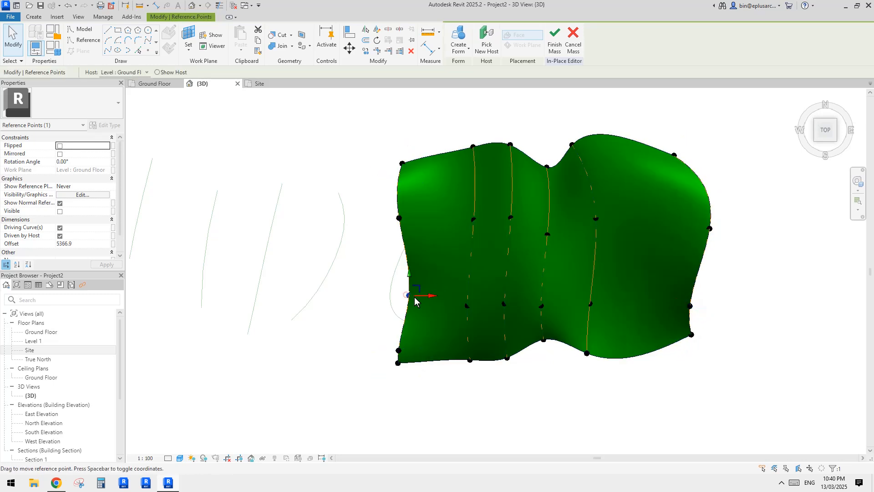
pyautogui.moveTo(407, 295); pyautogui.dragTo(391, 295)
pyautogui.press('Escape')
# Delete the wavy form surface from the in-place mass.
pyautogui.moveTo(406, 280); pyautogui.dragTo(458, 262, button='middle')
pyautogui.scroll(-1, 416, 258)
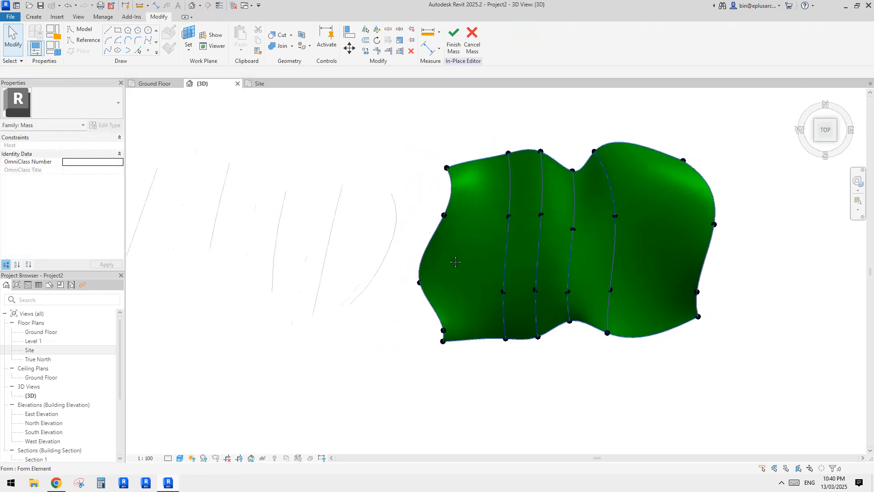
pyautogui.scroll(1, 544, 228)
pyautogui.moveTo(545, 228)
pyautogui.mouseDown(button='middle')
pyautogui.moveTo(555, 229)
pyautogui.moveTo(548, 233)
pyautogui.mouseUp(button='middle')
pyautogui.click(462, 244)
pyautogui.scroll(-1, 463, 244)
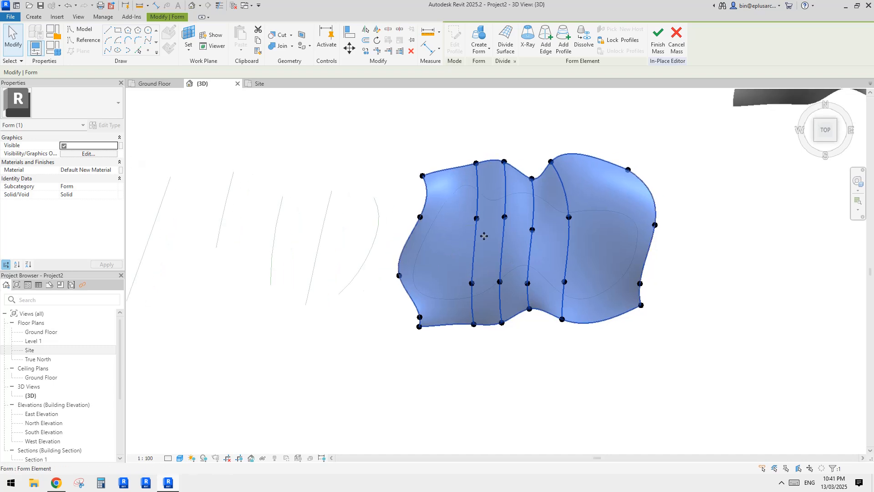
pyautogui.scroll(1, 484, 236)
pyautogui.press('Delete')
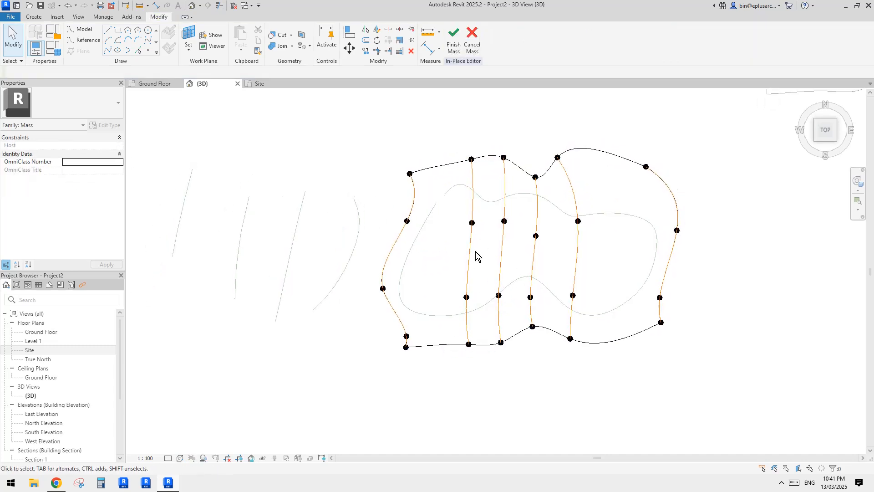
# Lower the northern interior reference point on the fourth profile curve from the west.
pyautogui.moveTo(504, 220); pyautogui.dragTo(492, 228, button='middle')
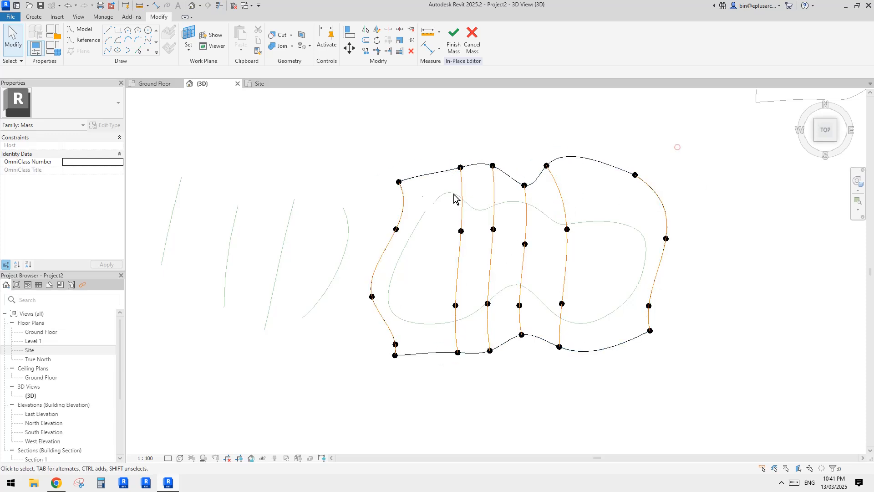
pyautogui.moveTo(554, 202); pyautogui.dragTo(551, 207, button='middle')
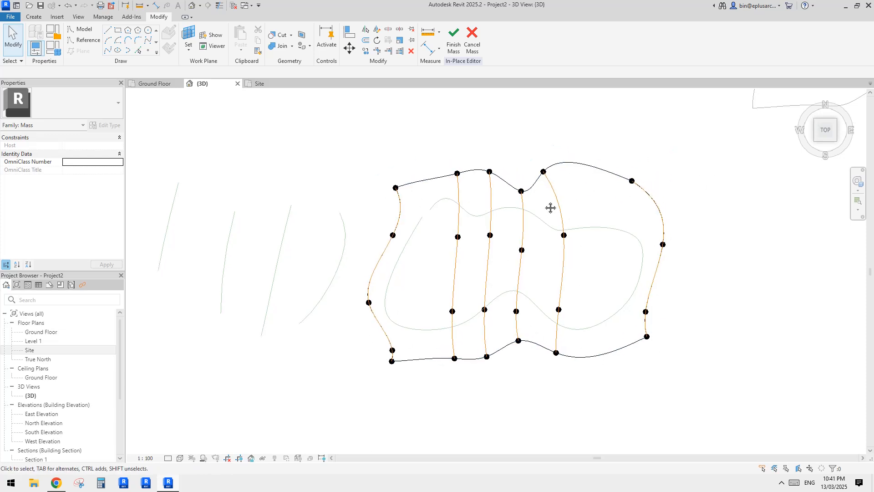
pyautogui.moveTo(446, 199); pyautogui.dragTo(428, 204, button='middle')
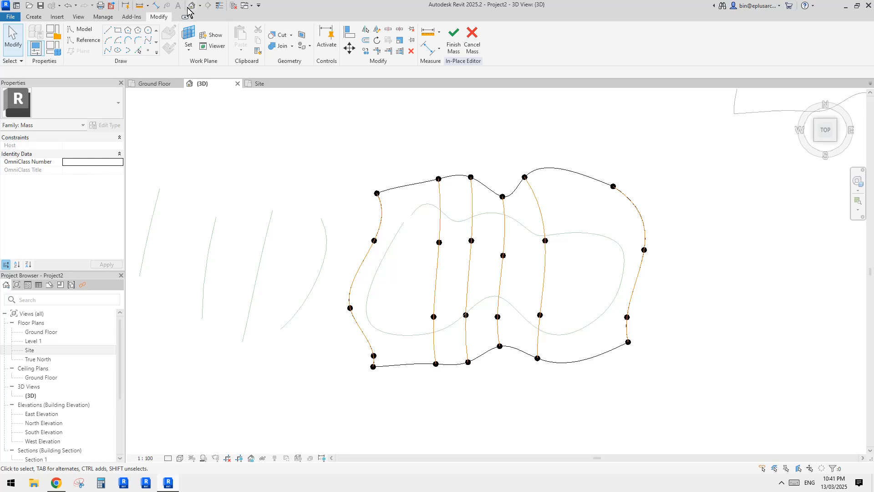
pyautogui.moveTo(438, 164)
pyautogui.keyDown('shift'); pyautogui.mouseDown(button='middle')
pyautogui.moveTo(469, 178)
pyautogui.moveTo(461, 234)
pyautogui.moveTo(381, 289)
pyautogui.mouseUp(button='middle'); pyautogui.keyUp('shift')
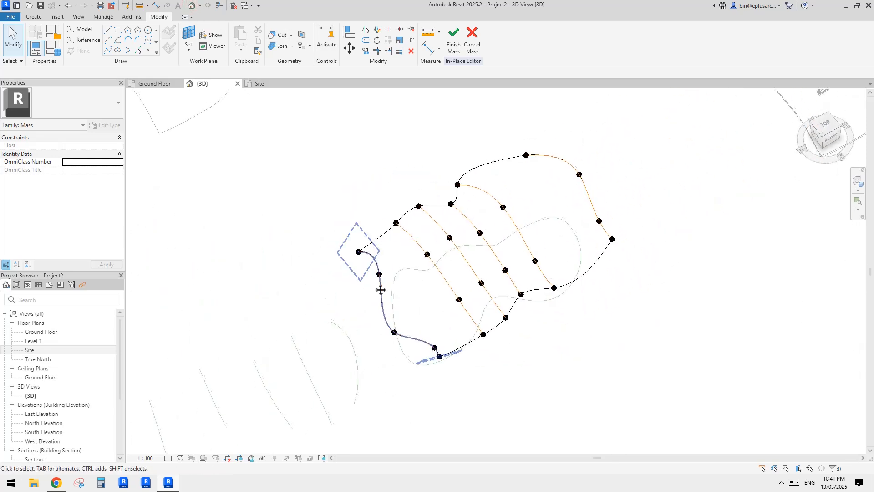
pyautogui.click(479, 233)
pyautogui.keyDown('shift'); pyautogui.moveTo(482, 240); pyautogui.dragTo(501, 115, button='middle'); pyautogui.keyUp('shift')
pyautogui.scroll(3, 474, 278)
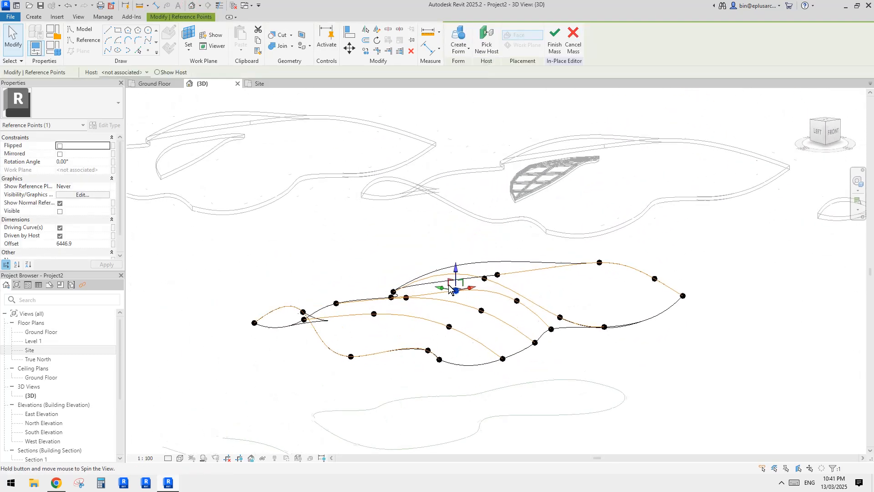
pyautogui.keyDown('shift'); pyautogui.moveTo(474, 283); pyautogui.dragTo(458, 273, button='middle'); pyautogui.keyUp('shift')
pyautogui.moveTo(457, 272); pyautogui.dragTo(458, 287)
# Lower the southern interior reference point on the third profile curve from the west.
pyautogui.keyDown('shift'); pyautogui.moveTo(476, 287); pyautogui.dragTo(409, 297, button='middle'); pyautogui.keyUp('shift')
pyautogui.click(368, 299)
pyautogui.moveTo(369, 276); pyautogui.dragTo(368, 290)
# Orient the 3D view to Top, centred on the profile curves, and clear the point selection.
pyautogui.keyDown('shift'); pyautogui.moveTo(364, 298); pyautogui.dragTo(564, 252, button='middle'); pyautogui.keyUp('shift')
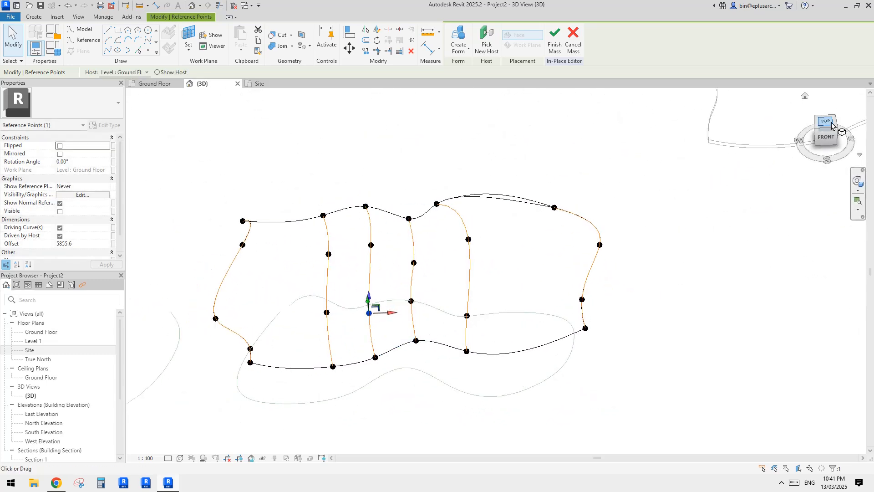
pyautogui.scroll(-5, 587, 189)
pyautogui.moveTo(440, 97); pyautogui.dragTo(565, 252, button='middle')
pyautogui.scroll(5, 530, 267)
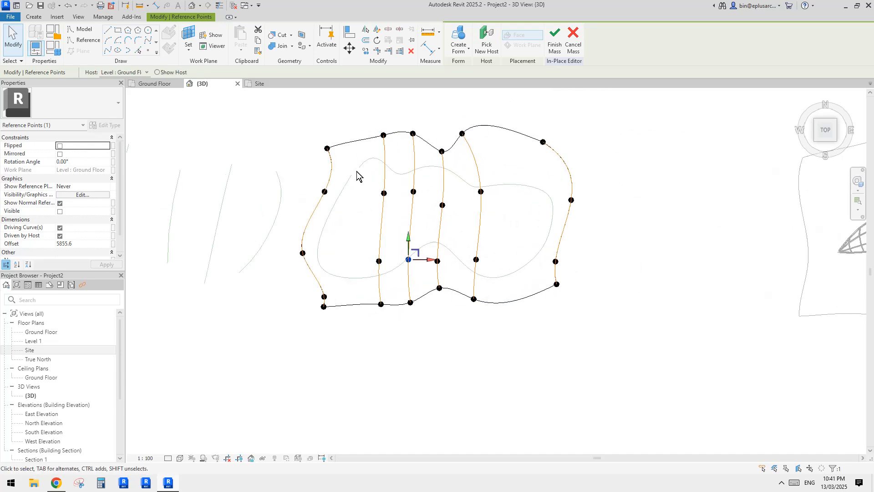
pyautogui.moveTo(394, 247); pyautogui.dragTo(484, 275, button='middle')
pyautogui.click(463, 199)
pyautogui.scroll(3, 464, 199)
pyautogui.moveTo(486, 206); pyautogui.dragTo(466, 199, button='middle')
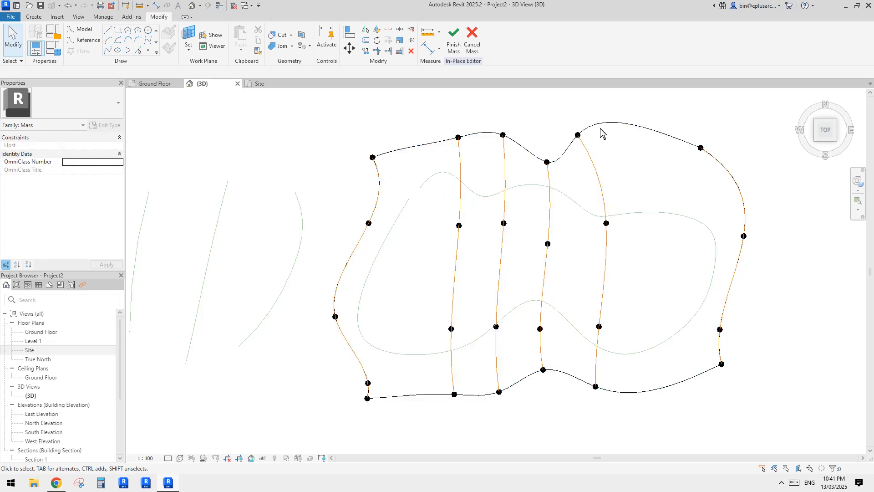
pyautogui.moveTo(601, 129); pyautogui.dragTo(598, 125, button='middle')
pyautogui.scroll(-1, 540, 211)
pyautogui.moveTo(541, 211); pyautogui.dragTo(526, 207, button='middle')
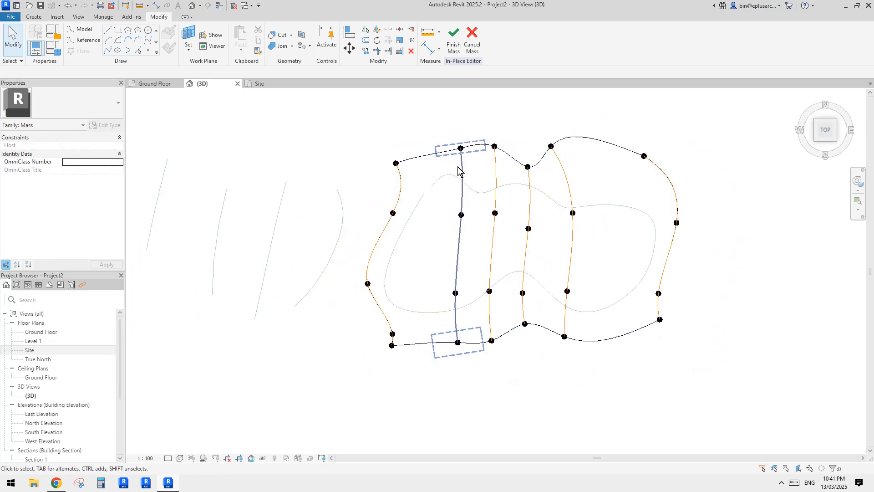
pyautogui.moveTo(412, 197); pyautogui.dragTo(412, 202, button='middle')
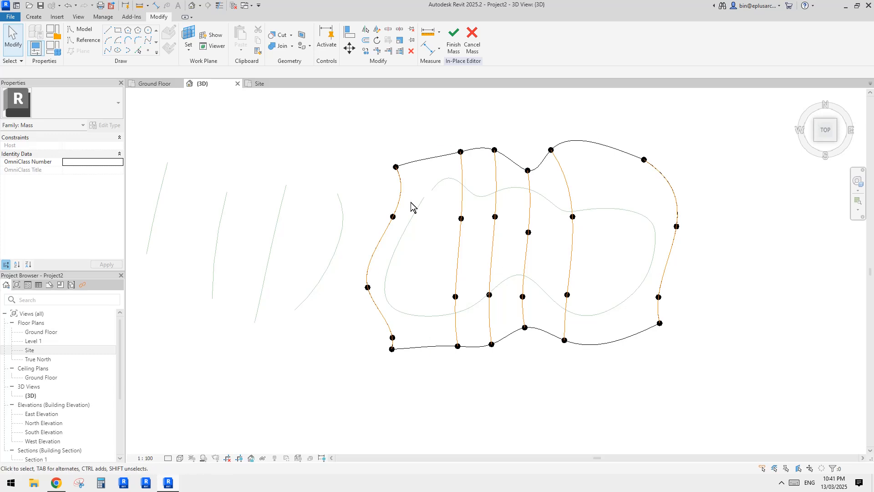
pyautogui.moveTo(207, 141); pyautogui.dragTo(210, 145, button='middle')
pyautogui.click(84, 40)
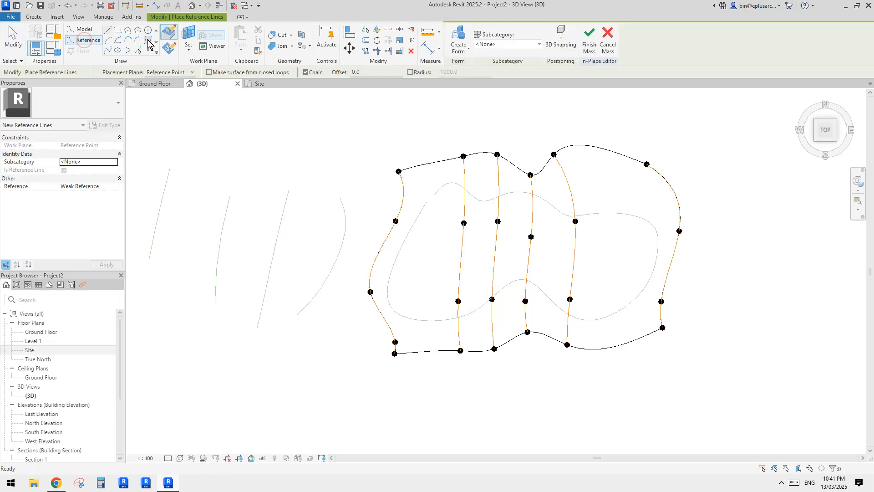
pyautogui.click(120, 31)
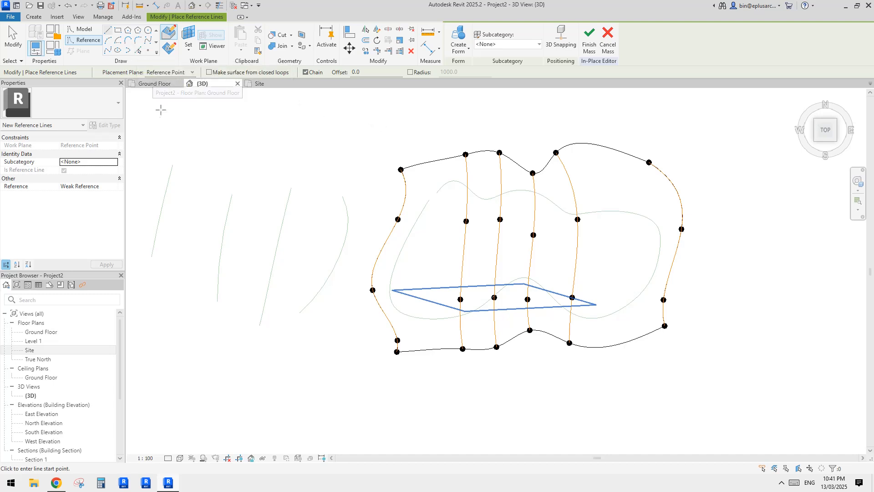
pyautogui.moveTo(169, 123); pyautogui.dragTo(206, 125, button='middle')
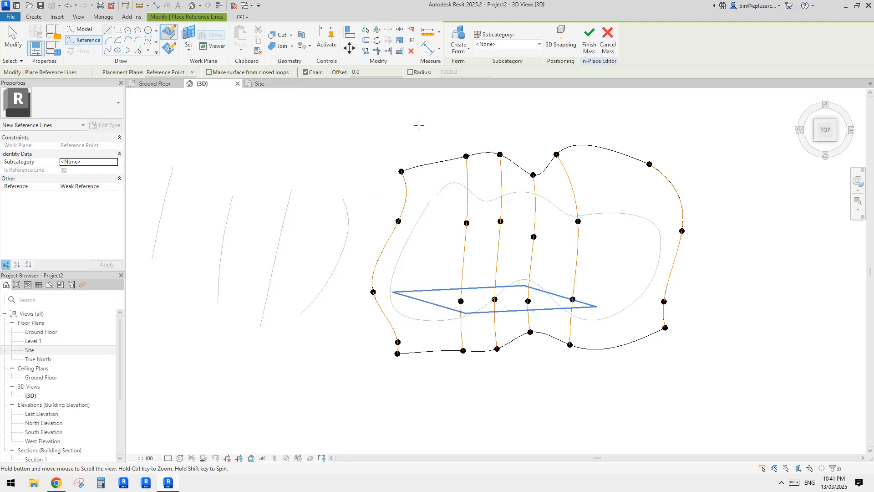
pyautogui.moveTo(394, 149); pyautogui.dragTo(392, 152, button='middle')
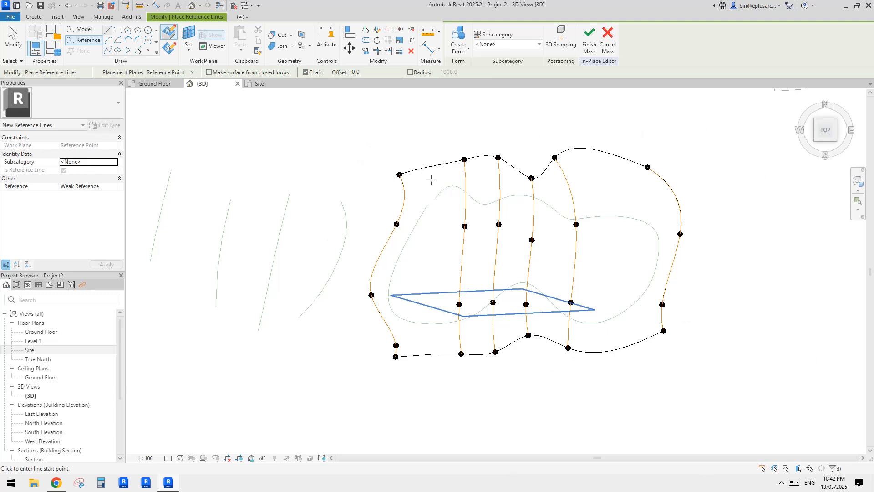
pyautogui.click(108, 33)
pyautogui.scroll(2, 432, 165)
pyautogui.click(107, 32)
pyautogui.click(140, 51)
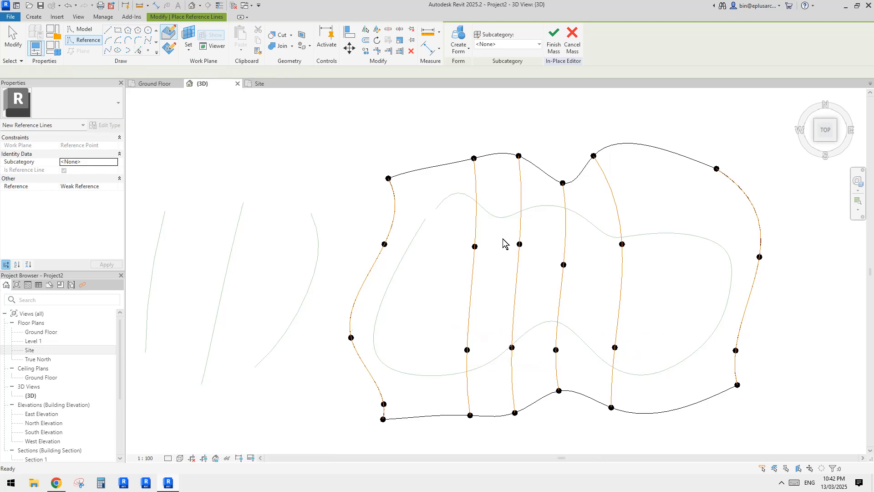
pyautogui.scroll(-1, 454, 221)
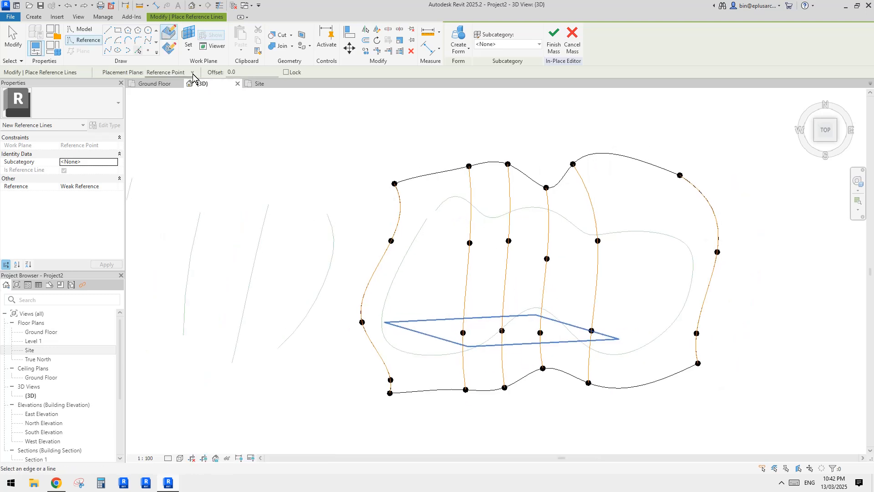
pyautogui.press('Escape')
pyautogui.press('Escape')
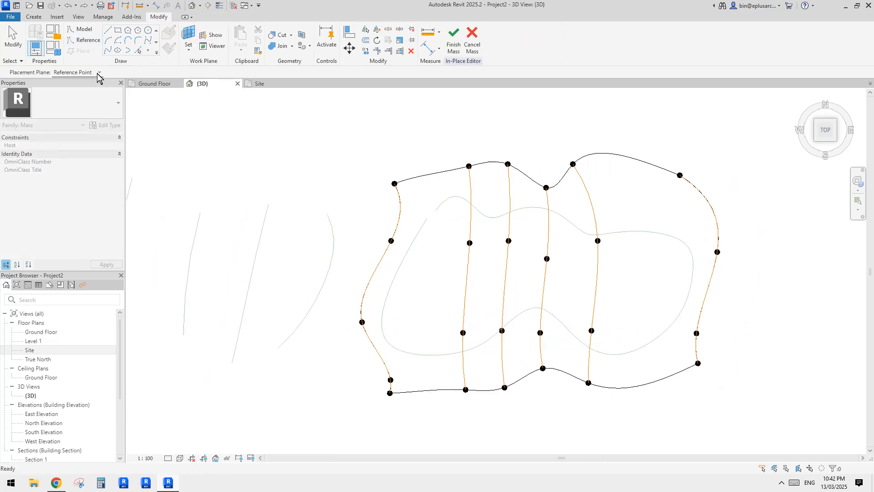
# Set the placement plane to Level : Ground Floor and trace the free-form model-line outline as a reference line by picking it.
pyautogui.click(88, 74)
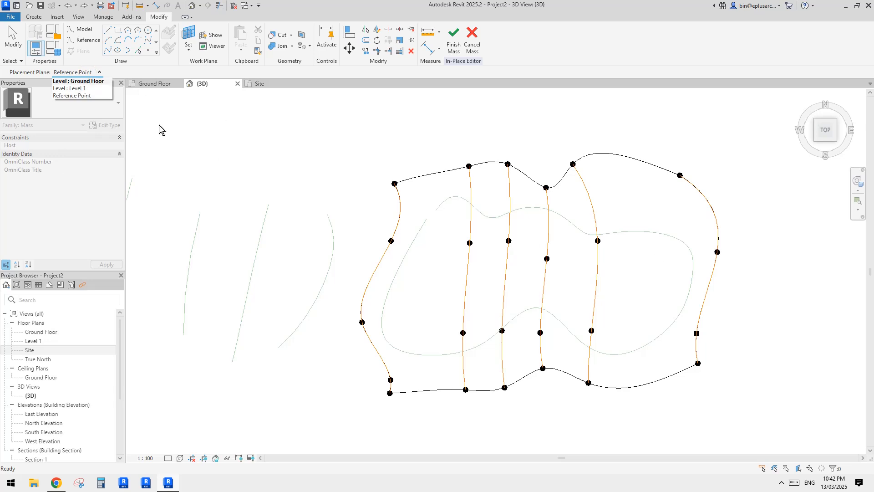
pyautogui.click(87, 81)
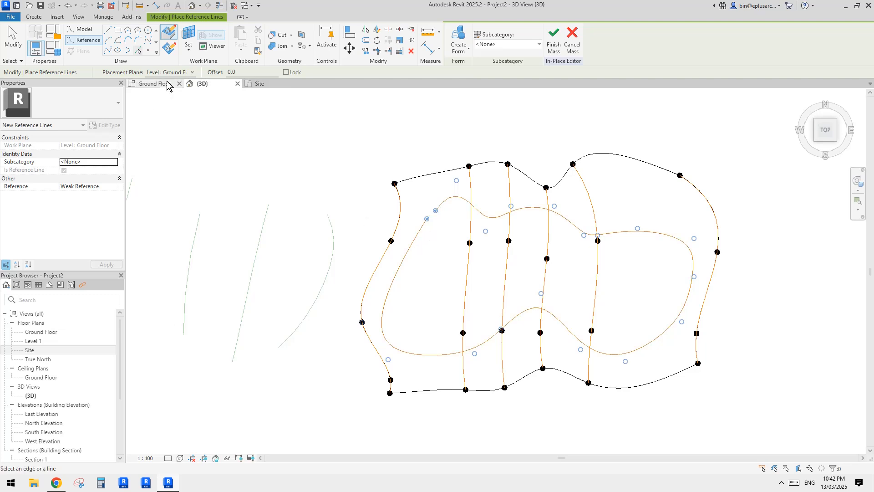
pyautogui.scroll(1, 459, 232)
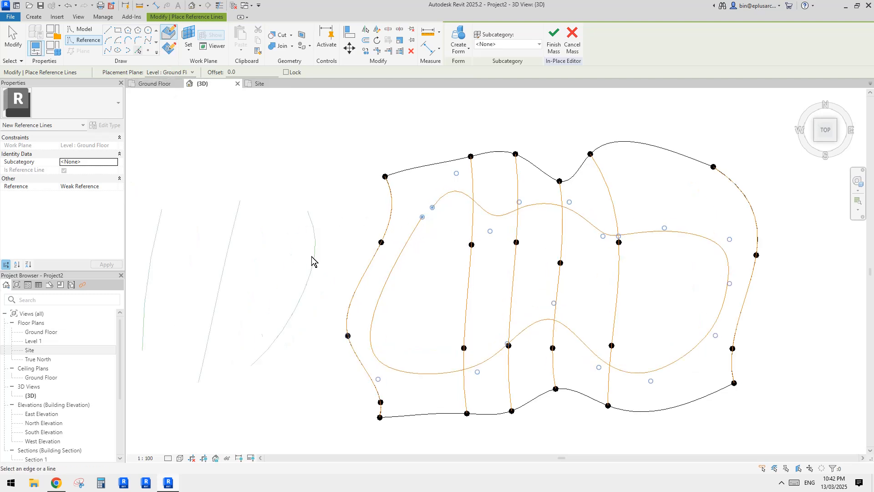
pyautogui.hotkey('ctrl', 'z')
pyautogui.scroll(1, 439, 235)
pyautogui.moveTo(415, 206); pyautogui.dragTo(413, 208, button='middle')
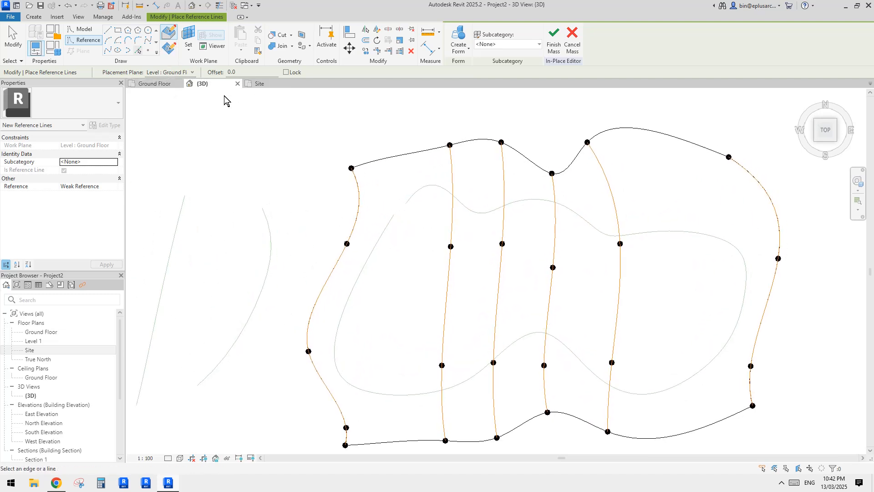
# Bridge the gap at the outline's north-west end with three straight reference lines projecting west past the first profile curve.
pyautogui.click(108, 30)
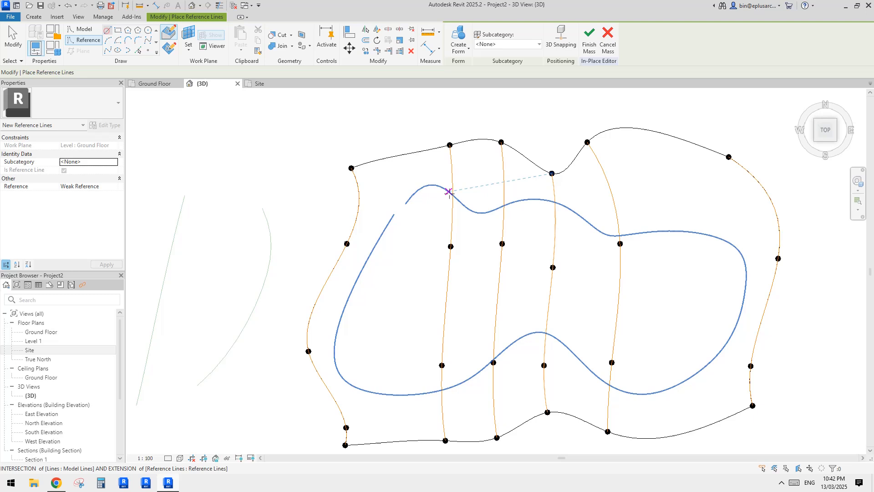
pyautogui.click(406, 203)
pyautogui.click(333, 189)
pyautogui.click(320, 209)
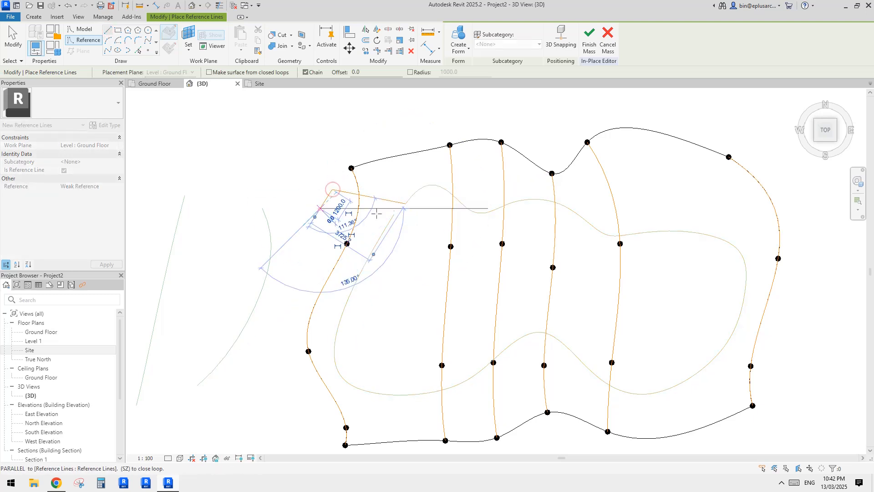
pyautogui.click(394, 214)
pyautogui.press('Escape')
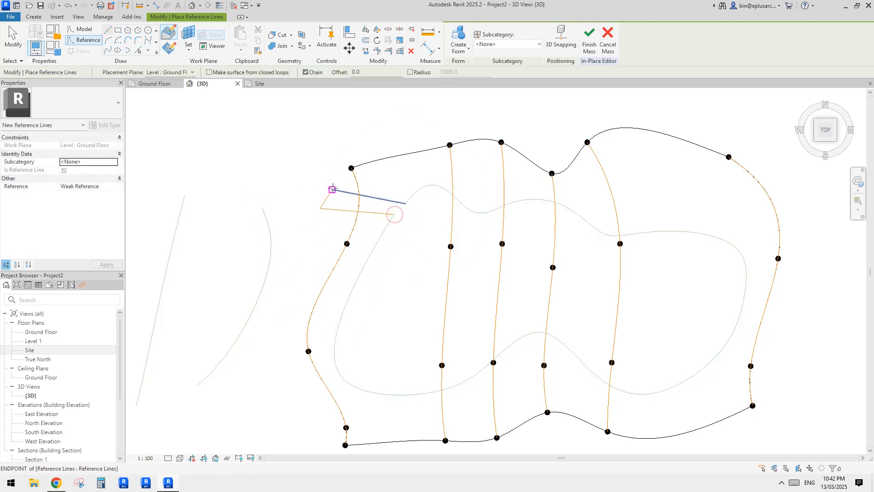
# Draw a chain of straight reference lines around all profile curves, joining the two outer corners of the north-west projection.
pyautogui.click(333, 190)
pyautogui.click(342, 149)
pyautogui.scroll(-2, 396, 159)
pyautogui.click(510, 105)
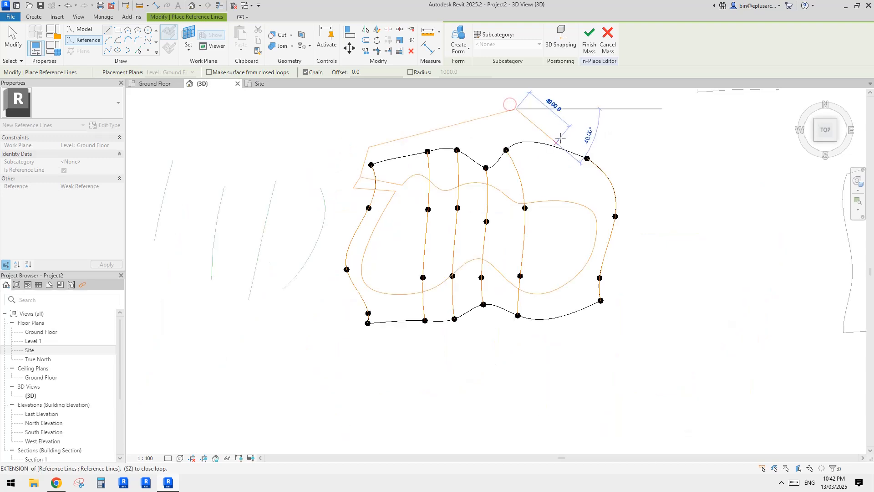
pyautogui.scroll(-1, 560, 142)
pyautogui.click(633, 169)
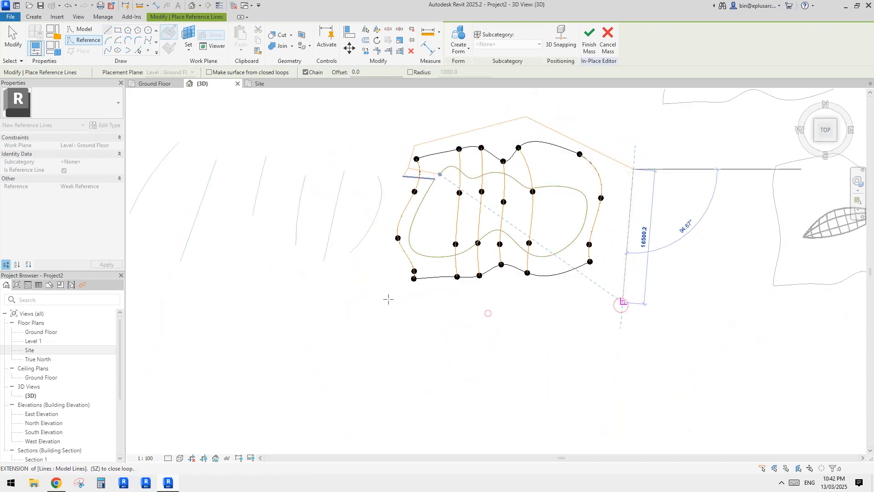
pyautogui.click(385, 232)
pyautogui.scroll(2, 395, 189)
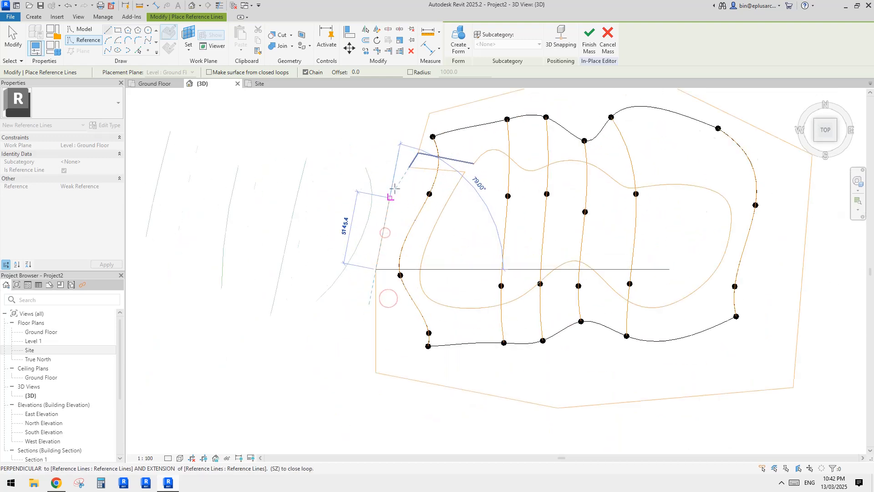
pyautogui.click(410, 167)
pyautogui.press('Escape')
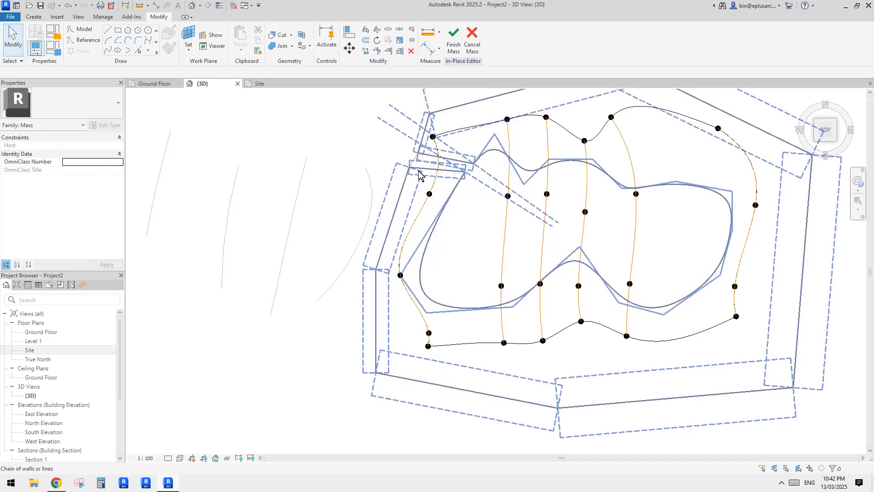
# Create a void form from the reference-line chain comprising the outer polygon, the two projection lines and the free-form outline.
pyautogui.click(419, 171)
pyautogui.keyDown('shift'); pyautogui.moveTo(419, 172); pyautogui.dragTo(417, 215, button='middle'); pyautogui.keyUp('shift')
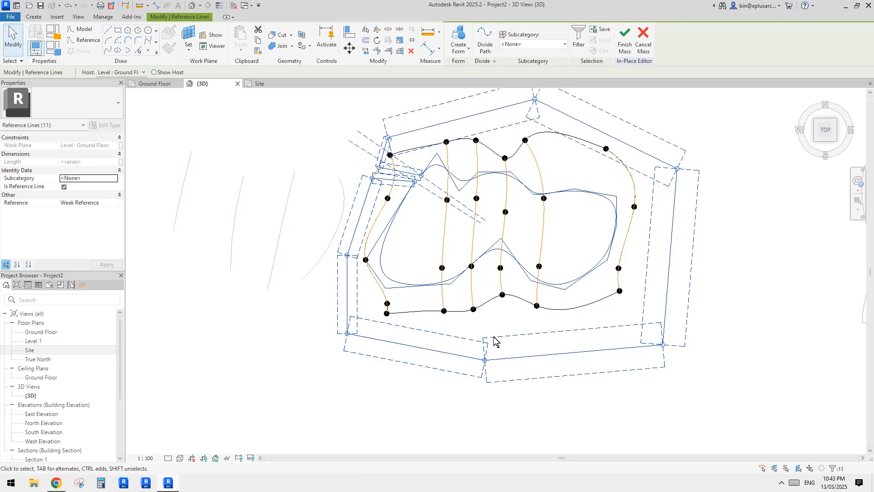
pyautogui.click(457, 49)
pyautogui.click(471, 85)
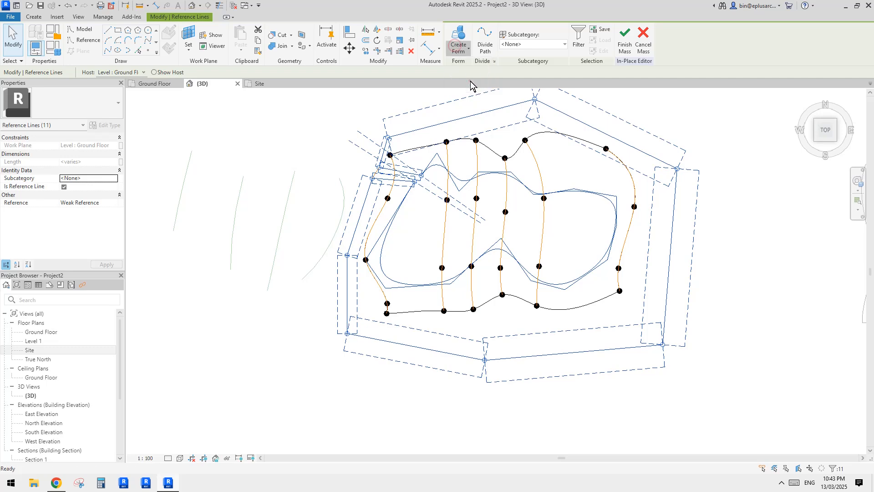
pyautogui.click(750, 130)
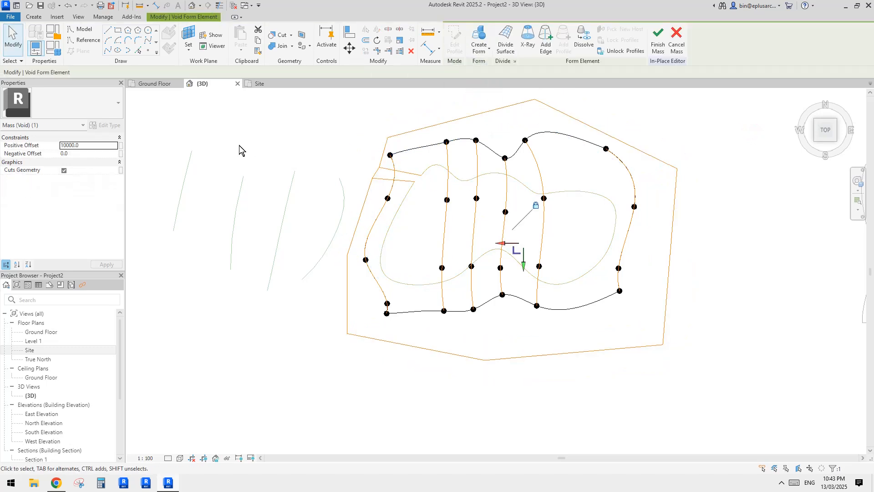
# Create a second void form from the inner closed chain of the free-form outline and its three bridging lines.
pyautogui.scroll(2, 353, 173)
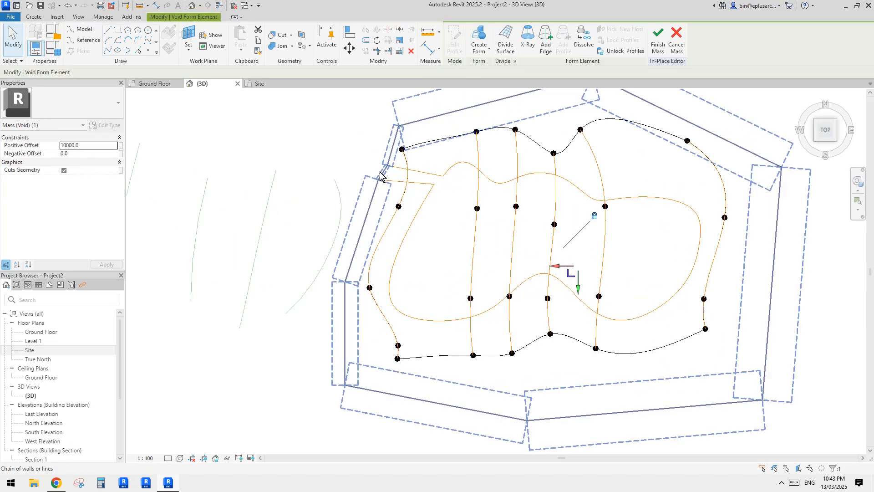
pyautogui.press('Tab')
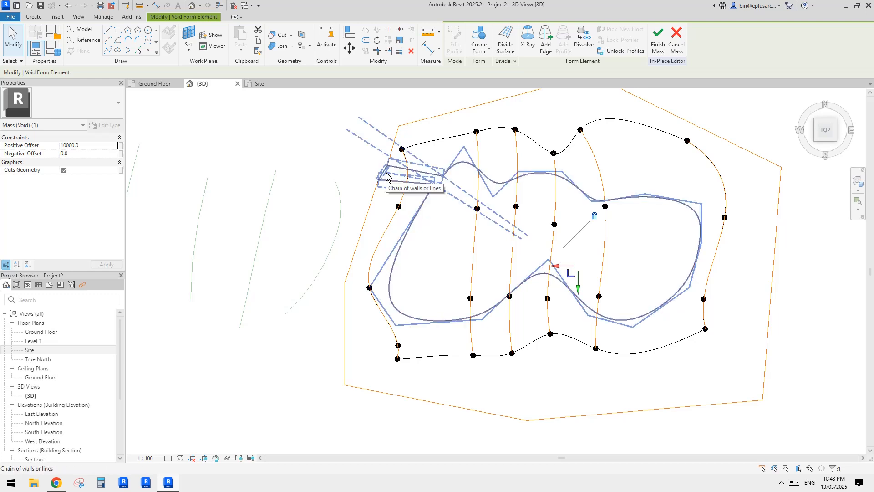
pyautogui.click(386, 176)
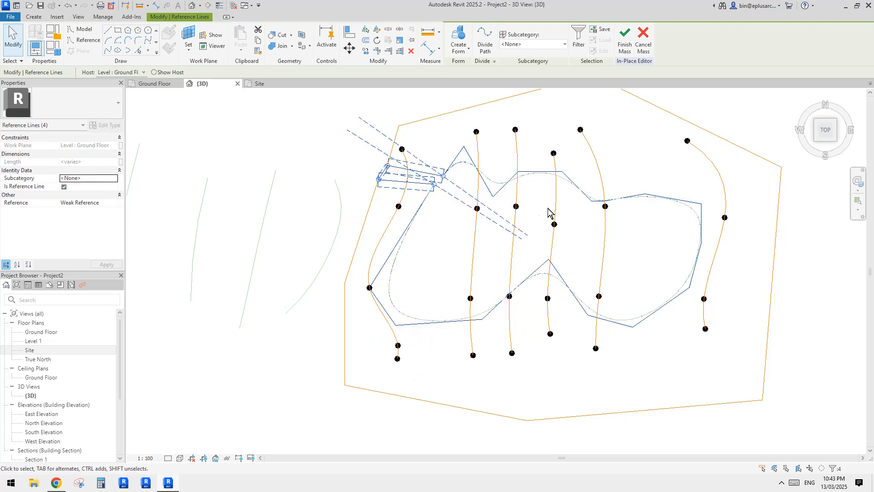
pyautogui.click(459, 49)
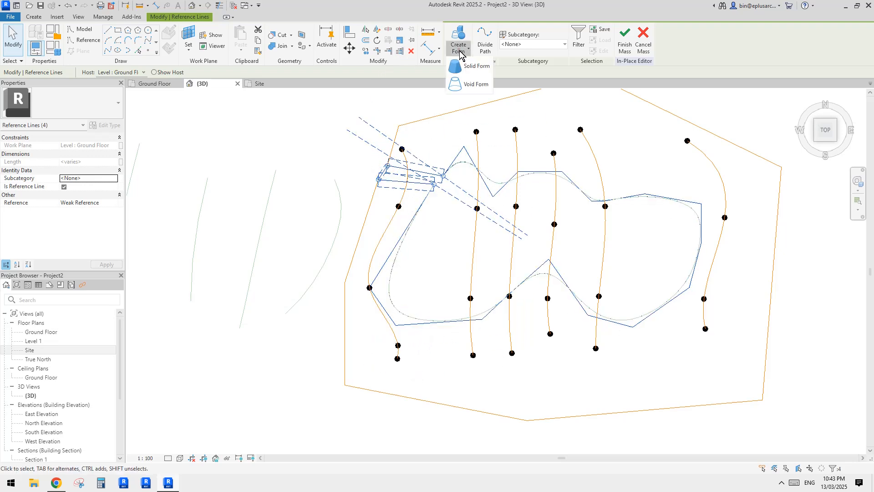
pyautogui.click(466, 84)
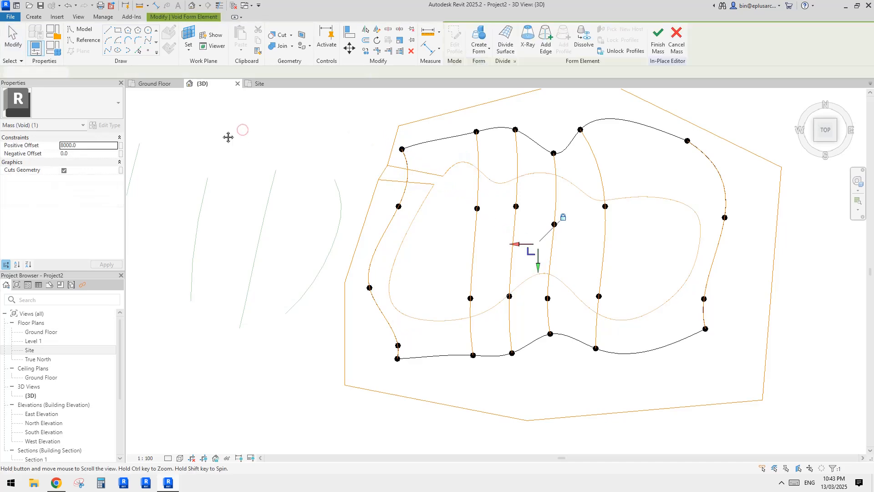
pyautogui.press('Escape')
# Examine the outer and inner void forms against the profile curves from several 3D angles, selecting each void in turn.
pyautogui.keyDown('shift'); pyautogui.moveTo(791, 178); pyautogui.dragTo(678, 230, button='middle'); pyautogui.keyUp('shift')
pyautogui.press('Tab')
pyautogui.press('Tab')
pyautogui.click(679, 175)
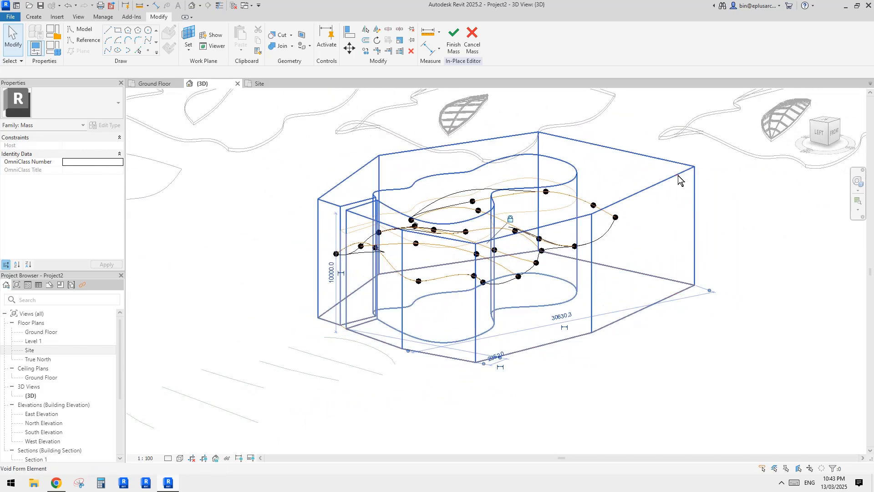
pyautogui.click(728, 263)
pyautogui.keyDown('shift'); pyautogui.moveTo(705, 290); pyautogui.dragTo(672, 310, button='middle'); pyautogui.keyUp('shift')
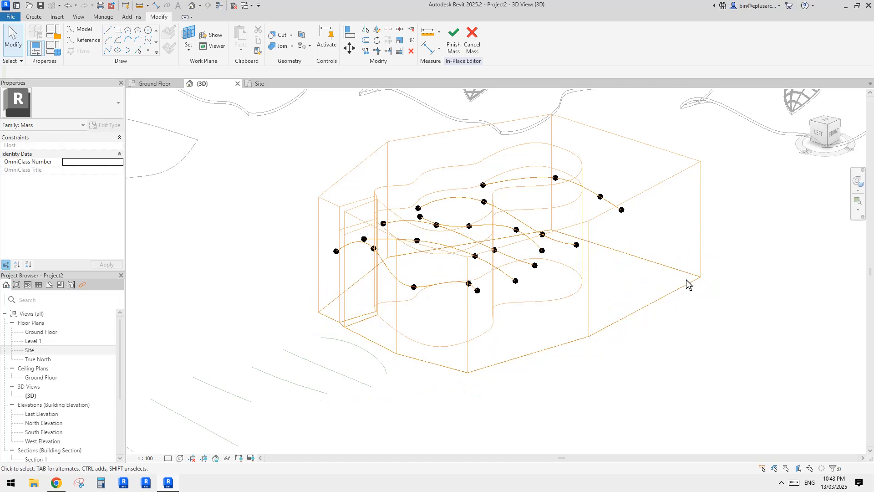
pyautogui.scroll(4, 488, 343)
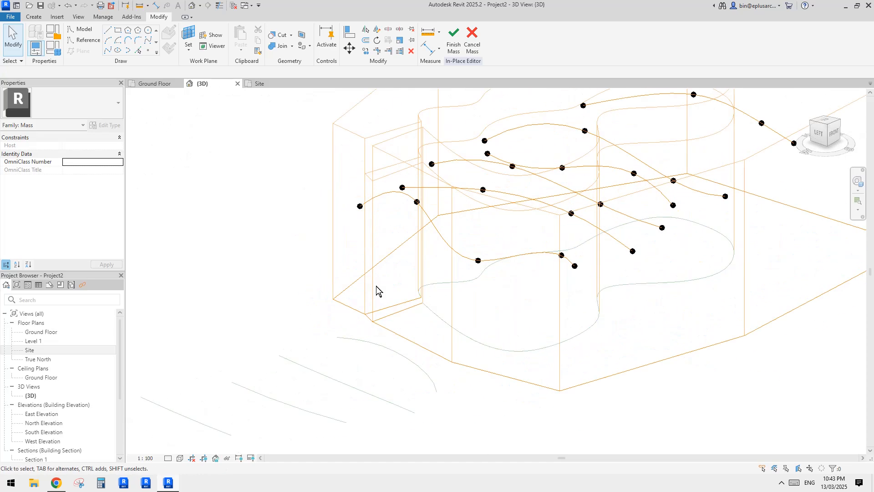
pyautogui.click(384, 183)
pyautogui.keyDown('shift'); pyautogui.moveTo(385, 185); pyautogui.dragTo(362, 173, button='middle'); pyautogui.keyUp('shift')
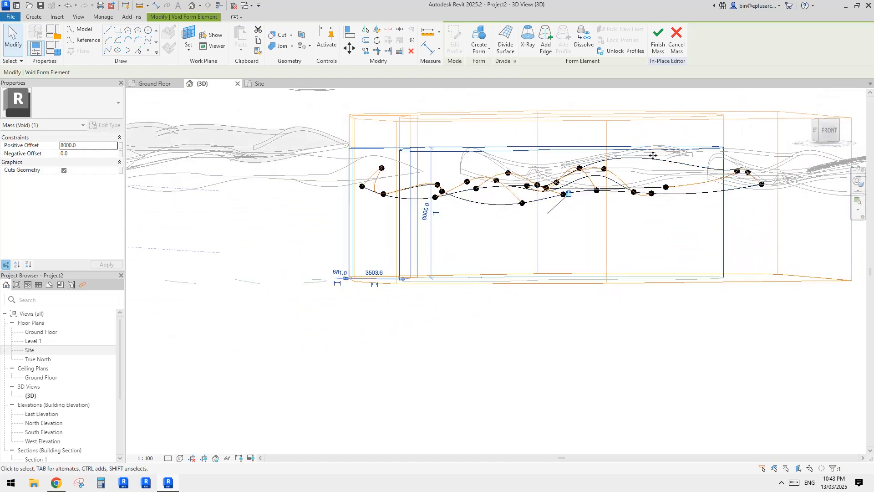
pyautogui.keyDown('shift'); pyautogui.moveTo(653, 155); pyautogui.dragTo(531, 328, button='middle'); pyautogui.keyUp('shift')
pyautogui.click(554, 295)
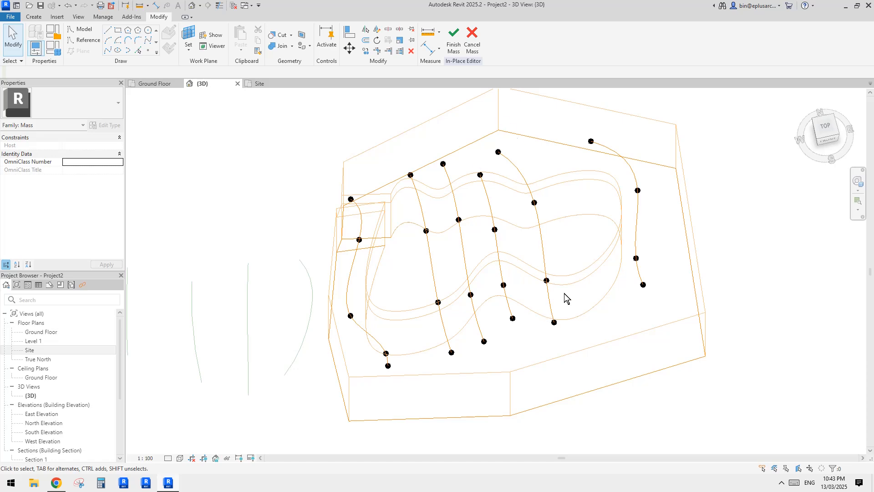
pyautogui.keyDown('shift'); pyautogui.moveTo(565, 294); pyautogui.dragTo(575, 324, button='middle'); pyautogui.keyUp('shift')
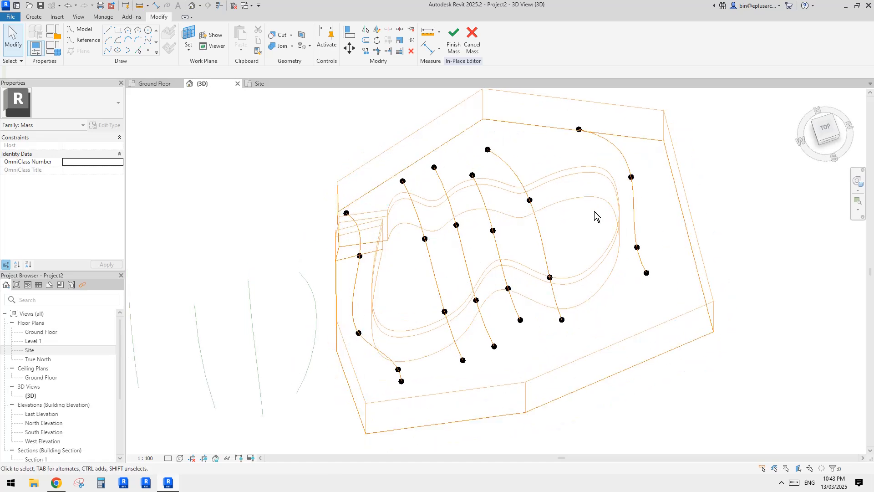
pyautogui.moveTo(485, 203)
pyautogui.keyDown('shift'); pyautogui.mouseDown(button='middle')
pyautogui.moveTo(581, 214)
pyautogui.moveTo(548, 135)
pyautogui.moveTo(505, 141)
pyautogui.moveTo(486, 207)
pyautogui.mouseUp(button='middle'); pyautogui.keyUp('shift')
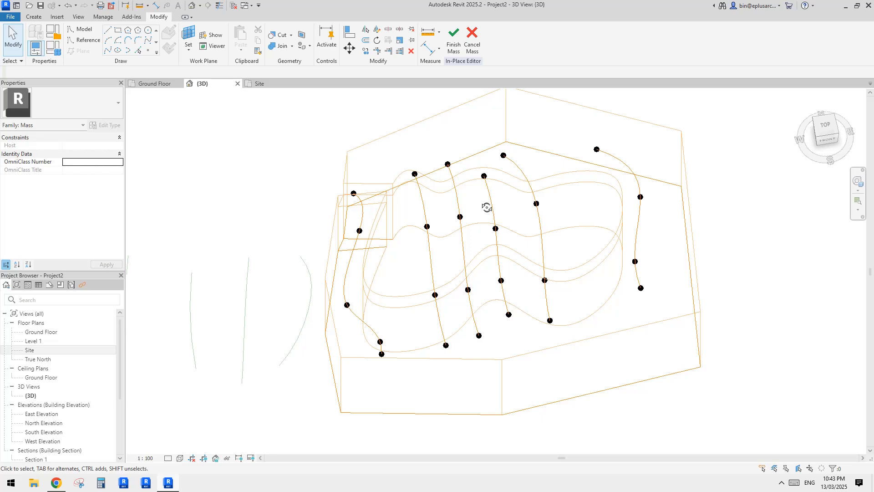
# Delete the wavy roof form from the mass, leaving the outer and inner void forms, and finish the mass.
pyautogui.click(588, 248)
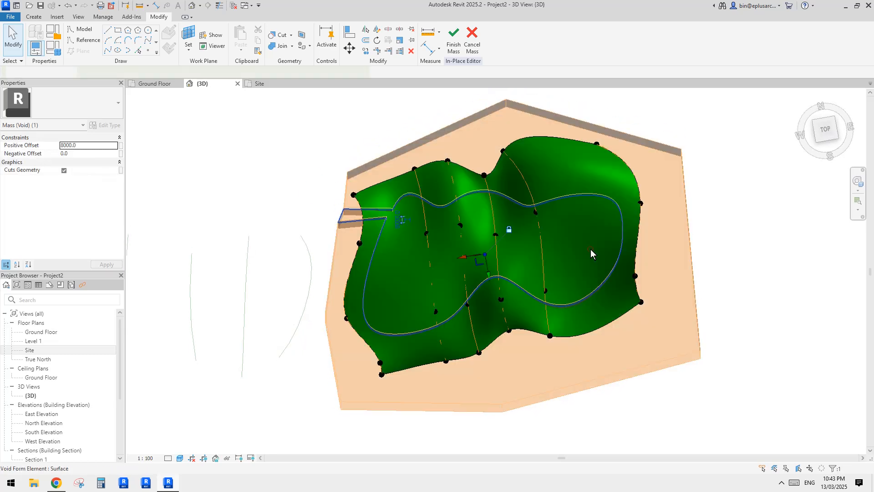
pyautogui.press('Delete')
pyautogui.keyDown('shift'); pyautogui.moveTo(612, 257); pyautogui.dragTo(597, 182, button='middle'); pyautogui.keyUp('shift')
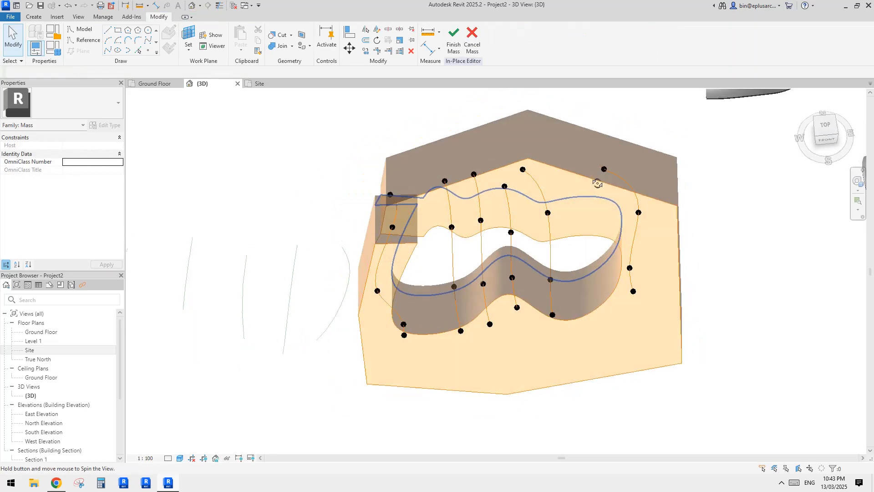
pyautogui.click(569, 255)
pyautogui.keyDown('shift'); pyautogui.moveTo(569, 255); pyautogui.dragTo(639, 144, button='middle'); pyautogui.keyUp('shift')
pyautogui.press('Escape')
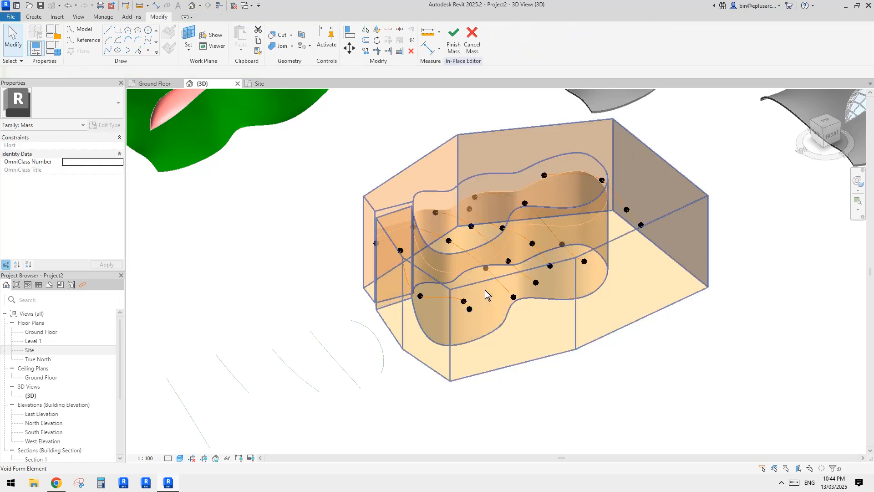
pyautogui.keyDown('shift'); pyautogui.moveTo(470, 314); pyautogui.dragTo(475, 275, button='middle'); pyautogui.keyUp('shift')
pyautogui.click(454, 41)
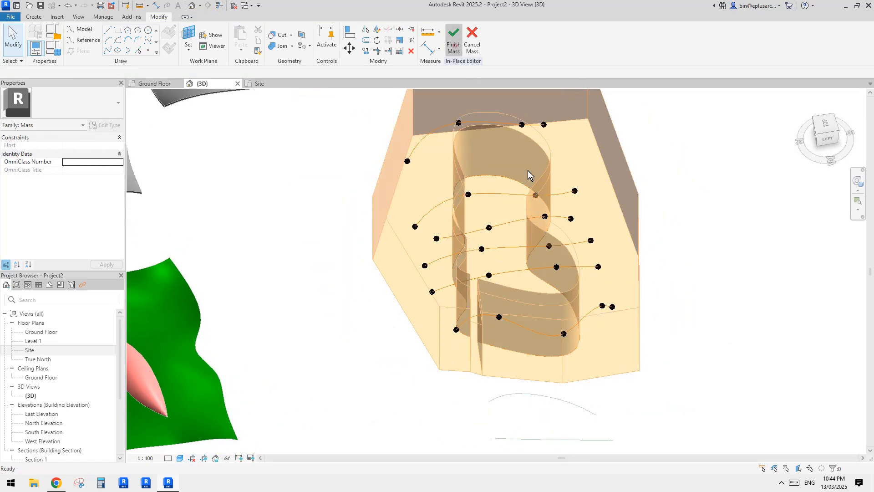
pyautogui.press('Escape')
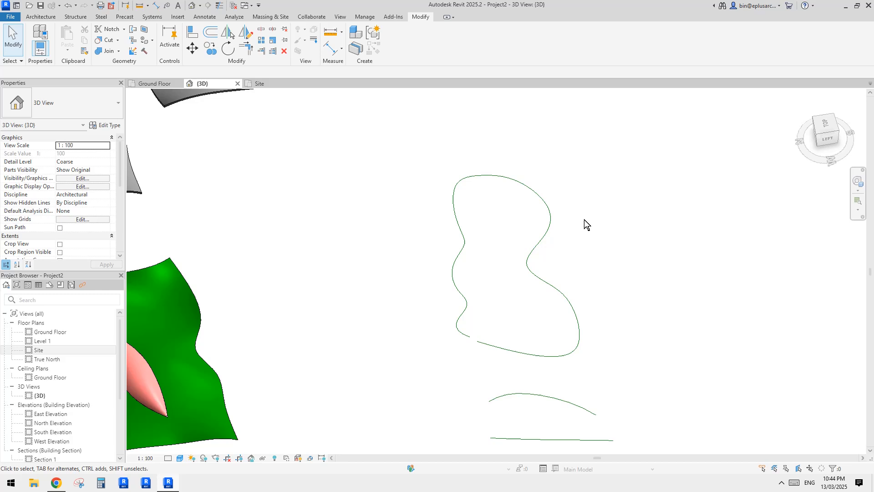
# Reopen the mass for editing and undo the deletion of the wavy roof form.
pyautogui.doubleClick(527, 224)
pyautogui.keyDown('shift'); pyautogui.moveTo(543, 197); pyautogui.dragTo(506, 202, button='middle'); pyautogui.keyUp('shift')
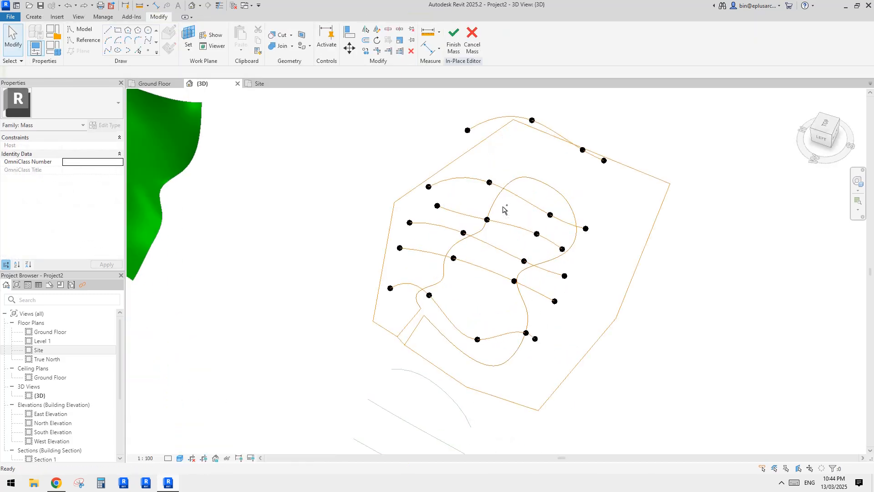
pyautogui.scroll(1, 504, 210)
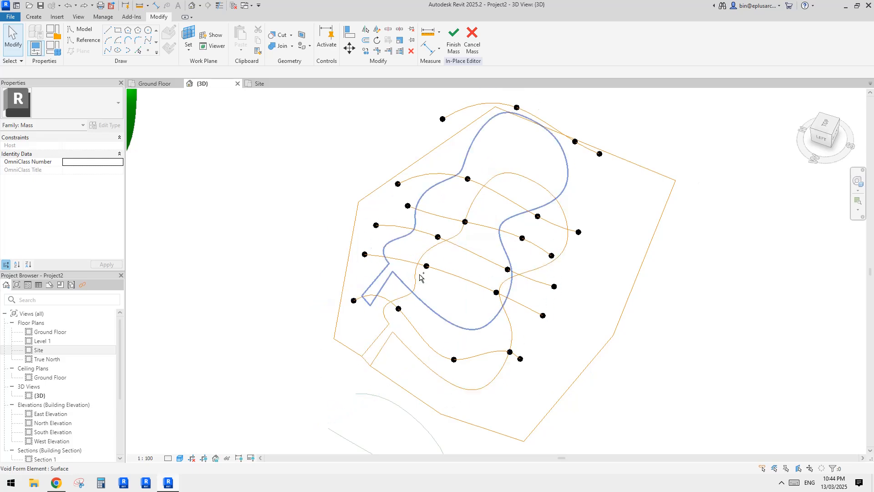
pyautogui.hotkey('ctrl', 'z')
pyautogui.hotkey('ctrl', 'z')
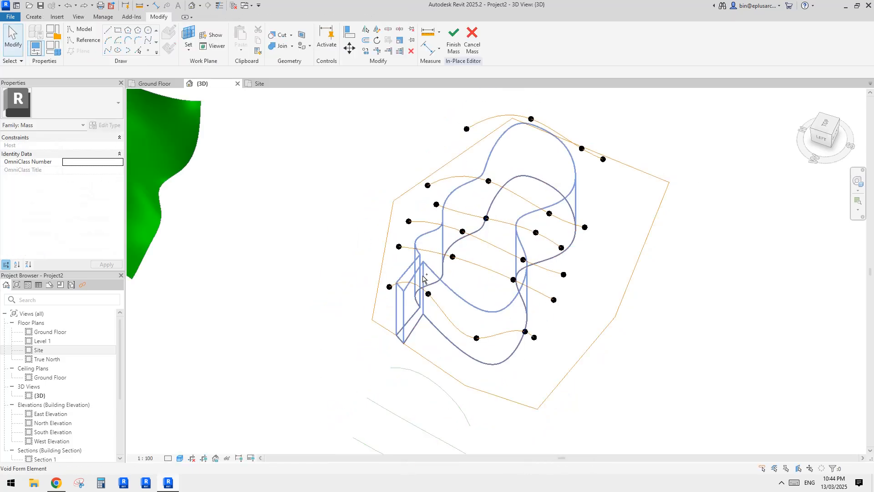
# Select the inner void form and examine it against the wavy roof form around the north-west projection.
pyautogui.keyDown('shift'); pyautogui.moveTo(457, 290); pyautogui.dragTo(440, 236, button='middle'); pyautogui.keyUp('shift')
pyautogui.click(510, 292)
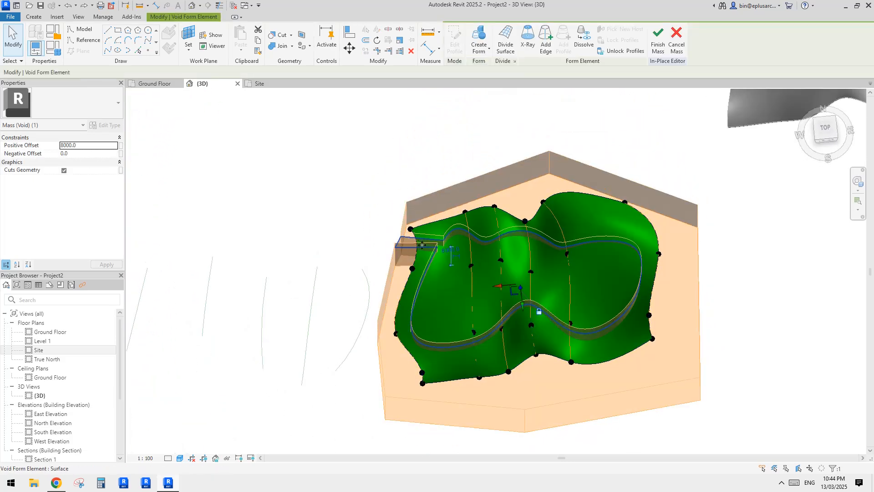
pyautogui.scroll(2, 424, 246)
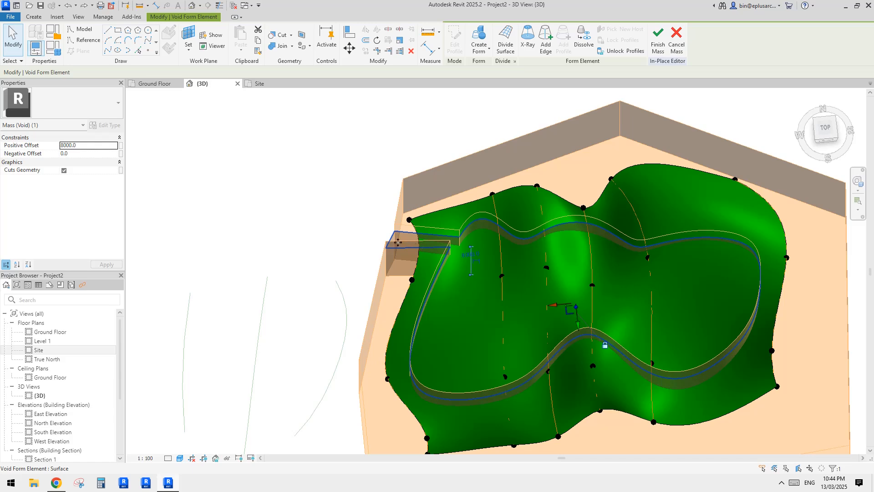
pyautogui.keyDown('shift'); pyautogui.moveTo(398, 242); pyautogui.dragTo(416, 259, button='middle'); pyautogui.keyUp('shift')
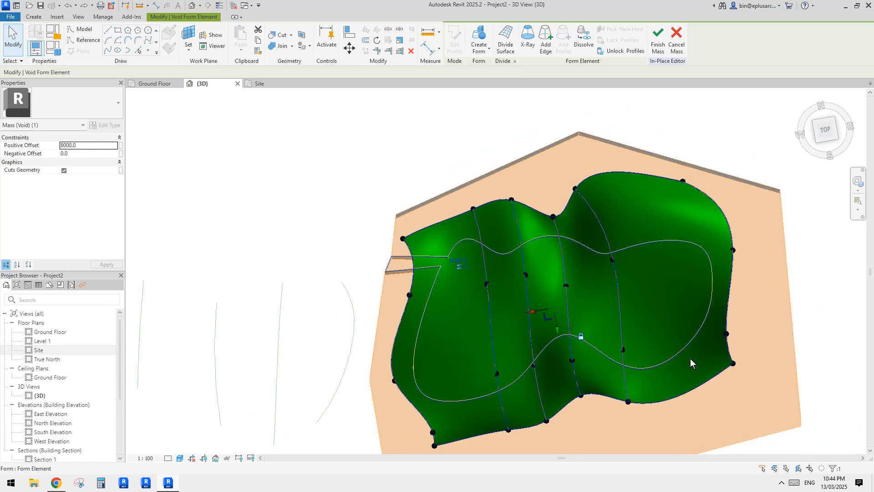
pyautogui.moveTo(690, 359); pyautogui.dragTo(688, 320, button='middle')
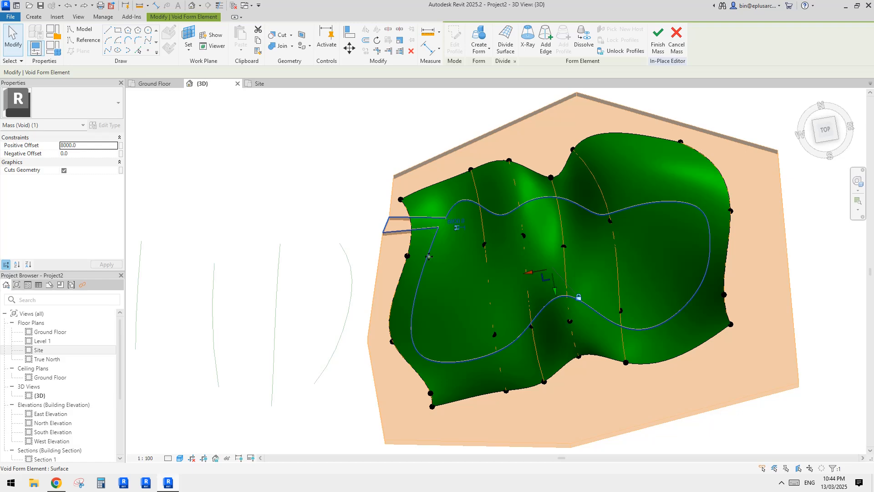
pyautogui.moveTo(429, 251); pyautogui.dragTo(400, 239, button='middle')
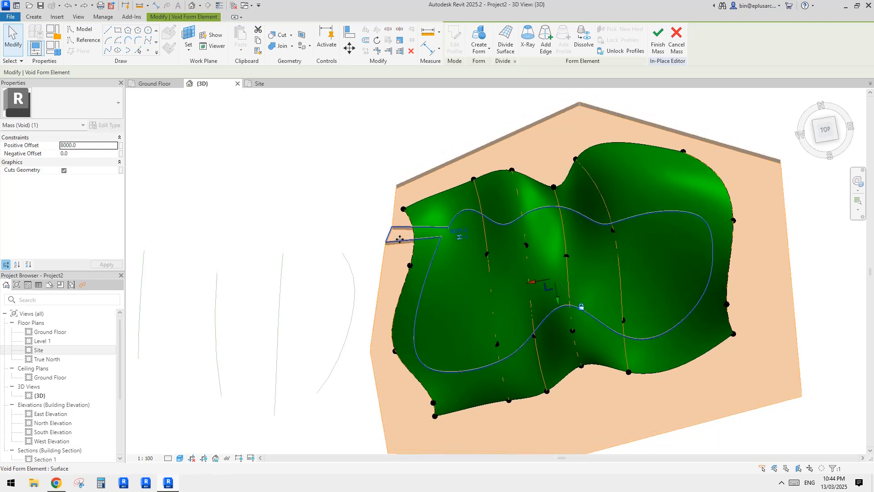
# Undo the creation of the inner void form built from the free-form outline and its bridging lines.
pyautogui.hotkey('ctrl', 'z')
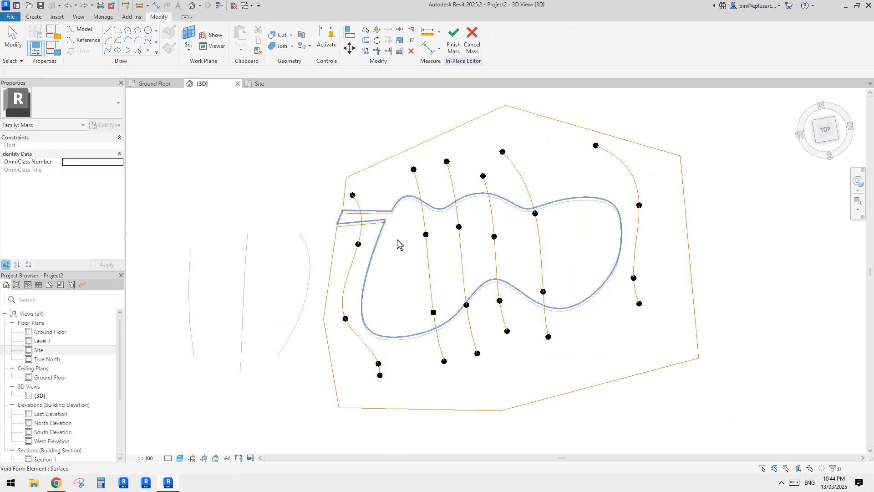
pyautogui.keyDown('shift'); pyautogui.moveTo(397, 243); pyautogui.dragTo(523, 233, button='middle'); pyautogui.keyUp('shift')
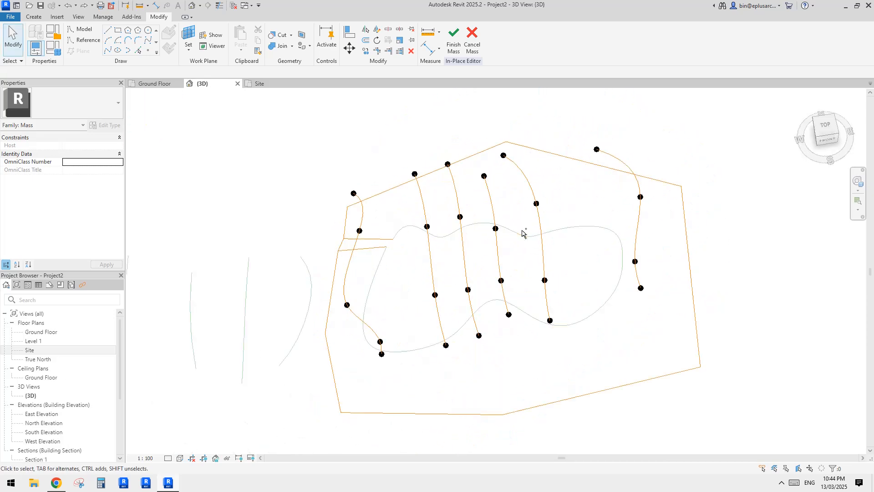
pyautogui.scroll(1, 522, 234)
pyautogui.scroll(-1, 522, 233)
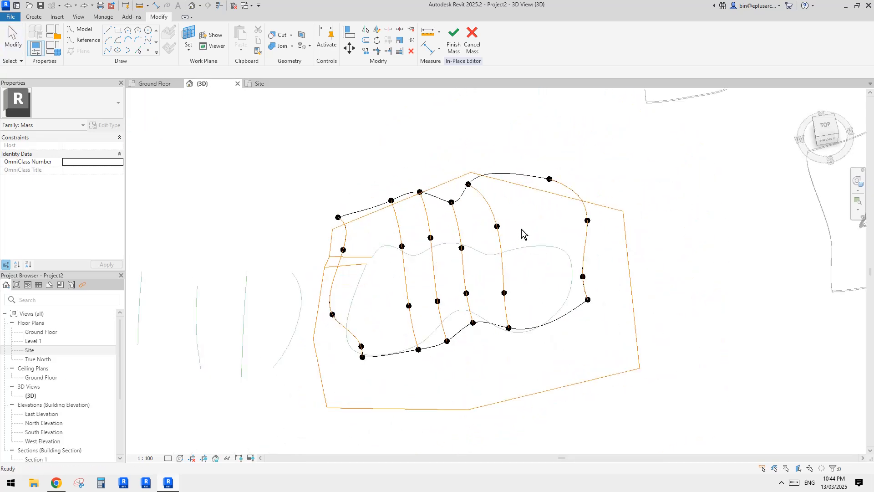
pyautogui.scroll(1, 521, 232)
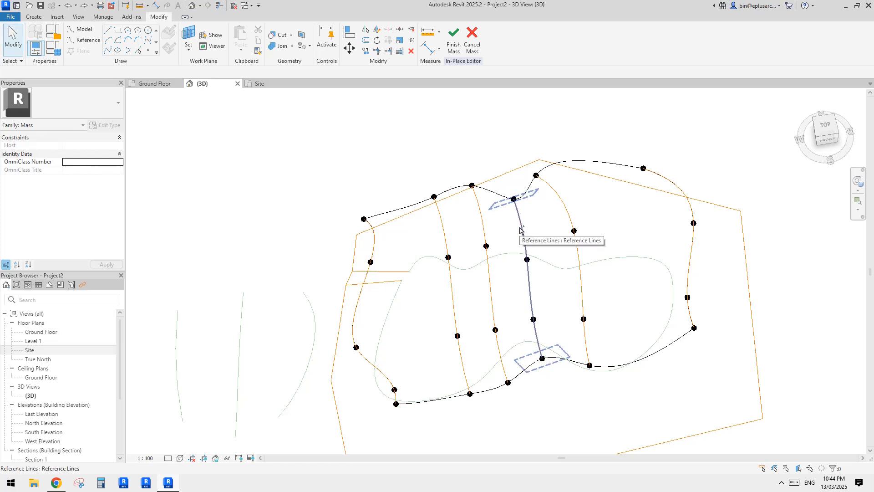
pyautogui.hotkey('ctrl', 'z')
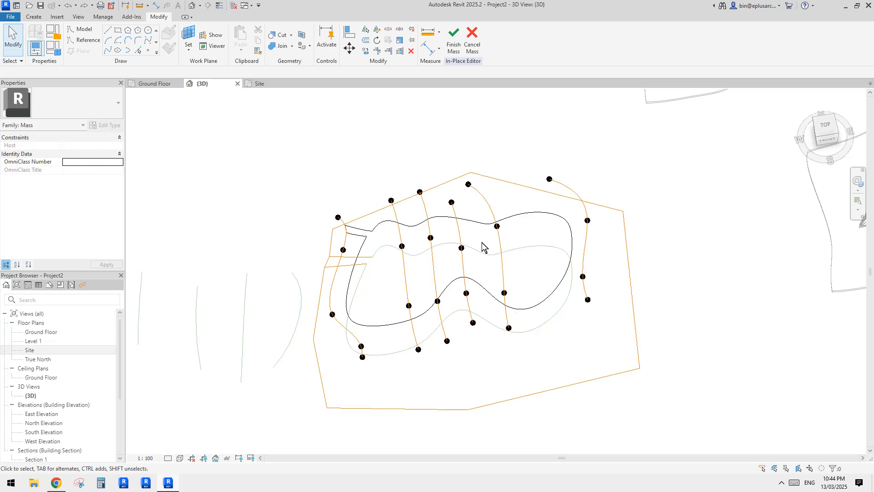
# Examine the line chain formed by the free-form outline and the two projection lines from several 3D angles.
pyautogui.keyDown('shift'); pyautogui.moveTo(482, 246); pyautogui.dragTo(497, 302, button='middle'); pyautogui.keyUp('shift')
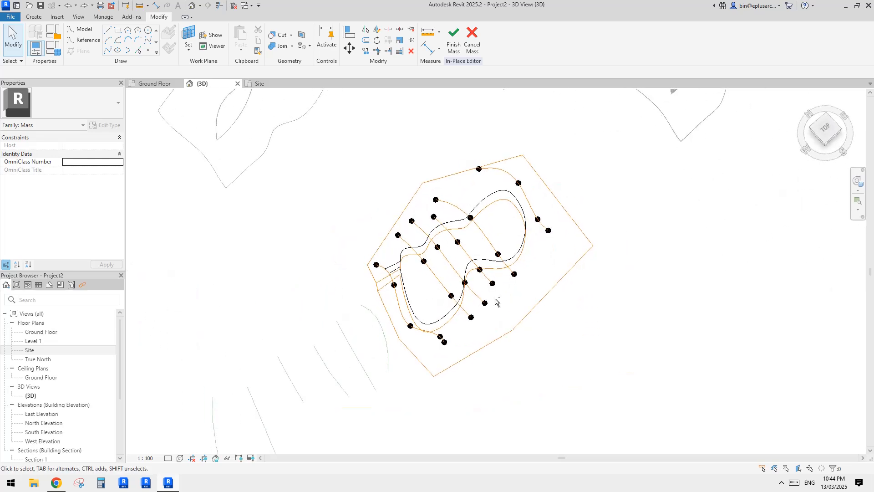
pyautogui.press('Tab')
pyautogui.click(575, 222)
pyautogui.keyDown('shift'); pyautogui.moveTo(575, 221); pyautogui.dragTo(553, 116, button='middle'); pyautogui.keyUp('shift')
pyautogui.click(573, 216)
pyautogui.moveTo(500, 207); pyautogui.dragTo(537, 164, button='middle')
pyautogui.scroll(3, 466, 195)
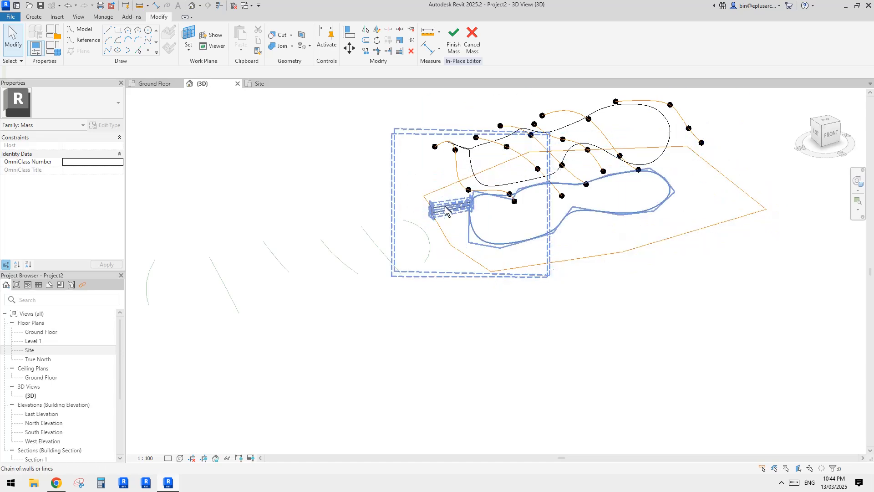
# Check which connected lines the outer polygon chain picks up near the projection and along its south side.
pyautogui.keyDown('shift'); pyautogui.moveTo(503, 222); pyautogui.dragTo(564, 236, button='middle'); pyautogui.keyUp('shift')
pyautogui.scroll(4, 474, 251)
pyautogui.moveTo(477, 248)
pyautogui.keyDown('shift'); pyautogui.mouseDown(button='middle')
pyautogui.moveTo(509, 246)
pyautogui.moveTo(482, 232)
pyautogui.moveTo(481, 246)
pyautogui.mouseUp(button='middle'); pyautogui.keyUp('shift')
pyautogui.press('Tab')
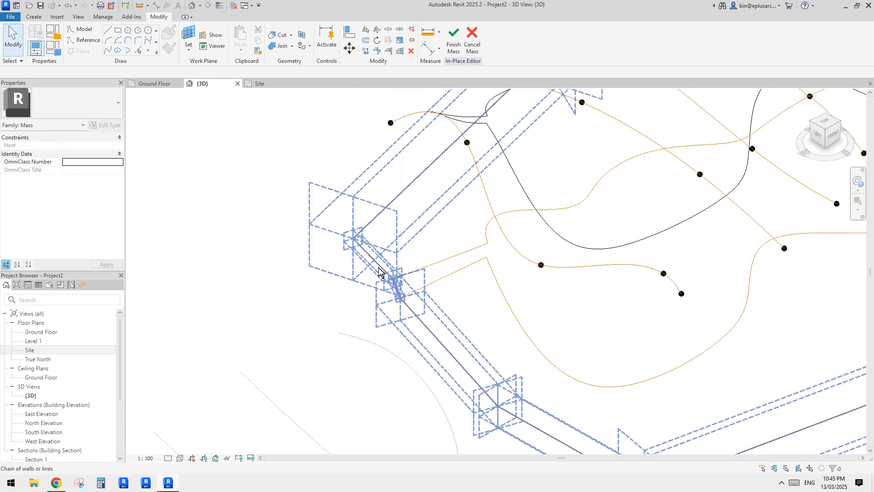
pyautogui.scroll(-6, 379, 272)
pyautogui.scroll(4, 362, 232)
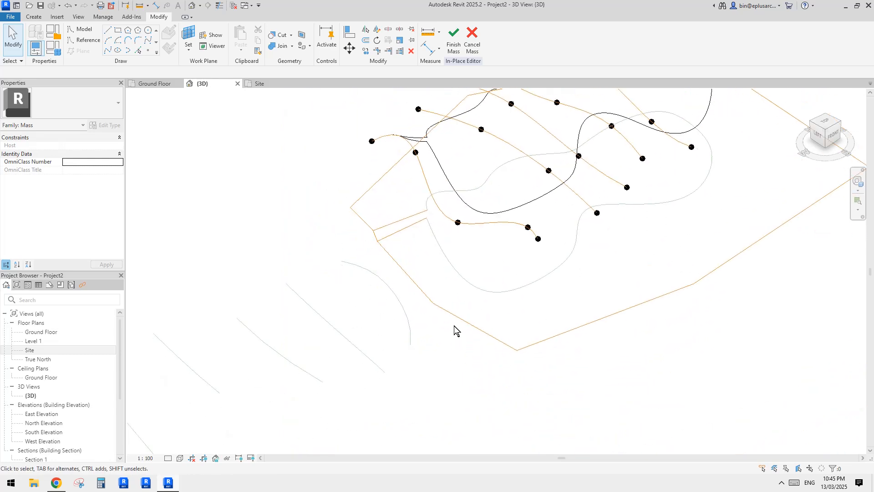
pyautogui.press('Tab')
pyautogui.press('Tab')
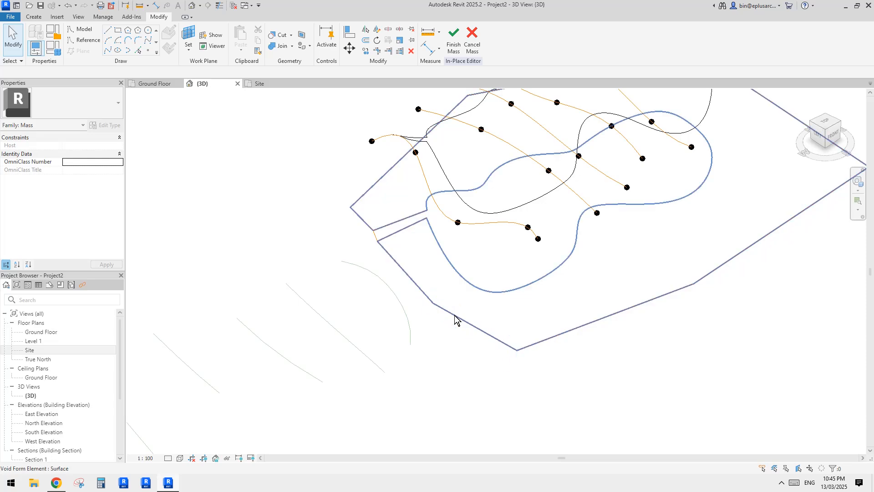
pyautogui.keyDown('shift'); pyautogui.moveTo(455, 319); pyautogui.dragTo(423, 183, button='middle'); pyautogui.keyUp('shift')
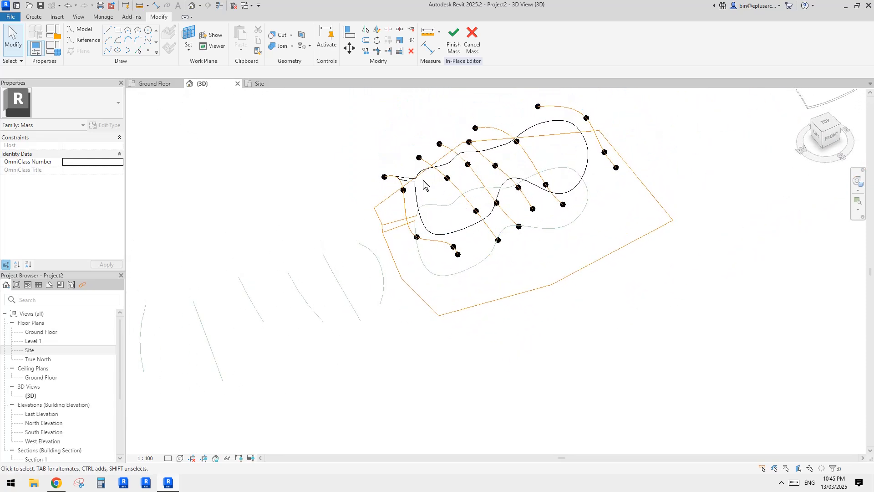
# Select the outer void form and examine where the projection lines meet the free-form outline, including the chain there.
pyautogui.click(418, 198)
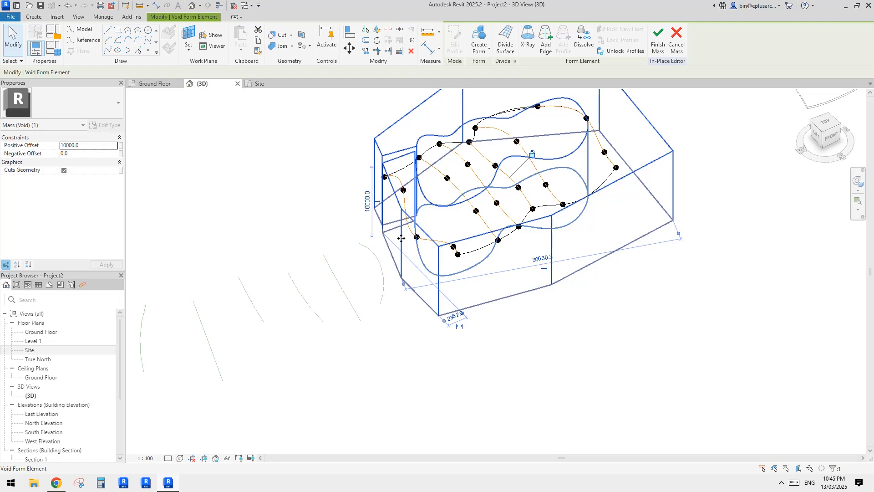
pyautogui.keyDown('shift'); pyautogui.moveTo(448, 247); pyautogui.dragTo(506, 258, button='middle'); pyautogui.keyUp('shift')
pyautogui.scroll(5, 501, 260)
pyautogui.moveTo(421, 285); pyautogui.dragTo(440, 292, button='middle')
pyautogui.press('Tab')
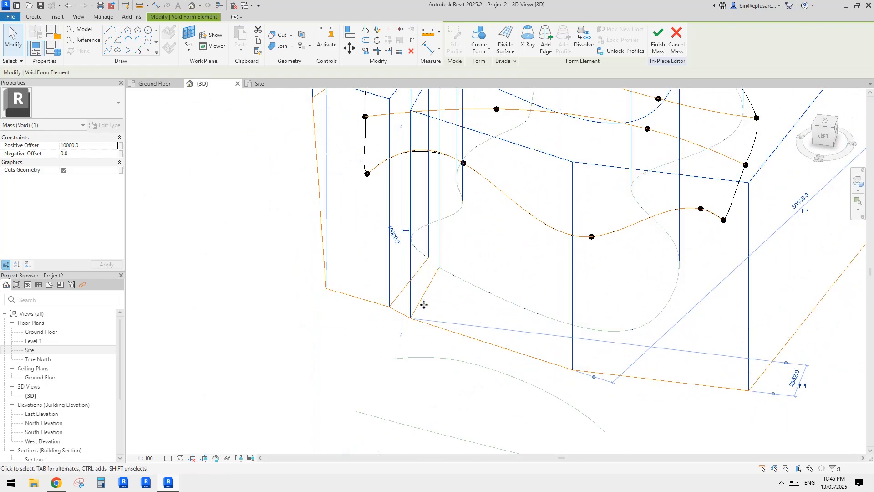
pyautogui.scroll(5, 433, 267)
pyautogui.press('Escape')
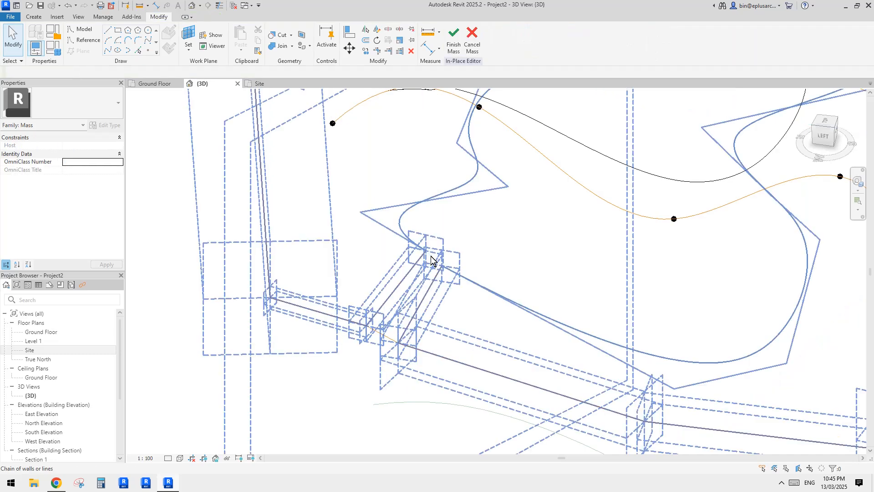
# Draw a model line on the Ground Floor level joining the inner ends of the two projection lines across the outline's gap.
pyautogui.moveTo(652, 148); pyautogui.dragTo(625, 168, button='middle')
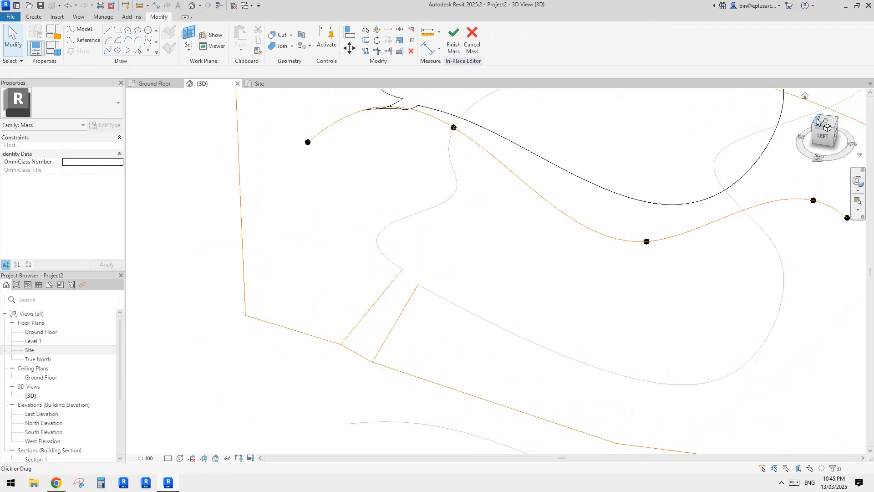
pyautogui.click(825, 122)
pyautogui.scroll(3, 622, 281)
pyautogui.scroll(5, 571, 268)
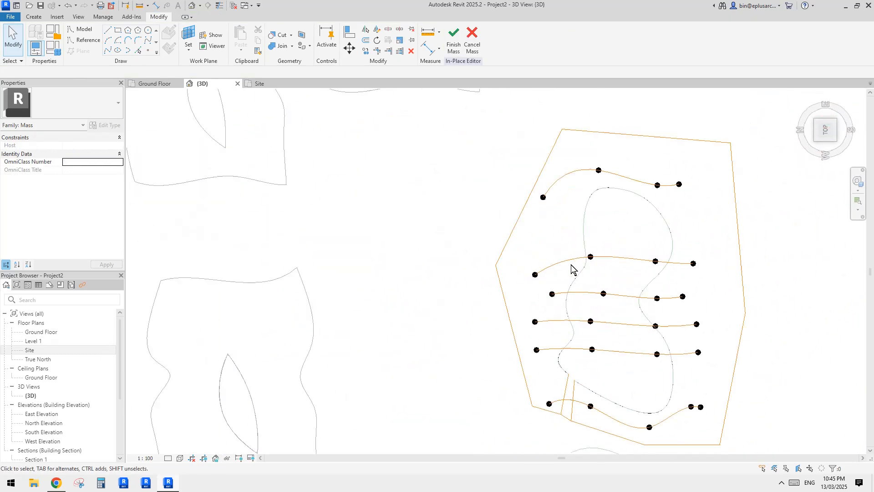
pyautogui.keyDown('shift'); pyautogui.moveTo(561, 203); pyautogui.dragTo(460, 229, button='middle'); pyautogui.keyUp('shift')
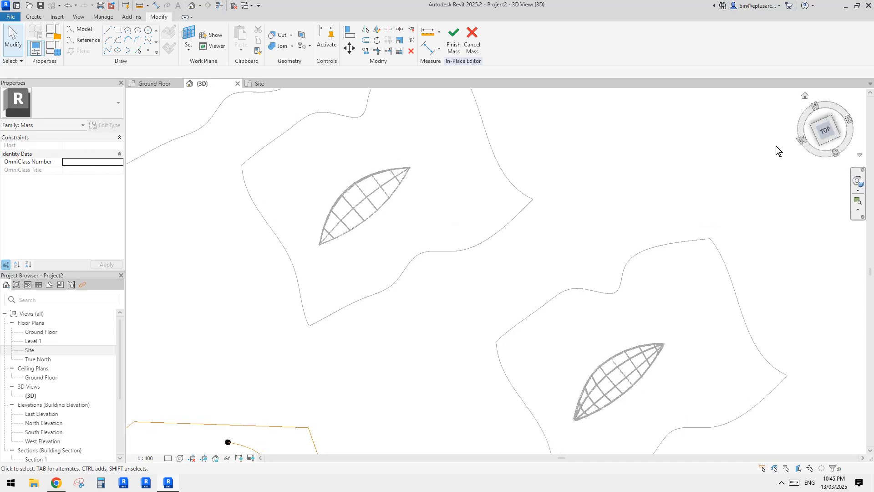
pyautogui.click(817, 141)
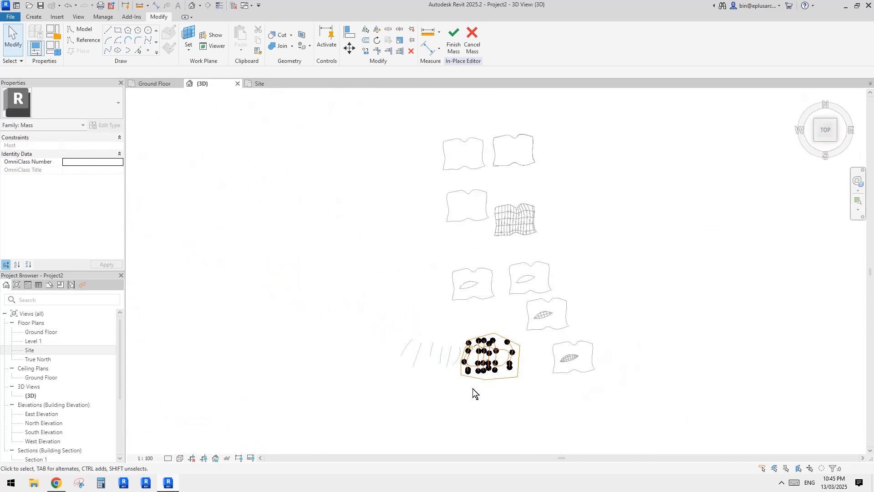
pyautogui.scroll(8, 479, 355)
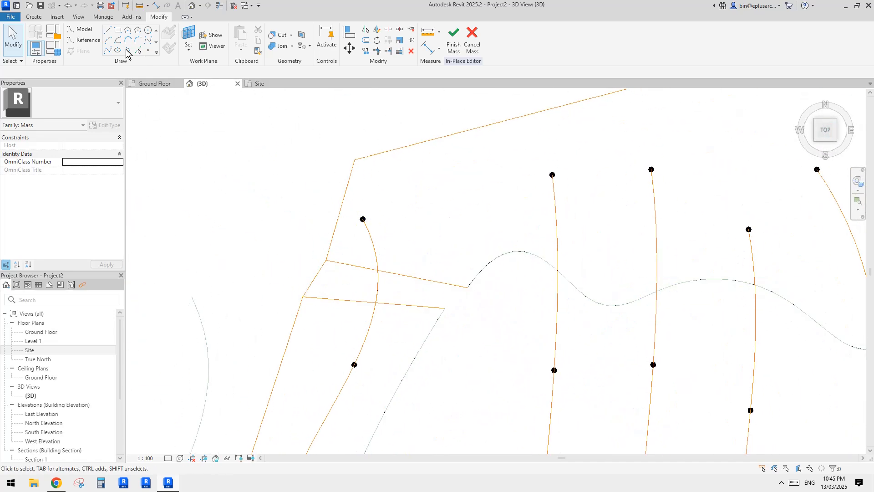
pyautogui.click(109, 31)
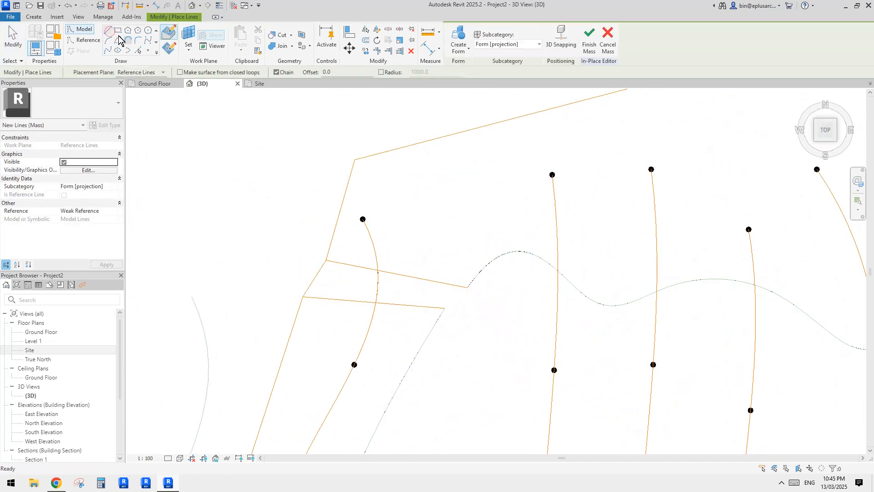
pyautogui.click(136, 81)
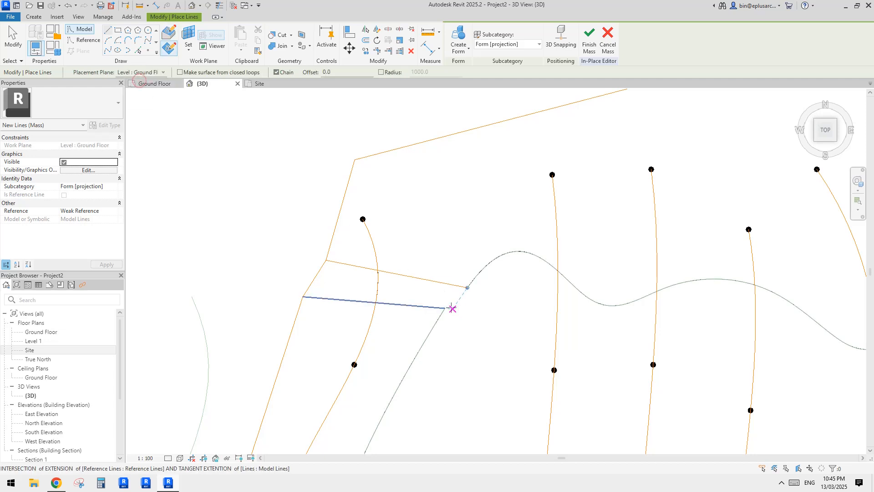
pyautogui.click(445, 307)
pyautogui.scroll(1, 467, 287)
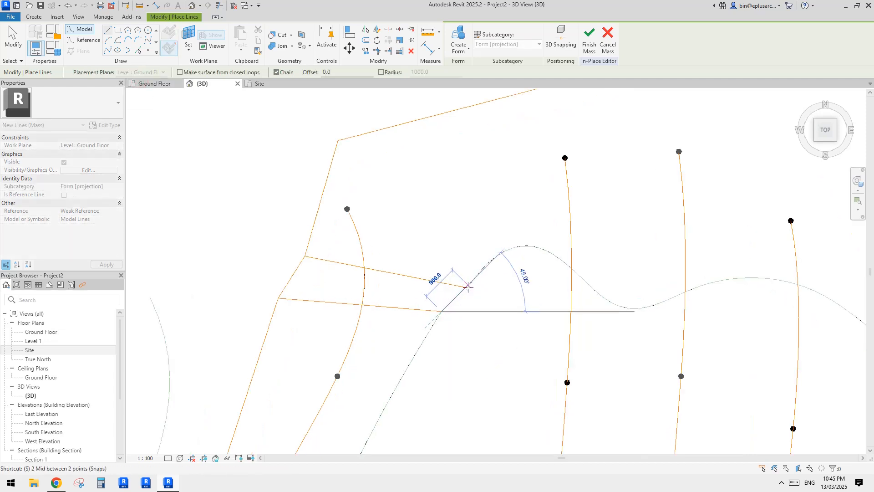
pyautogui.click(487, 306)
pyautogui.press('Escape')
pyautogui.press('Escape')
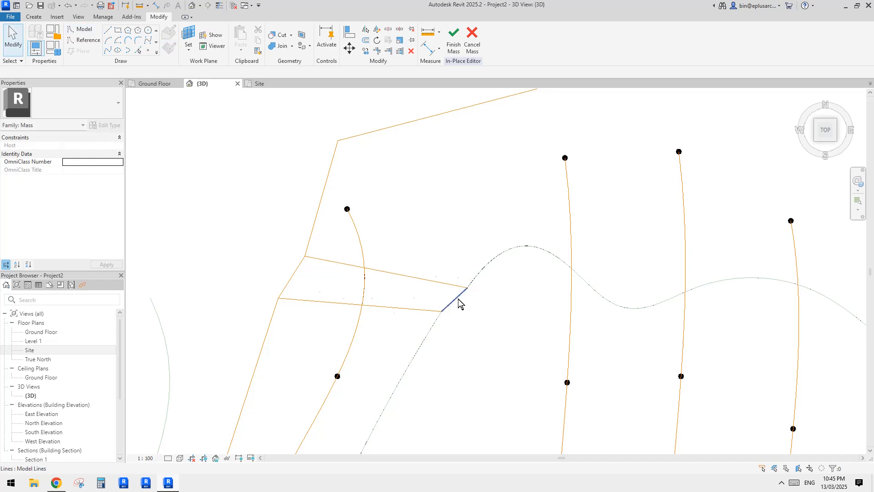
# Convert the short line closing the outline's gap into a reference line.
pyautogui.click(459, 302)
pyautogui.click(65, 211)
pyautogui.moveTo(418, 181); pyautogui.dragTo(423, 167, button='middle')
pyautogui.click(419, 233)
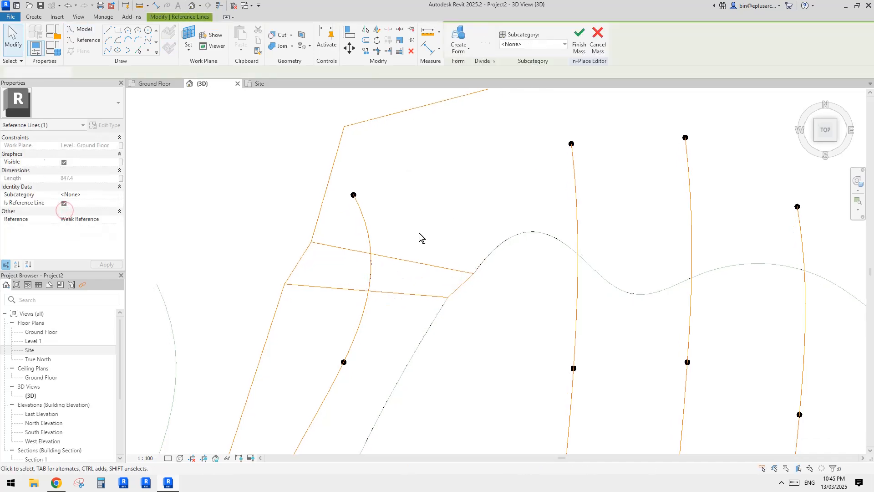
# Create a void form from the closed chain of four reference lines bridging the outer polygon and the free-form outline.
pyautogui.press('Tab')
pyautogui.press('Tab')
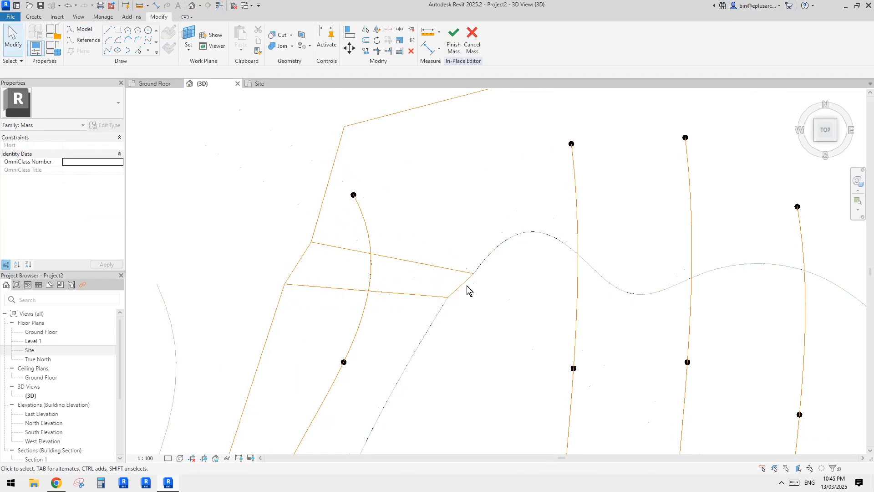
pyautogui.scroll(-3, 301, 262)
pyautogui.click(303, 259)
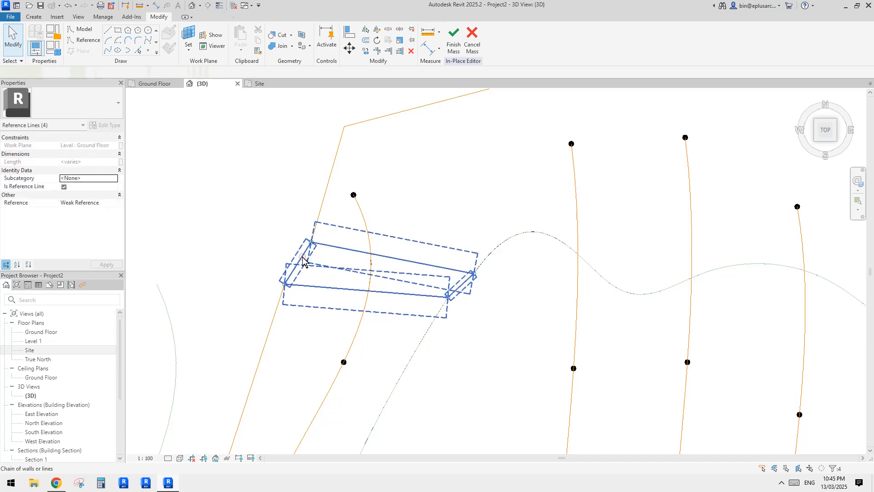
pyautogui.scroll(-3, 303, 255)
pyautogui.scroll(3, 410, 248)
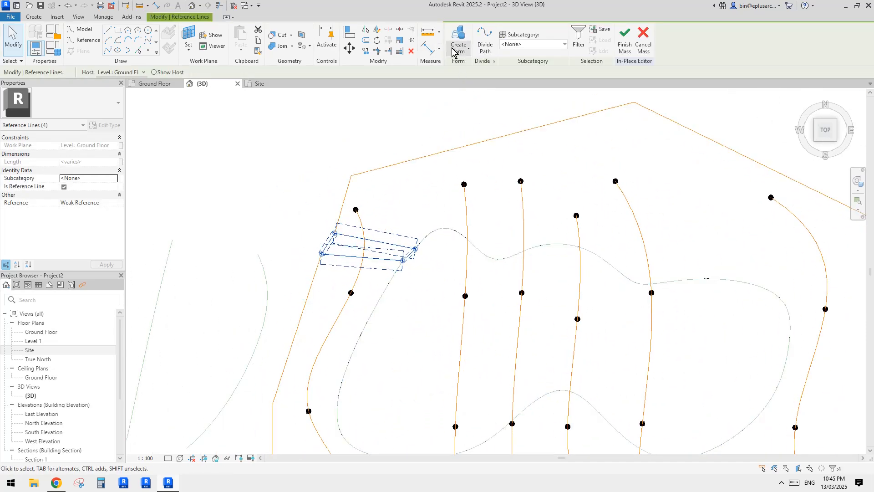
pyautogui.click(289, 206)
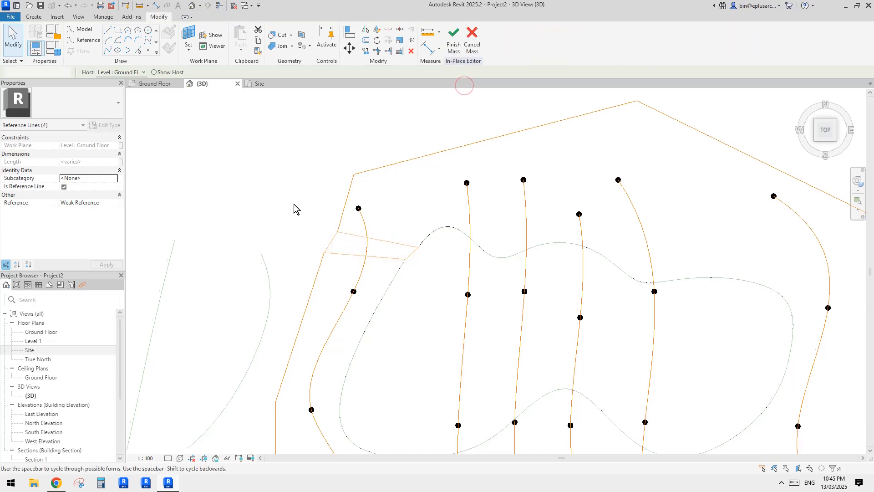
pyautogui.keyDown('shift'); pyautogui.moveTo(293, 204); pyautogui.dragTo(275, 275, button='middle'); pyautogui.keyUp('shift')
pyautogui.click(394, 313)
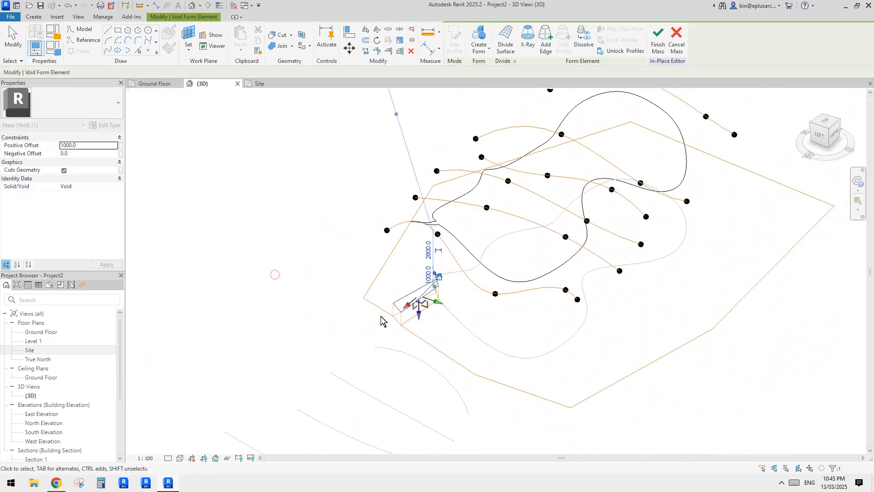
# Raise the top face of the small bridging void form so it extends well above the wavy roof form.
pyautogui.click(380, 315)
pyautogui.scroll(2, 380, 315)
pyautogui.press('Tab')
pyautogui.press('Tab')
pyautogui.click(403, 304)
pyautogui.scroll(-2, 404, 308)
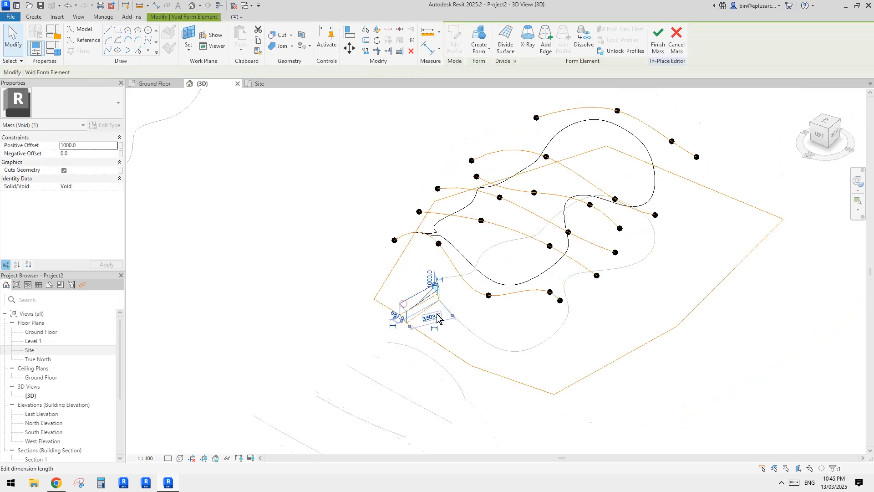
pyautogui.keyDown('shift'); pyautogui.moveTo(395, 314); pyautogui.dragTo(404, 302, button='middle'); pyautogui.keyUp('shift')
pyautogui.scroll(1, 391, 325)
pyautogui.click(364, 342)
pyautogui.press('Tab')
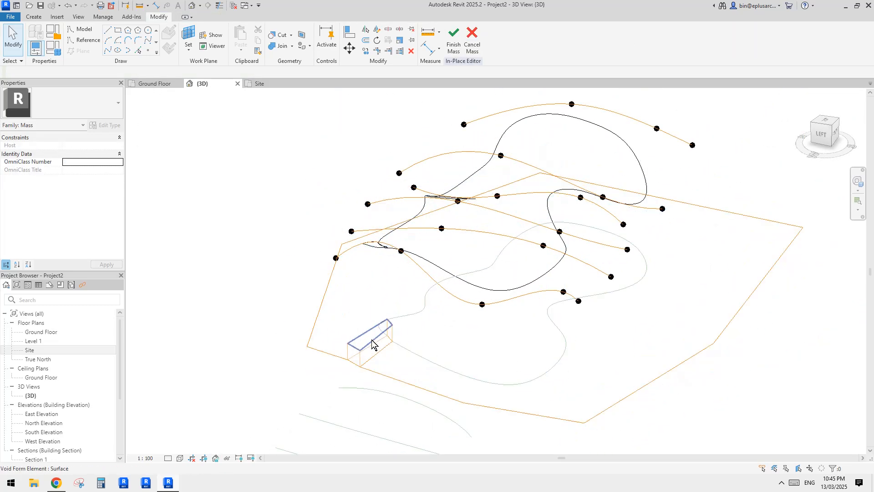
pyautogui.click(373, 345)
pyautogui.scroll(-2, 373, 356)
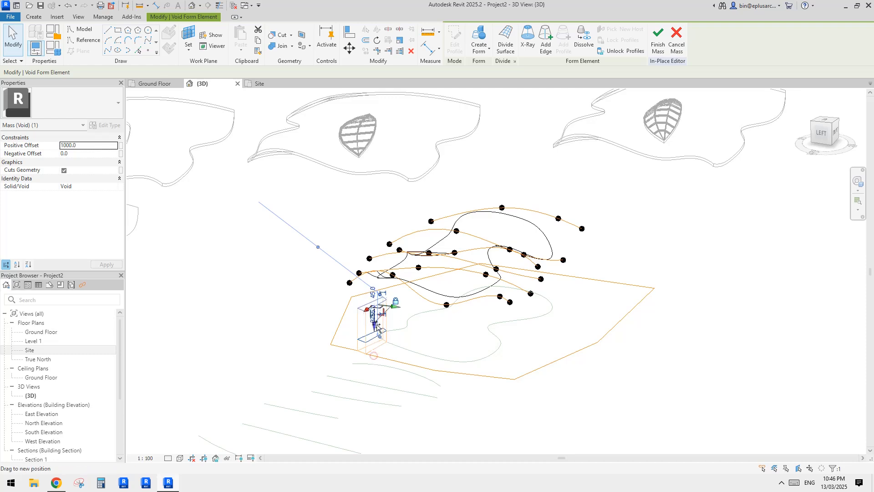
pyautogui.moveTo(380, 271); pyautogui.dragTo(380, 241)
# Check the raised bridging void from the side and above, and try to finish editing the mass.
pyautogui.keyDown('shift'); pyautogui.moveTo(542, 362); pyautogui.dragTo(433, 350, button='middle'); pyautogui.keyUp('shift')
pyautogui.click(312, 326)
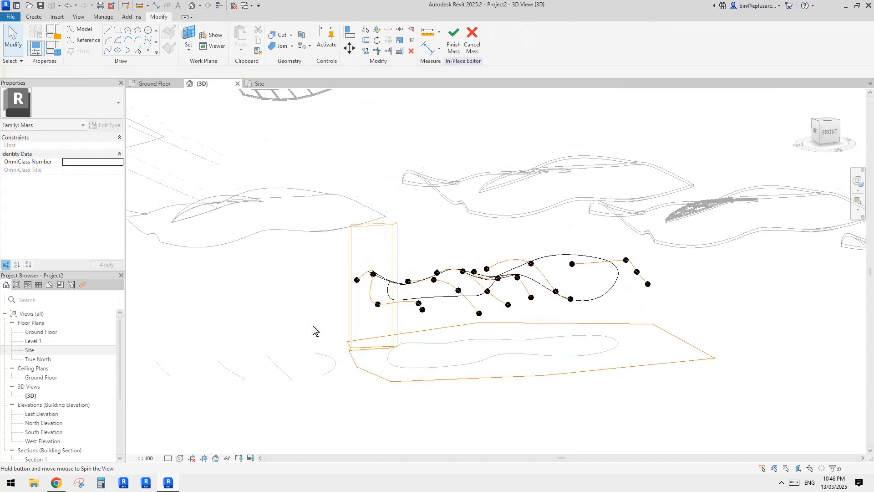
pyautogui.keyDown('shift'); pyautogui.moveTo(312, 326); pyautogui.dragTo(306, 355, button='middle'); pyautogui.keyUp('shift')
pyautogui.keyDown('shift'); pyautogui.moveTo(285, 319); pyautogui.dragTo(323, 370, button='middle'); pyautogui.keyUp('shift')
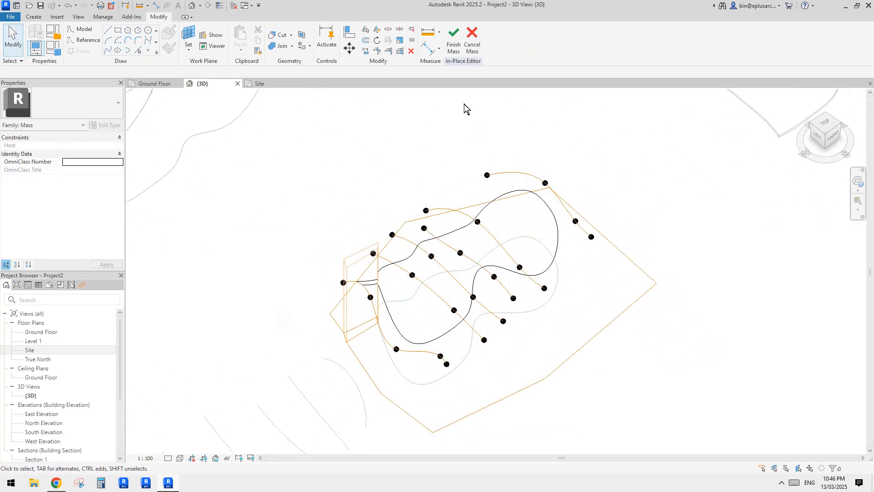
pyautogui.click(456, 49)
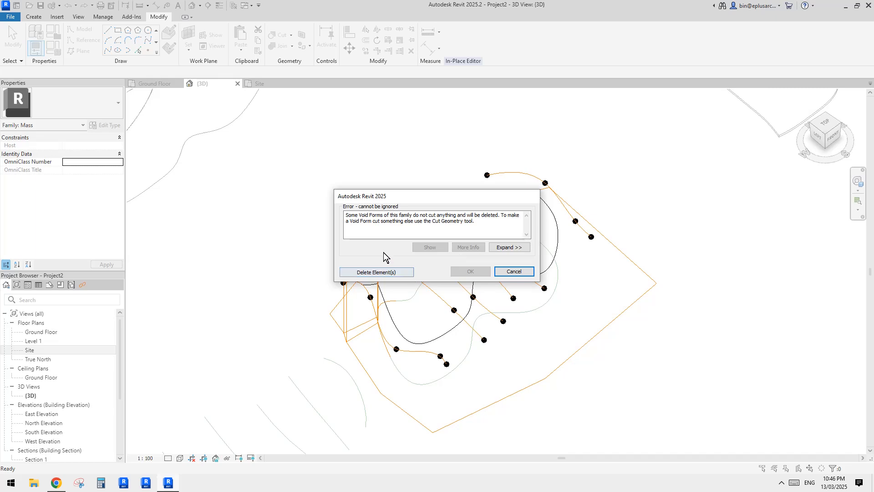
pyautogui.press('Escape')
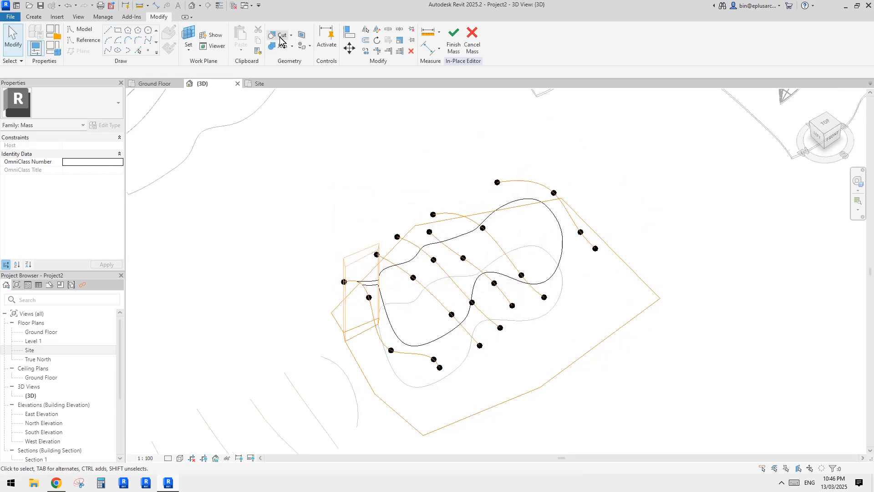
# Cut the remaining roof strip between the projection lines with the small bridging void form, using Cut Geometry.
pyautogui.click(367, 257)
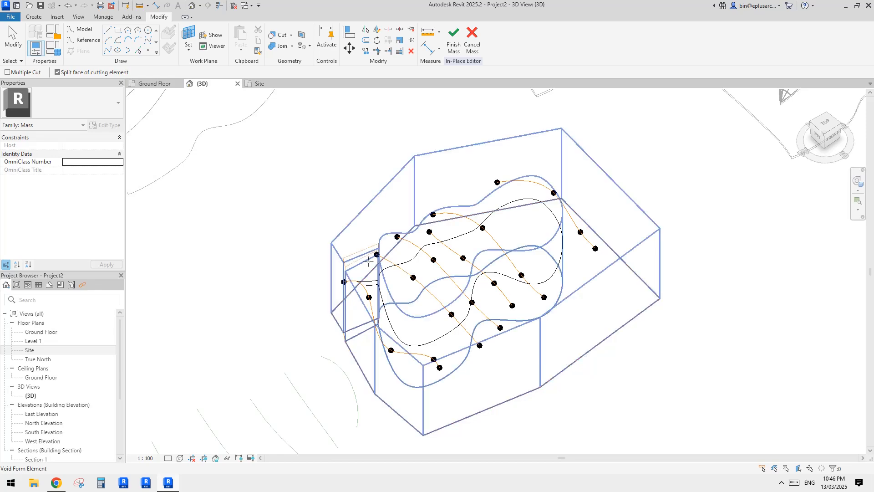
pyautogui.click(390, 279)
pyautogui.keyDown('shift'); pyautogui.moveTo(460, 304); pyautogui.dragTo(504, 276, button='middle'); pyautogui.keyUp('shift')
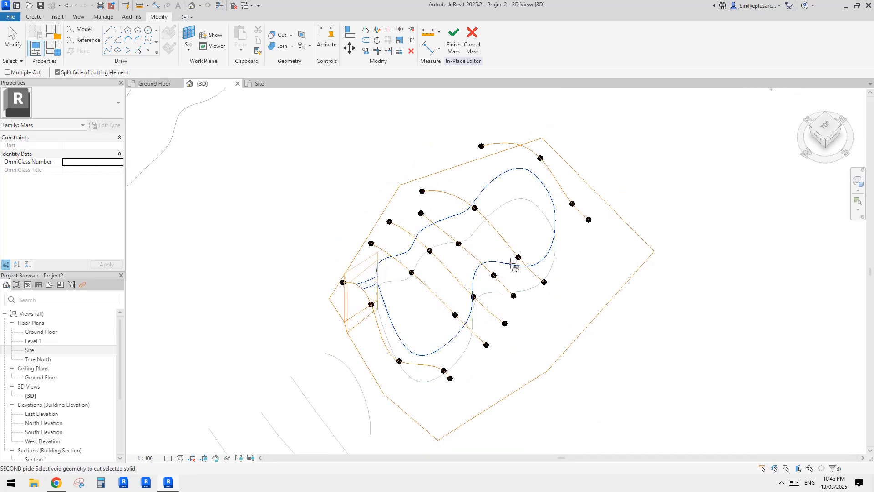
pyautogui.click(370, 271)
pyautogui.click(391, 276)
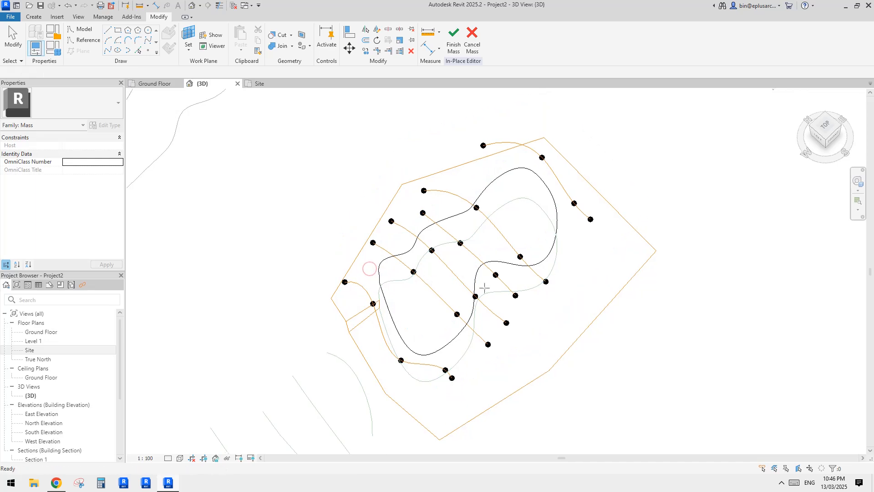
# Check the trimmed roof form and finish the in-place mass.
pyautogui.press('Escape')
pyautogui.keyDown('shift'); pyautogui.moveTo(474, 331); pyautogui.dragTo(512, 256, button='middle'); pyautogui.keyUp('shift')
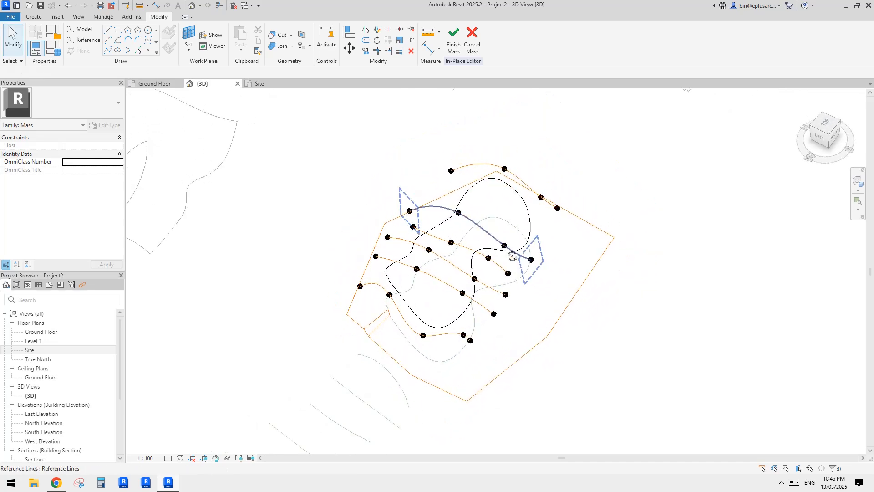
pyautogui.click(522, 200)
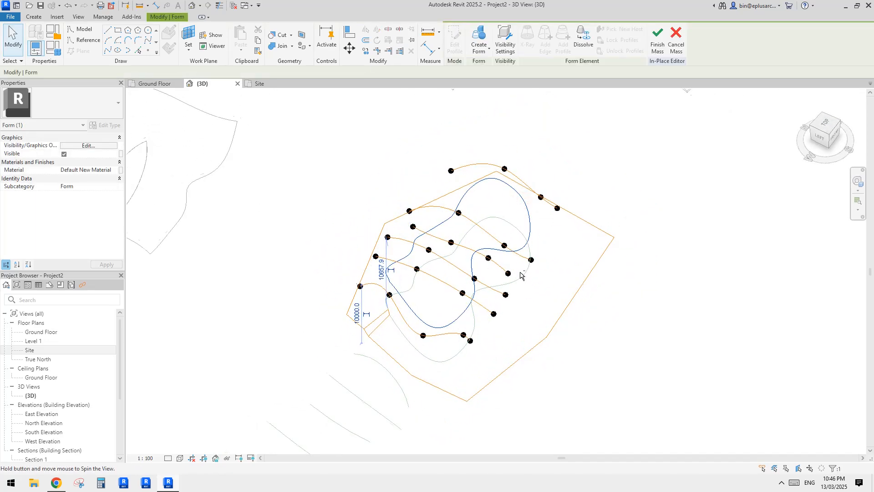
pyautogui.keyDown('shift'); pyautogui.moveTo(520, 275); pyautogui.dragTo(513, 258, button='middle'); pyautogui.keyUp('shift')
pyautogui.press('Escape')
pyautogui.click(455, 50)
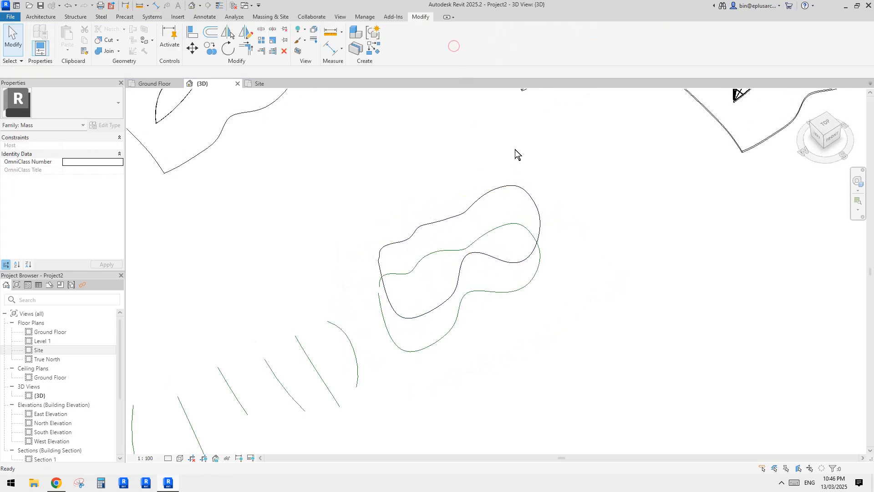
# Reopen the trimmed mass for in-place editing and inspect the graphics settings of the roof form's material.
pyautogui.click(520, 187)
pyautogui.keyDown('shift'); pyautogui.moveTo(521, 189); pyautogui.dragTo(542, 196, button='middle'); pyautogui.keyUp('shift')
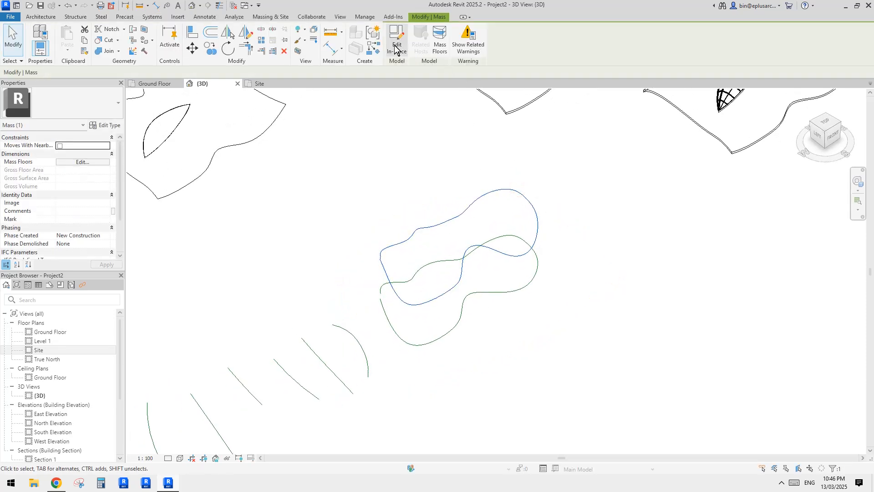
pyautogui.click(515, 187)
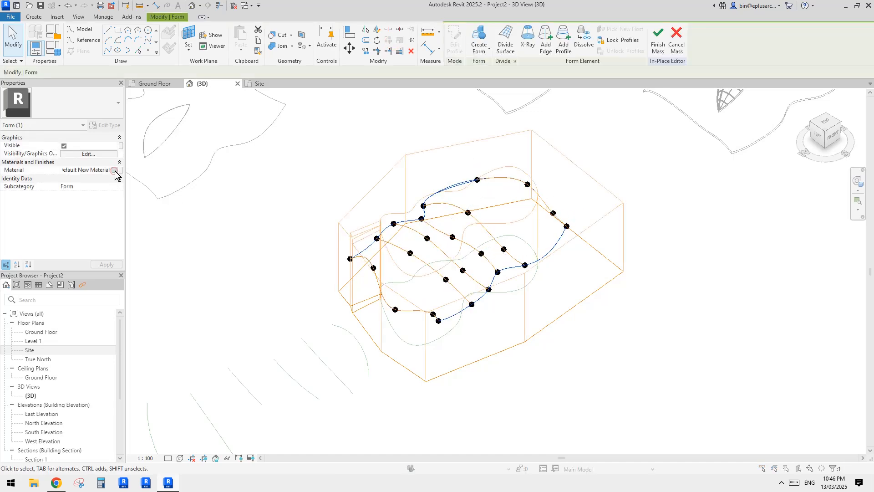
pyautogui.click(114, 170)
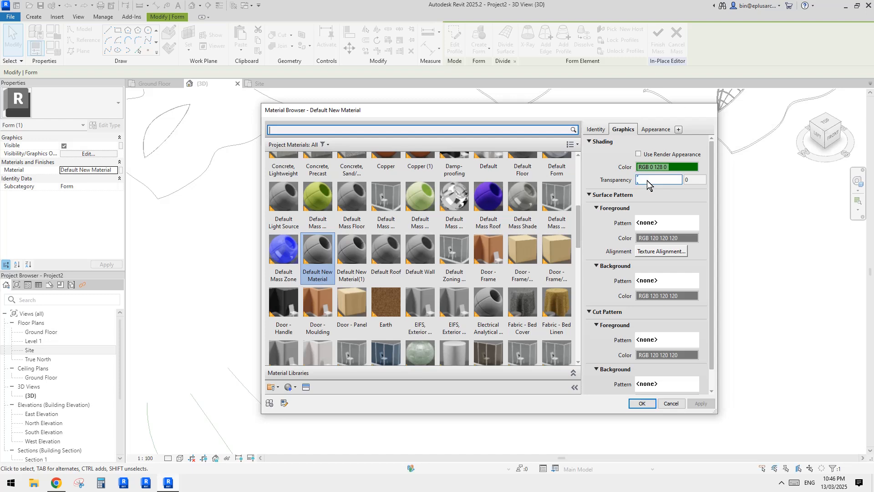
pyautogui.press('Escape')
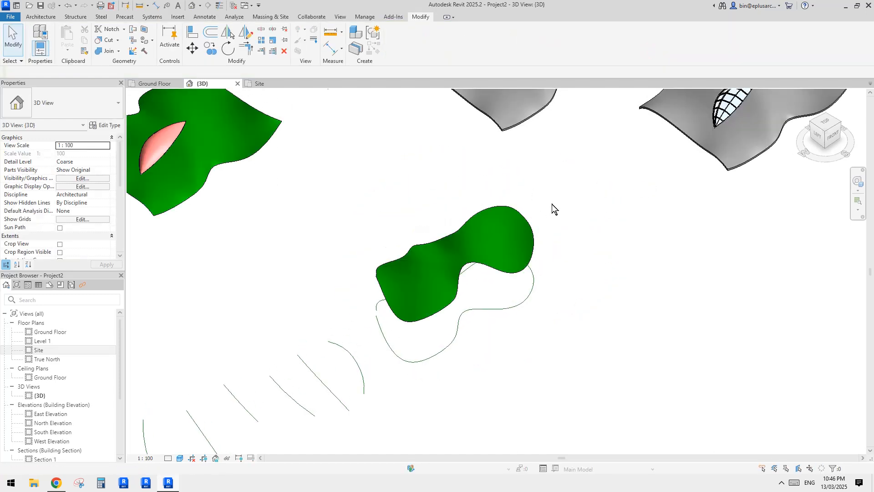
# Compare the trimmed mass in Hidden Line and Shaded display, and examine its outline from several 3D angles.
pyautogui.scroll(-2, 552, 204)
pyautogui.press('h')
pyautogui.press('l')
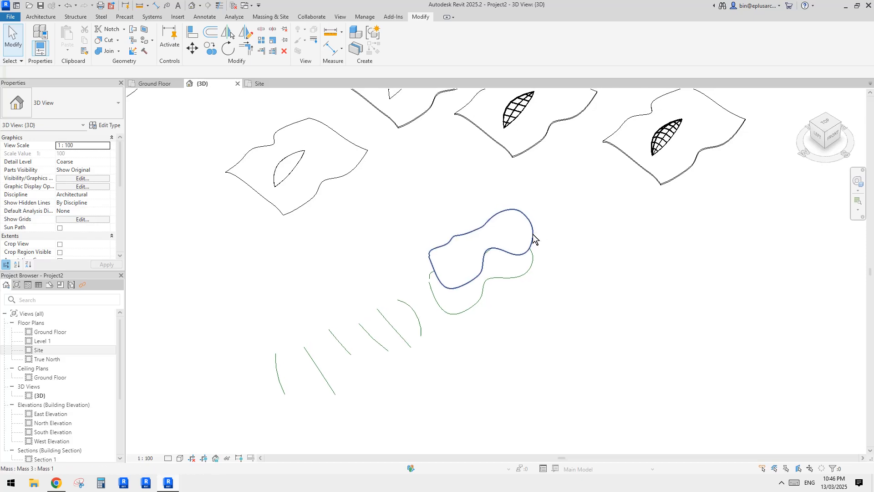
pyautogui.press('s')
pyautogui.press('d')
pyautogui.scroll(2, 504, 270)
pyautogui.click(497, 258)
pyautogui.moveTo(498, 258)
pyautogui.keyDown('shift'); pyautogui.mouseDown(button='middle')
pyautogui.moveTo(588, 124)
pyautogui.moveTo(537, 198)
pyautogui.moveTo(462, 238)
pyautogui.moveTo(461, 265)
pyautogui.moveTo(526, 263)
pyautogui.moveTo(501, 296)
pyautogui.moveTo(537, 300)
pyautogui.moveTo(509, 285)
pyautogui.mouseUp(button='middle'); pyautogui.keyUp('shift')
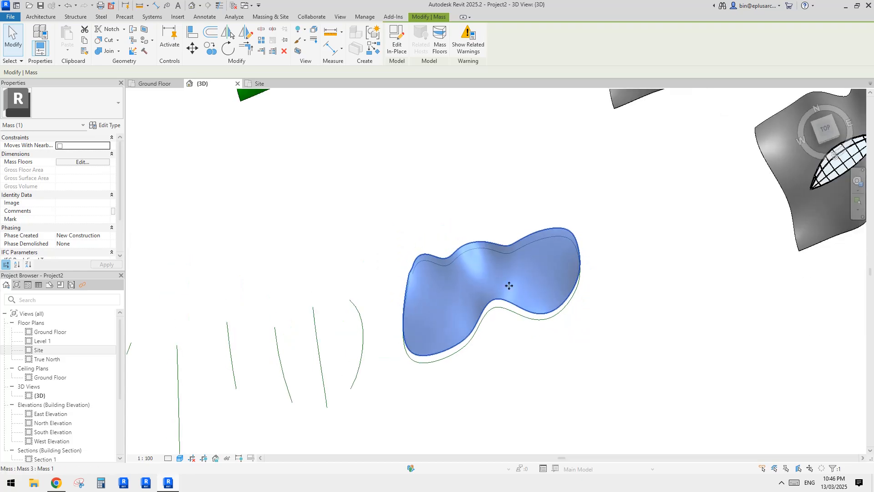
pyautogui.keyDown('shift'); pyautogui.moveTo(396, 305); pyautogui.dragTo(536, 303, button='middle'); pyautogui.keyUp('shift')
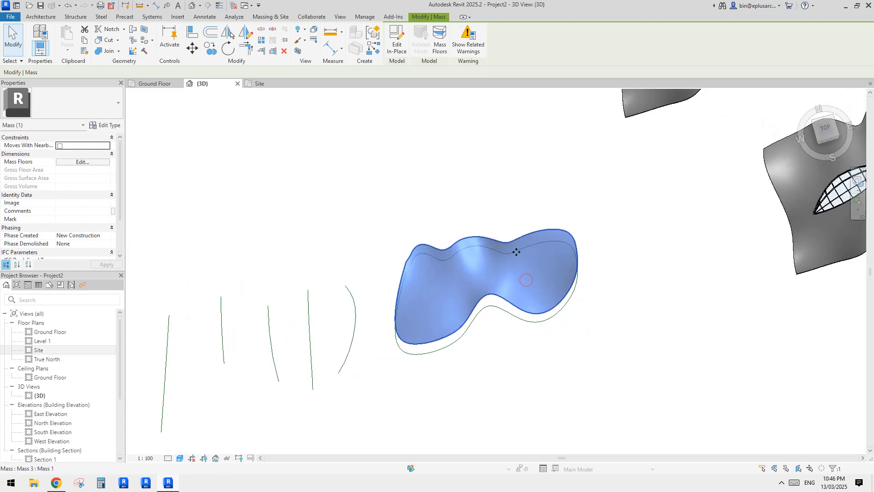
# Examine the trimmed mass from the front and in the Site plan, opening it for in-place editing to check its reference outlines.
pyautogui.keyDown('shift'); pyautogui.moveTo(516, 252); pyautogui.dragTo(567, 247, button='middle'); pyautogui.keyUp('shift')
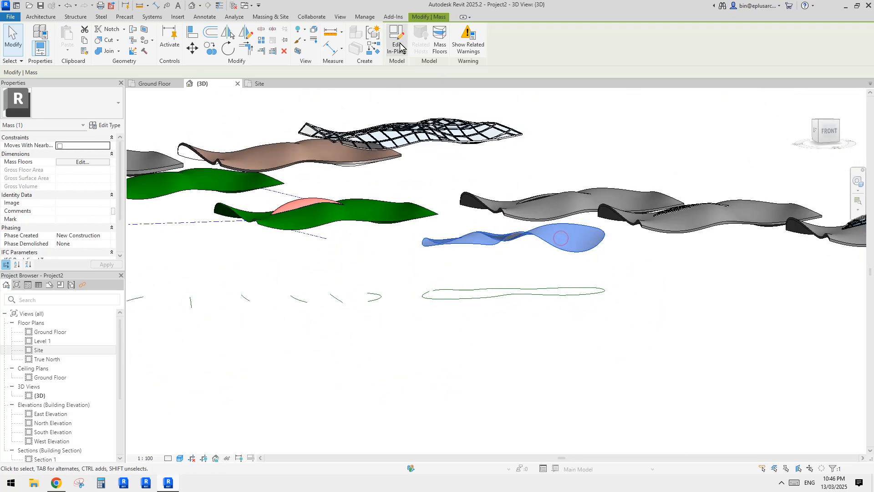
pyautogui.moveTo(510, 255)
pyautogui.keyDown('shift'); pyautogui.mouseDown(button='middle')
pyautogui.moveTo(458, 253)
pyautogui.moveTo(520, 253)
pyautogui.mouseUp(button='middle'); pyautogui.keyUp('shift')
pyautogui.doubleClick(39, 350)
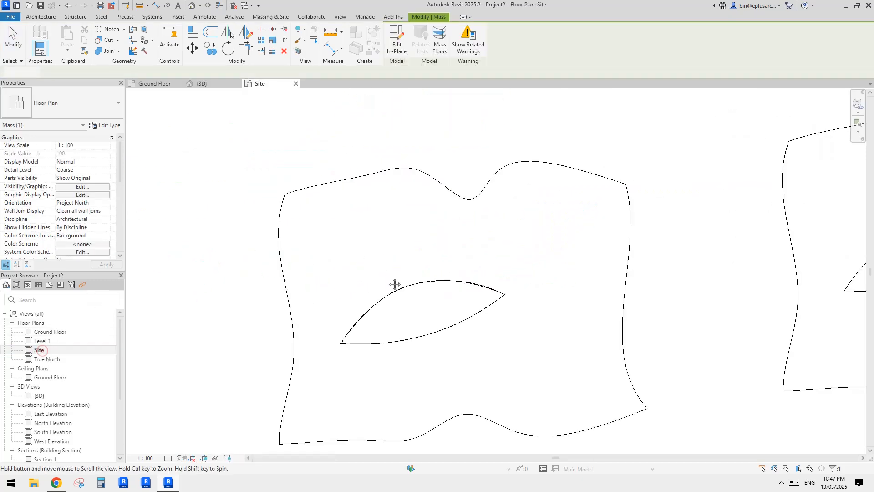
pyautogui.scroll(-4, 451, 291)
pyautogui.moveTo(448, 294); pyautogui.dragTo(458, 251, button='middle')
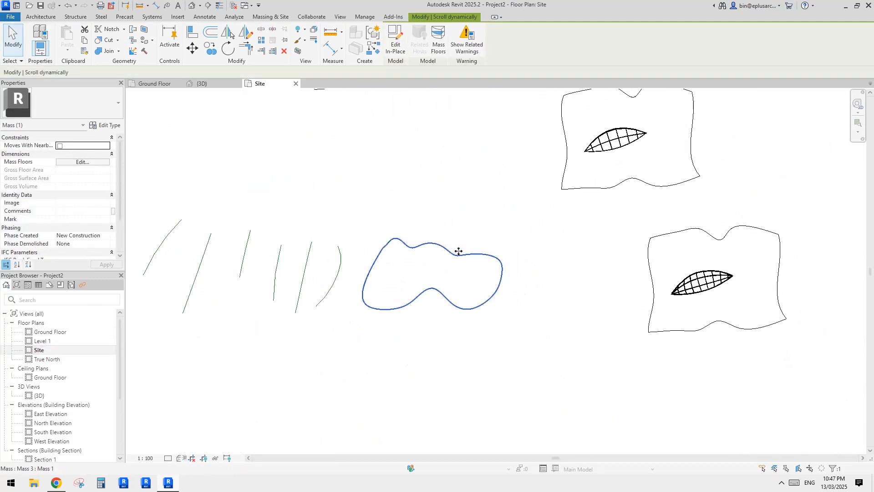
pyautogui.click(394, 39)
pyautogui.scroll(2, 460, 262)
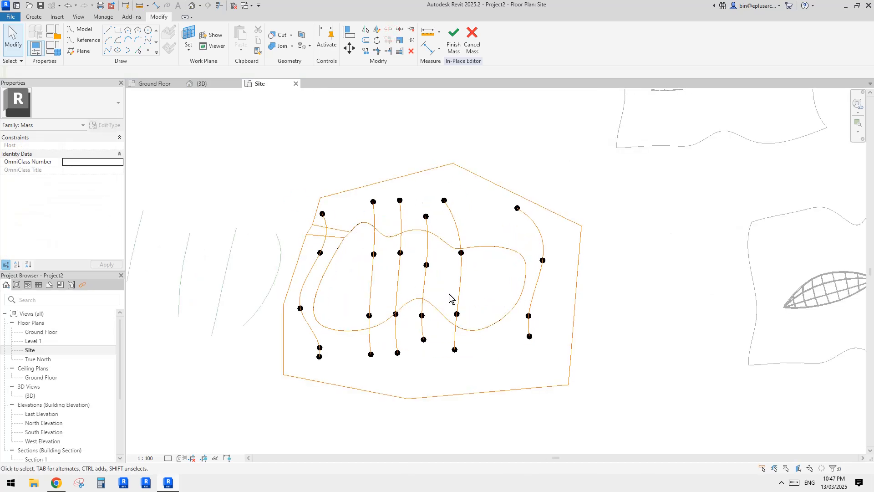
pyautogui.scroll(-2, 489, 264)
pyautogui.moveTo(431, 245); pyautogui.dragTo(458, 233, button='middle')
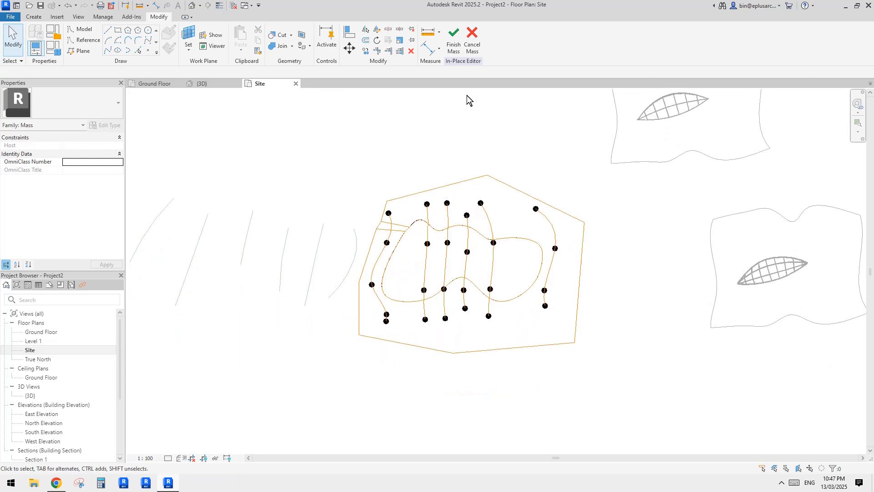
# Create a Generic - 125mm roof by face on the trimmed mass, using the roof with the skylight opening as the type source.
pyautogui.click(193, 7)
pyautogui.keyDown('shift'); pyautogui.moveTo(468, 269); pyautogui.dragTo(517, 165, button='middle'); pyautogui.keyUp('shift')
pyautogui.click(516, 165)
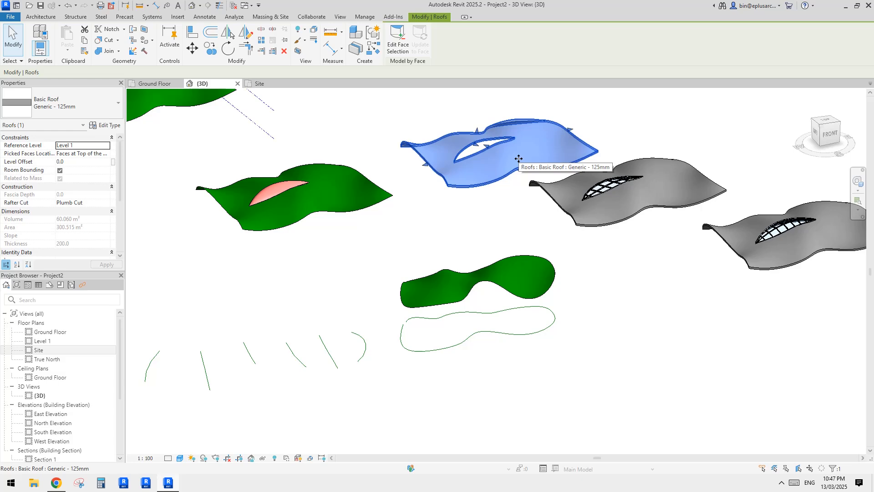
pyautogui.press('Return')
pyautogui.click(521, 266)
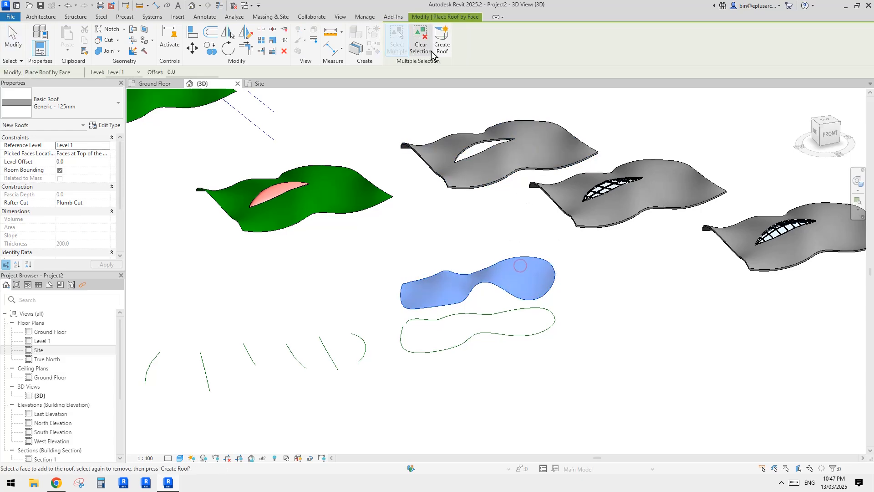
pyautogui.scroll(3, 619, 285)
pyautogui.press('Escape')
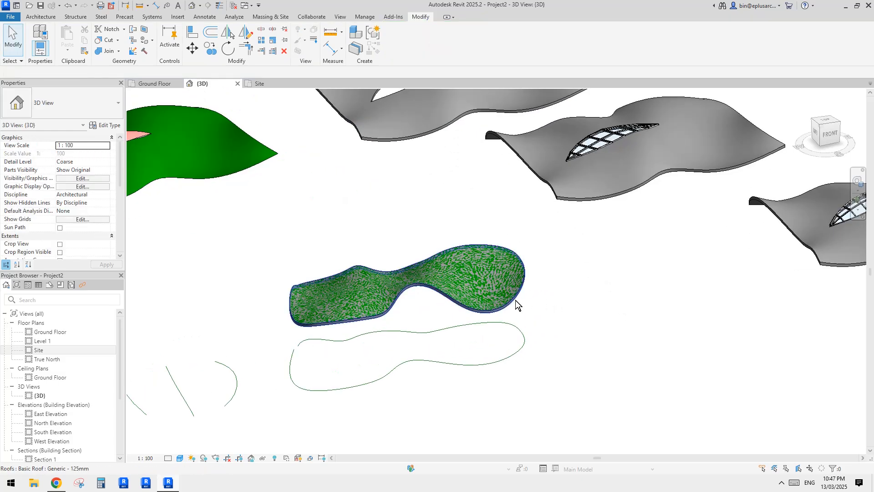
# Move the new face-based roof about 30 m away from the trimmed mass so the two stand apart.
pyautogui.click(516, 300)
pyautogui.scroll(-2, 514, 303)
pyautogui.moveTo(509, 318); pyautogui.dragTo(513, 272, button='middle')
pyautogui.press('m')
pyautogui.press('v')
pyautogui.click(478, 258)
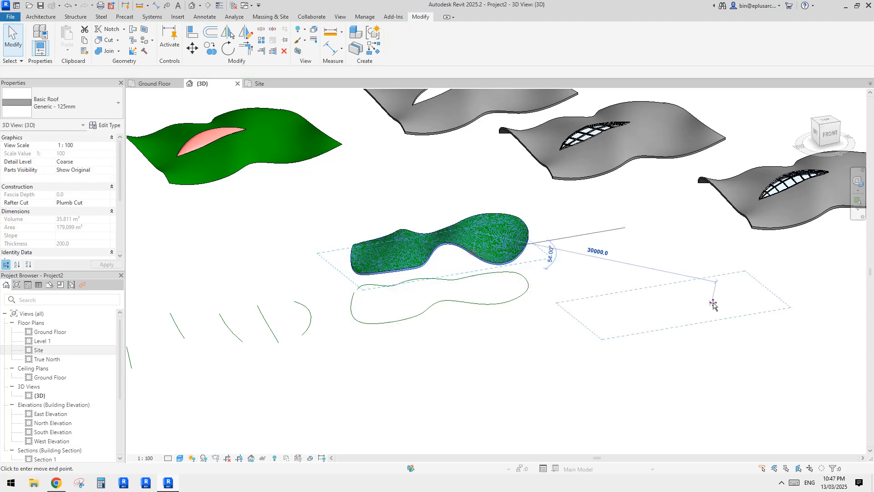
pyautogui.click(715, 304)
pyautogui.click(608, 230)
# Delete the closed free-form outline line beneath the trimmed mass.
pyautogui.scroll(1, 494, 253)
pyautogui.moveTo(417, 291); pyautogui.dragTo(520, 266, button='middle')
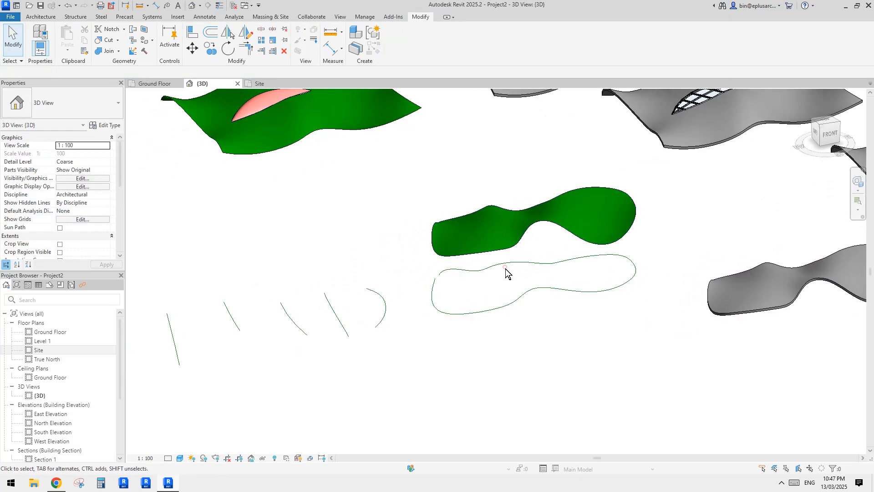
pyautogui.click(509, 263)
pyautogui.press('Delete')
# Delete the leftover model lines beside the trimmed mass, keeping the mass itself.
pyautogui.scroll(-1, 411, 311)
pyautogui.moveTo(412, 311); pyautogui.dragTo(512, 275, button='middle')
pyautogui.moveTo(516, 269); pyautogui.dragTo(242, 342)
pyautogui.moveTo(432, 302); pyautogui.dragTo(412, 309, button='middle')
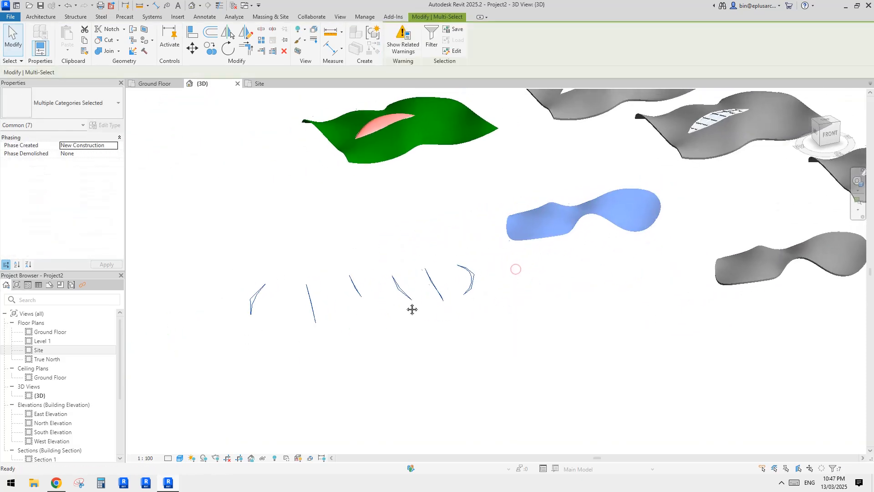
pyautogui.click(472, 316)
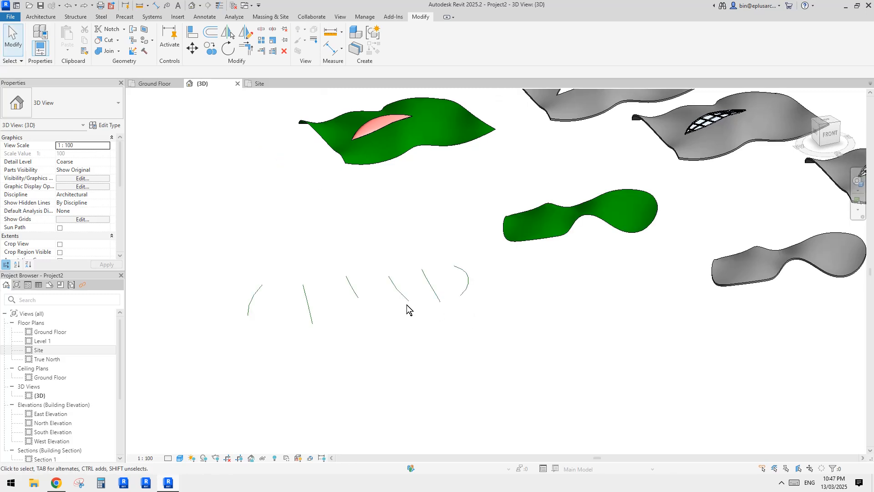
pyautogui.click(401, 298)
pyautogui.click(429, 287)
pyautogui.press('Delete')
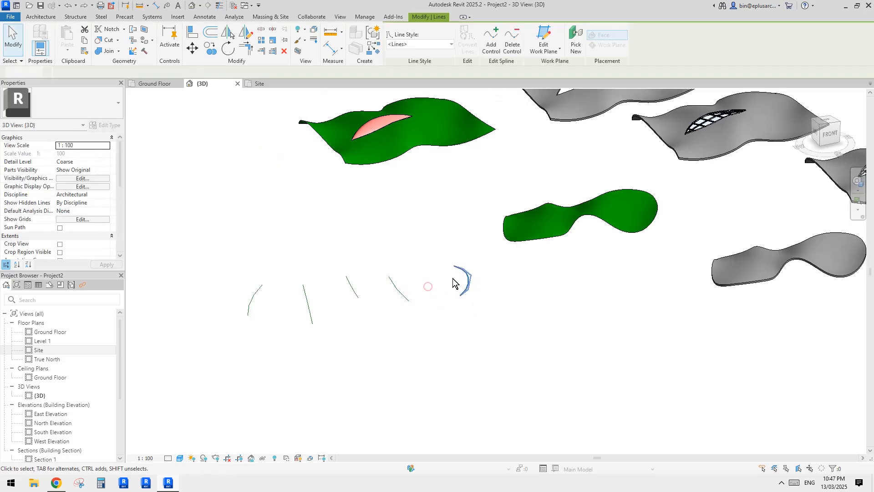
pyautogui.click(467, 271)
pyautogui.press('Delete')
pyautogui.moveTo(438, 281); pyautogui.dragTo(238, 326)
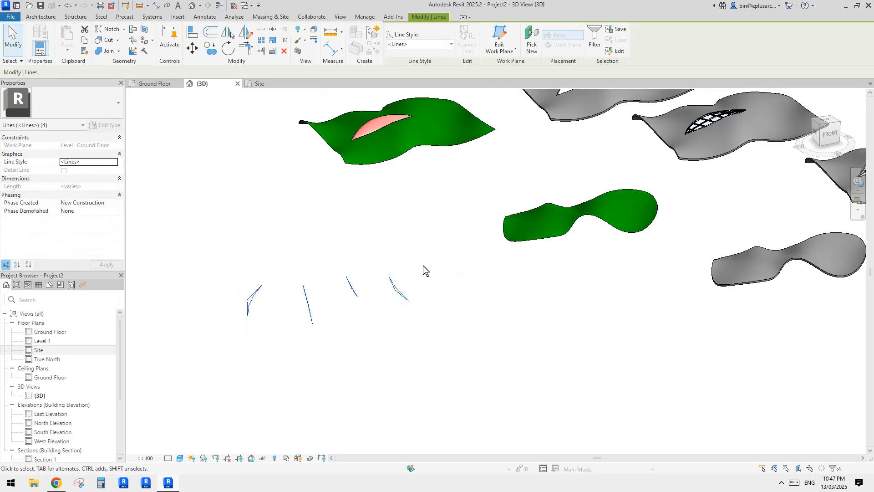
pyautogui.press('Delete')
pyautogui.moveTo(592, 315); pyautogui.dragTo(558, 226)
pyautogui.moveTo(656, 318); pyautogui.dragTo(574, 223)
pyautogui.moveTo(633, 307); pyautogui.dragTo(564, 224)
pyautogui.moveTo(655, 302); pyautogui.dragTo(568, 303, button='middle')
pyautogui.moveTo(500, 288); pyautogui.dragTo(494, 286, button='middle')
pyautogui.click(492, 283)
# Set all the reference lines below the trimmed form to Not a Reference in the in-place editor and finish the mass.
pyautogui.click(449, 232)
pyautogui.moveTo(449, 231); pyautogui.dragTo(429, 229, button='middle')
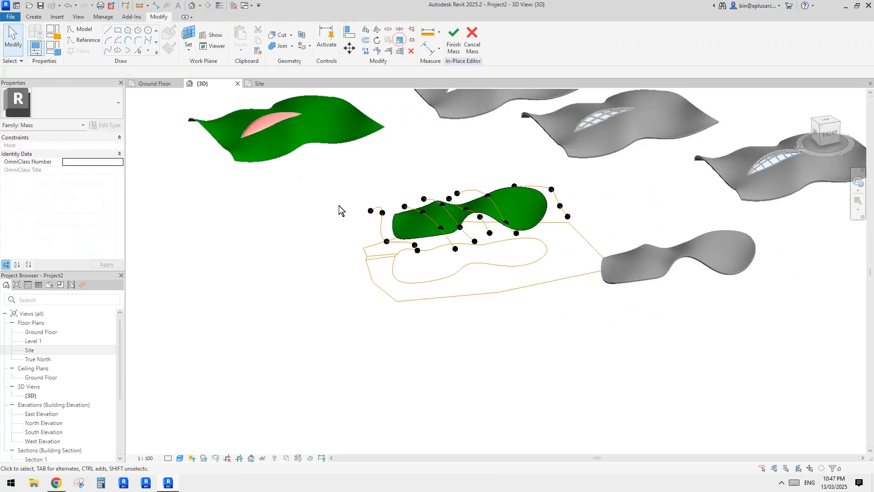
pyautogui.keyDown('shift'); pyautogui.moveTo(428, 273); pyautogui.dragTo(326, 244, button='middle'); pyautogui.keyUp('shift')
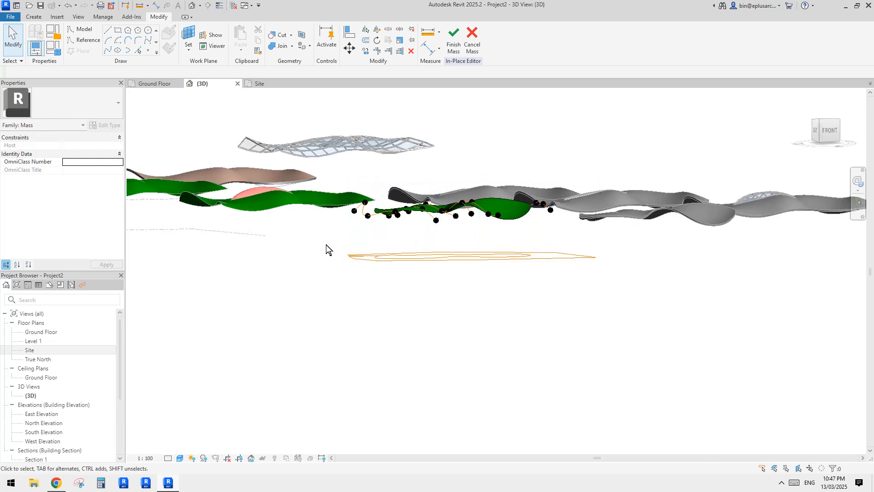
pyautogui.moveTo(303, 234); pyautogui.dragTo(641, 295)
pyautogui.keyDown('shift'); pyautogui.moveTo(535, 268); pyautogui.dragTo(461, 265, button='middle'); pyautogui.keyUp('shift')
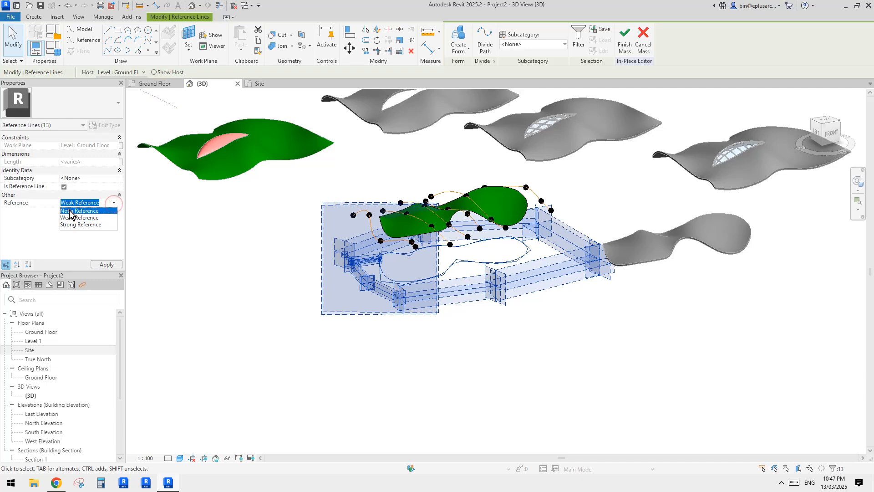
pyautogui.moveTo(421, 228); pyautogui.dragTo(422, 223, button='middle')
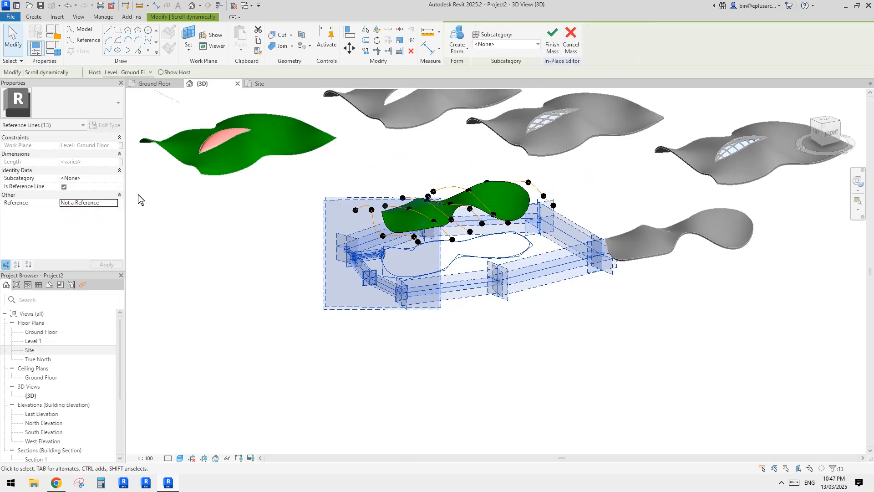
pyautogui.click(553, 41)
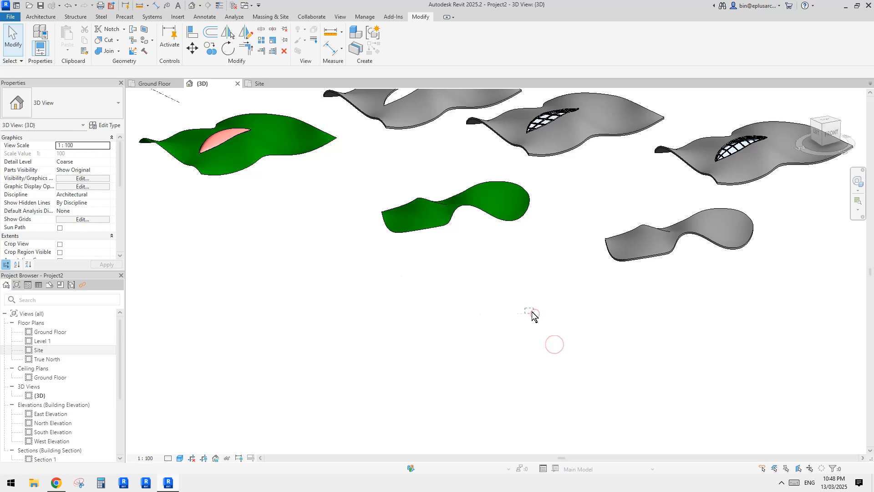
# Create a curtain system by face with 1500 spacing on the trimmed mass, based on the existing skylight's curtain system.
pyautogui.click(494, 211)
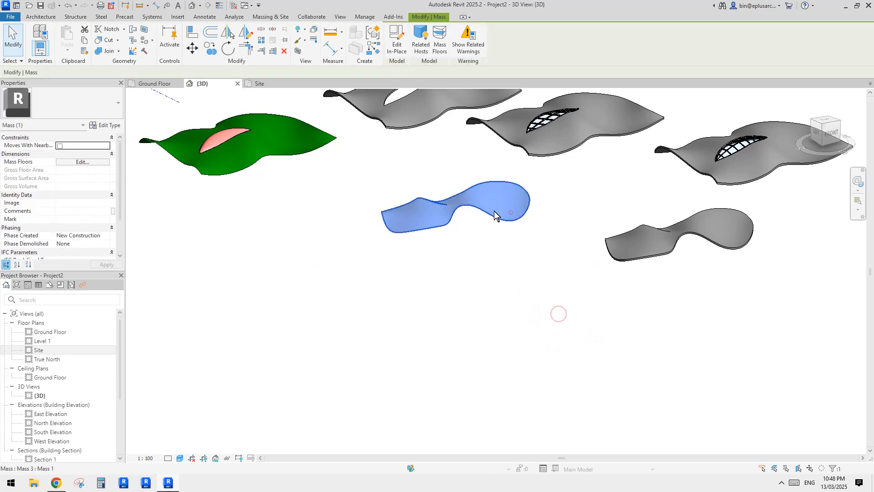
pyautogui.scroll(-2, 529, 265)
pyautogui.keyDown('shift'); pyautogui.moveTo(468, 217); pyautogui.dragTo(486, 292, button='middle'); pyautogui.keyUp('shift')
pyautogui.click(464, 264)
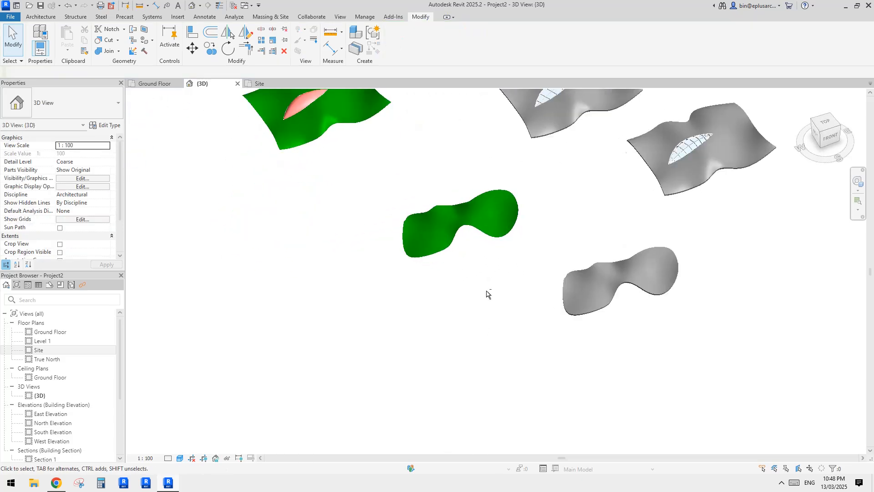
pyautogui.scroll(3, 451, 237)
pyautogui.moveTo(460, 234); pyautogui.dragTo(584, 248, button='middle')
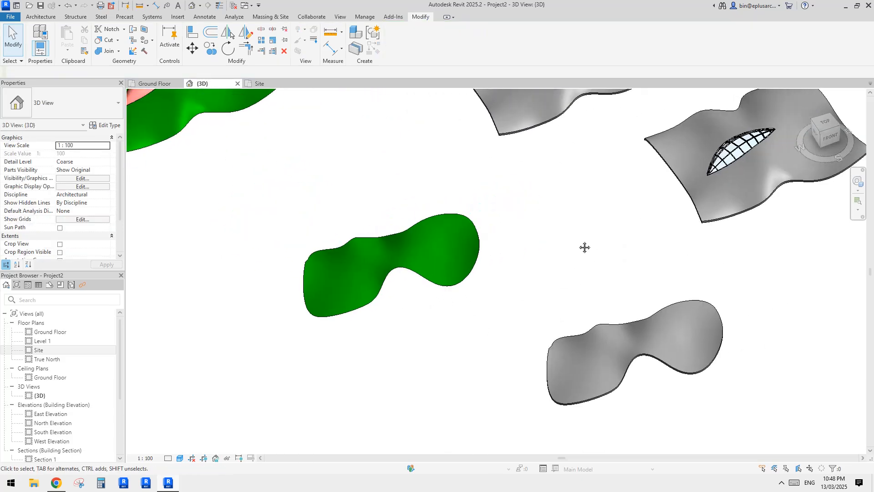
pyautogui.click(728, 159)
pyautogui.press('c')
pyautogui.press('s')
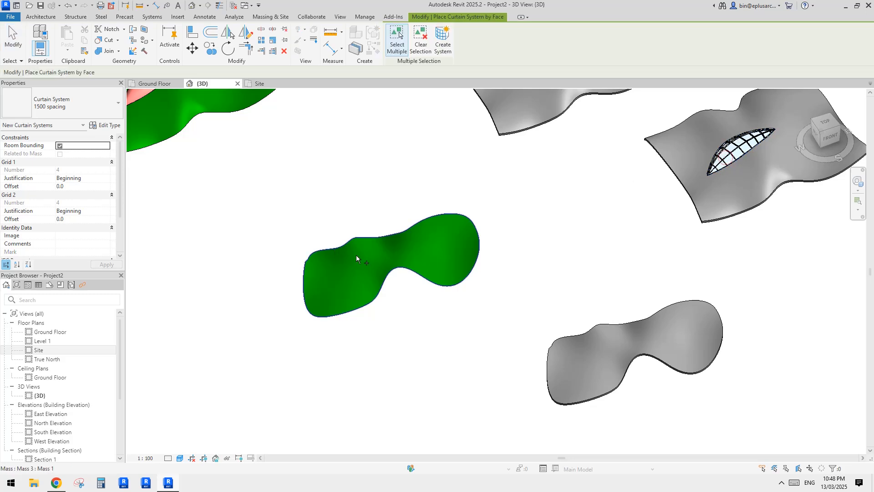
pyautogui.click(367, 256)
pyautogui.moveTo(412, 260); pyautogui.dragTo(412, 259, button='middle')
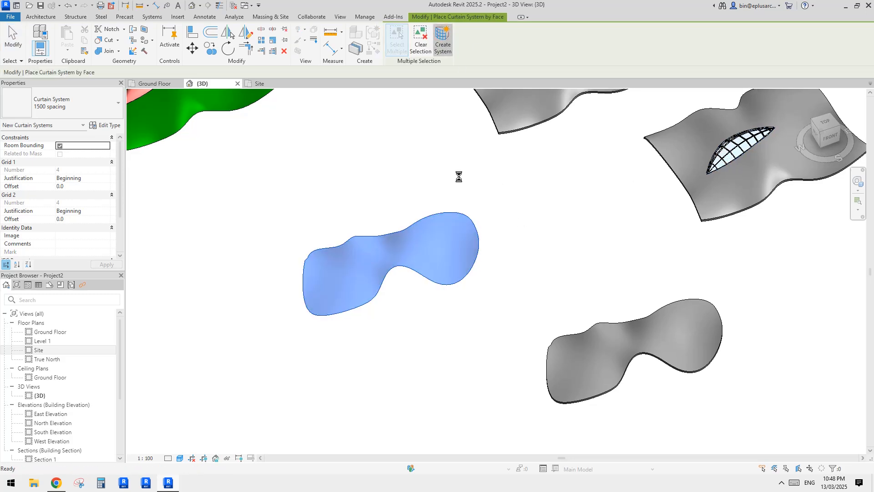
pyautogui.press('Escape')
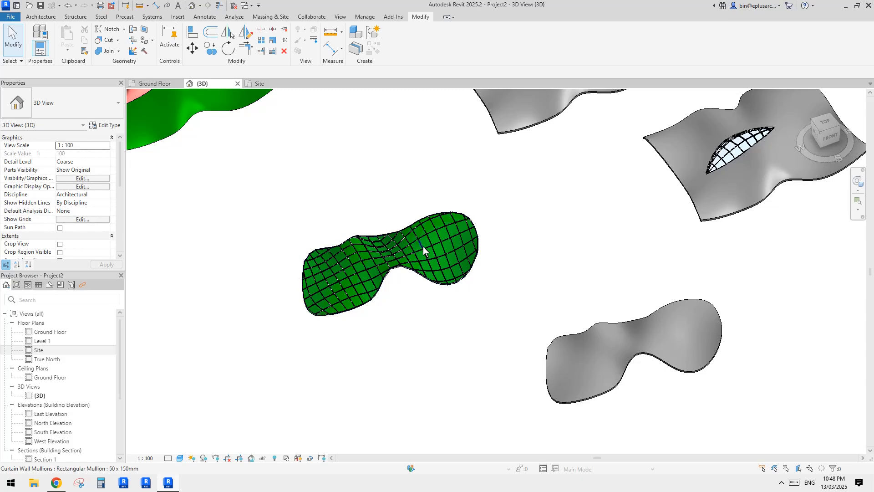
# Move the new curtain system about 54 m away from the trimmed mass, past the face-based roof.
pyautogui.scroll(2, 467, 313)
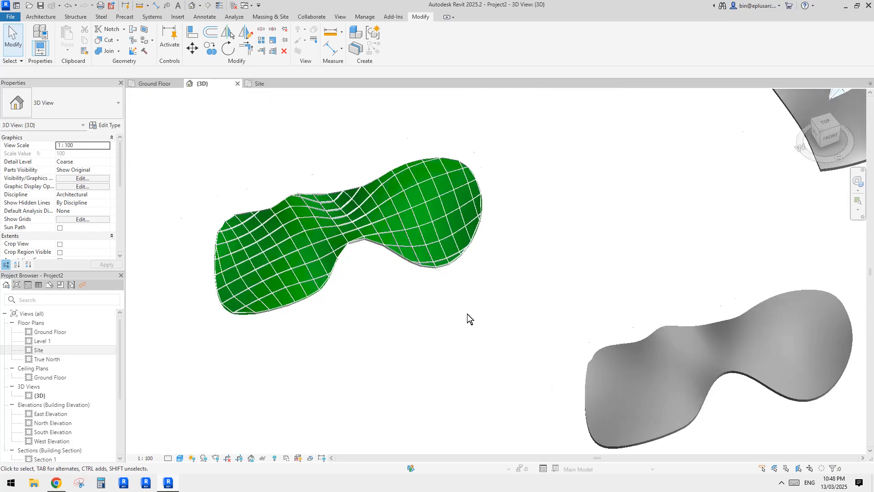
pyautogui.scroll(1, 467, 314)
pyautogui.click(441, 262)
pyautogui.scroll(-4, 453, 257)
pyautogui.press('m')
pyautogui.press('v')
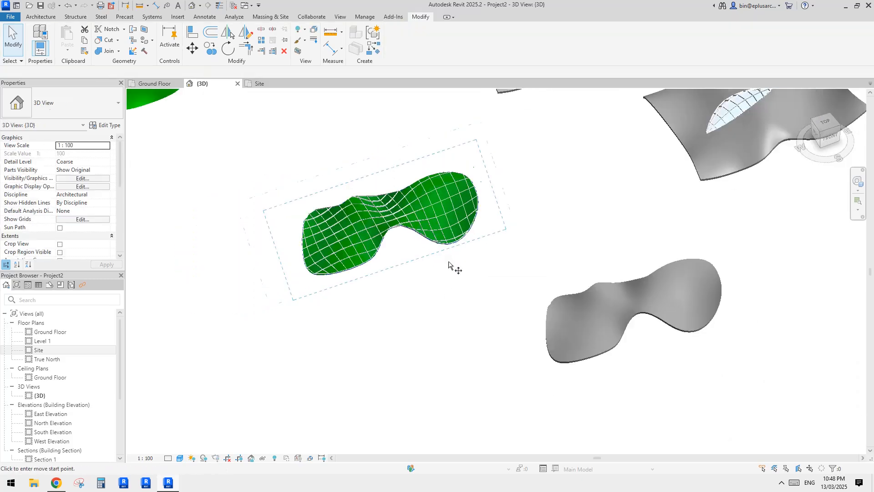
pyautogui.scroll(-1, 453, 266)
pyautogui.click(424, 254)
pyautogui.moveTo(801, 270); pyautogui.dragTo(691, 287, button='middle')
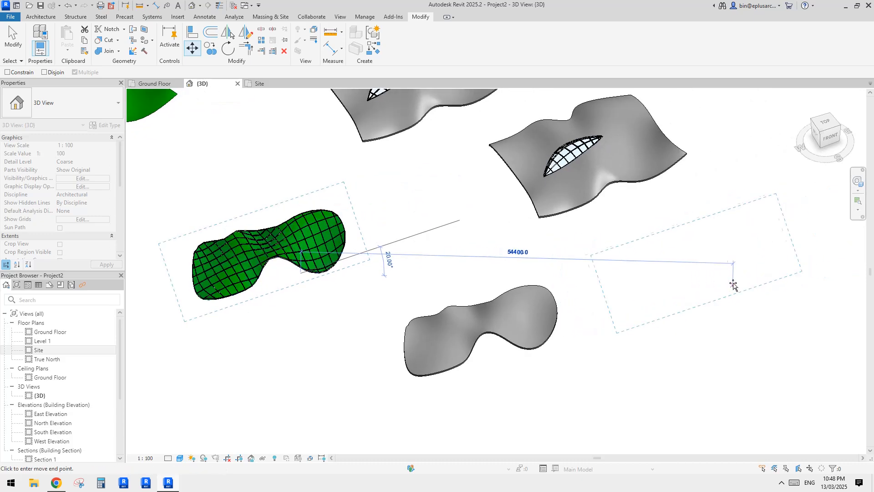
pyautogui.moveTo(397, 295); pyautogui.dragTo(480, 295, button='middle')
pyautogui.click(429, 276)
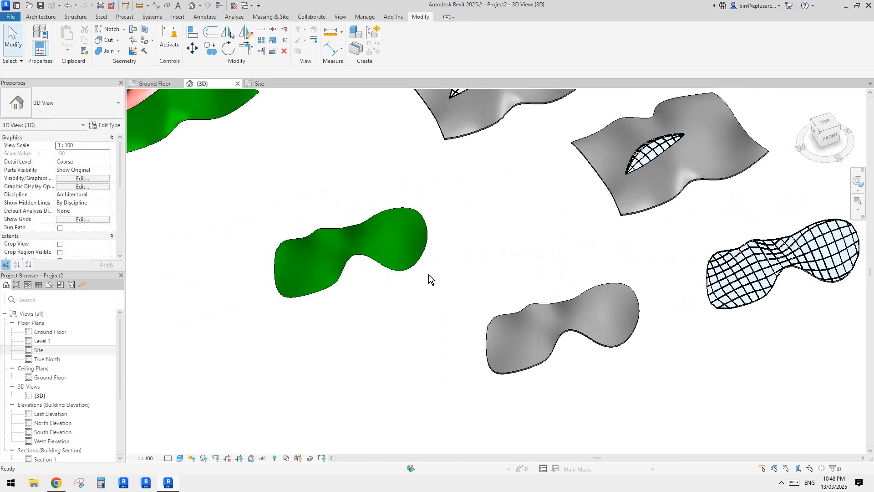
# Open the untrimmed wavy mass copy near the trimmed one for in-place editing and divide its surface into a UV grid.
pyautogui.click(378, 245)
pyautogui.scroll(-1, 378, 245)
pyautogui.keyDown('shift'); pyautogui.moveTo(379, 245); pyautogui.dragTo(449, 268, button='middle'); pyautogui.keyUp('shift')
pyautogui.press('Escape')
pyautogui.click(327, 225)
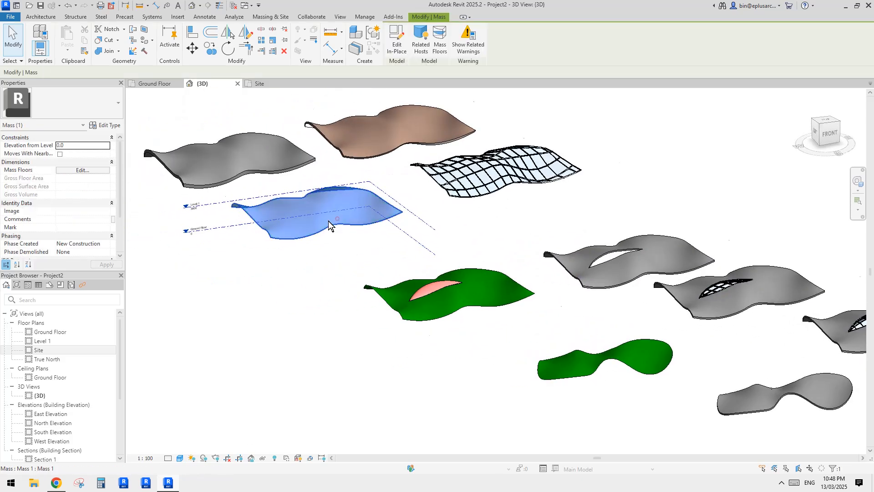
pyautogui.keyDown('shift'); pyautogui.moveTo(328, 225); pyautogui.dragTo(430, 354, button='middle'); pyautogui.keyUp('shift')
pyautogui.click(450, 376)
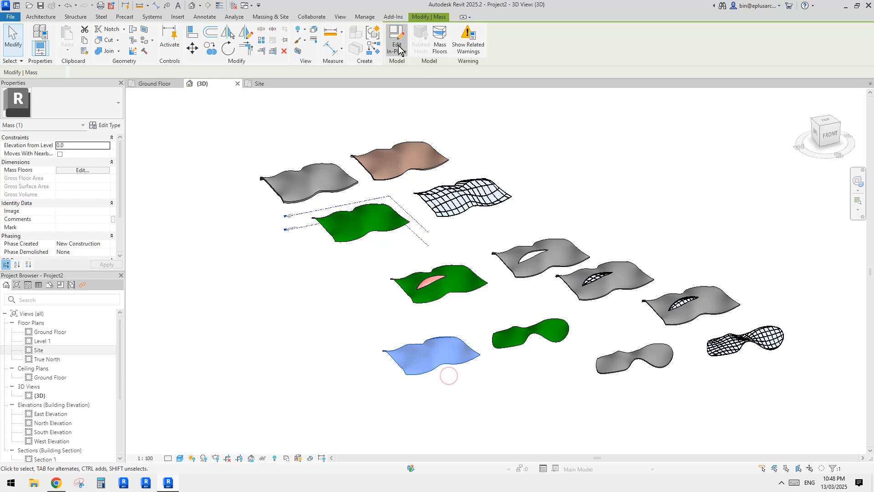
pyautogui.click(398, 47)
pyautogui.click(465, 328)
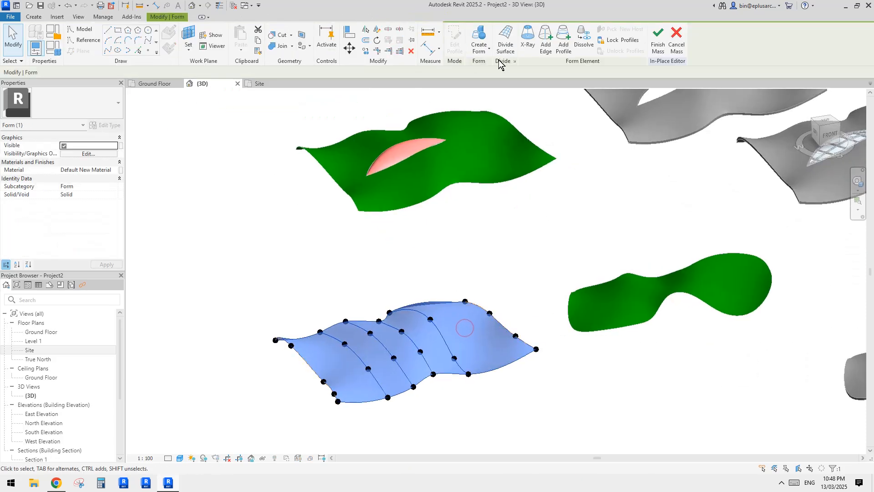
pyautogui.click(505, 42)
# Apply the Triangle Checkerboard (bent) pattern to the divided surface.
pyautogui.click(98, 110)
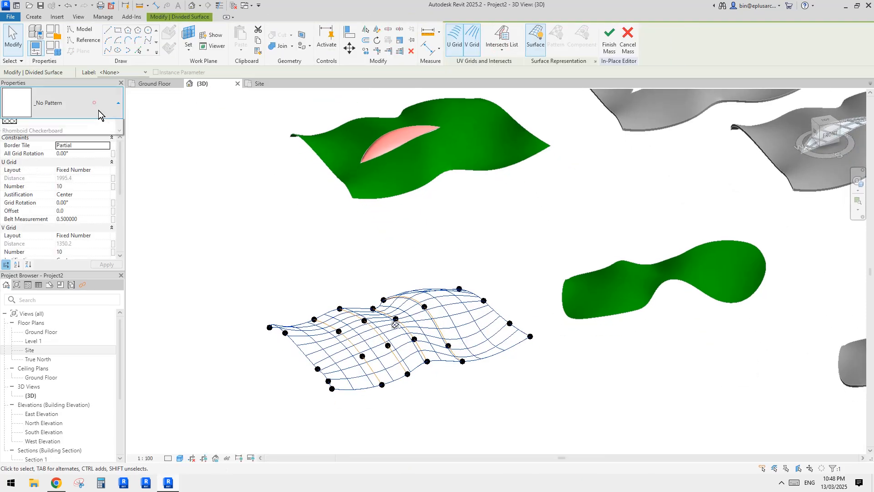
pyautogui.scroll(5, 62, 212)
pyautogui.moveTo(118, 154); pyautogui.dragTo(117, 257)
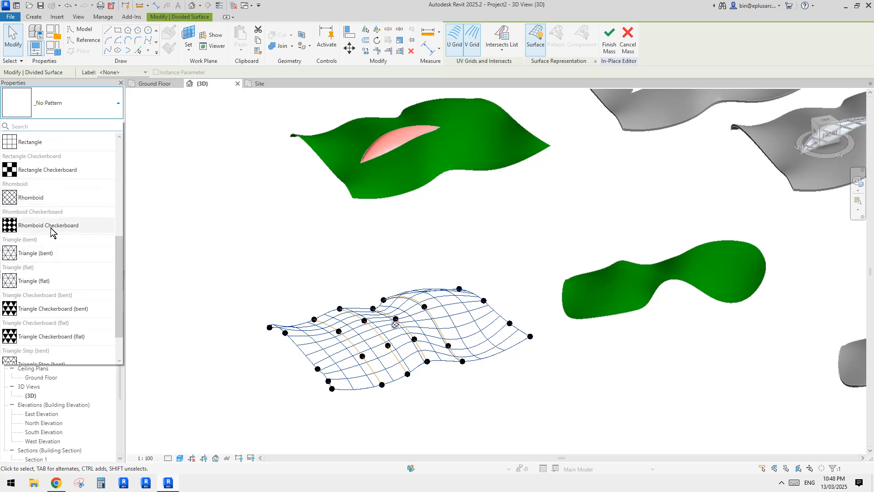
pyautogui.click(48, 309)
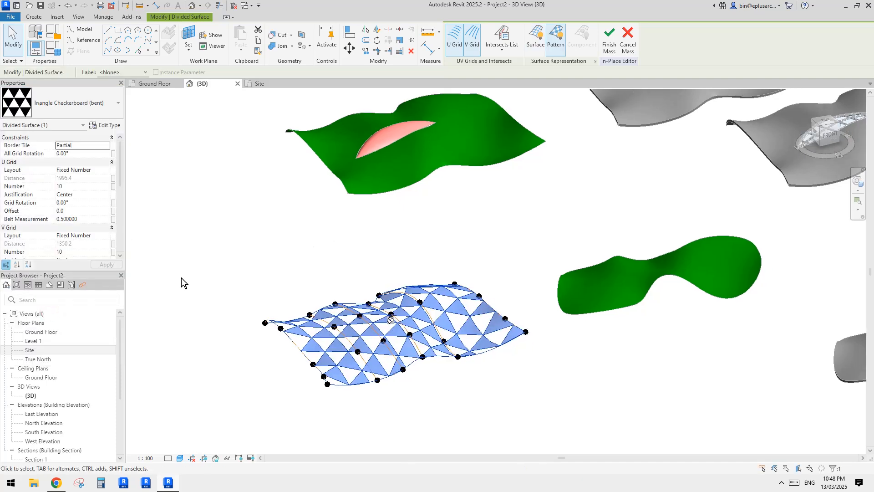
# Change the divided surface's pattern to Rhomboid Checkerboard and finish the in-place mass.
pyautogui.click(68, 103)
pyautogui.scroll(-5, 55, 226)
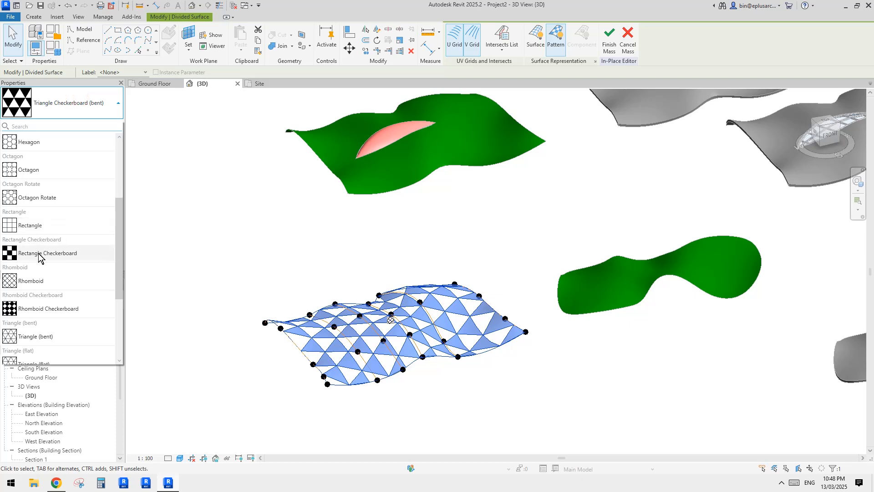
pyautogui.click(41, 309)
pyautogui.click(327, 243)
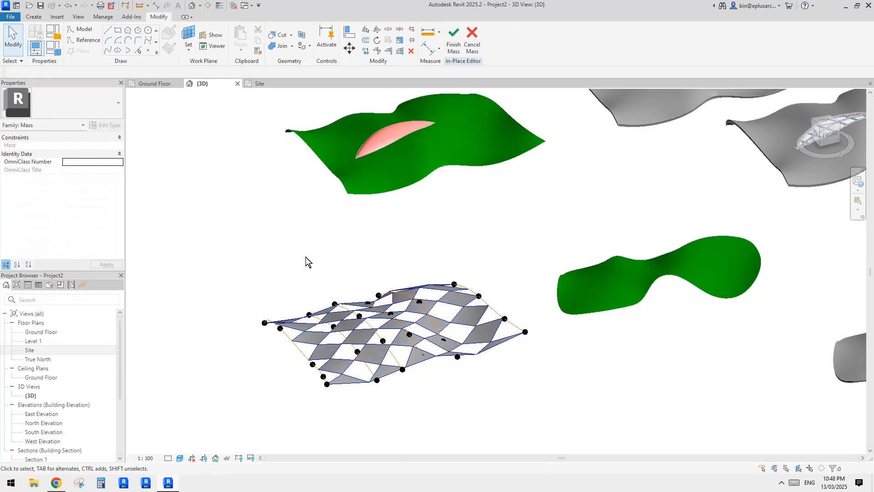
pyautogui.scroll(-2, 379, 233)
pyautogui.moveTo(403, 241); pyautogui.dragTo(394, 211, button='middle')
pyautogui.click(454, 44)
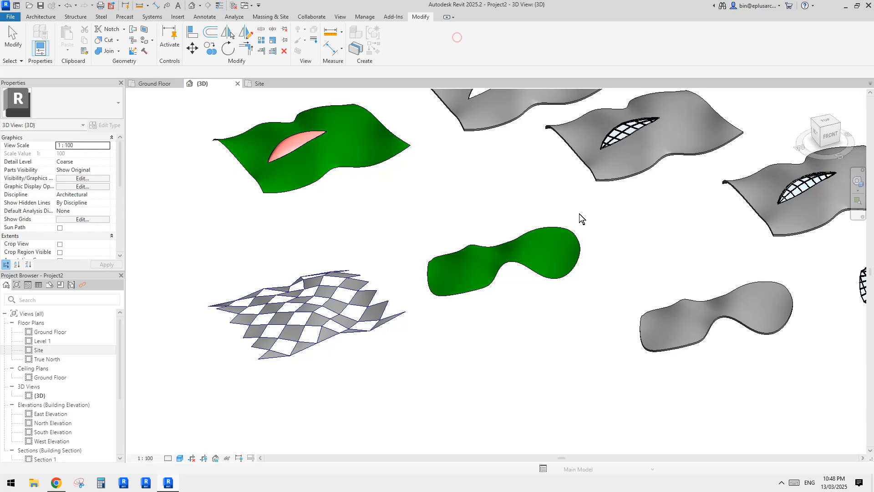
# View the hand-drawn roof and dome reference sketch in Chrome, then return to the Revit 3D model to compare.
pyautogui.click(528, 248)
pyautogui.keyDown('shift'); pyautogui.moveTo(528, 249); pyautogui.dragTo(591, 250, button='middle'); pyautogui.keyUp('shift')
pyautogui.click(591, 250)
pyautogui.scroll(-1, 603, 217)
pyautogui.moveTo(604, 217); pyautogui.dragTo(555, 299, button='middle')
pyautogui.click(58, 481)
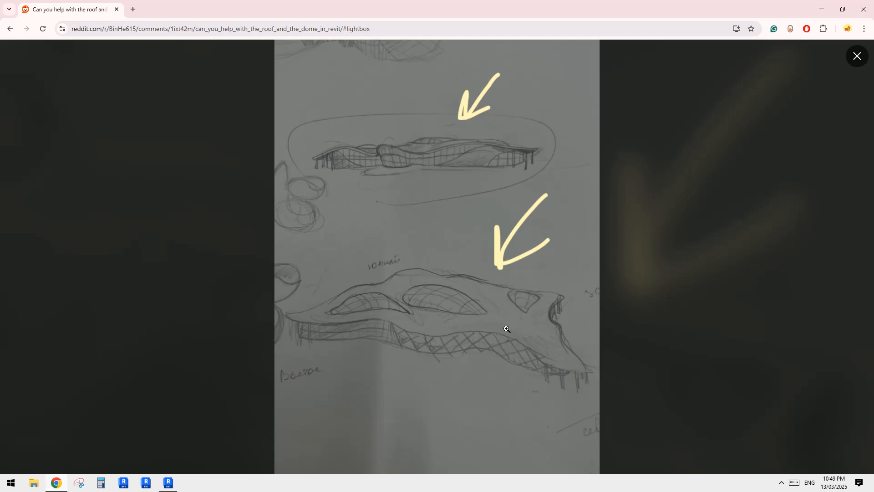
pyautogui.click(168, 482)
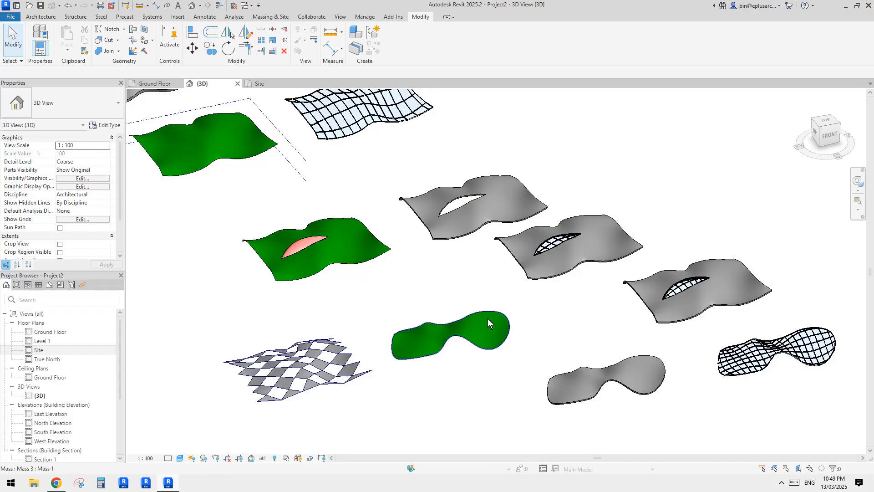
# Examine the full set of wavy masses, face-based roofs, skylight variants and curtain systems in the 3D view.
pyautogui.scroll(-2, 501, 329)
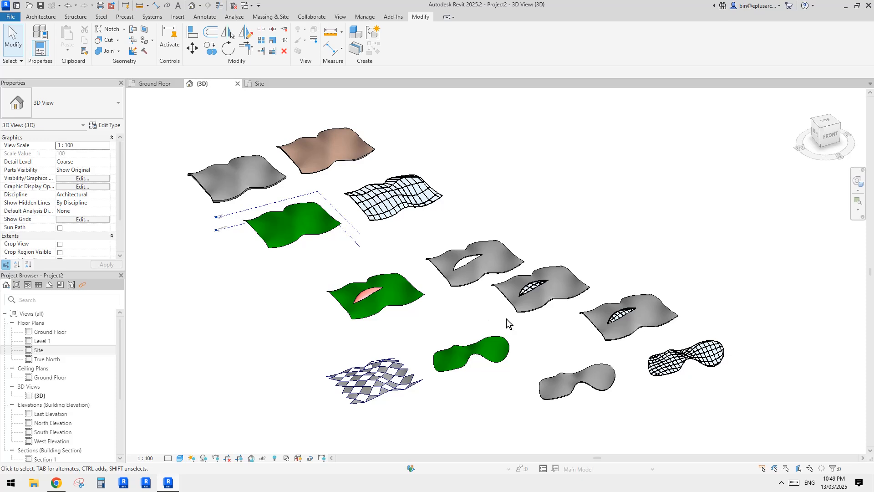
pyautogui.moveTo(412, 295); pyautogui.dragTo(408, 297, button='middle')
pyautogui.keyDown('shift'); pyautogui.moveTo(471, 310); pyautogui.dragTo(471, 315, button='middle'); pyautogui.keyUp('shift')
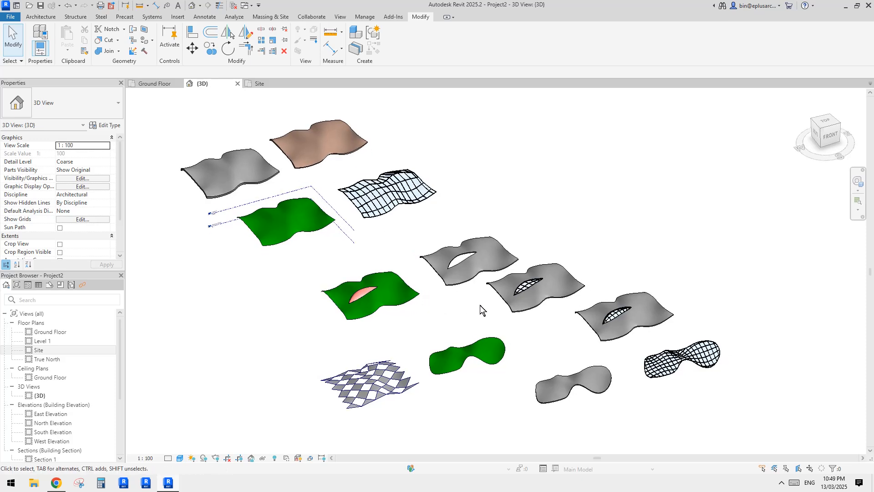
pyautogui.click(475, 269)
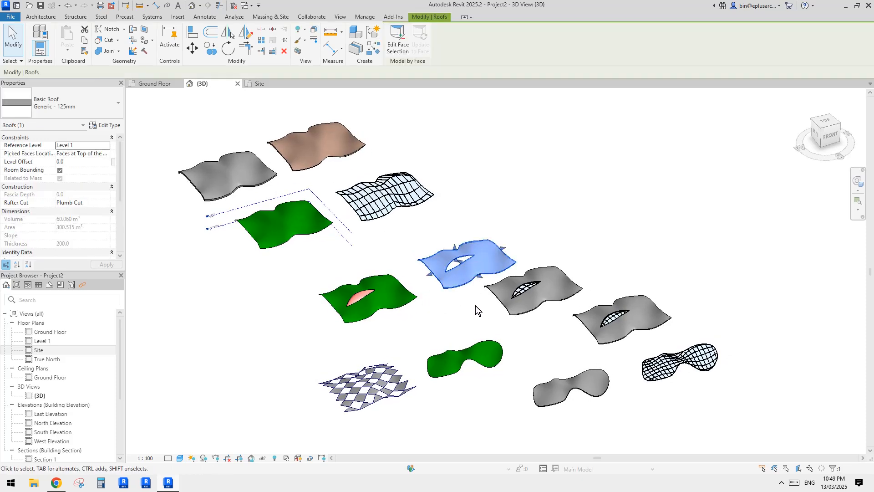
pyautogui.scroll(1, 479, 310)
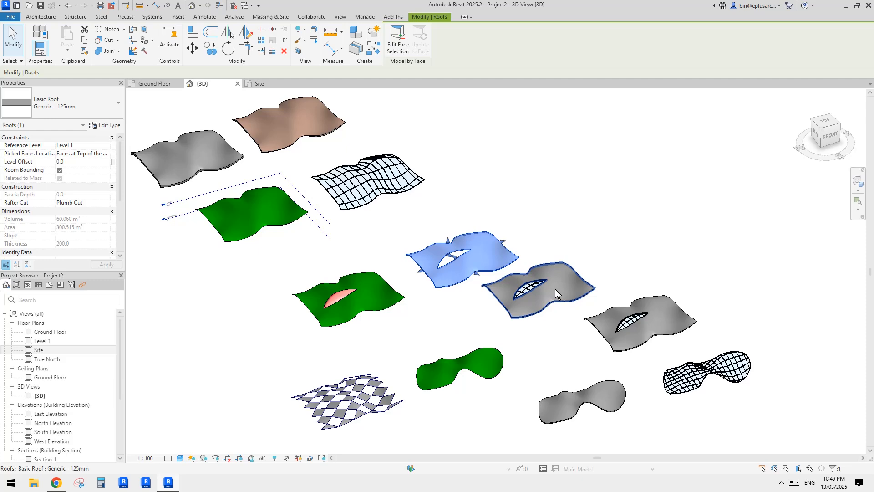
pyautogui.click(474, 311)
pyautogui.moveTo(475, 311); pyautogui.dragTo(455, 312, button='middle')
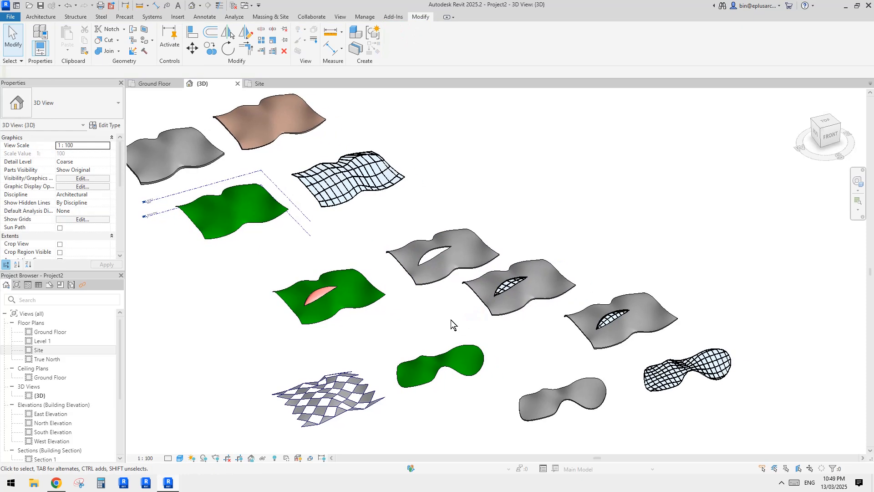
pyautogui.scroll(1, 457, 365)
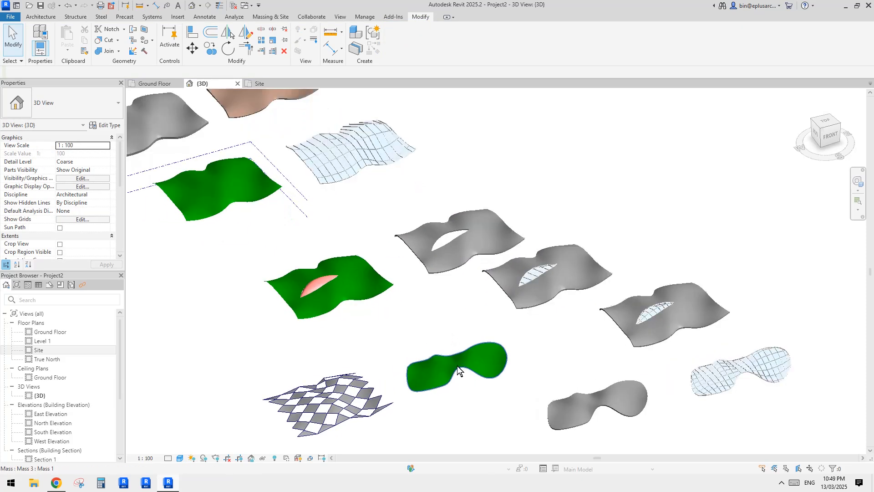
pyautogui.keyDown('shift'); pyautogui.moveTo(457, 366); pyautogui.dragTo(458, 319, button='middle'); pyautogui.keyUp('shift')
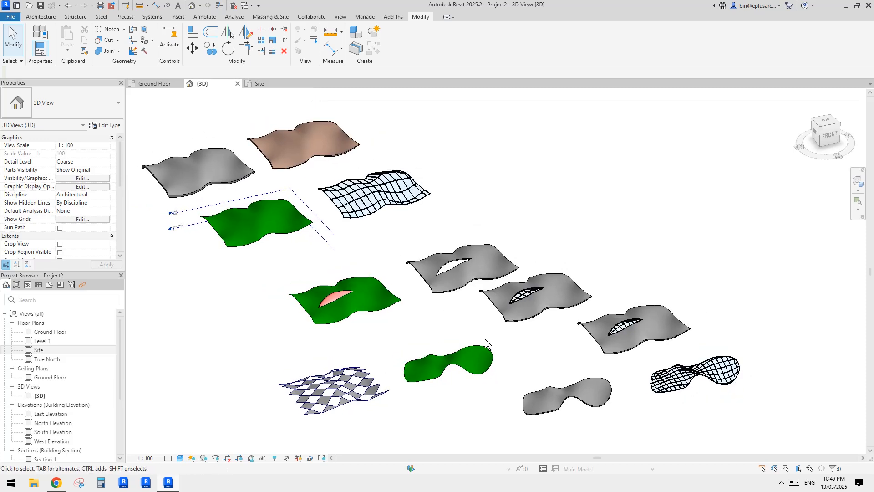